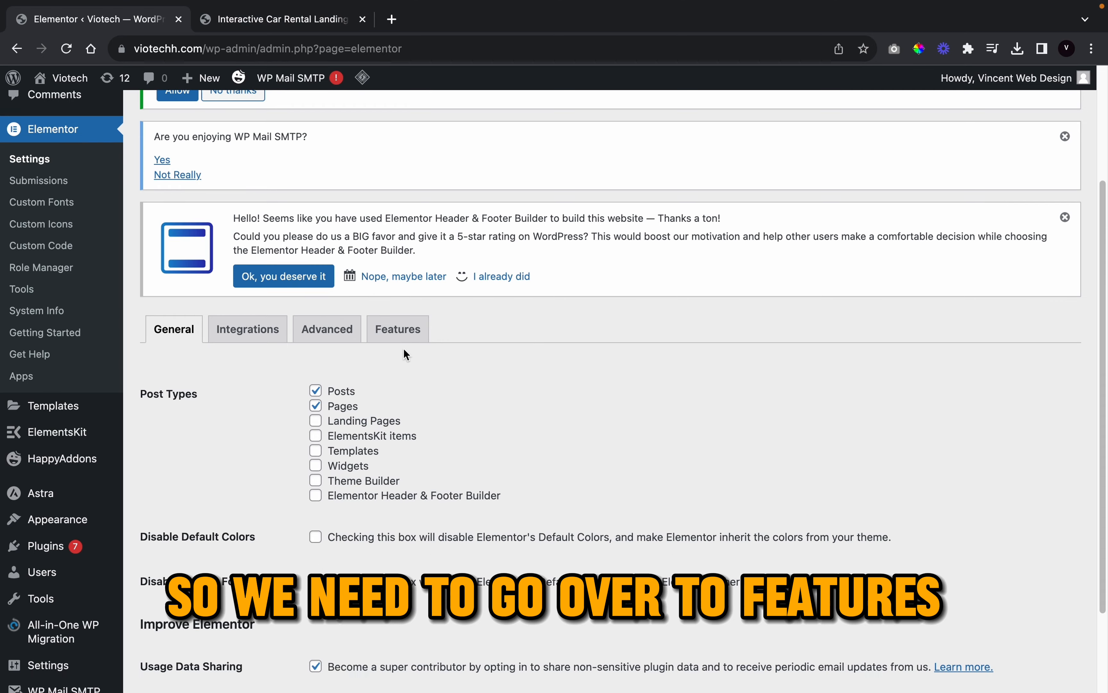
- Review Elementor's feature experiments and check the status of Flexbox Container
click(403, 351)
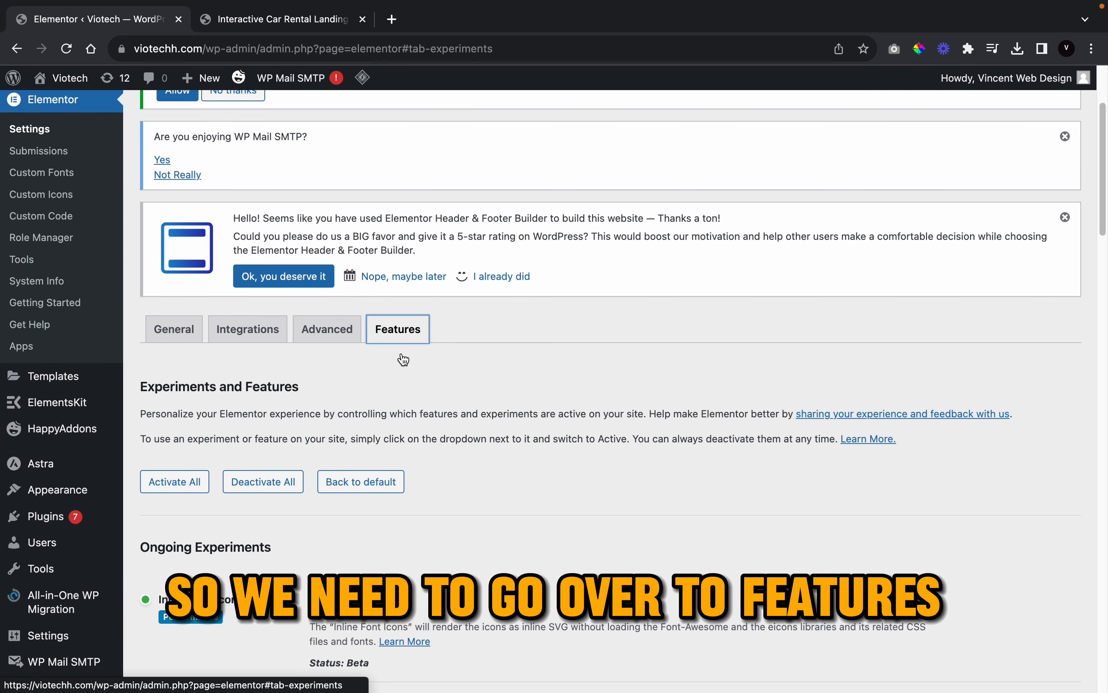
scroll(397, 502, down, 5)
scroll(396, 499, down, 6)
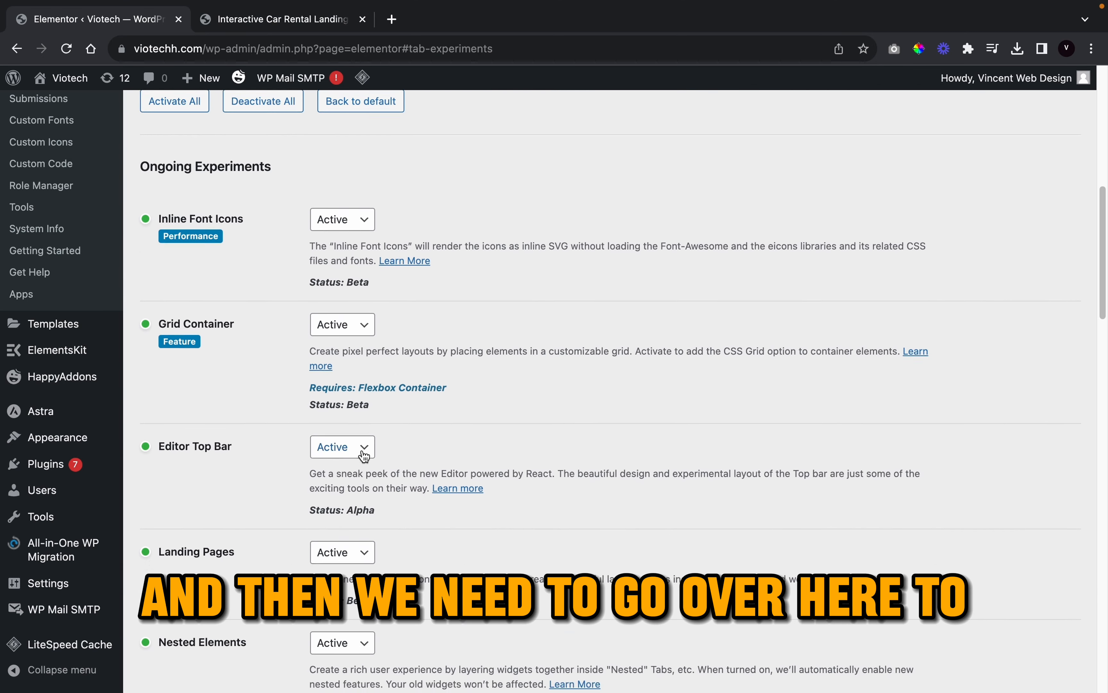
scroll(363, 452, down, 5)
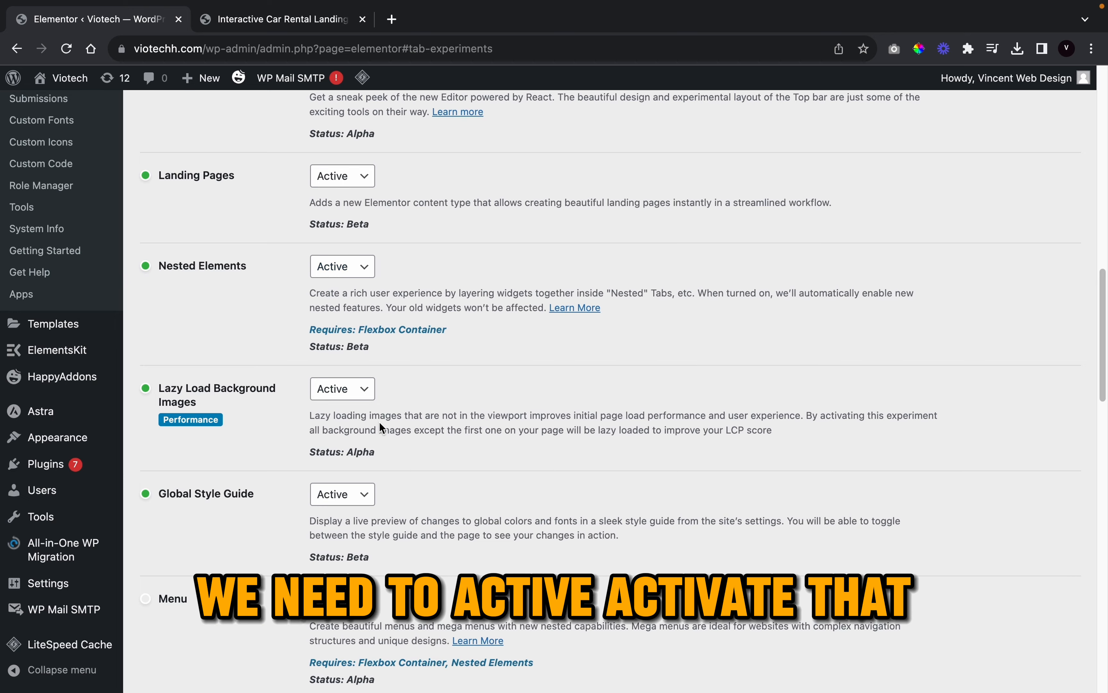
scroll(380, 427, down, 20)
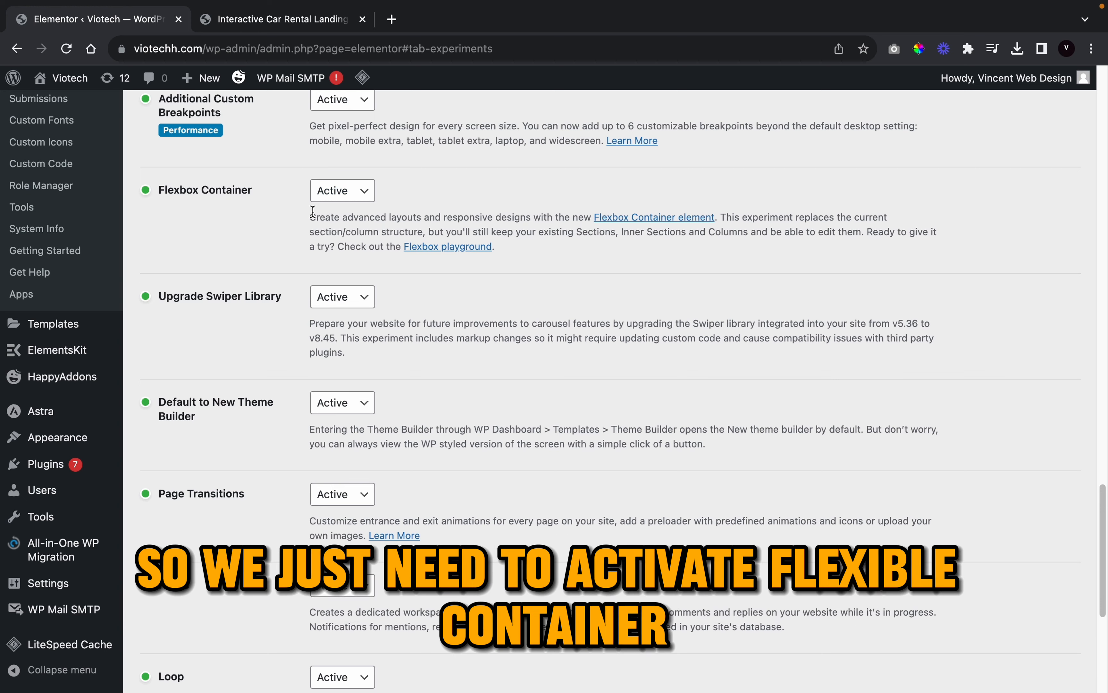
scroll(312, 213, up, 20)
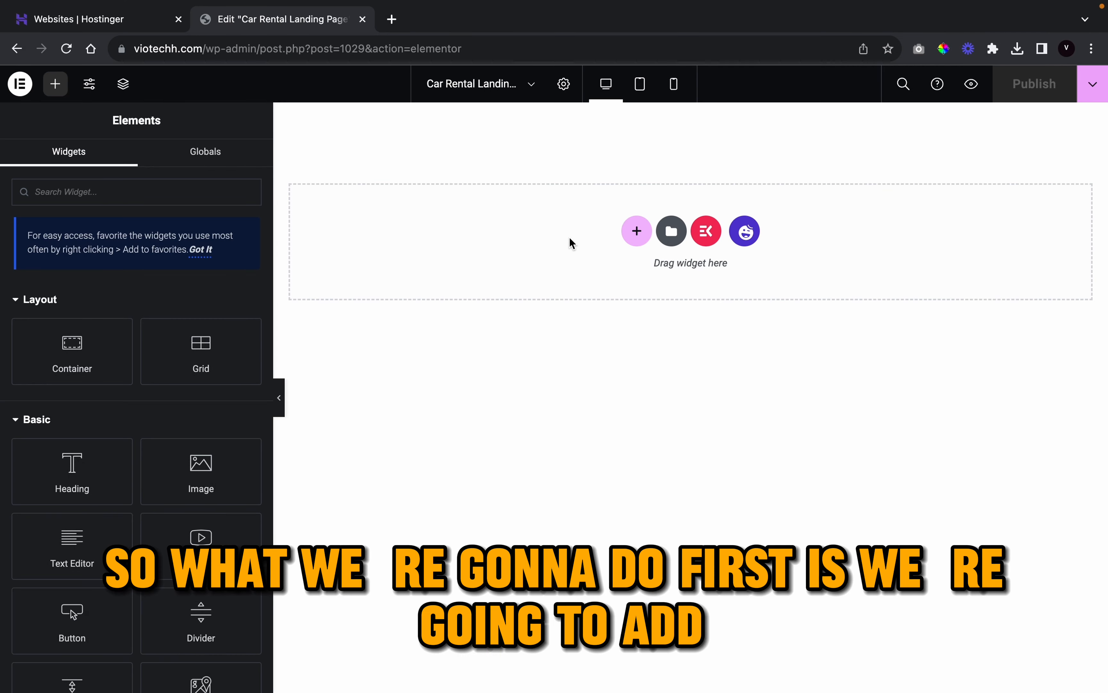
- Add a single flexbox container with downward direction to the empty Car Rental Landing Page
click(636, 231)
click(730, 259)
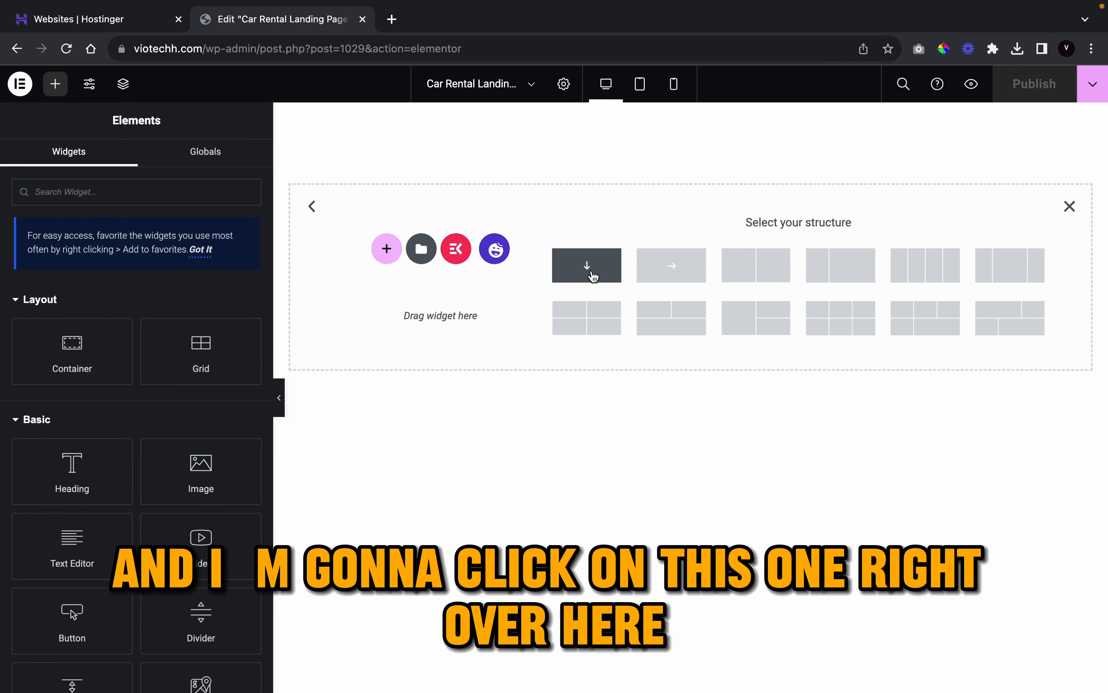
click(591, 275)
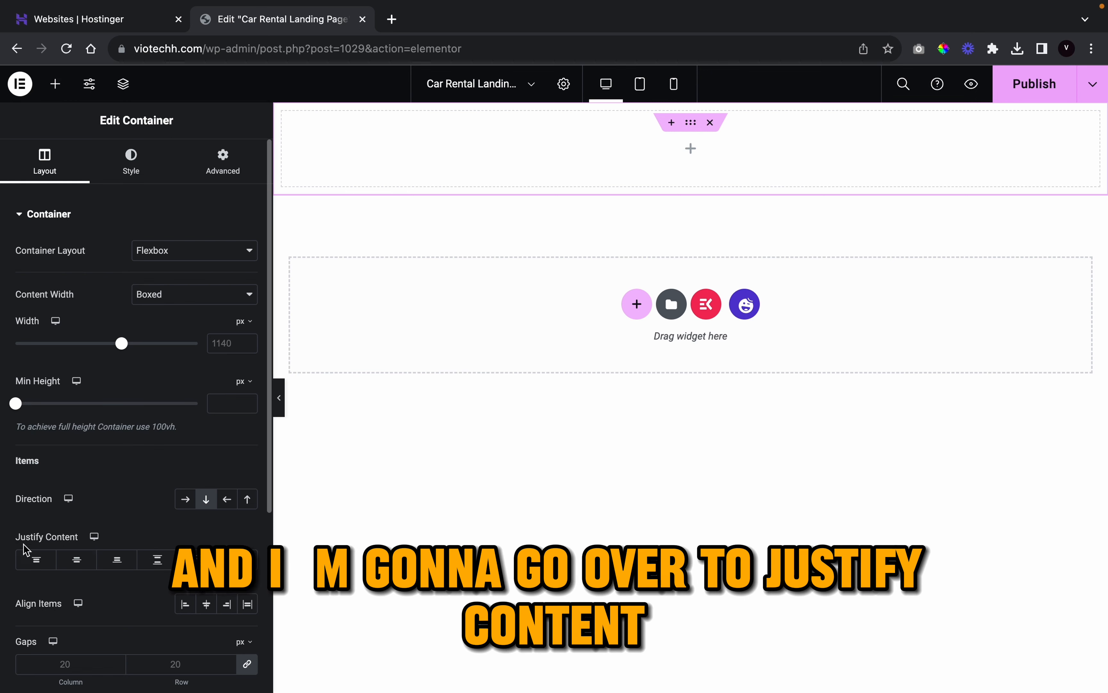
- Center the container's contents with both Justify Content and Align Items
click(88, 567)
scroll(111, 589, down, 1)
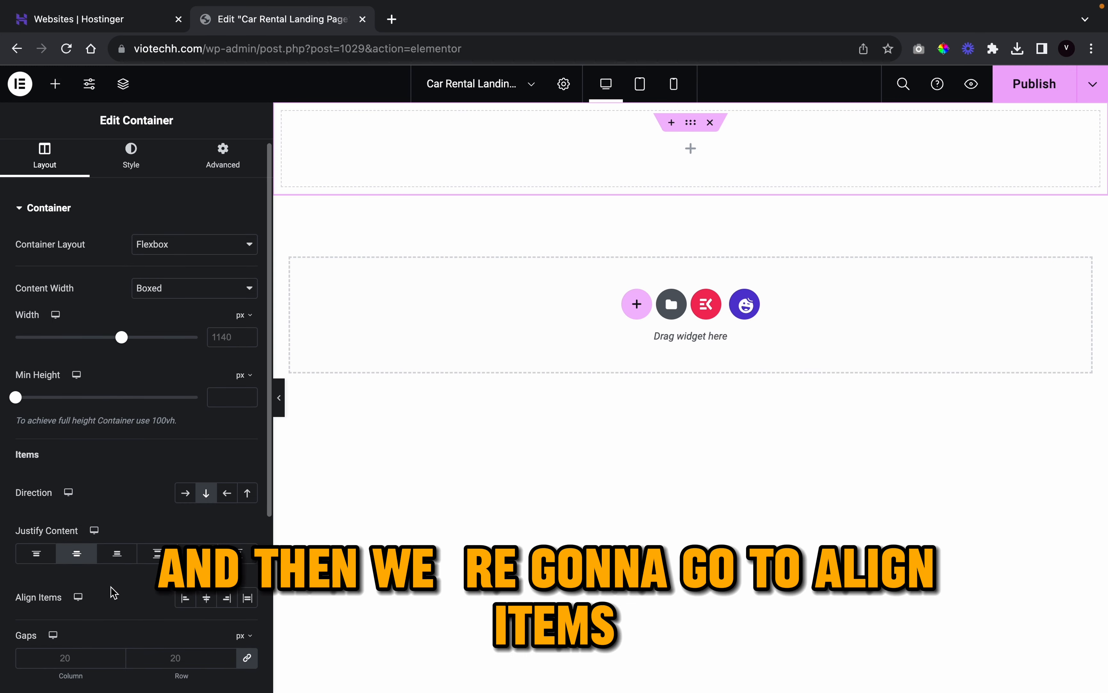
click(210, 603)
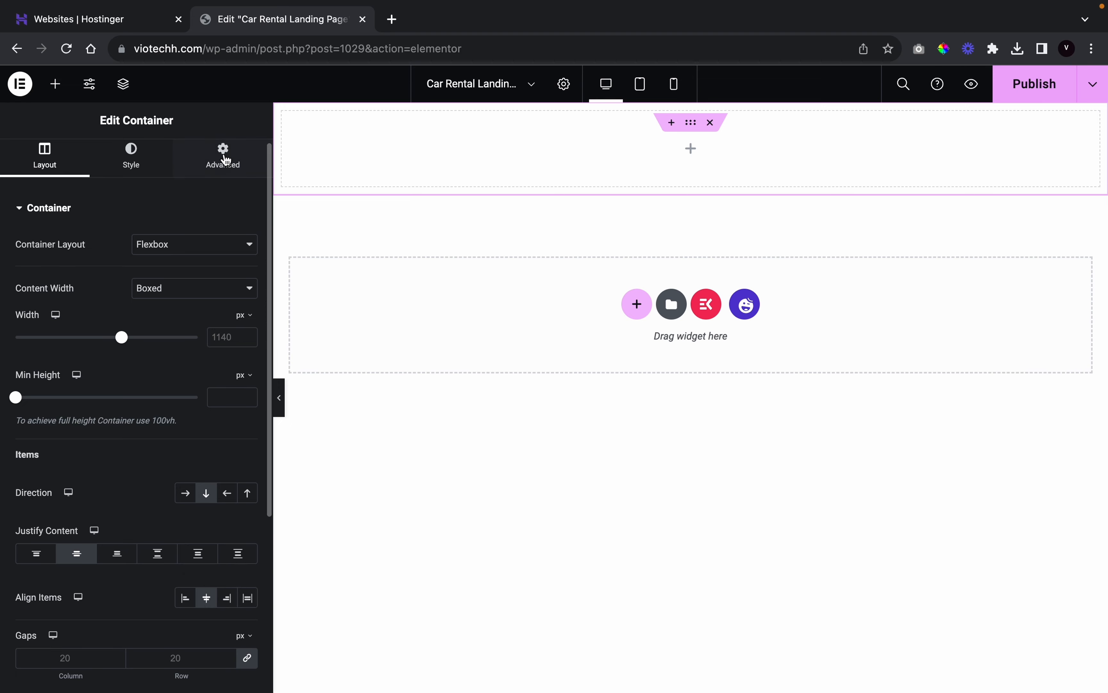
- Unlink the container's padding values and set the top and bottom padding to 100 px each
click(222, 165)
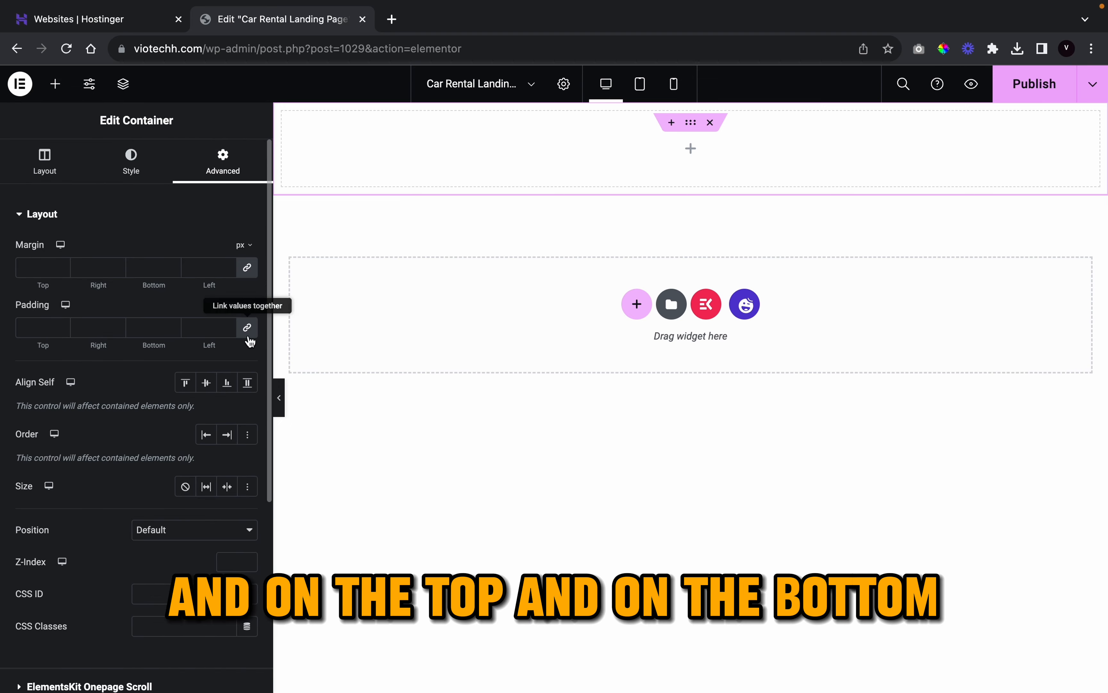
click(247, 328)
click(62, 325)
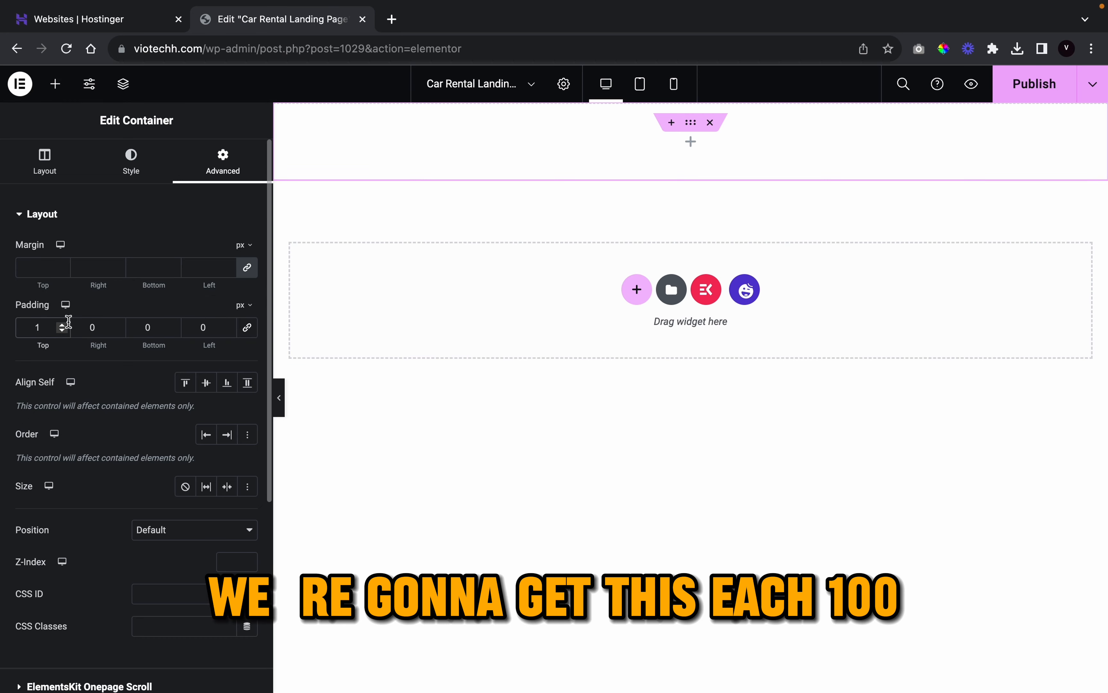
text(00)
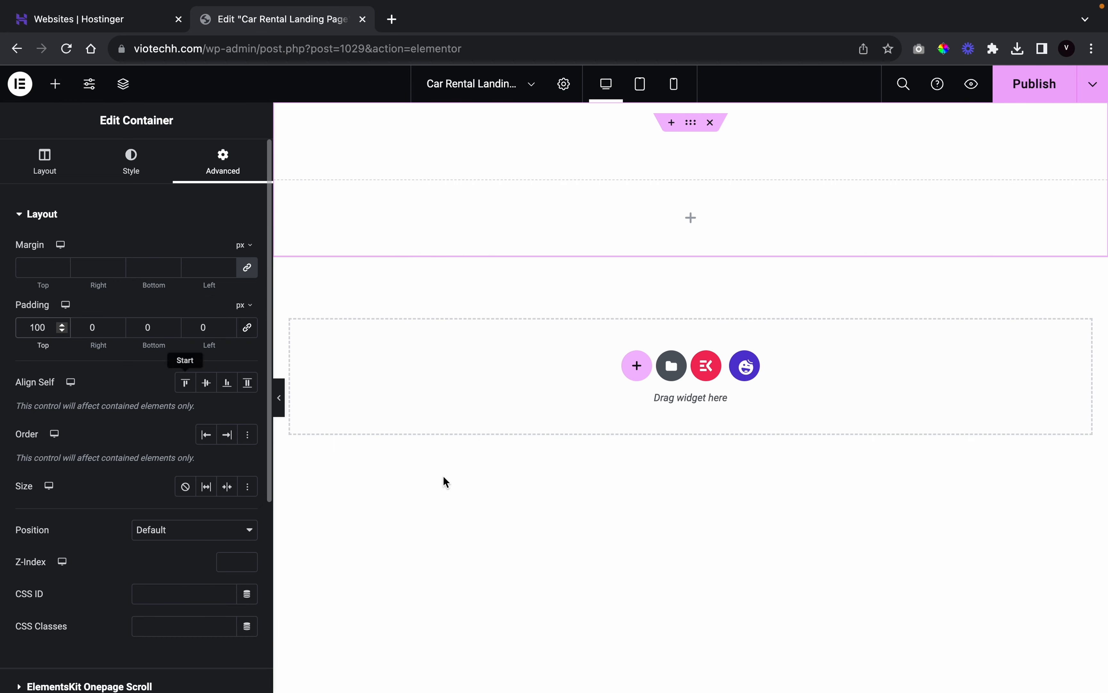
double_click(154, 327)
text(1)
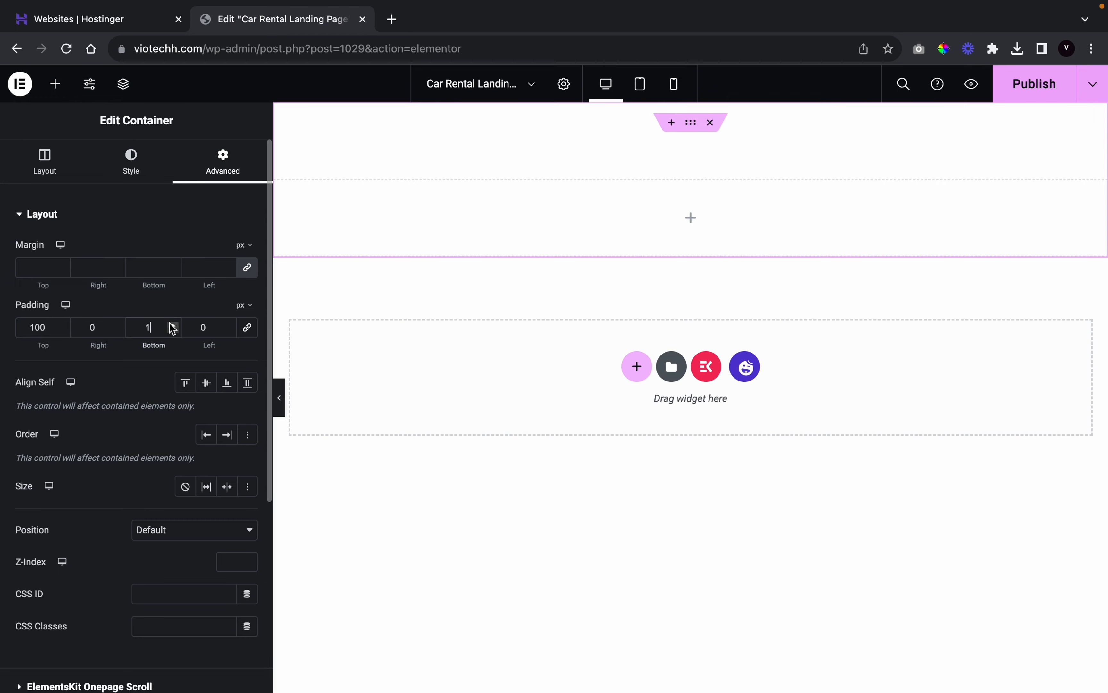
text(00)
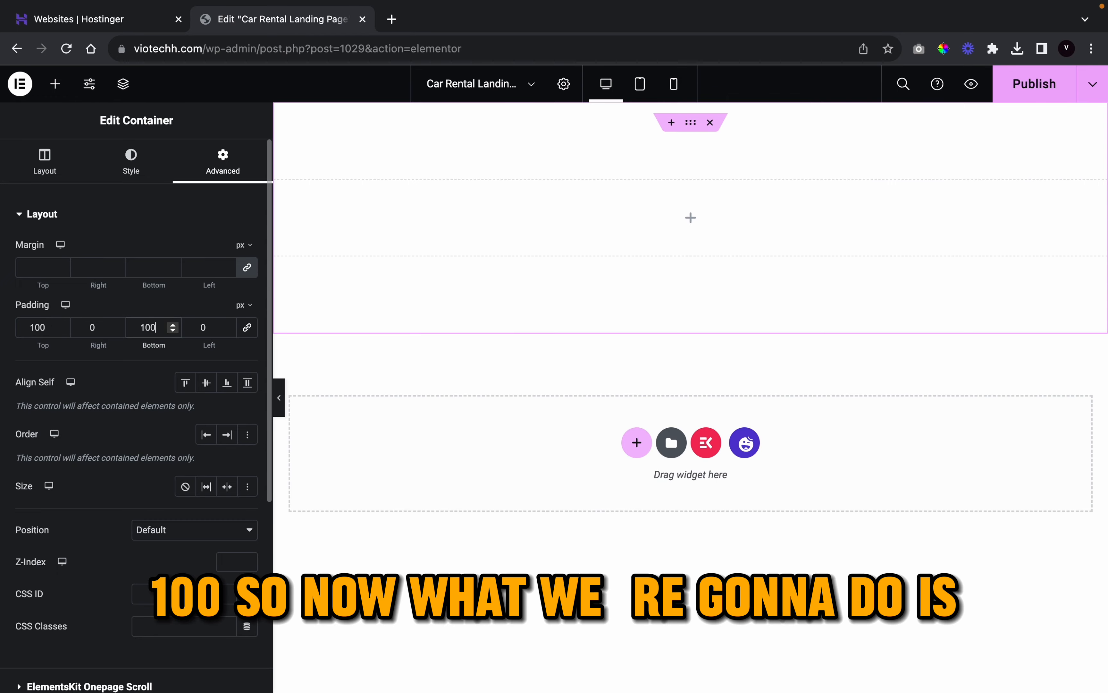
- Add a Heading widget inside the container
click(55, 84)
drag(86, 485, 745, 208)
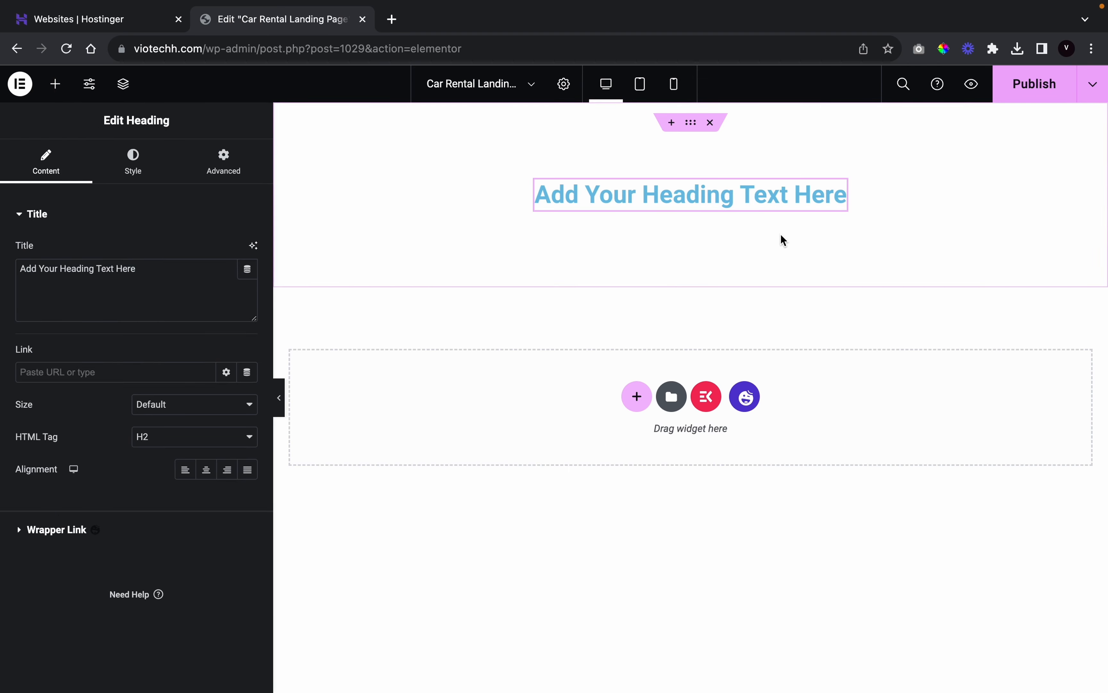
right_click(566, 195)
click(598, 232)
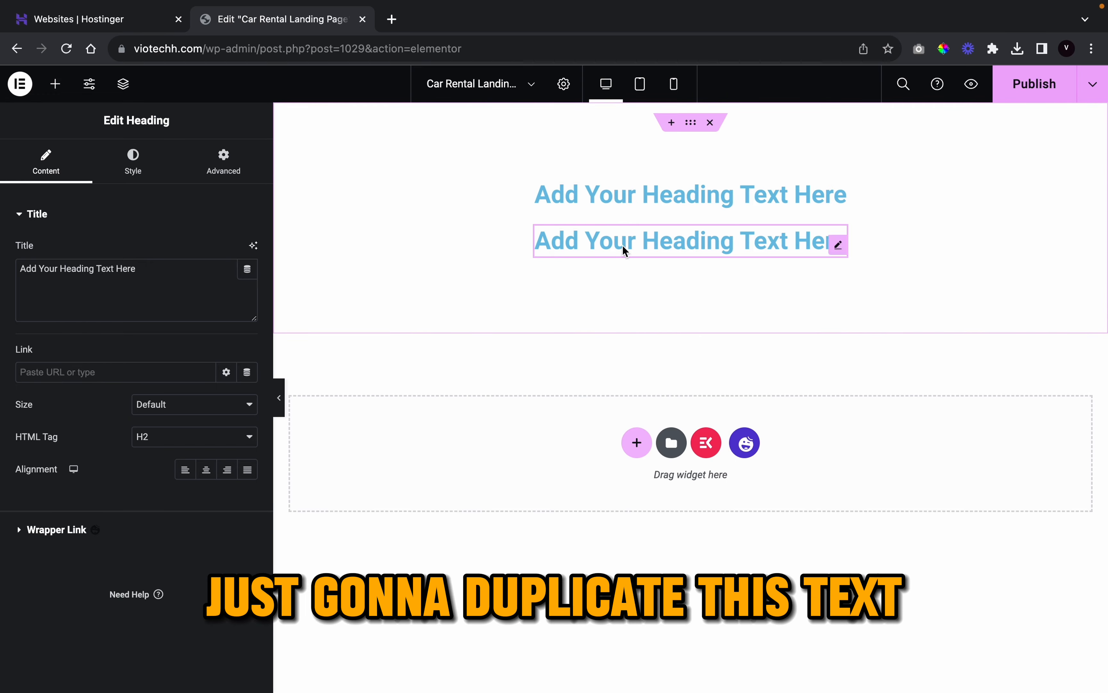
right_click(673, 246)
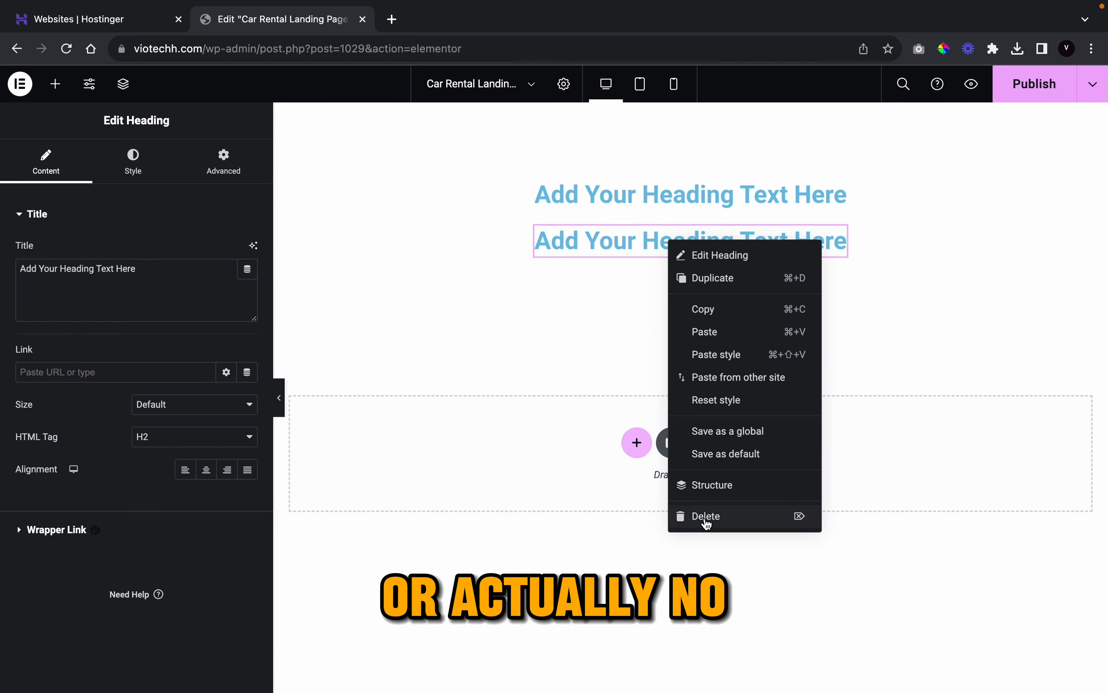
click(705, 517)
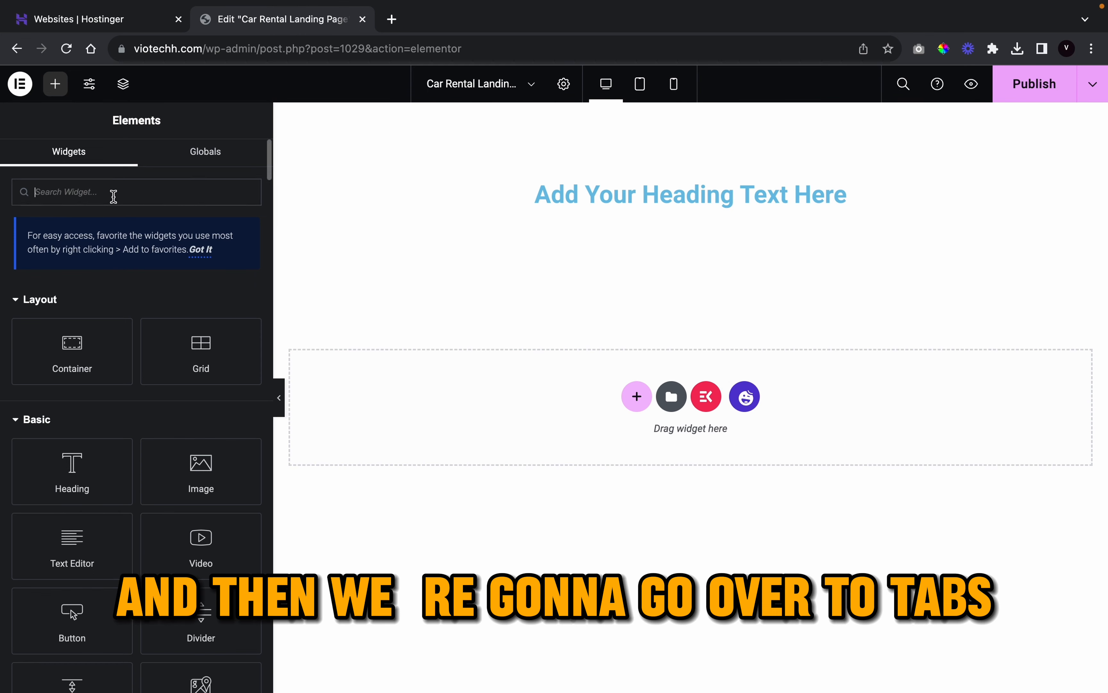
- Find the Tabs widget and place it below the heading in the container
click(113, 196)
text(tabs)
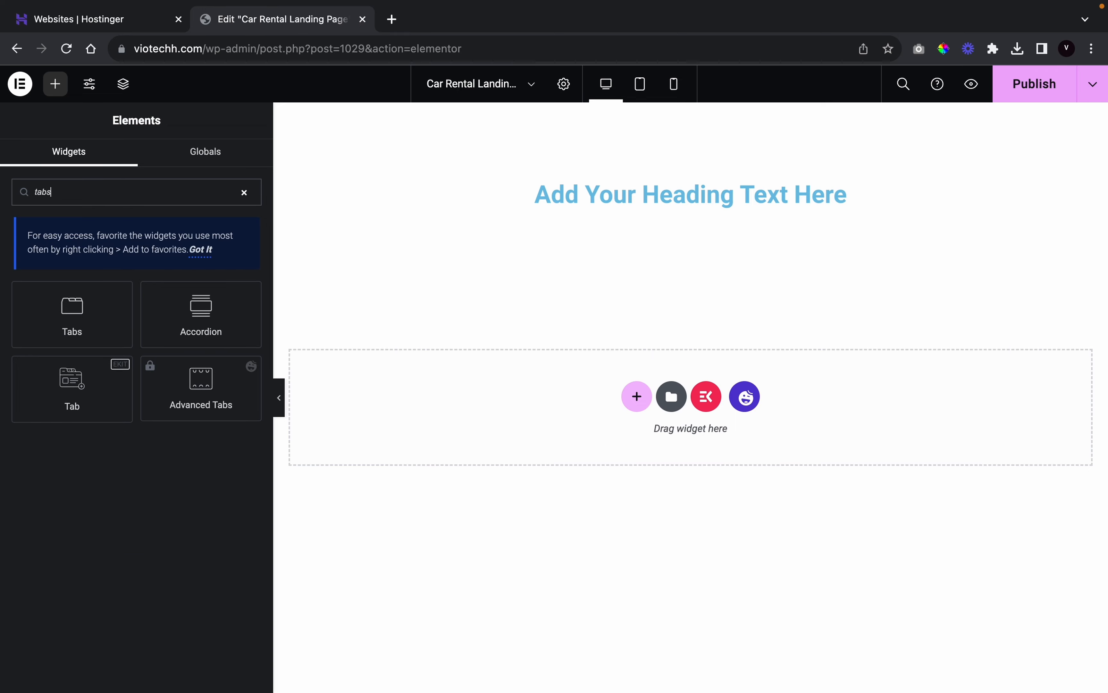
drag(50, 285, 701, 204)
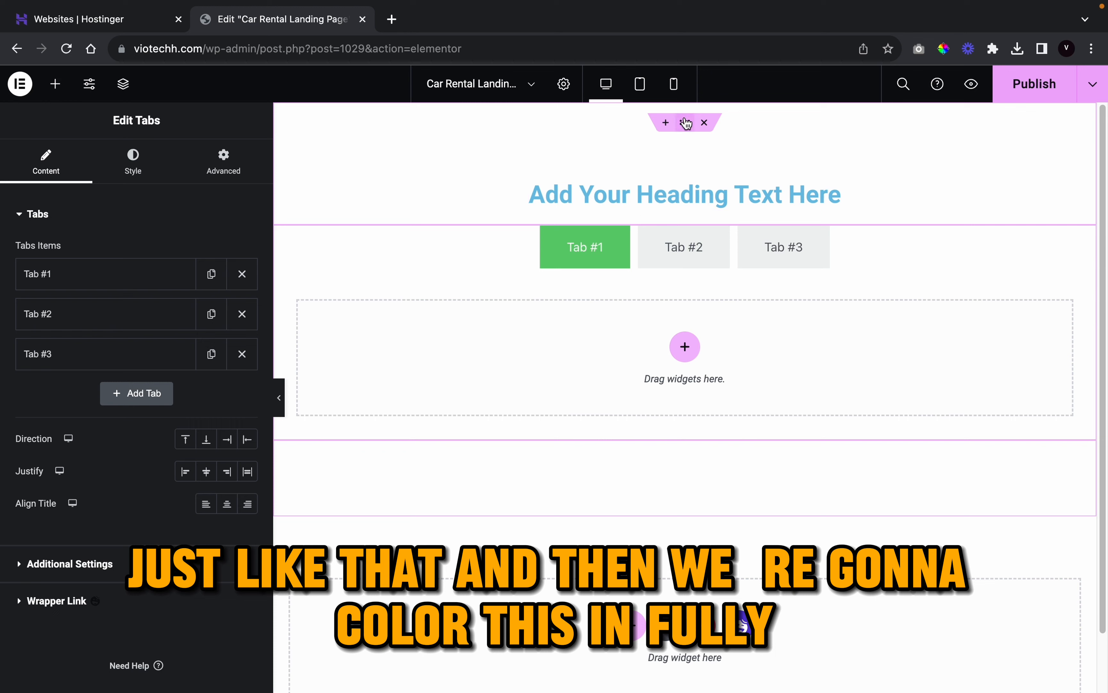
- Give the outer container a classic background using the black global color
click(685, 122)
click(131, 163)
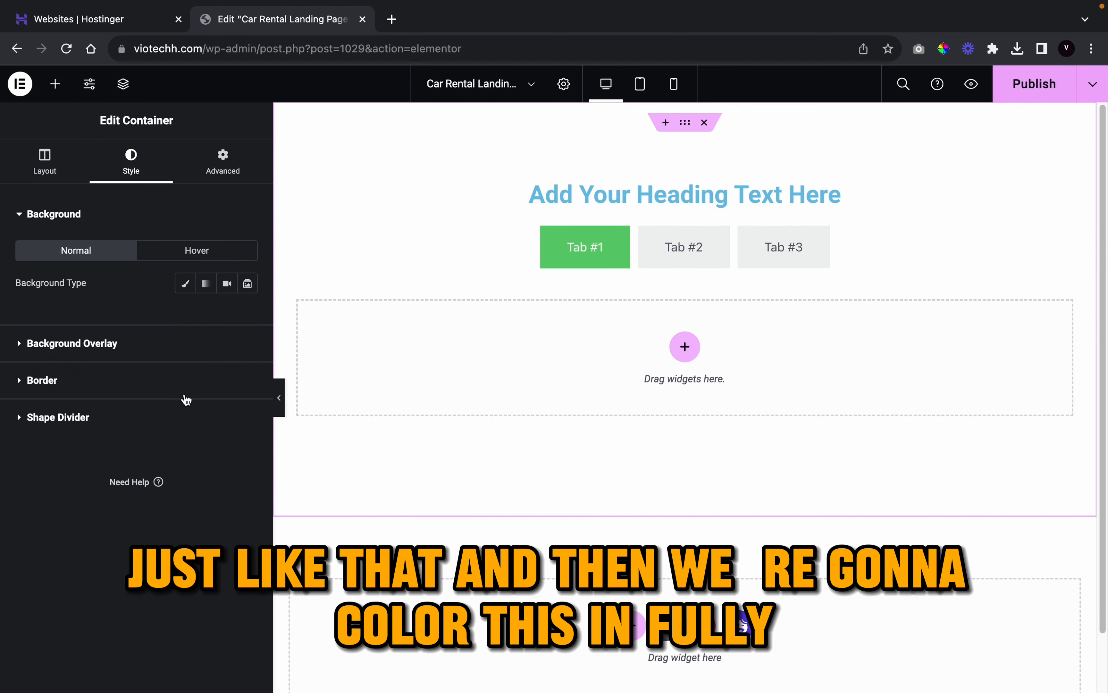
click(185, 285)
click(227, 316)
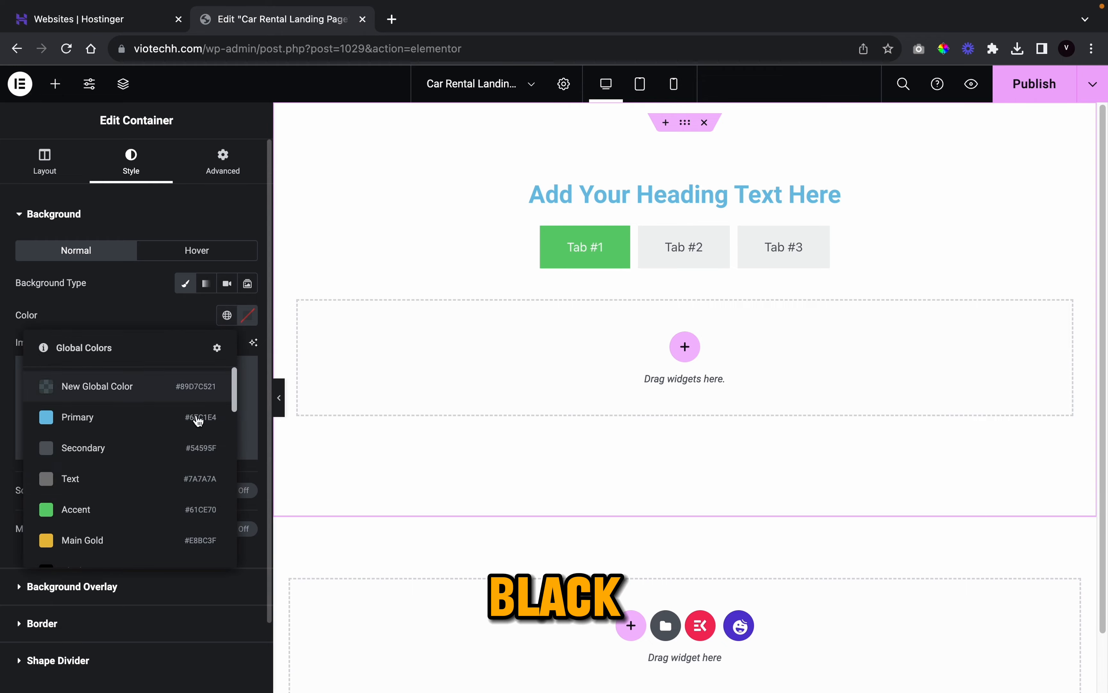
scroll(136, 555, down, 3)
click(128, 545)
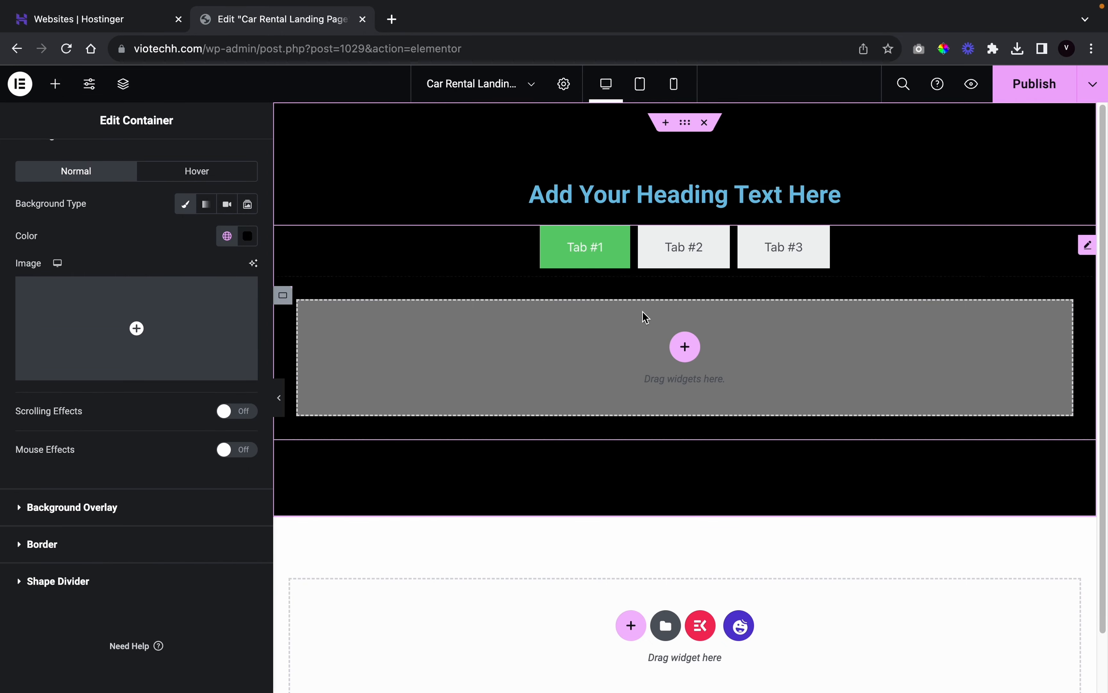
- Change the heading's title to "Available Vehicles for rent", correcting the misspelled first word
click(678, 190)
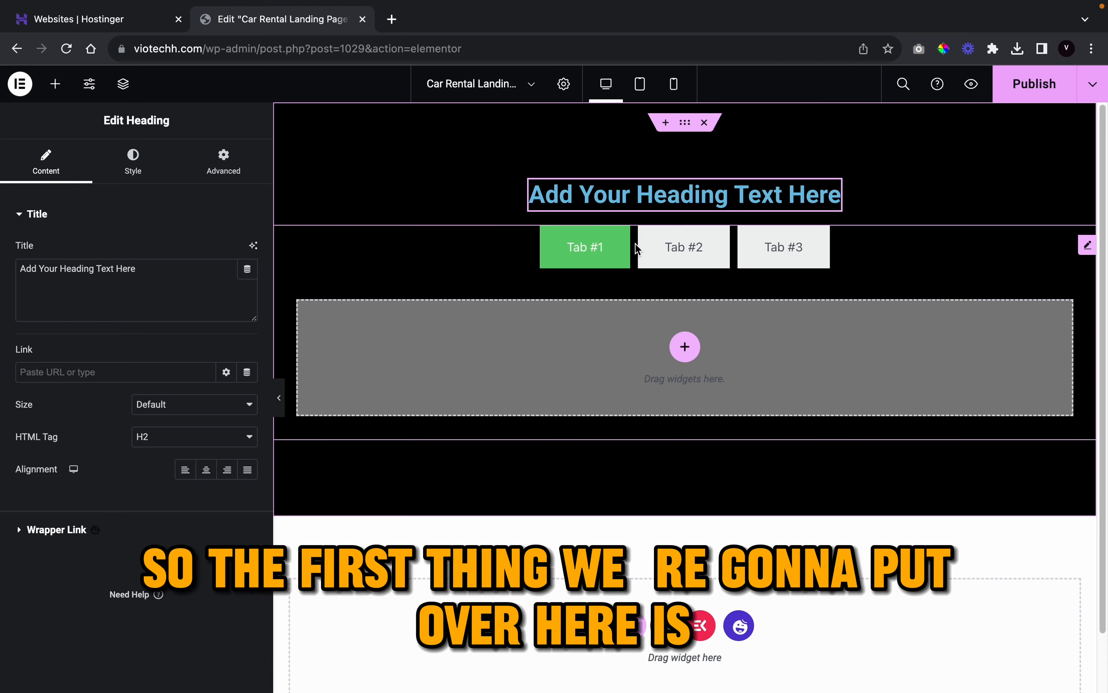
triple_click(143, 274)
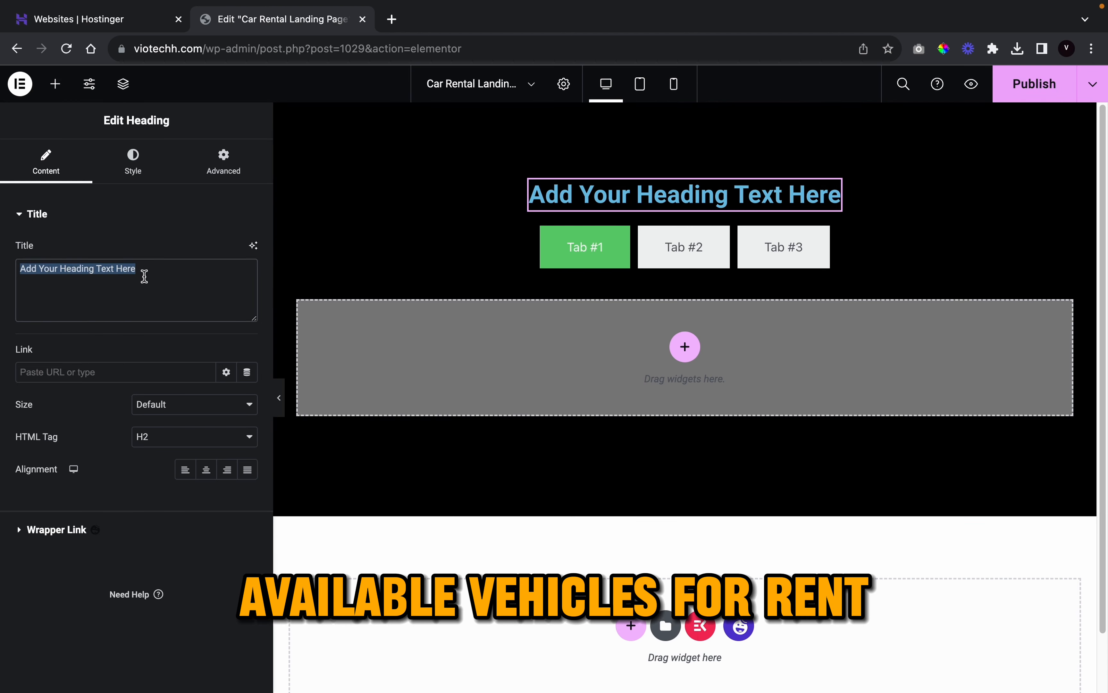
text(Avai)
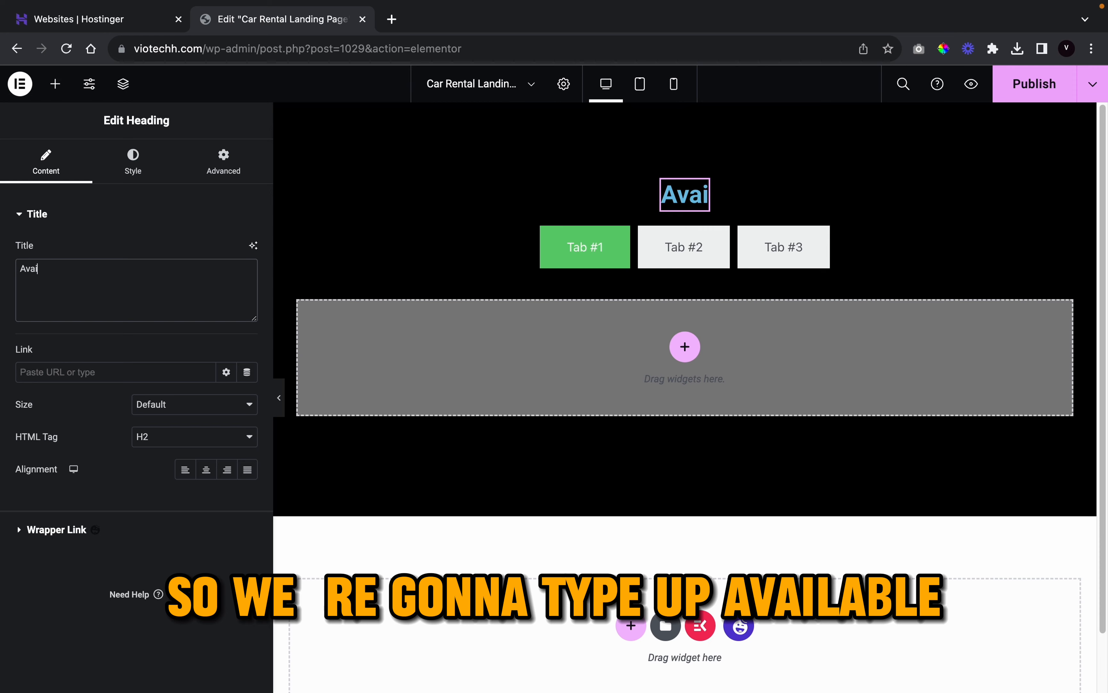
text(blbe V)
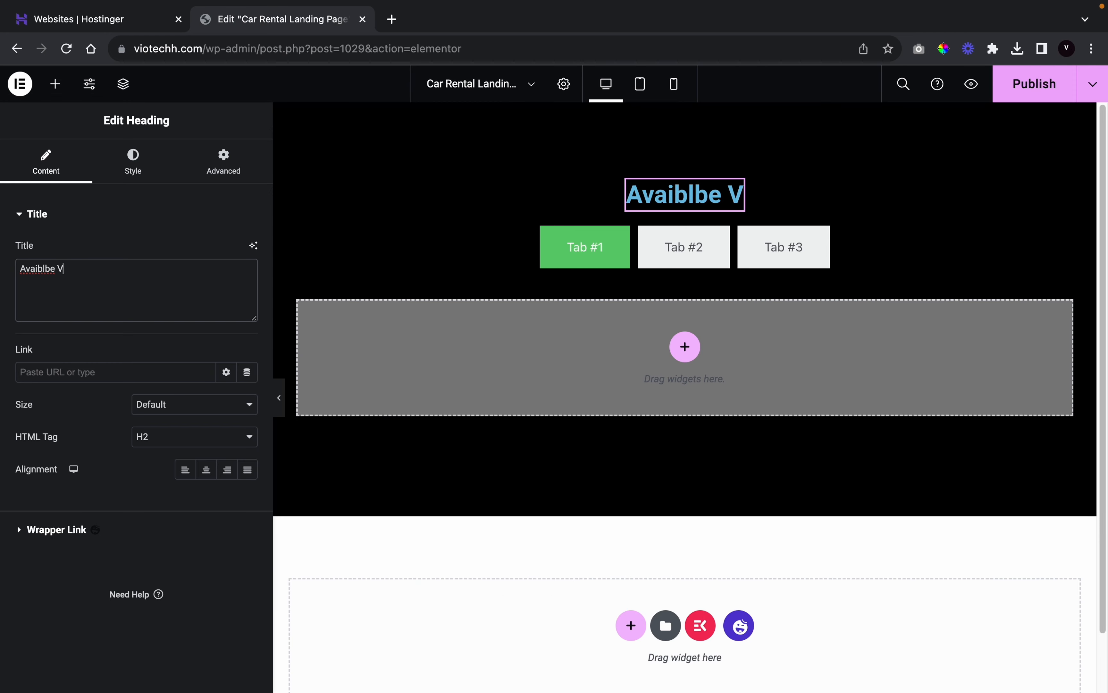
text(ehicles for rent)
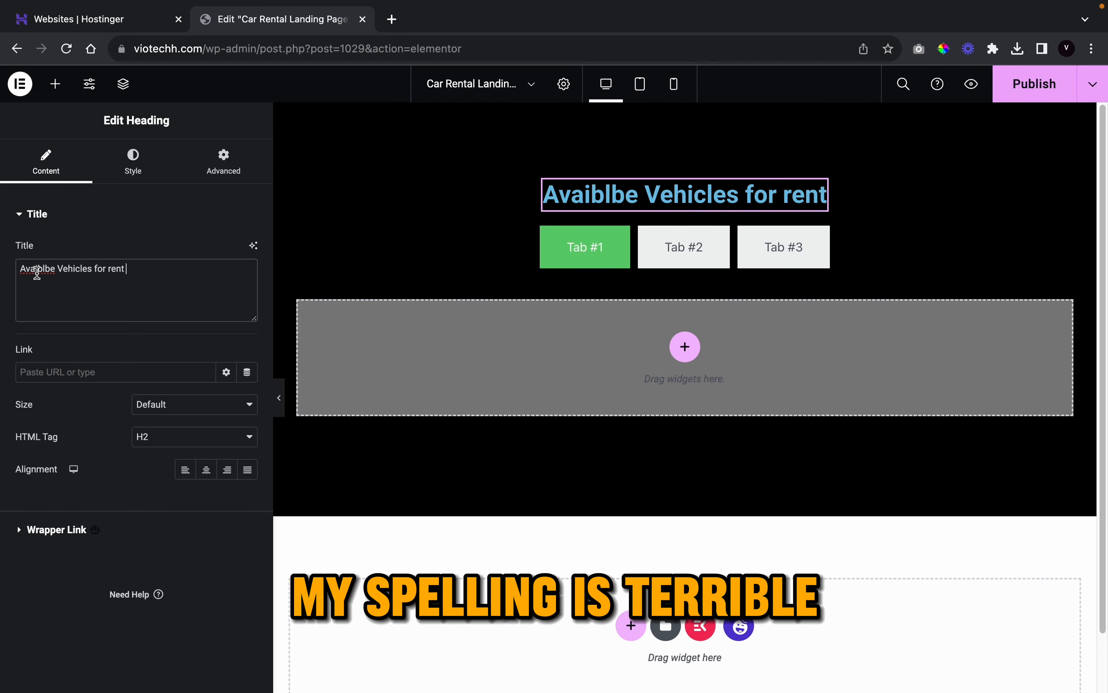
right_click(38, 271)
click(68, 282)
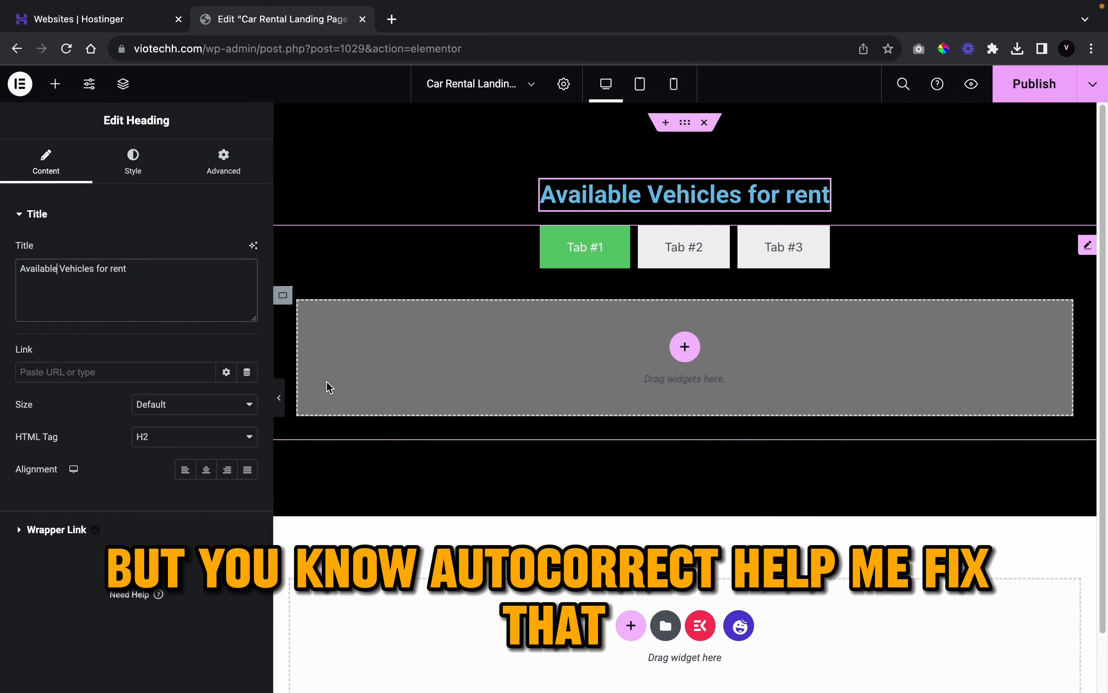
- Set the heading's text color to a white global theme color
click(133, 163)
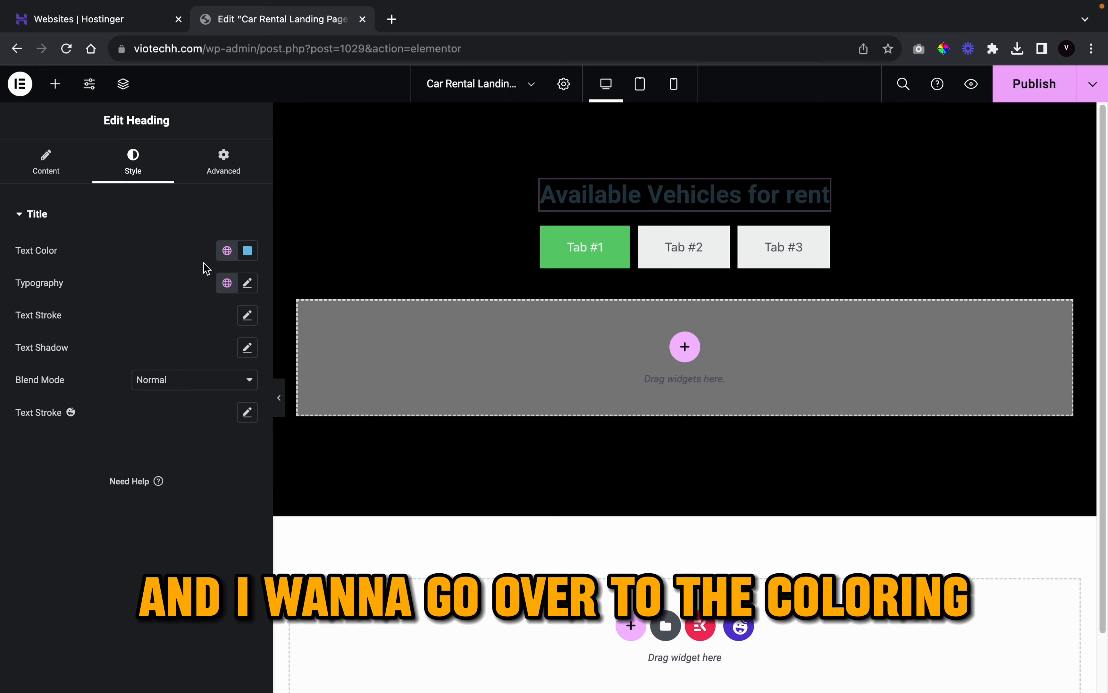
click(245, 255)
click(226, 251)
scroll(160, 422, down, 5)
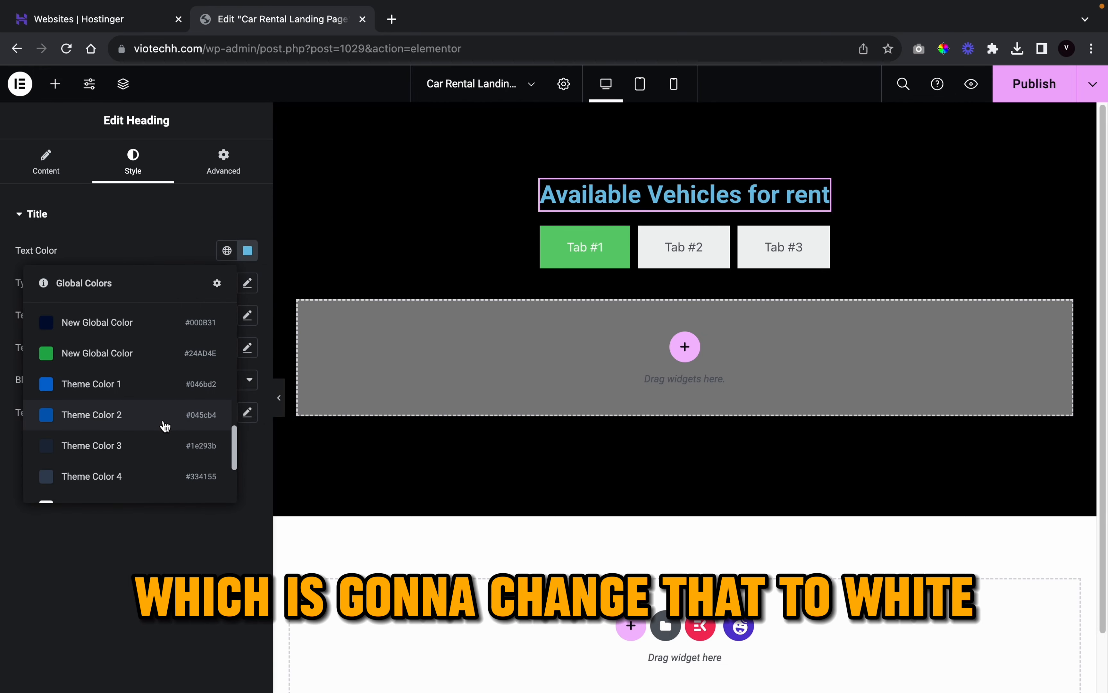
scroll(175, 420, down, 5)
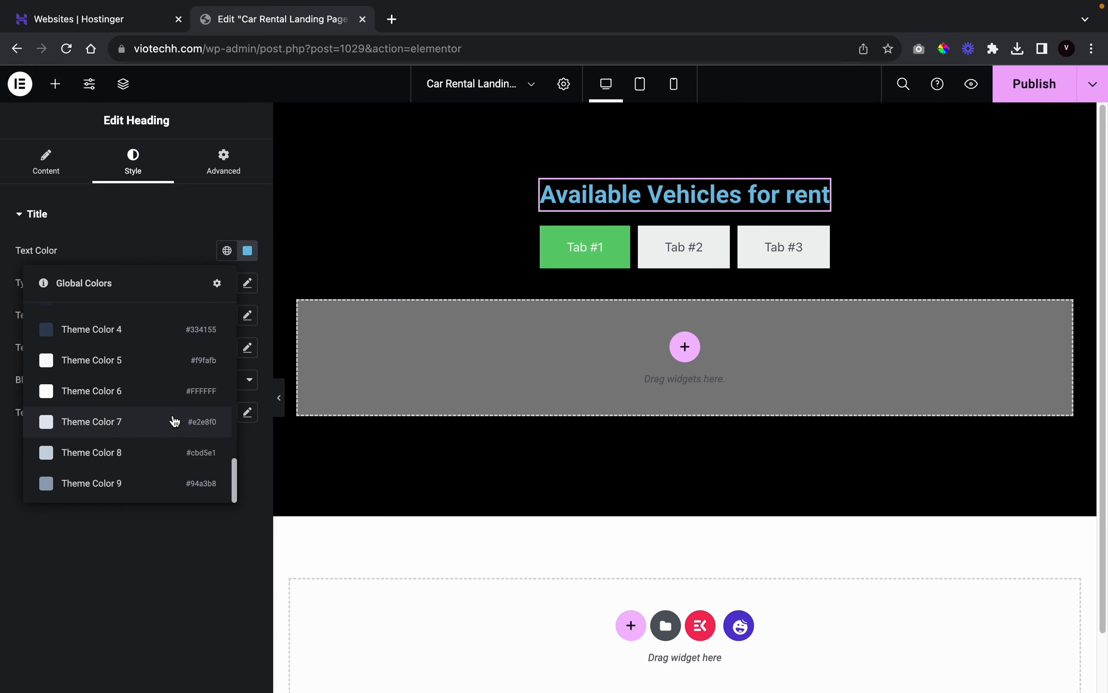
click(174, 420)
- Change the "Available Vehicles for rent" heading's font family to Cinzel
click(247, 282)
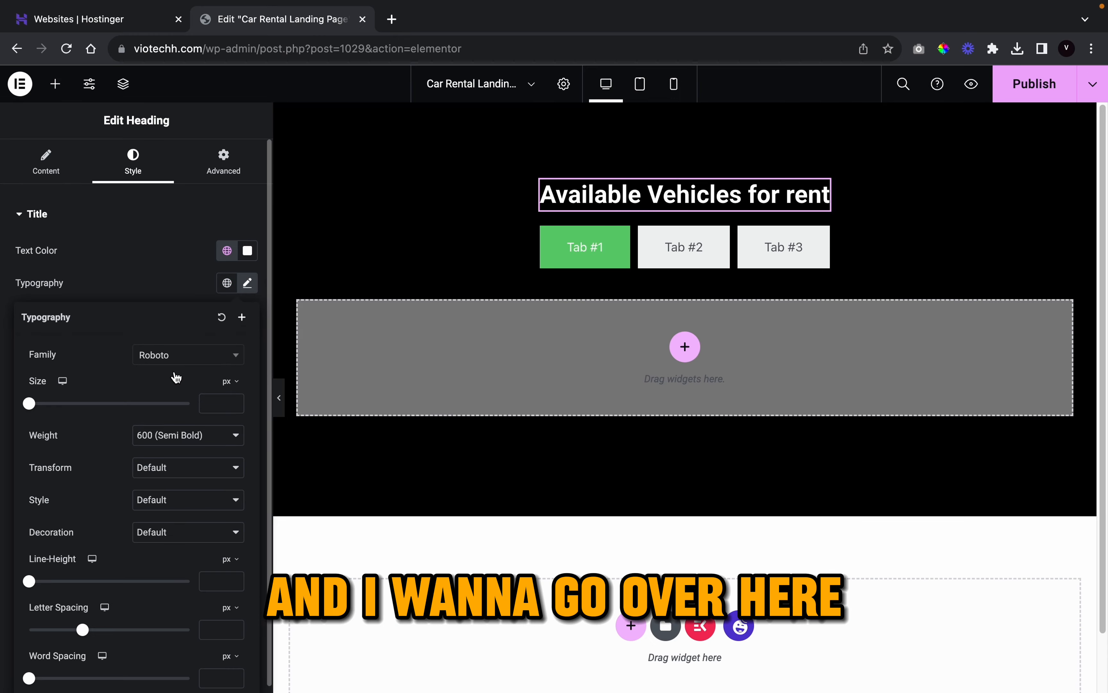
click(179, 360)
text(cinx)
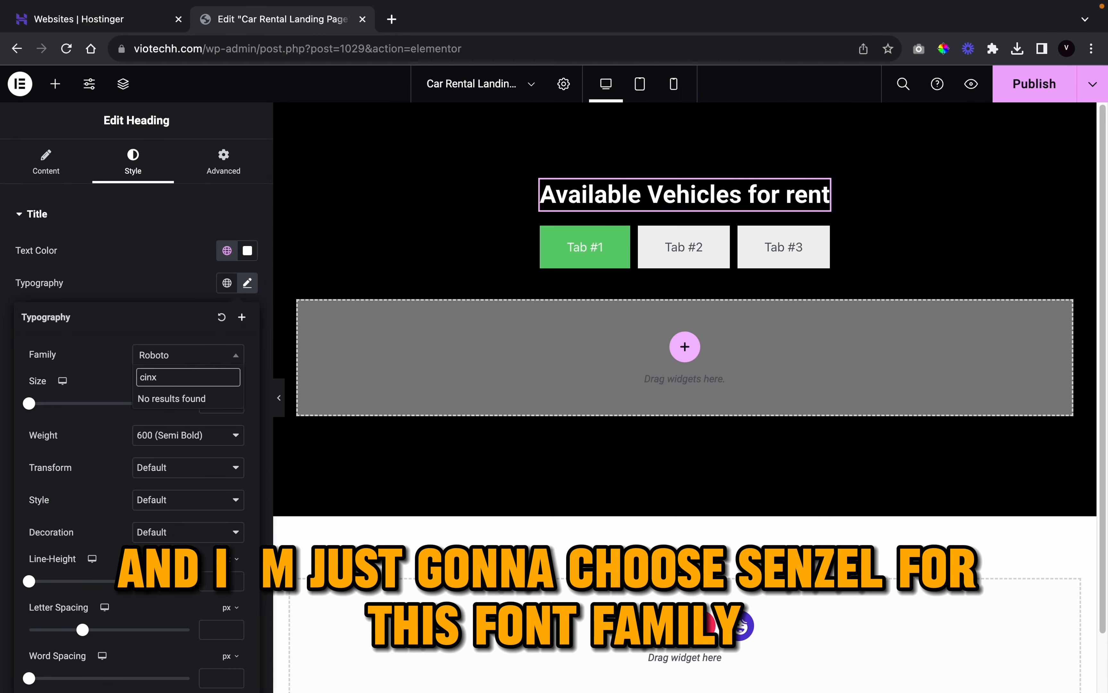
key(BackSpace)
text(zel)
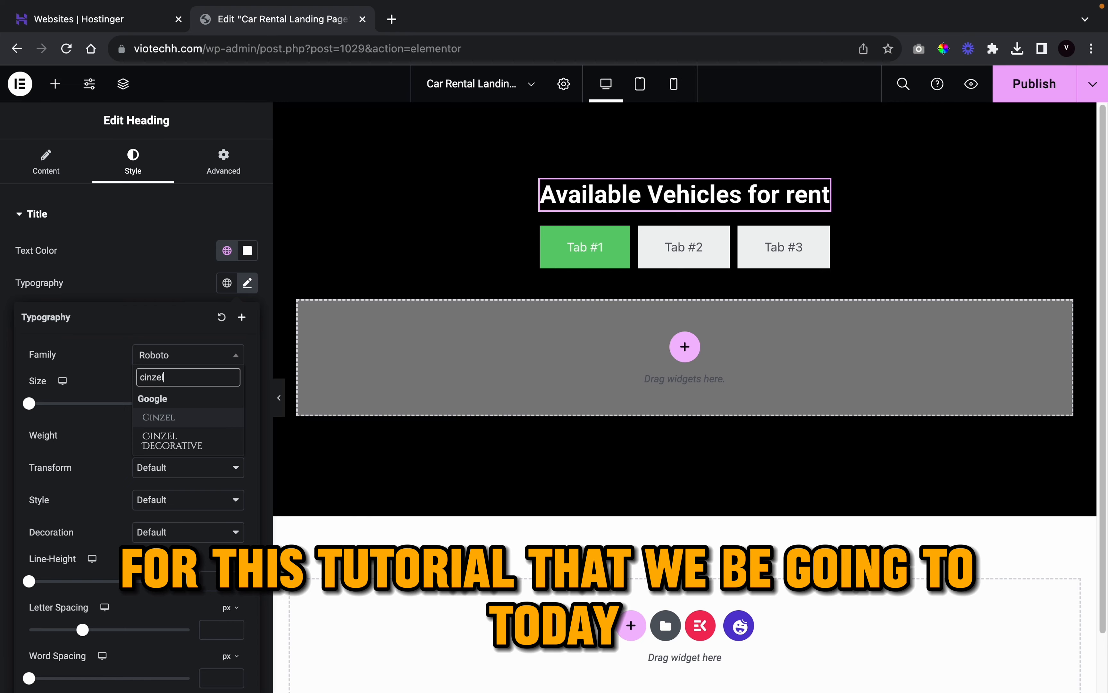
click(222, 417)
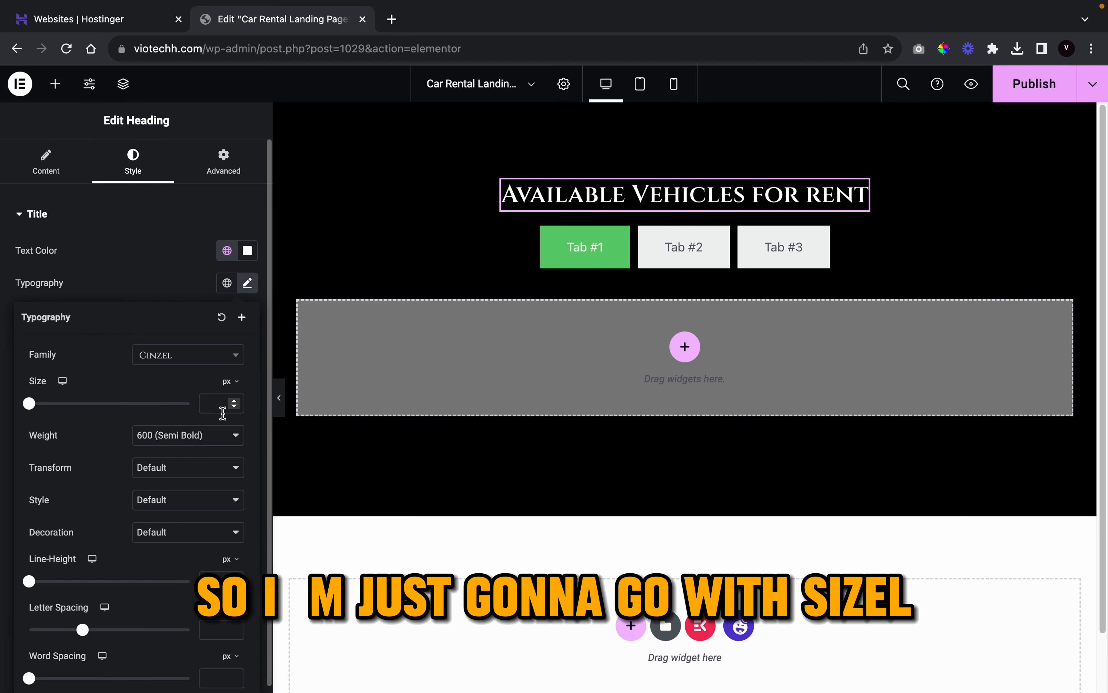
- Set the "Available Vehicles for rent" heading's font size to 45 px
drag(45, 408, 73, 409)
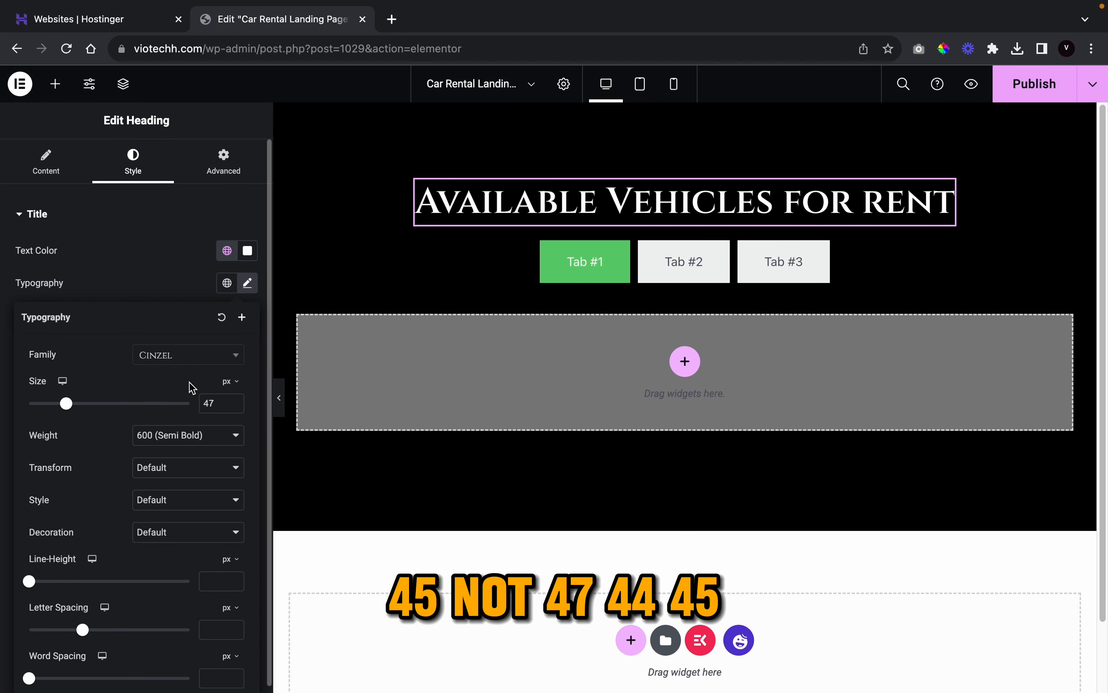
double_click(233, 402)
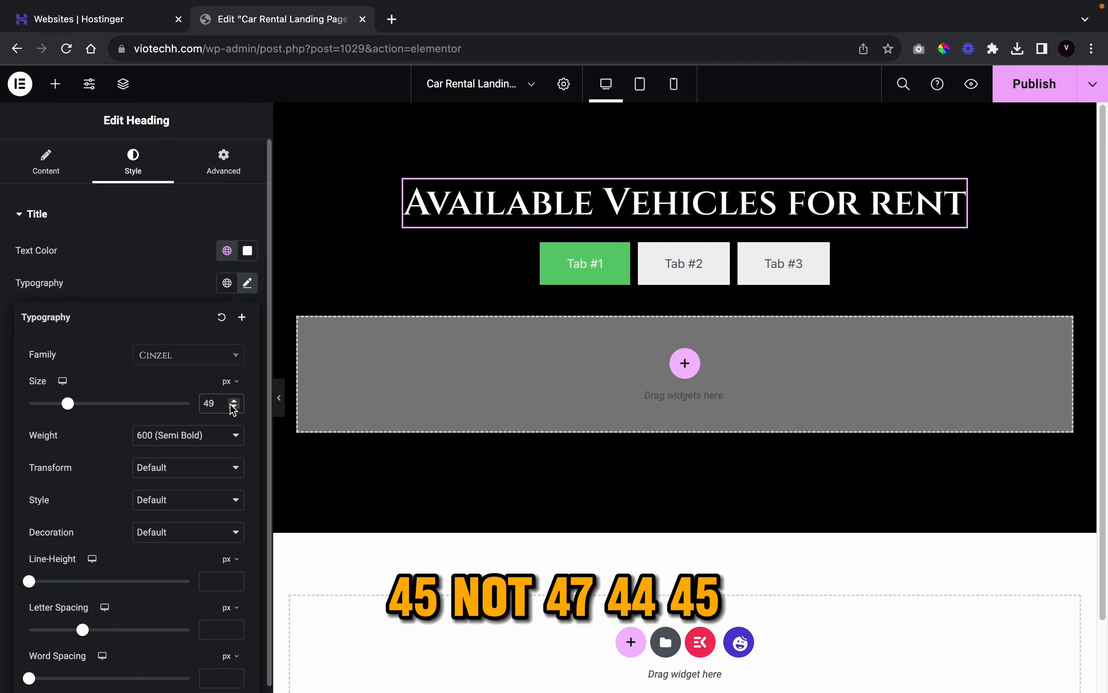
double_click(233, 407)
click(232, 407)
click(233, 407)
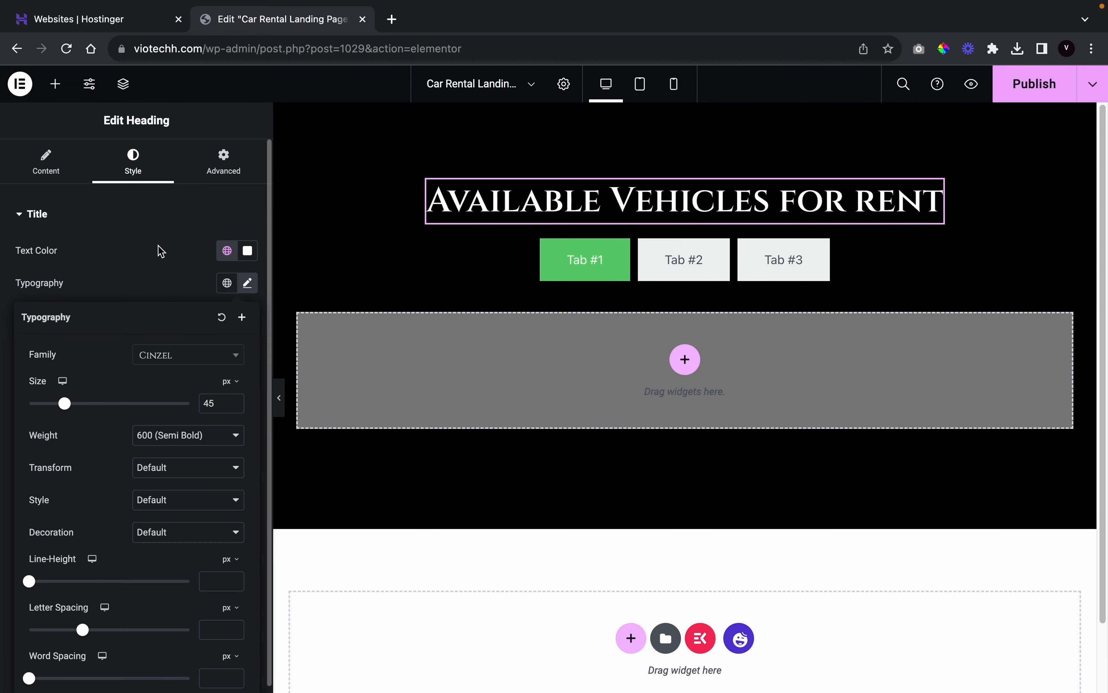
click(565, 229)
- Duplicate the heading and change the copy's title to "Our rental vehicles"
right_click(630, 204)
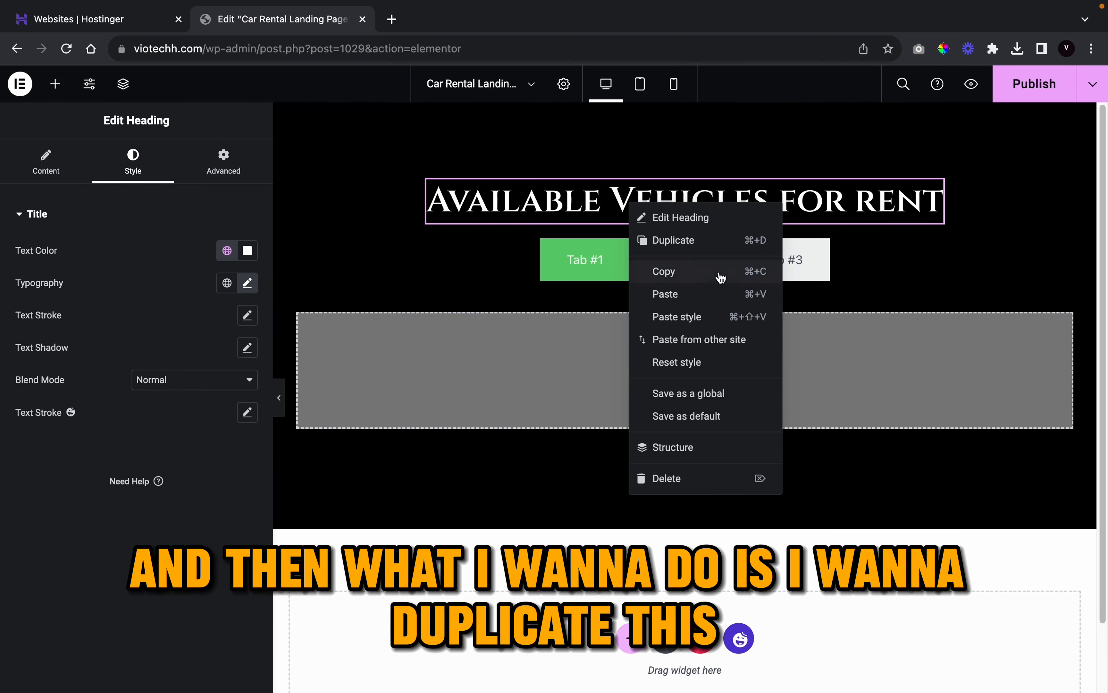
click(704, 253)
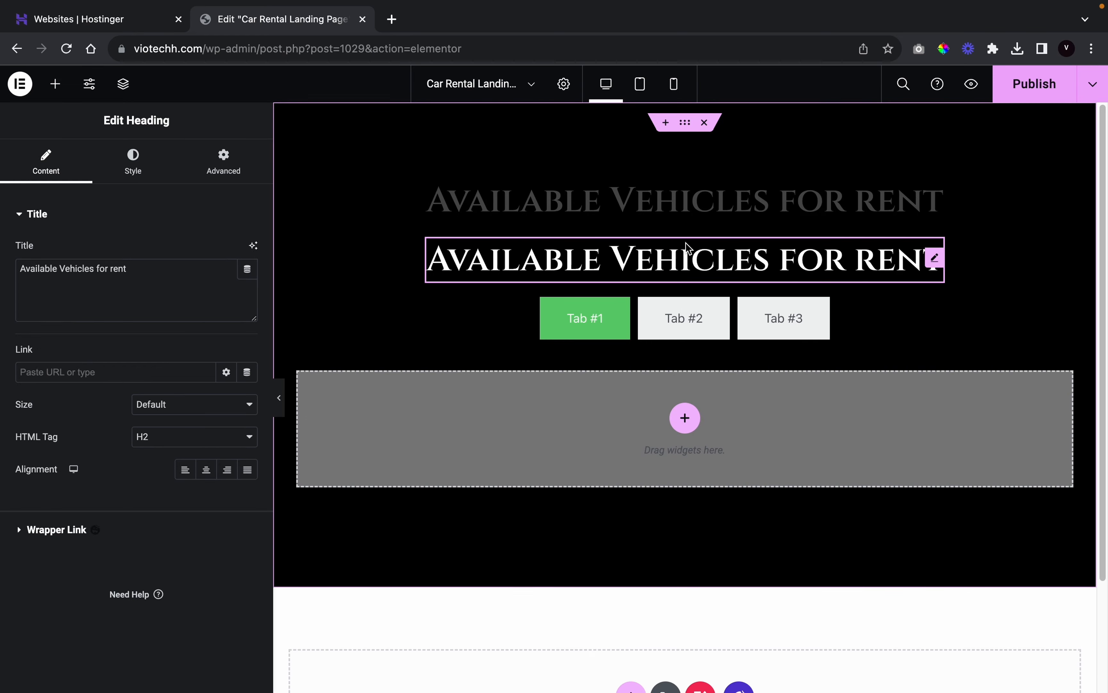
triple_click(205, 272)
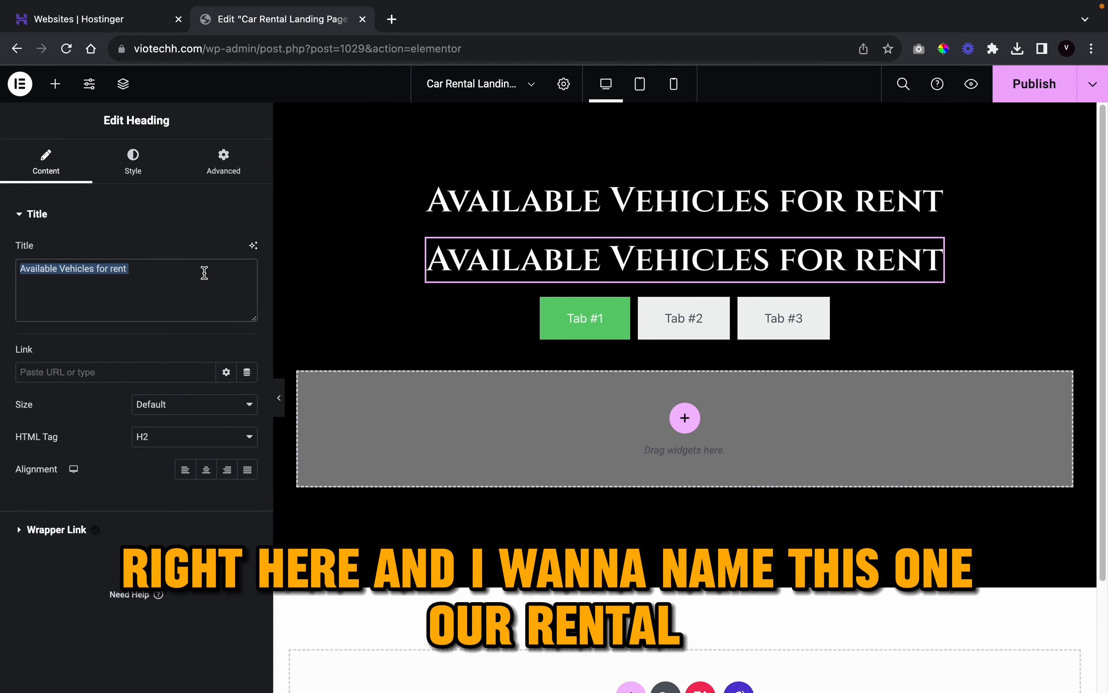
text(Our rental vehicles)
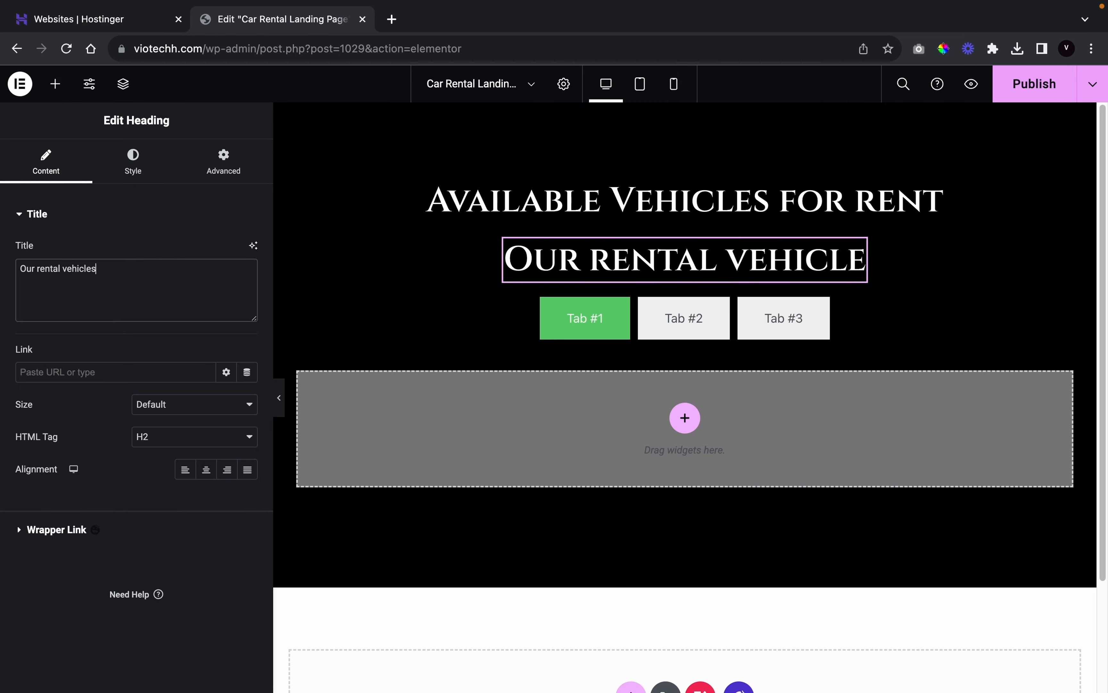
- Reduce the "Our rental vehicles" subheading's font size to 20 px
click(134, 164)
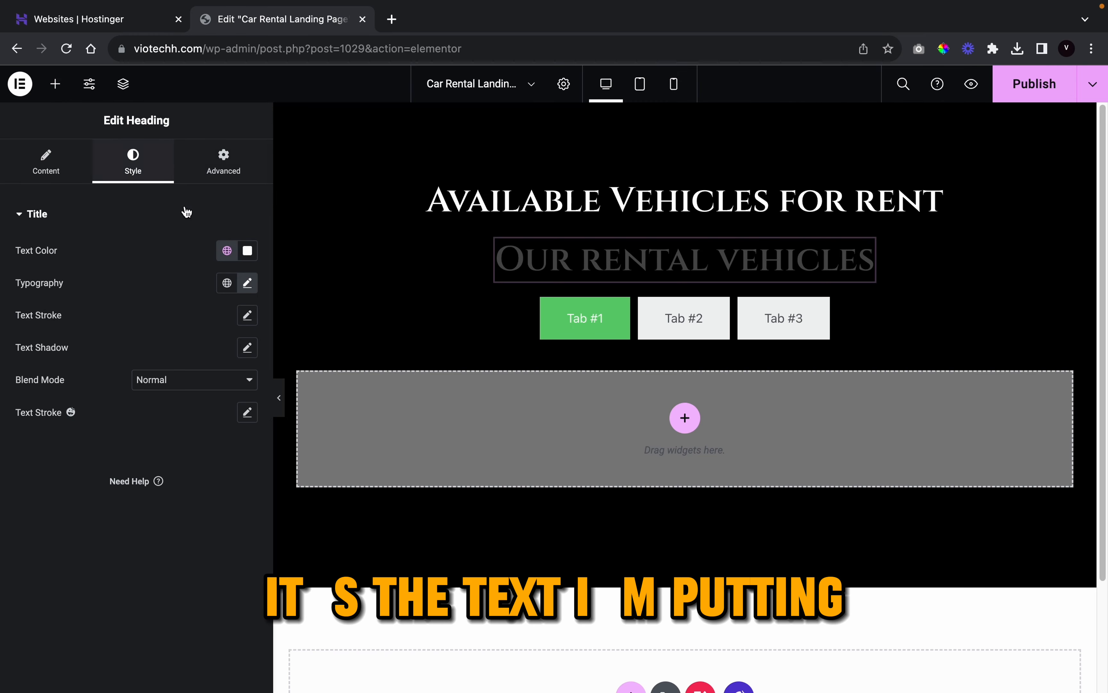
click(246, 283)
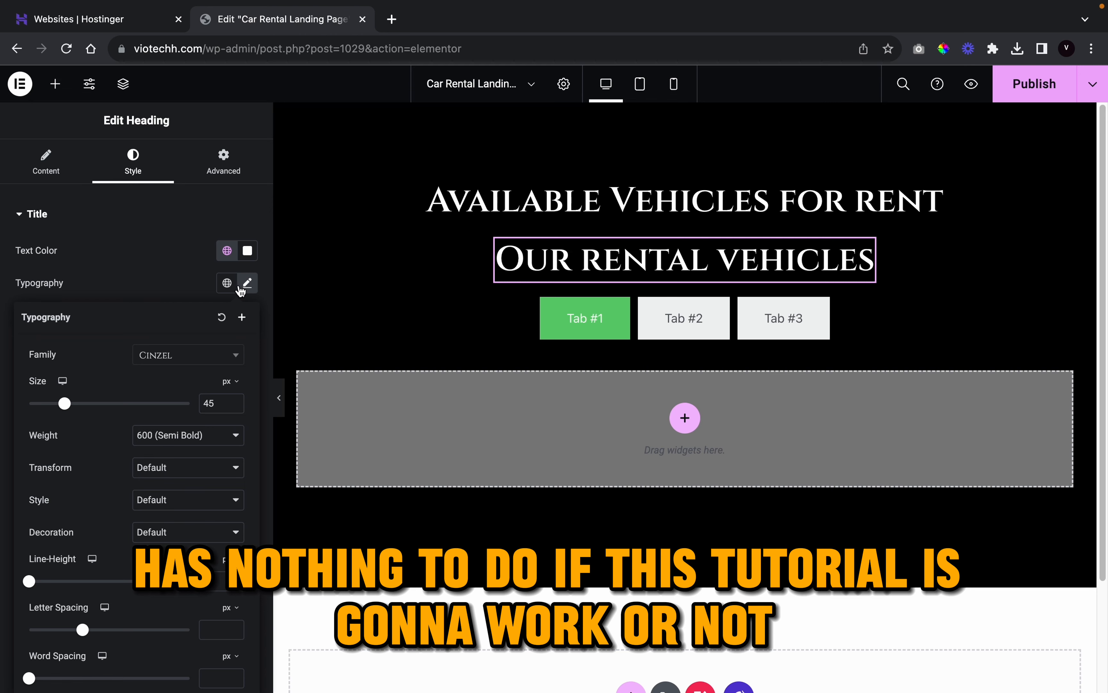
click(236, 407)
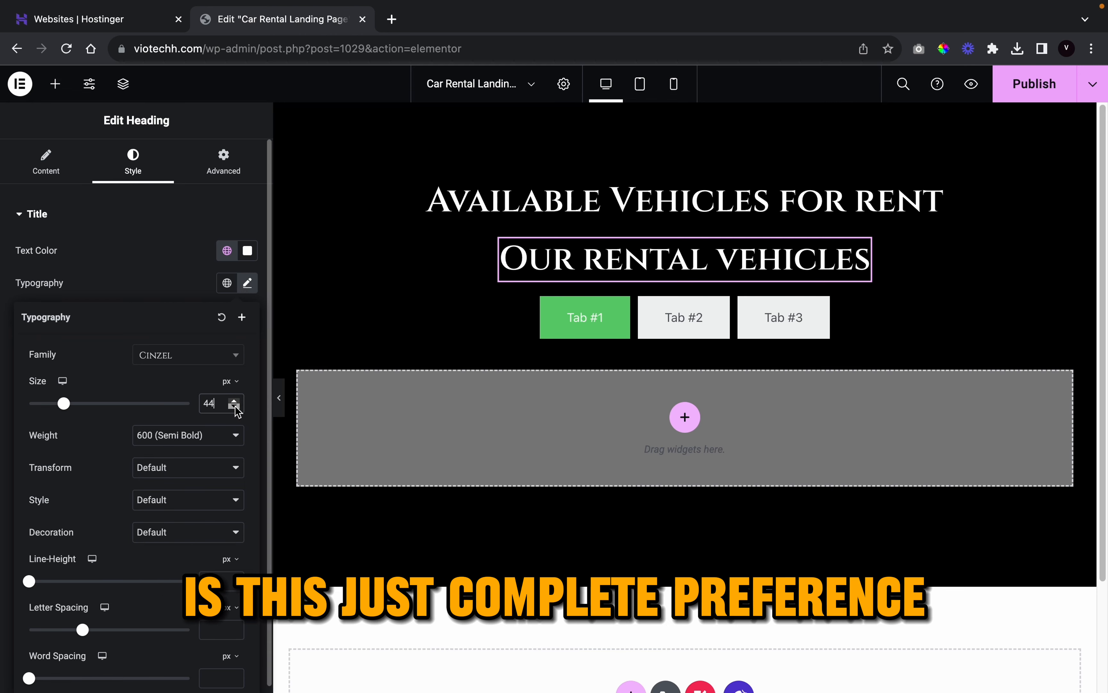
click(236, 408)
click(235, 407)
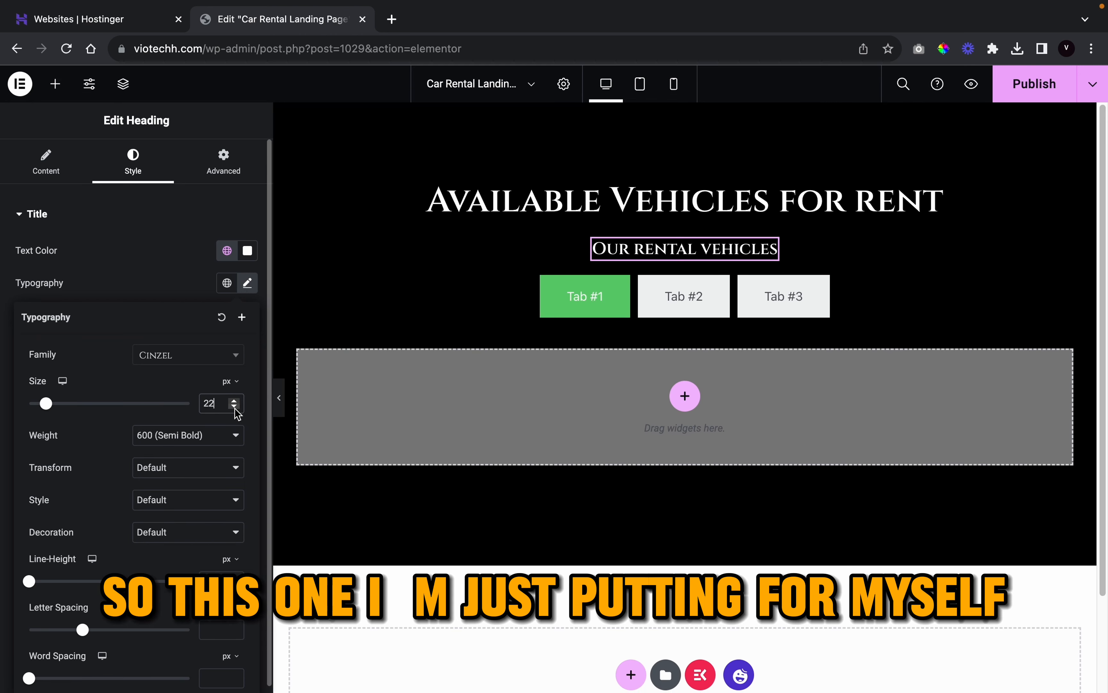
click(235, 407)
click(236, 407)
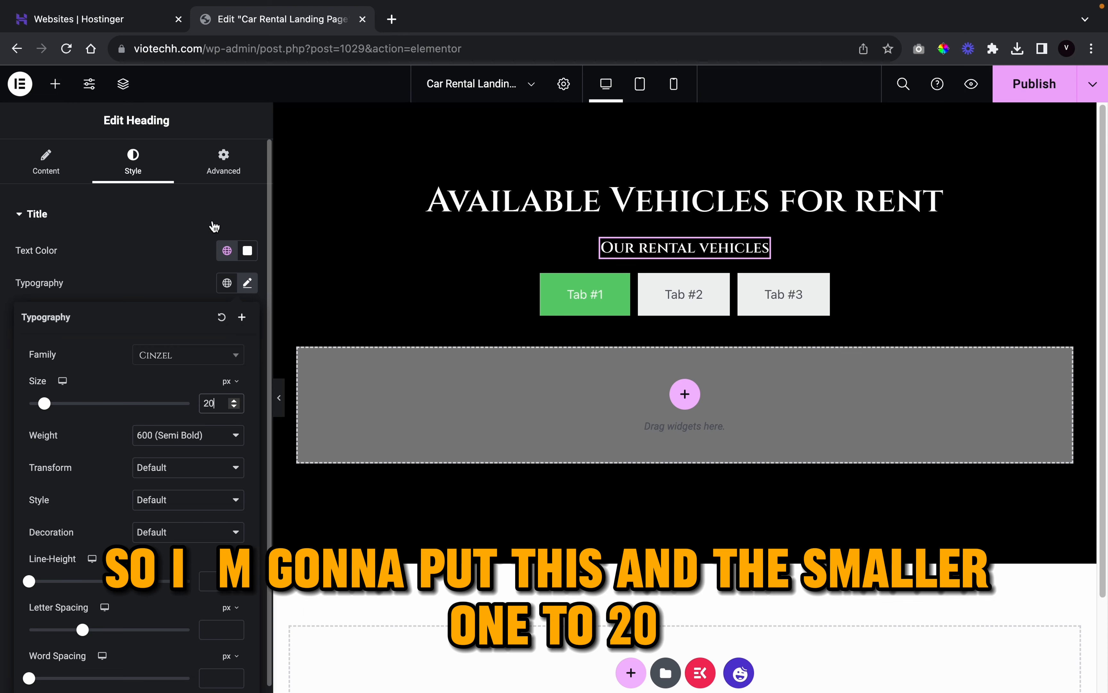
- Set only the top margin of the "Our rental vehicles" subheading to -15 px and preview the section without the editing panel
click(210, 168)
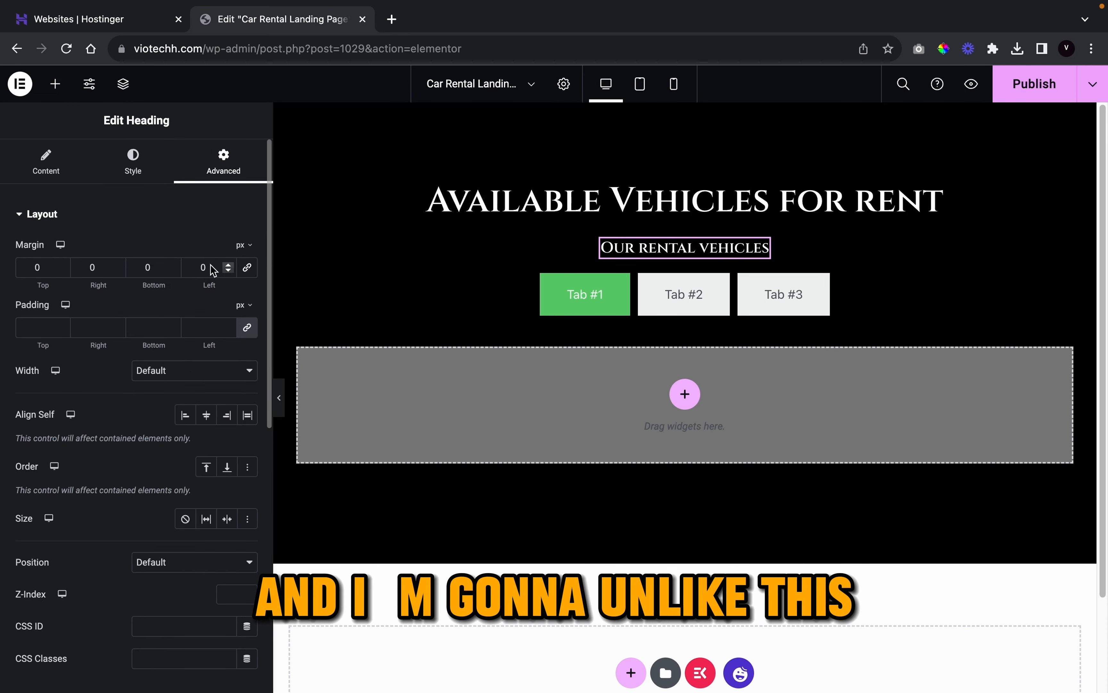
click(62, 271)
click(62, 270)
click(62, 270)
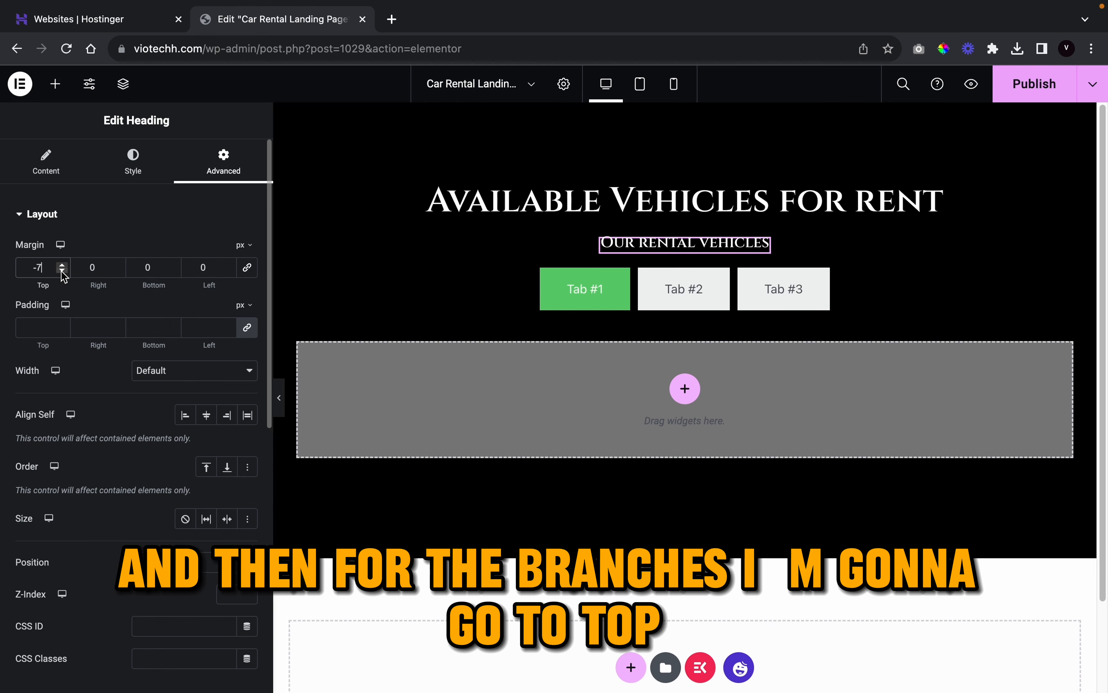
click(62, 271)
click(62, 270)
click(62, 271)
click(62, 271)
click(62, 271)
click(62, 271)
click(62, 270)
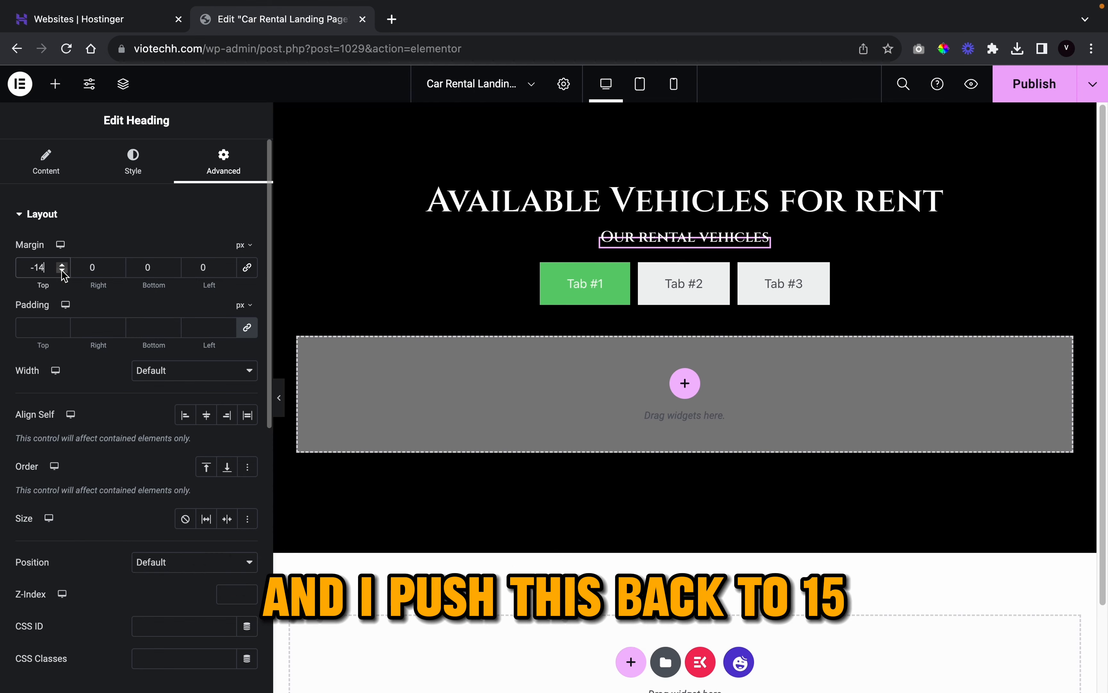
click(62, 271)
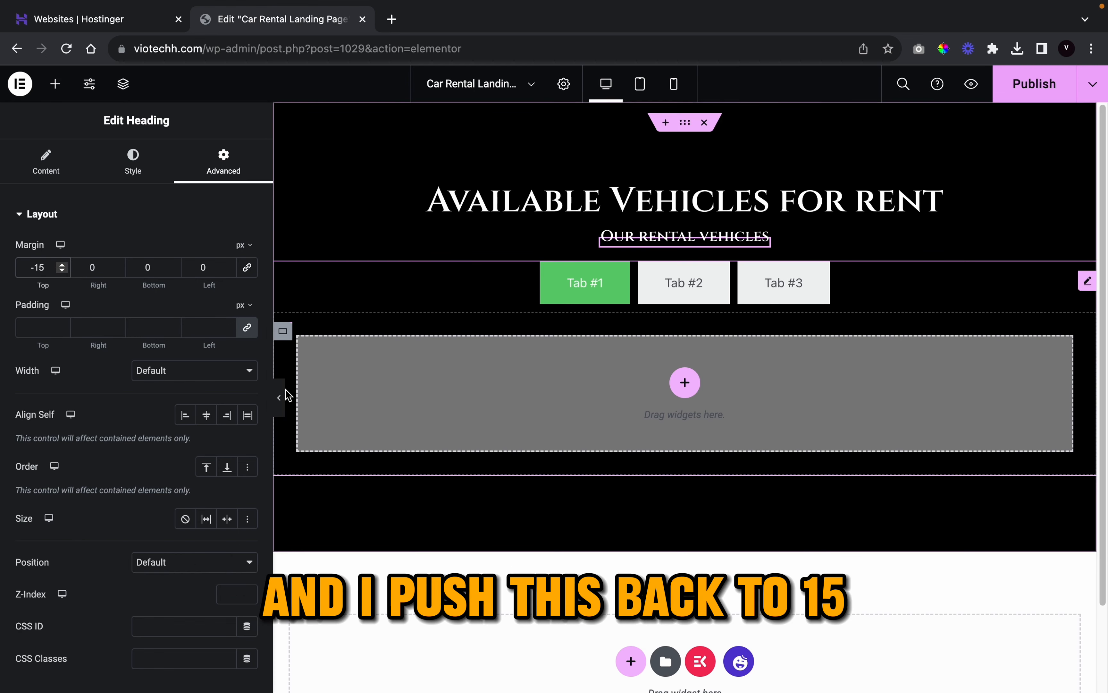
click(279, 398)
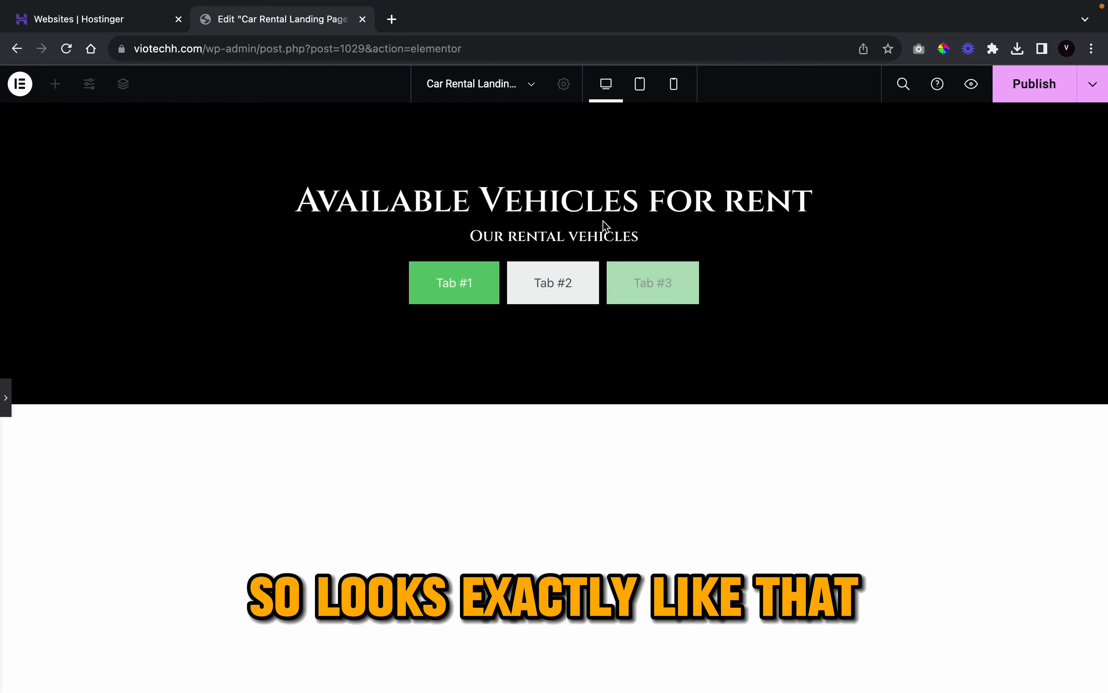
click(5, 395)
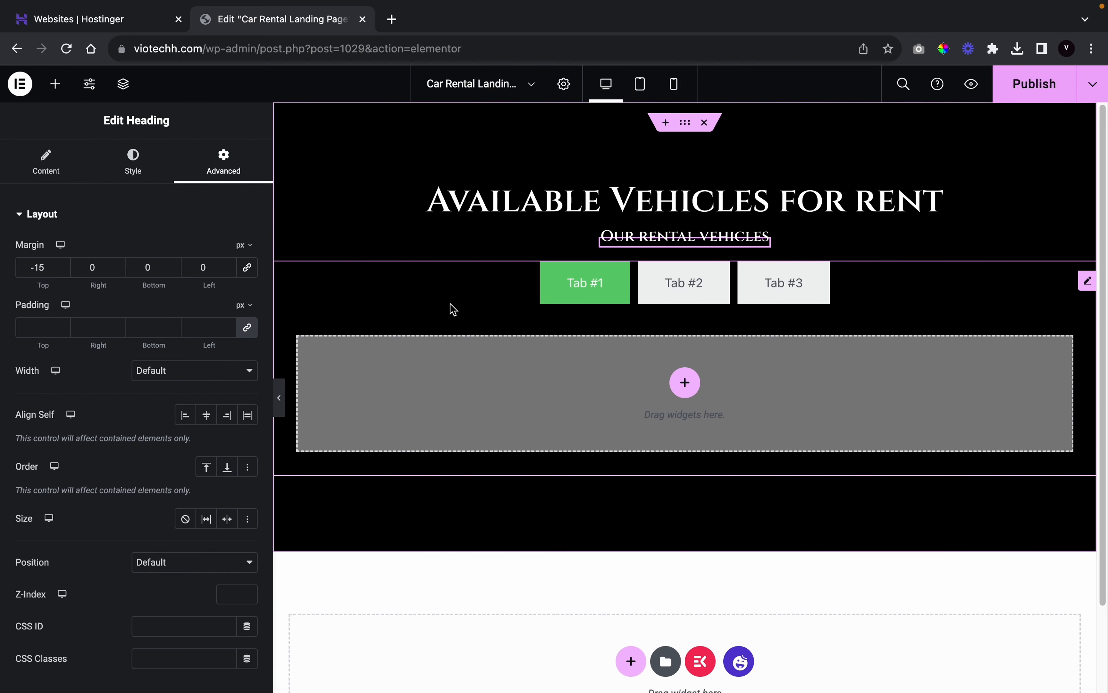
- Unlink the Tabs widget's margin values and set its top margin to 20 px
click(457, 310)
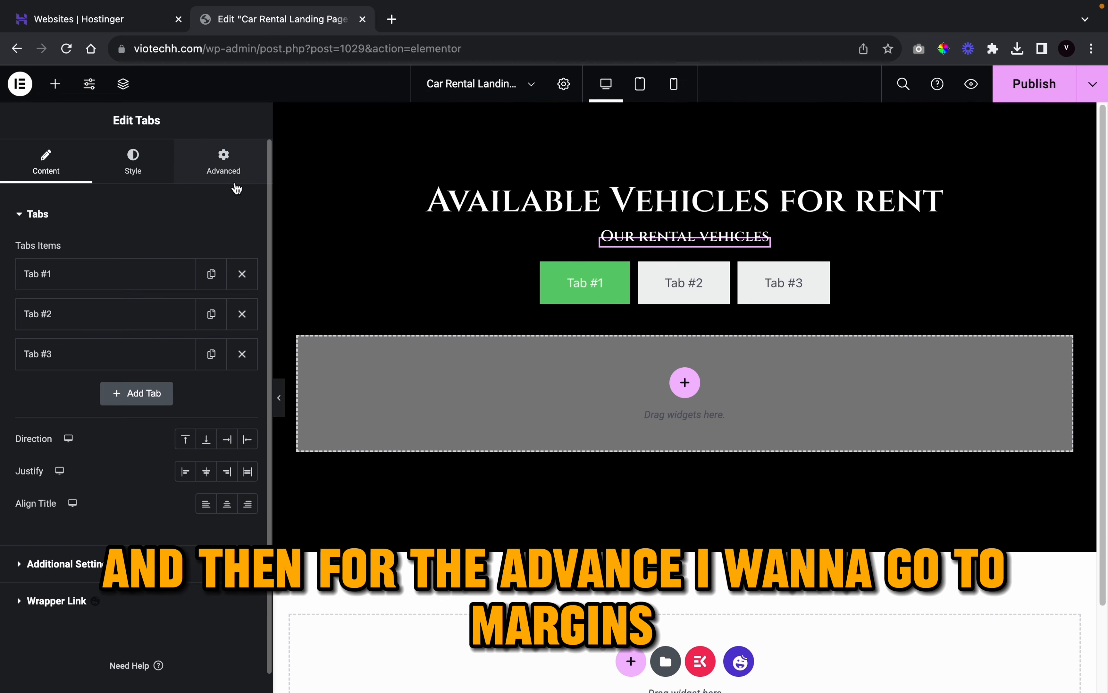
click(223, 163)
click(247, 267)
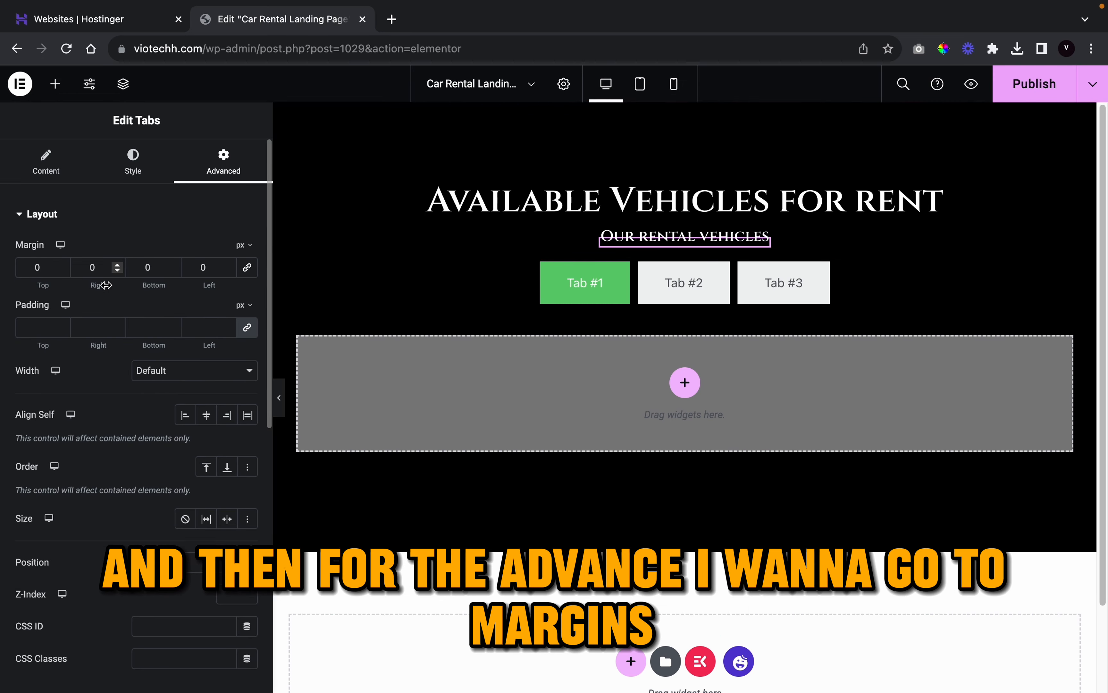
click(63, 265)
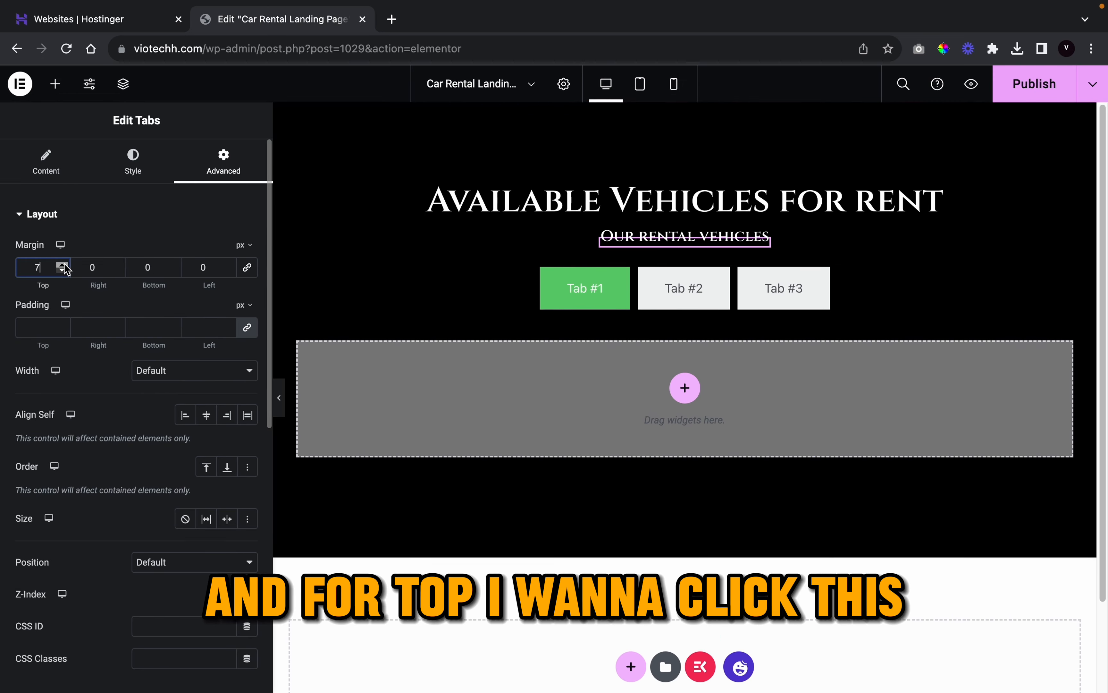
click(63, 265)
click(63, 265)
click(63, 265)
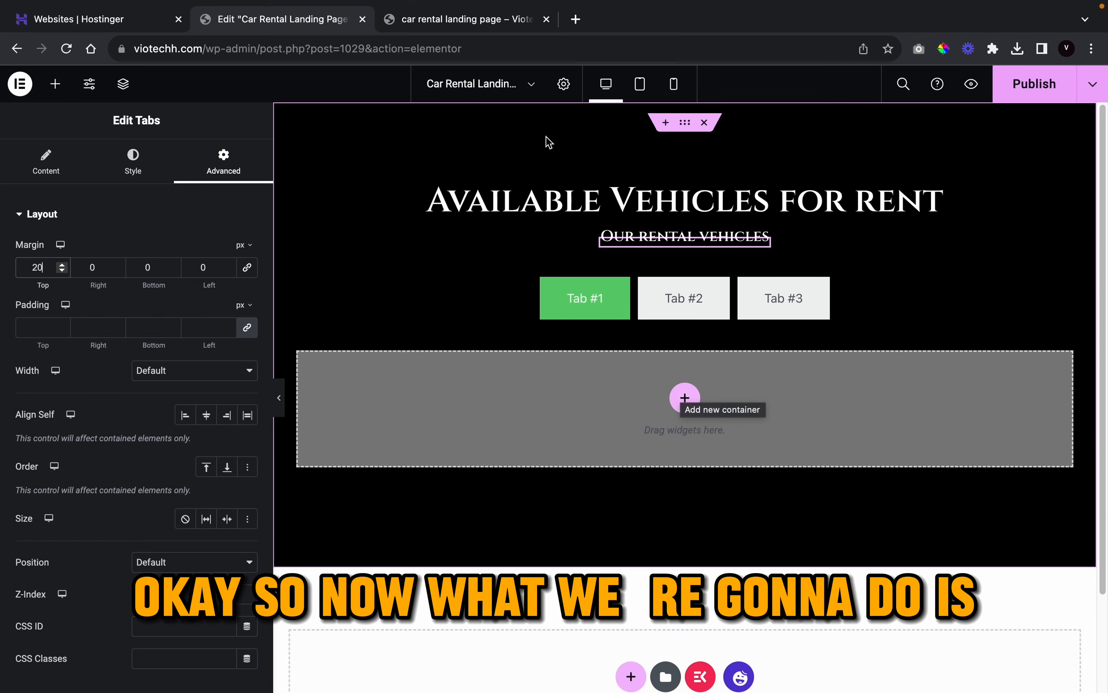
- Check the vehicle tab layout on the finished car rental reference page, returning to the editor
click(489, 42)
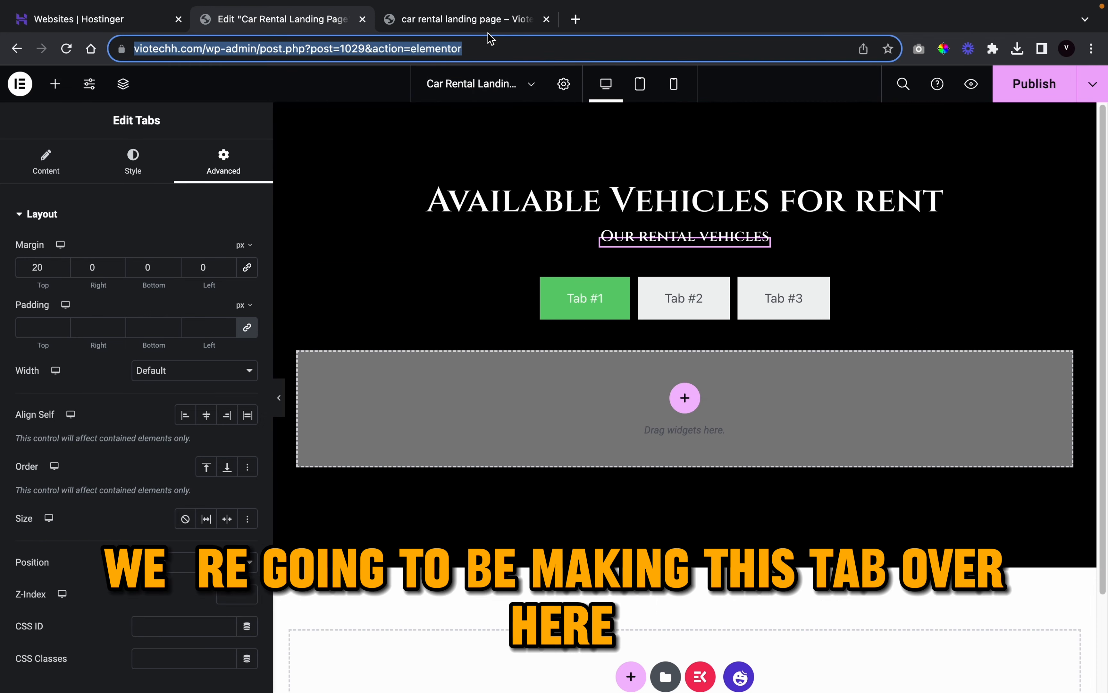
click(472, 20)
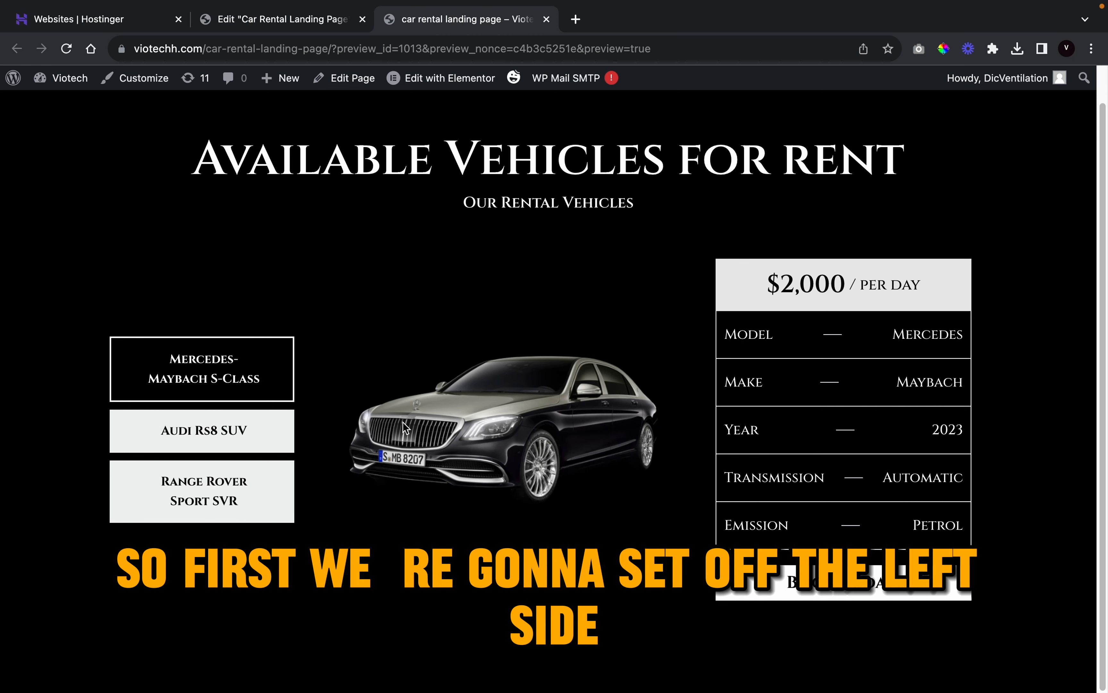
click(300, 34)
- Set the Tabs widget's direction so the tab titles stack vertically to the left of the content area
click(550, 395)
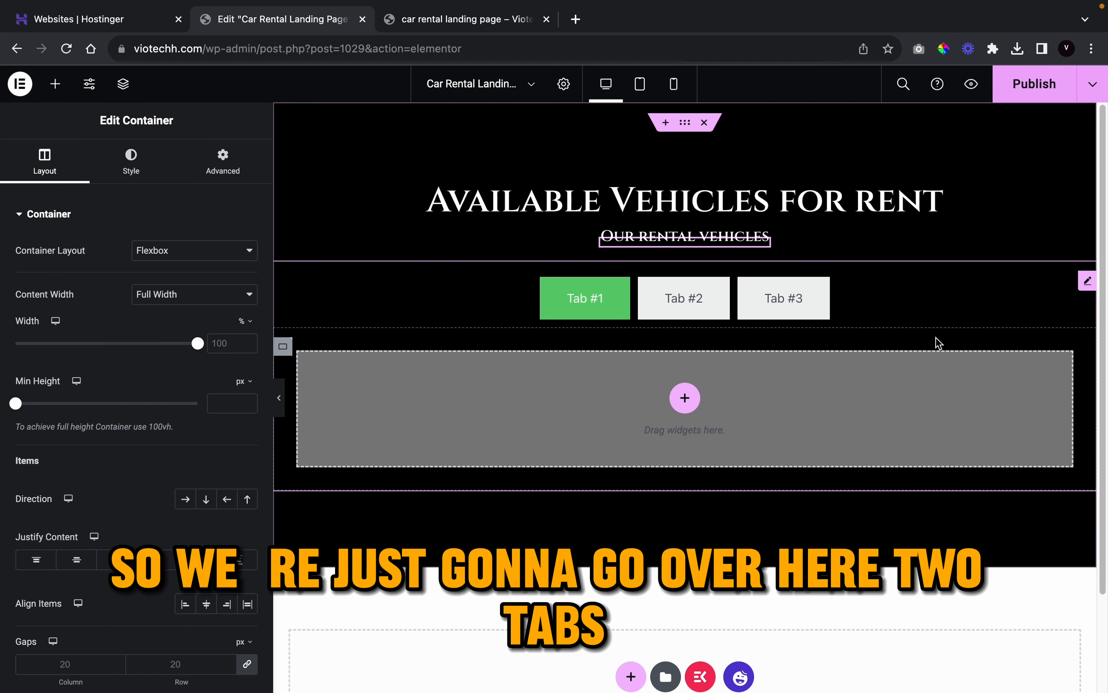
click(1084, 283)
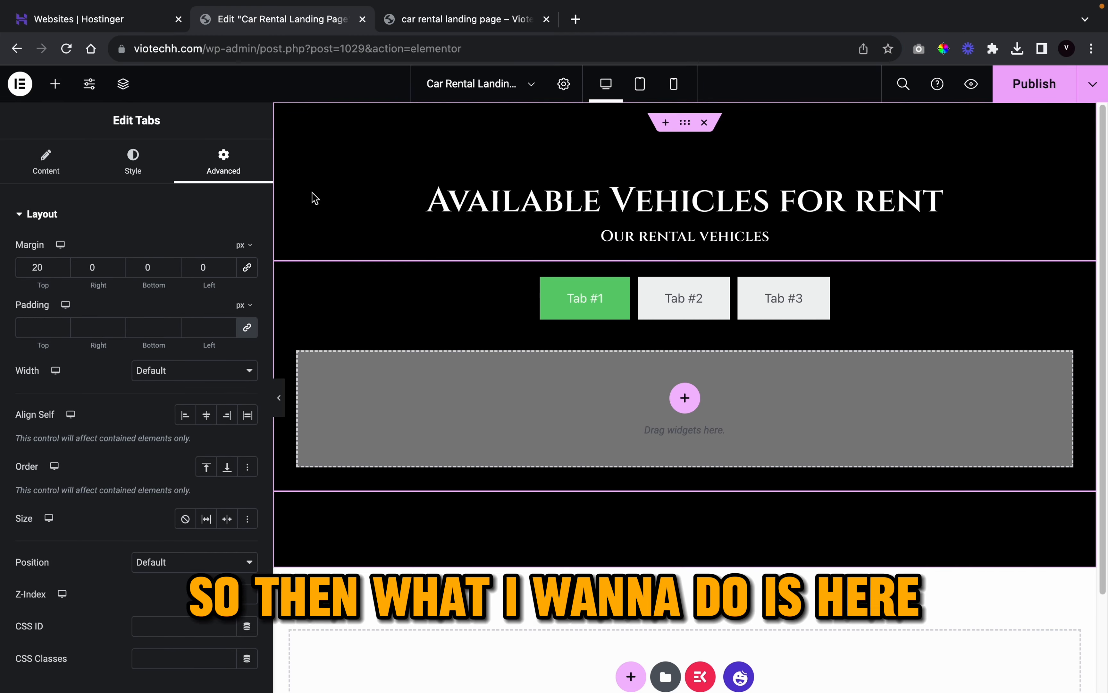
click(56, 168)
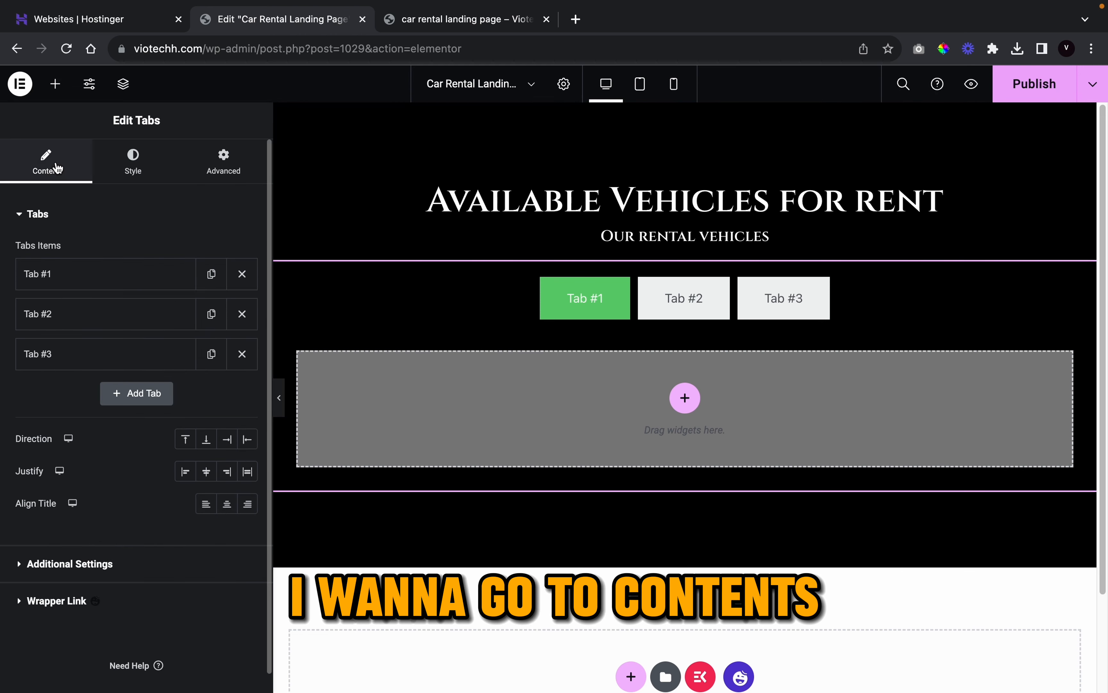
click(246, 440)
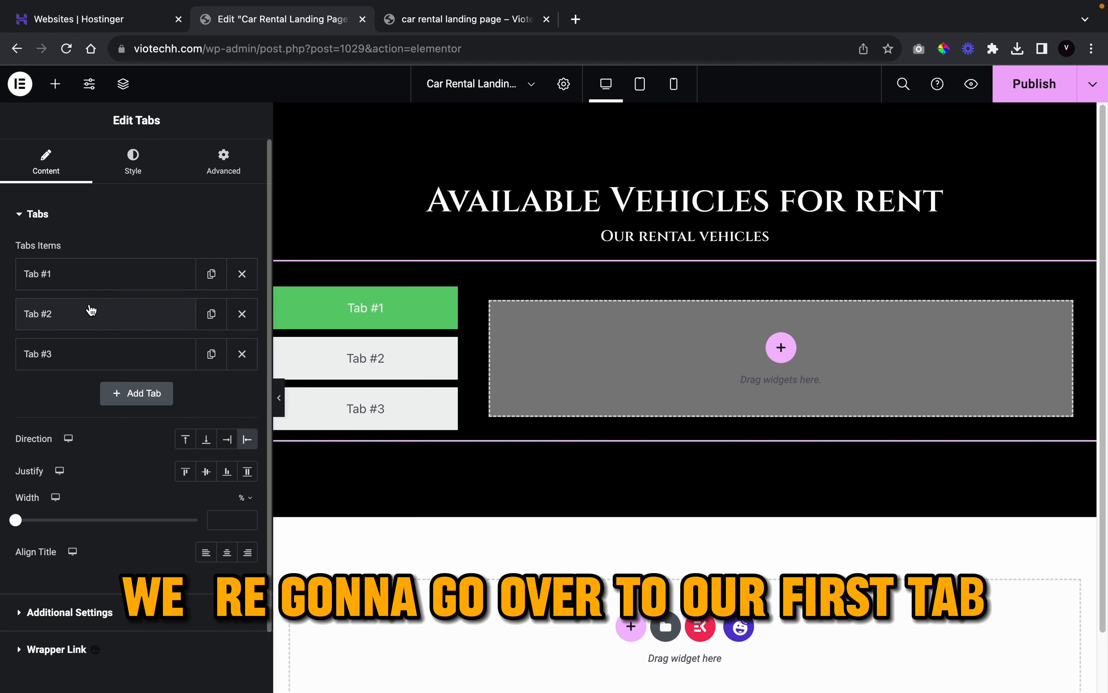
- Check the first vehicle's name on the finished reference page and retitle the first tab "Mercedes Maybach S class"
click(102, 289)
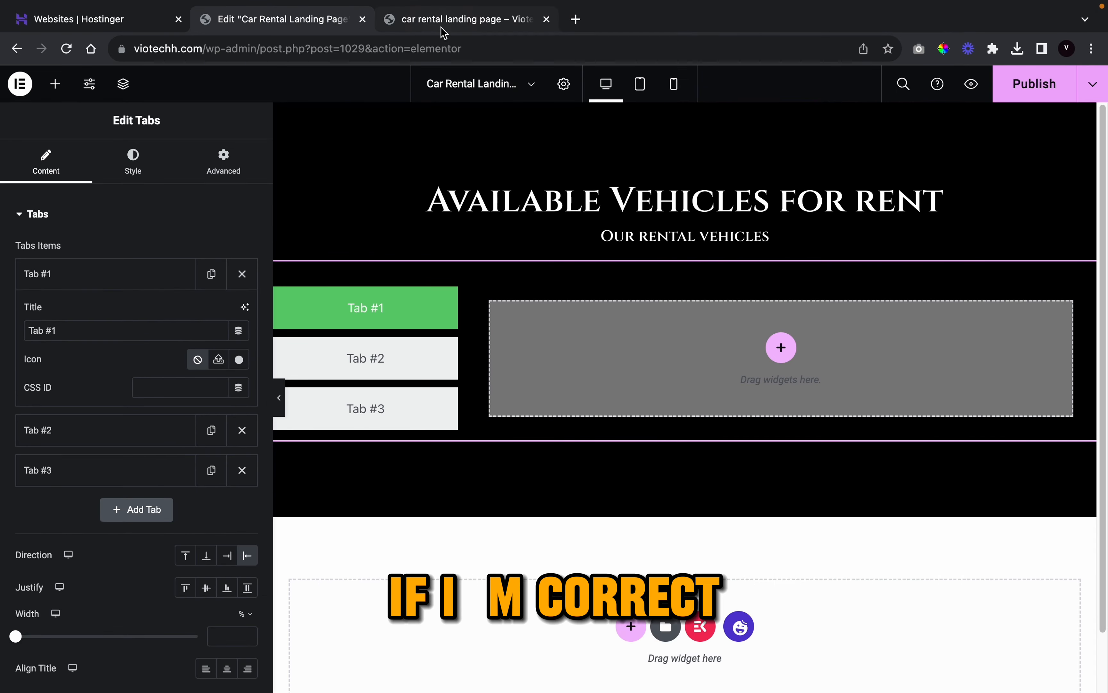
click(443, 25)
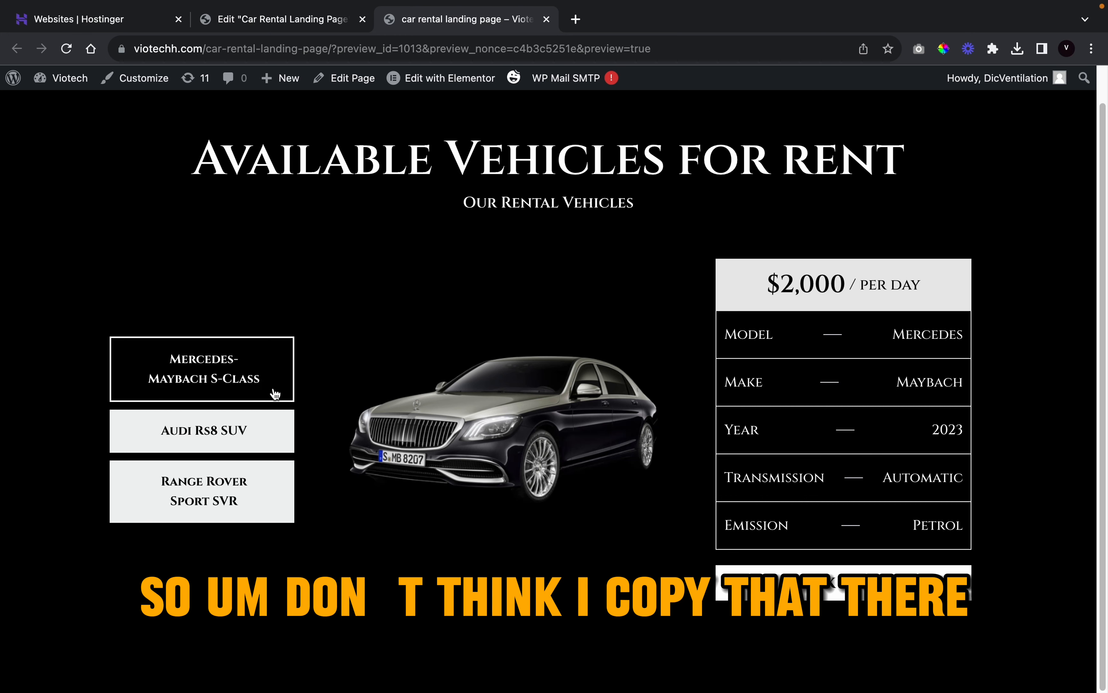
click(302, 22)
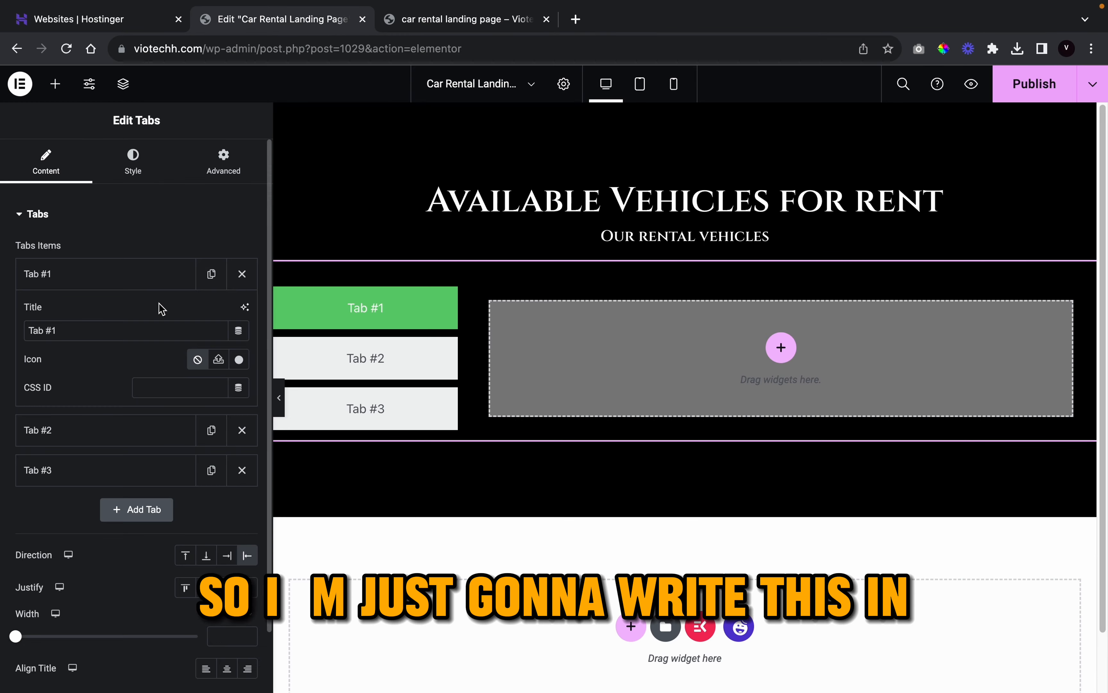
triple_click(137, 330)
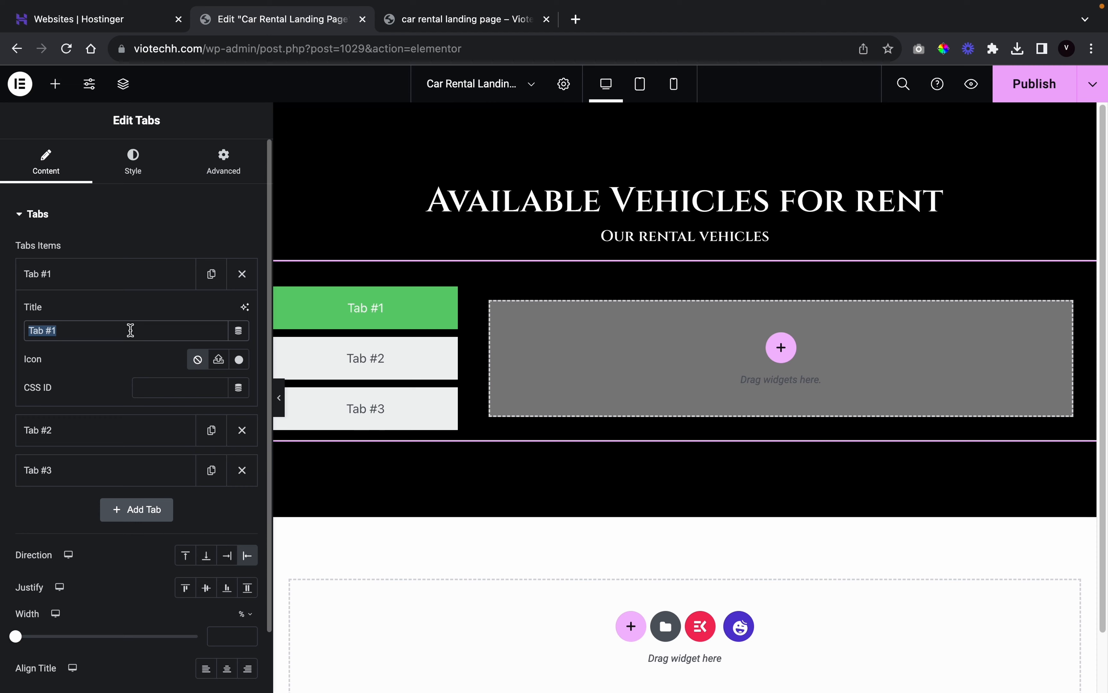
text(Mer)
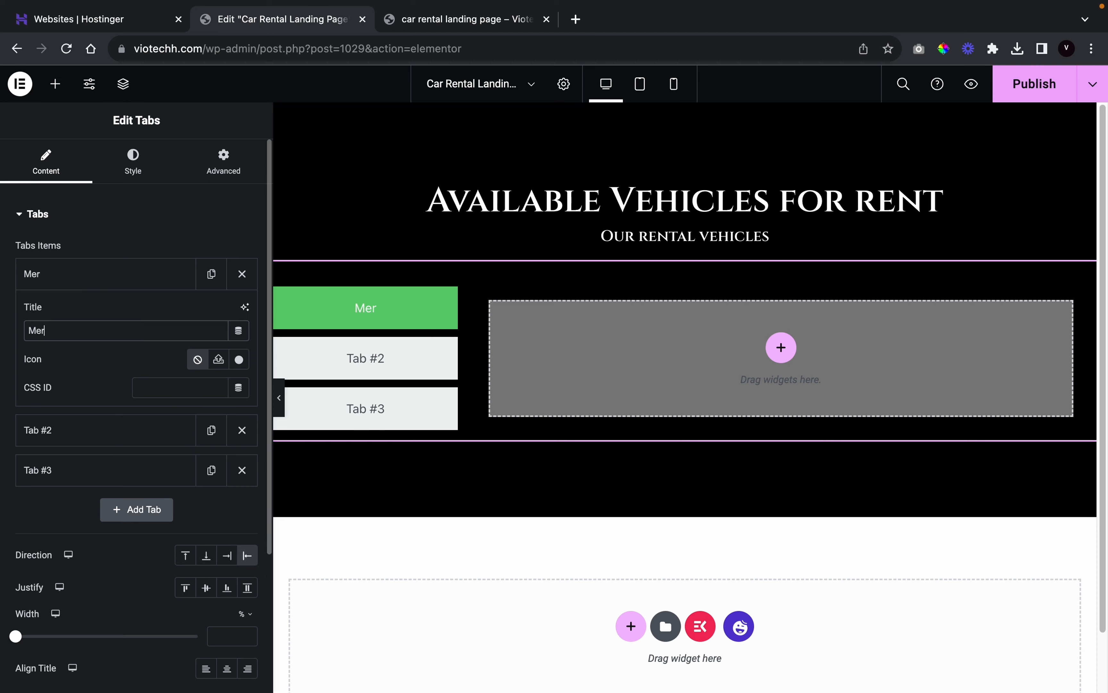
text(cedes Maybach S c)
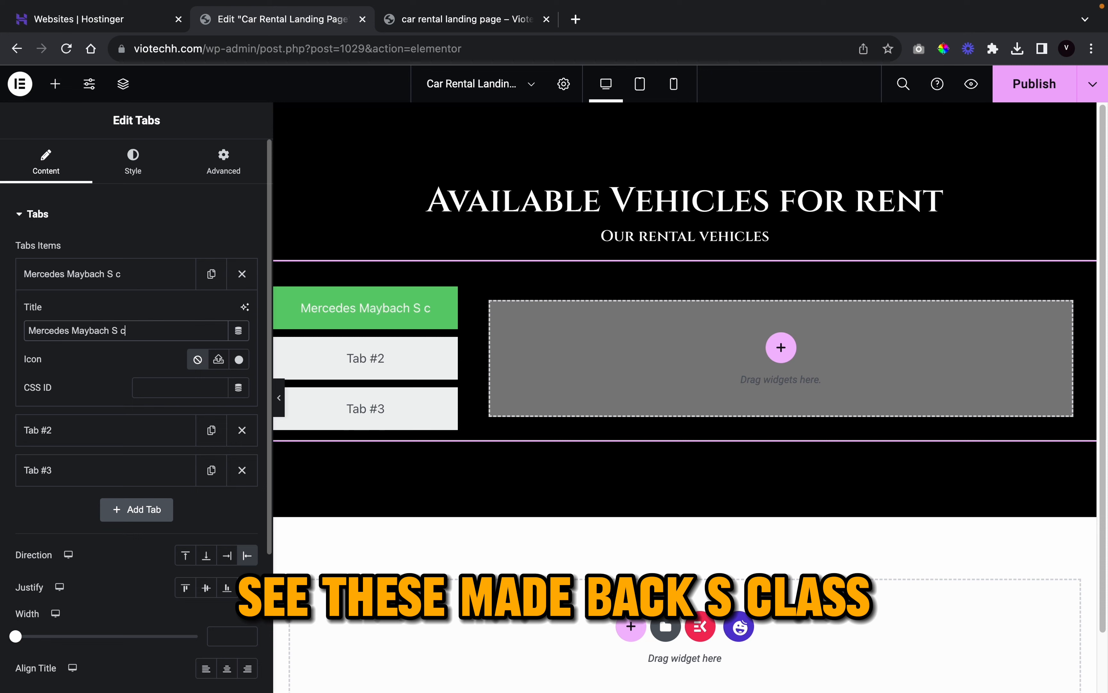
text(lass)
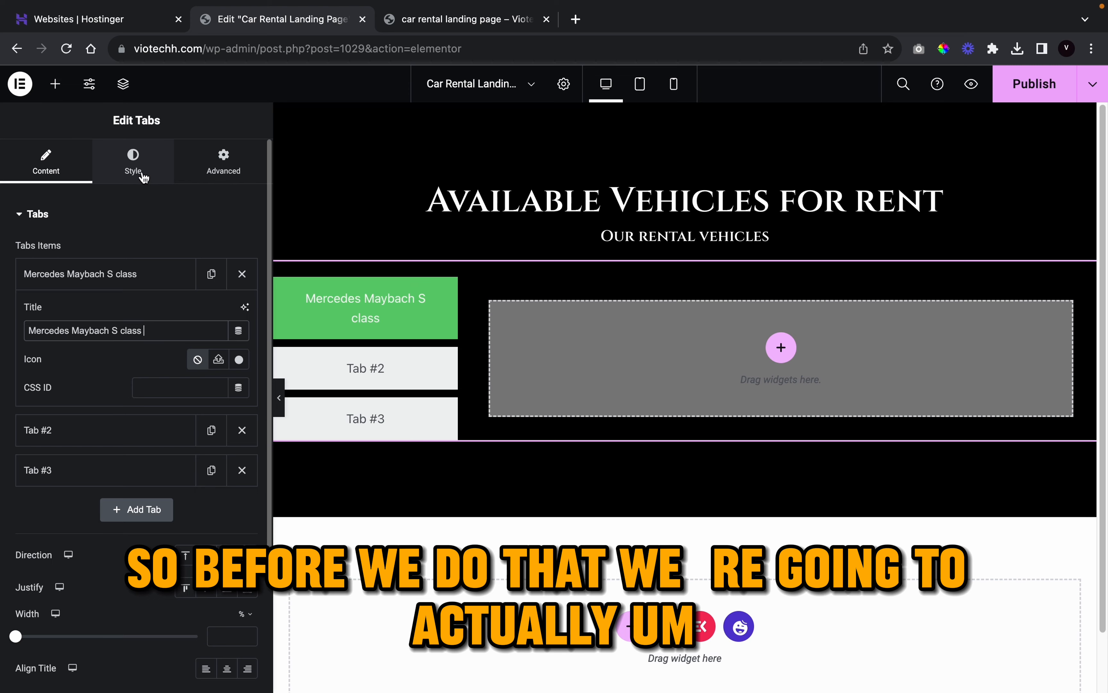
- Compare the tab styling with the reference page, then make the active tab's background color fully transparent
click(462, 19)
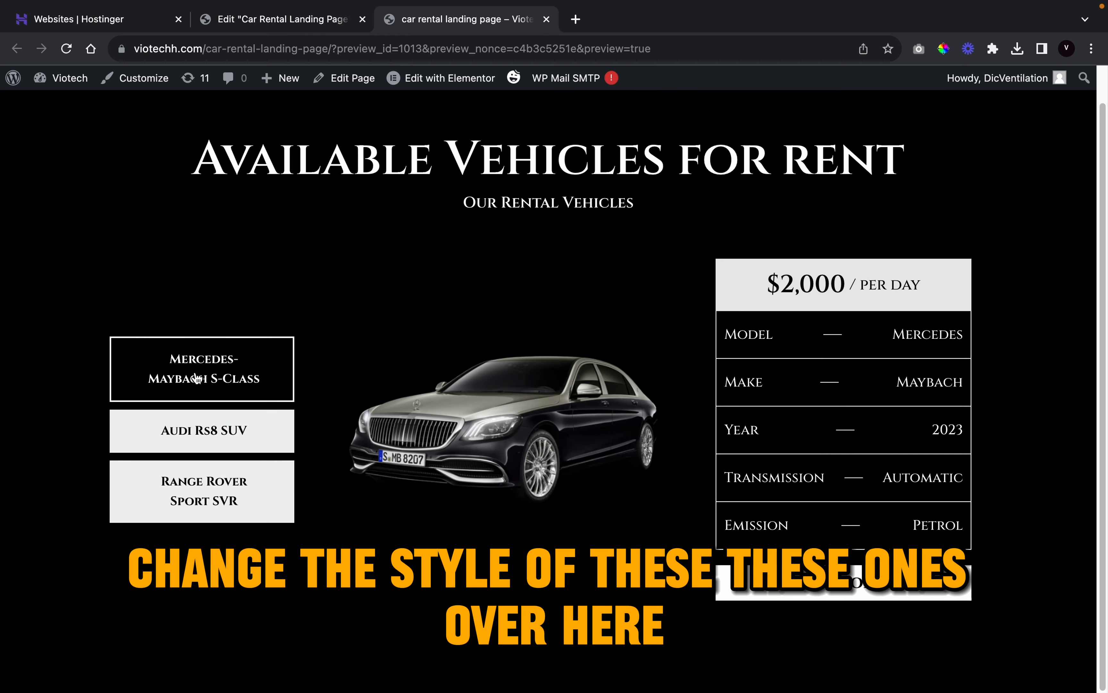
click(333, 25)
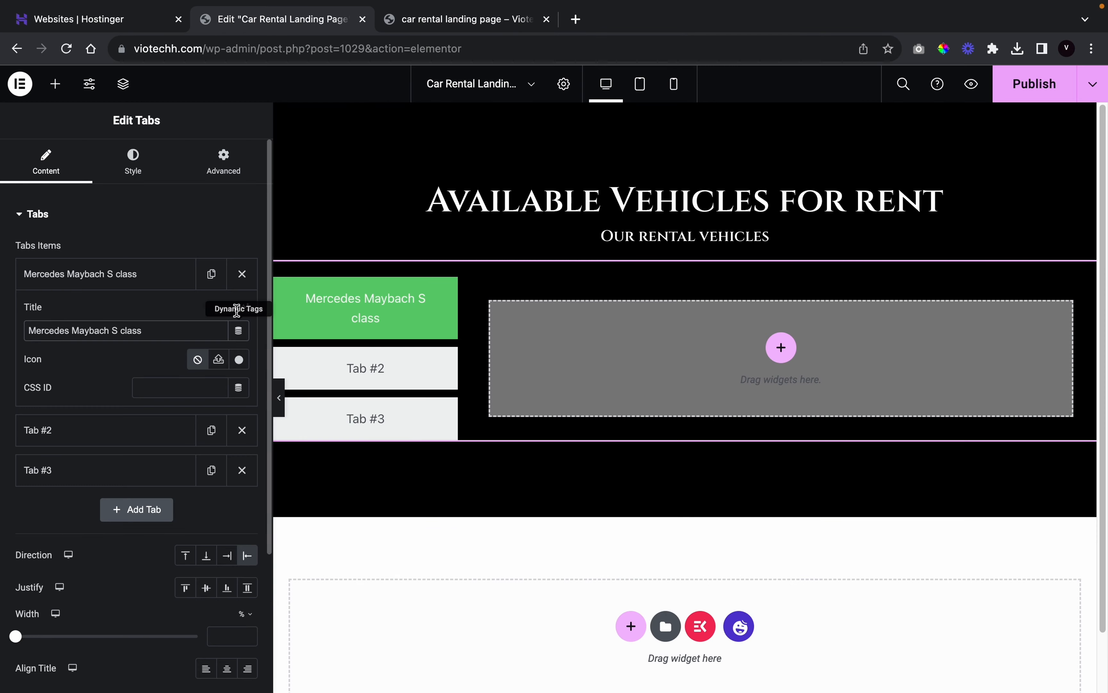
click(134, 165)
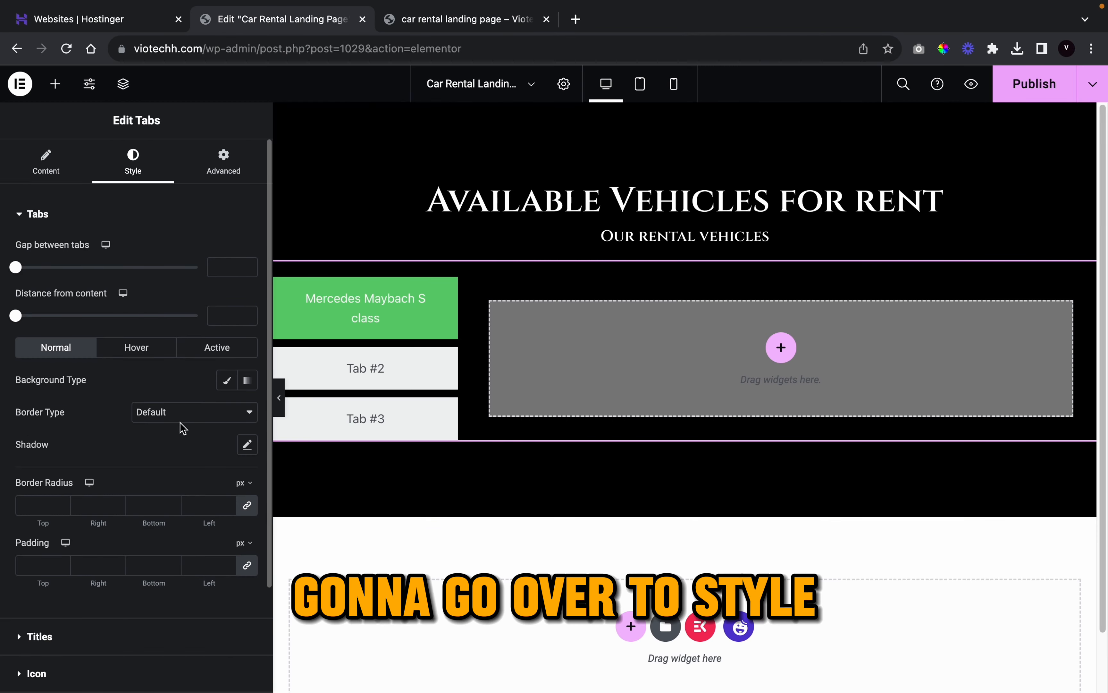
scroll(168, 465, down, 2)
click(195, 305)
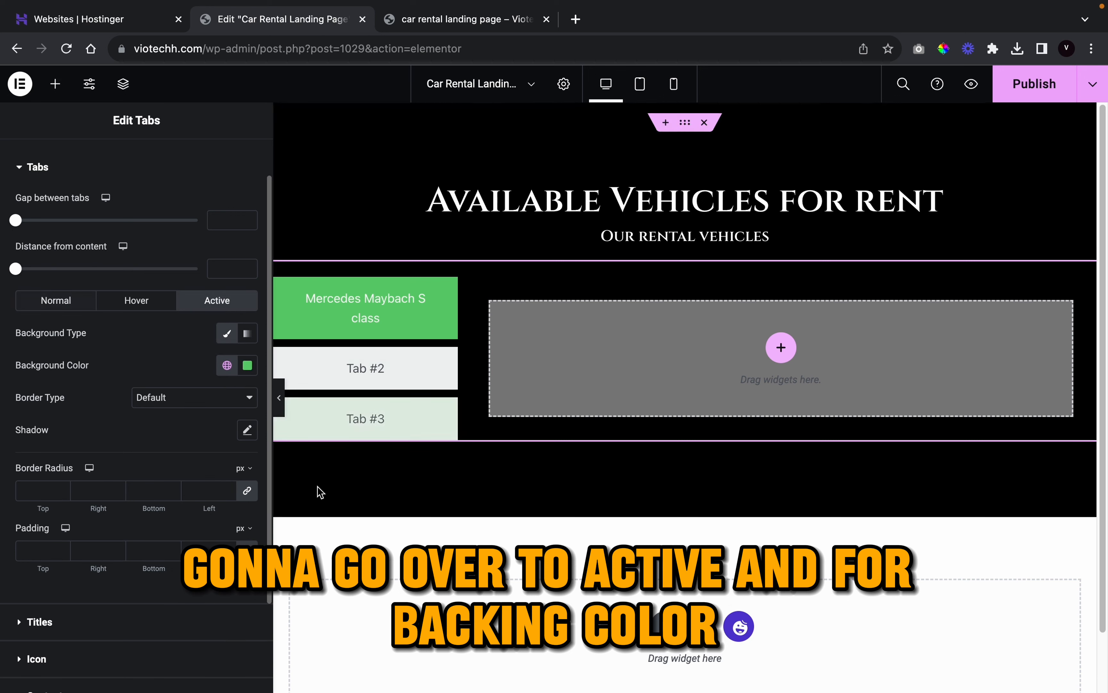
click(229, 373)
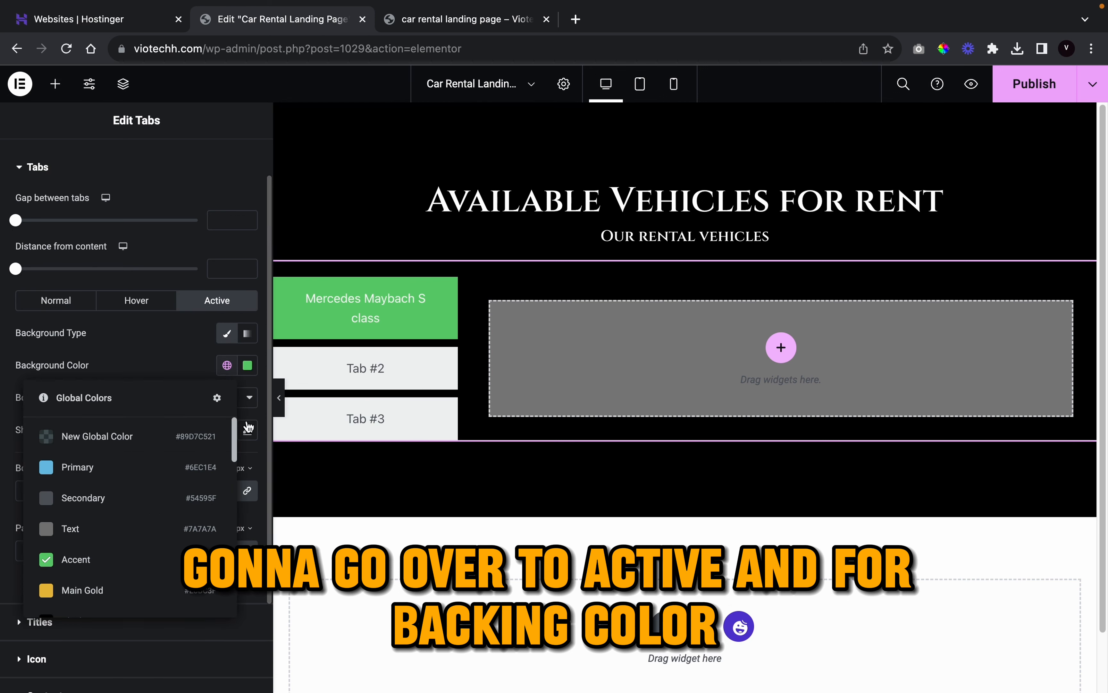
click(250, 372)
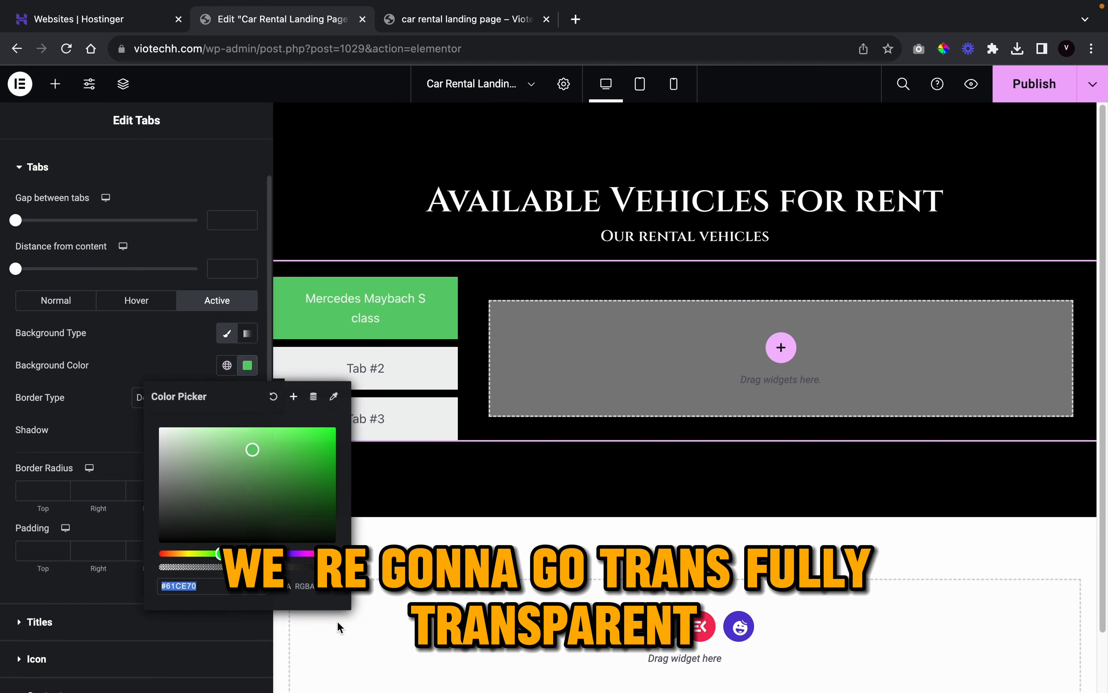
drag(334, 568, 158, 568)
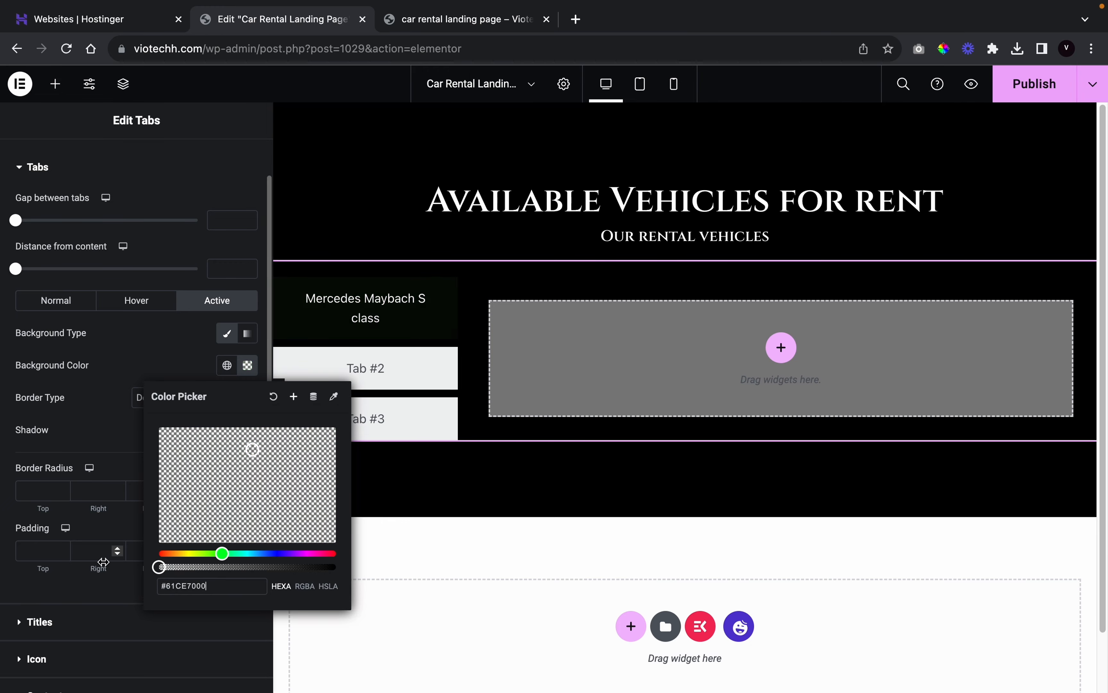
click(158, 371)
- Give the active tab a solid border, 2 px wide on all sides, in a white global color
click(165, 399)
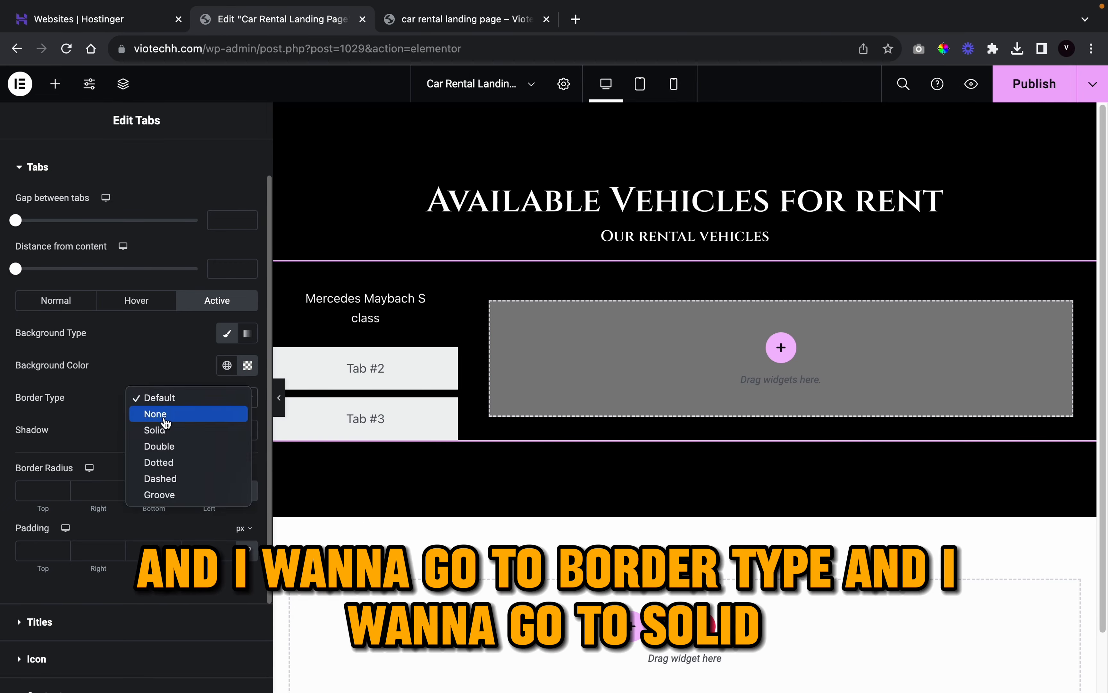
click(158, 428)
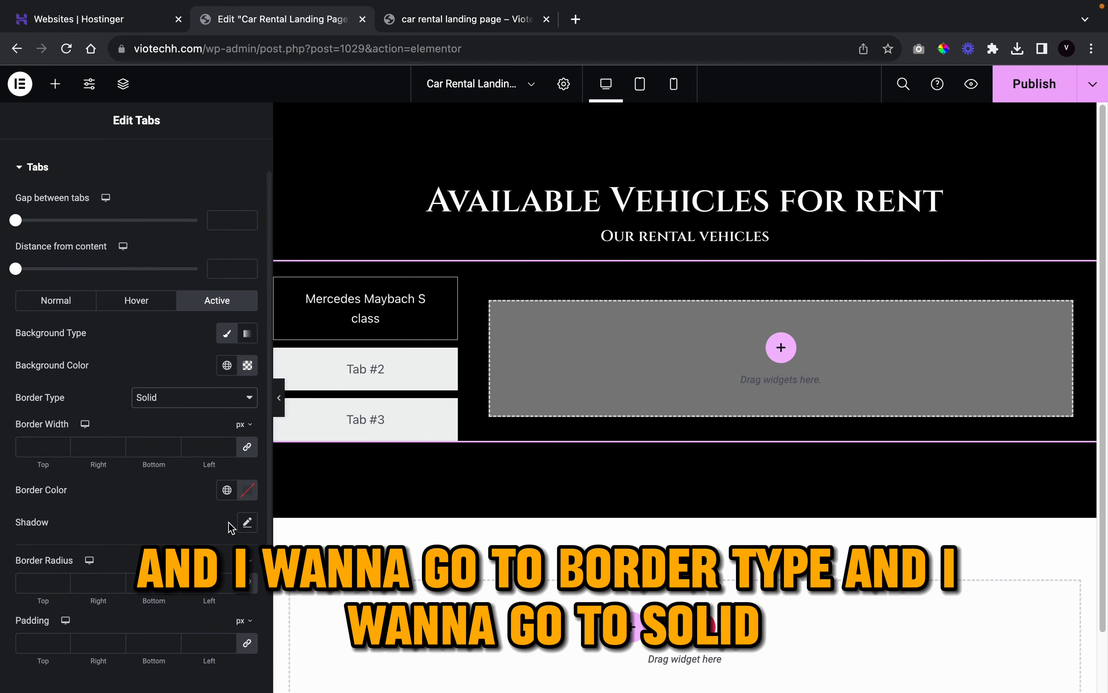
double_click(228, 444)
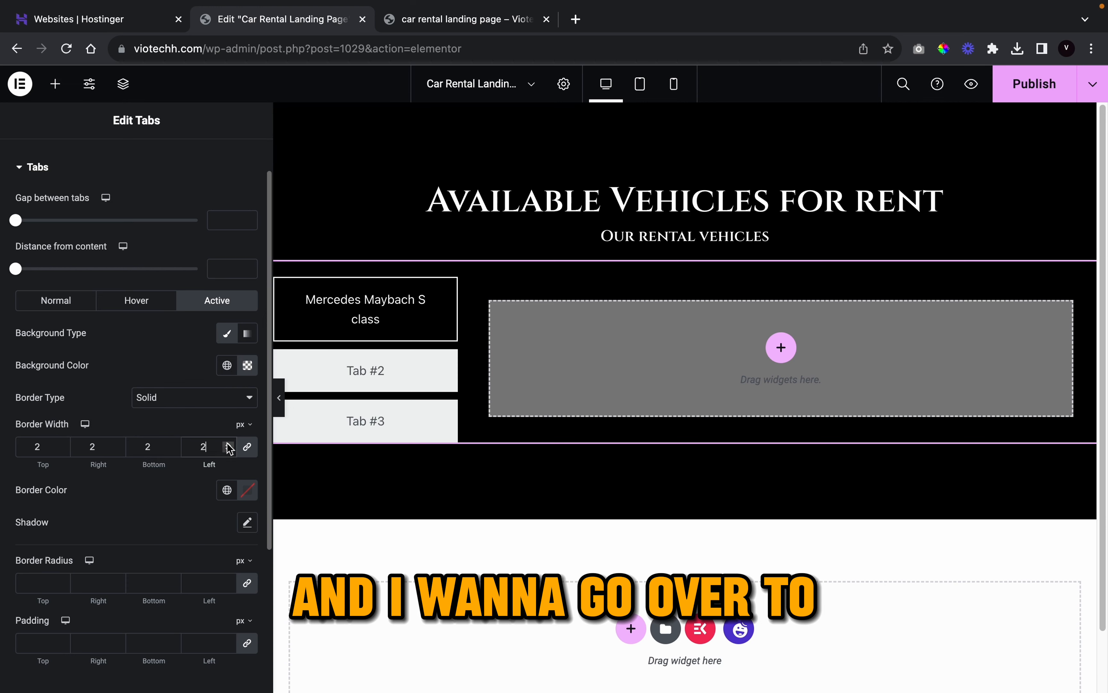
click(227, 491)
scroll(156, 447, down, 5)
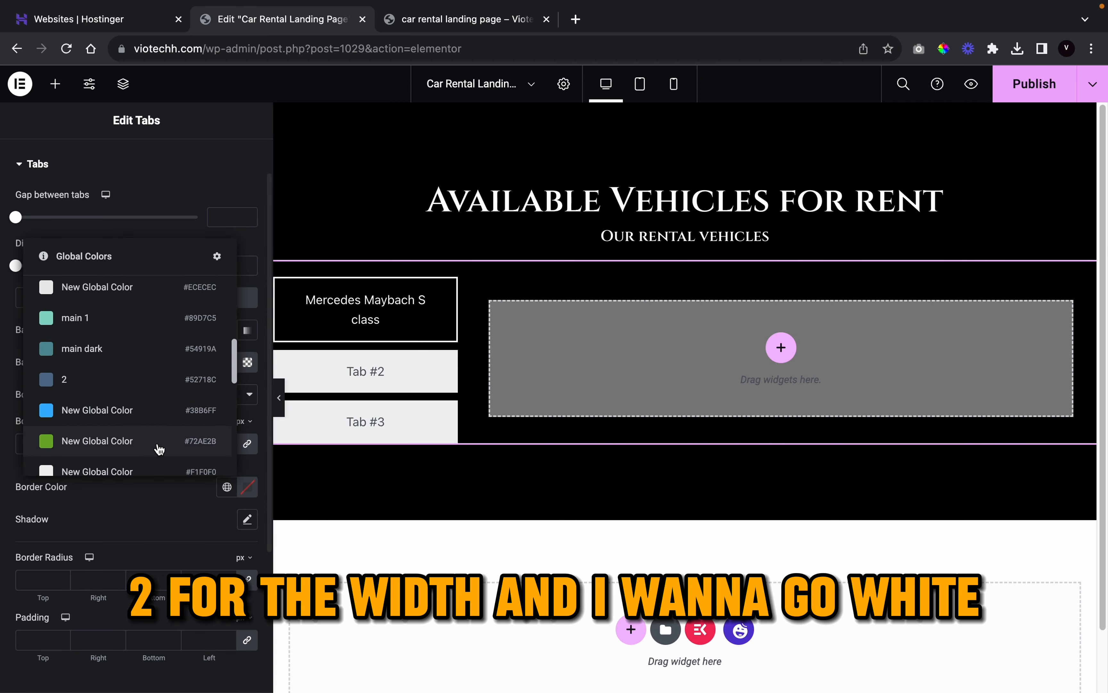
scroll(147, 428, down, 5)
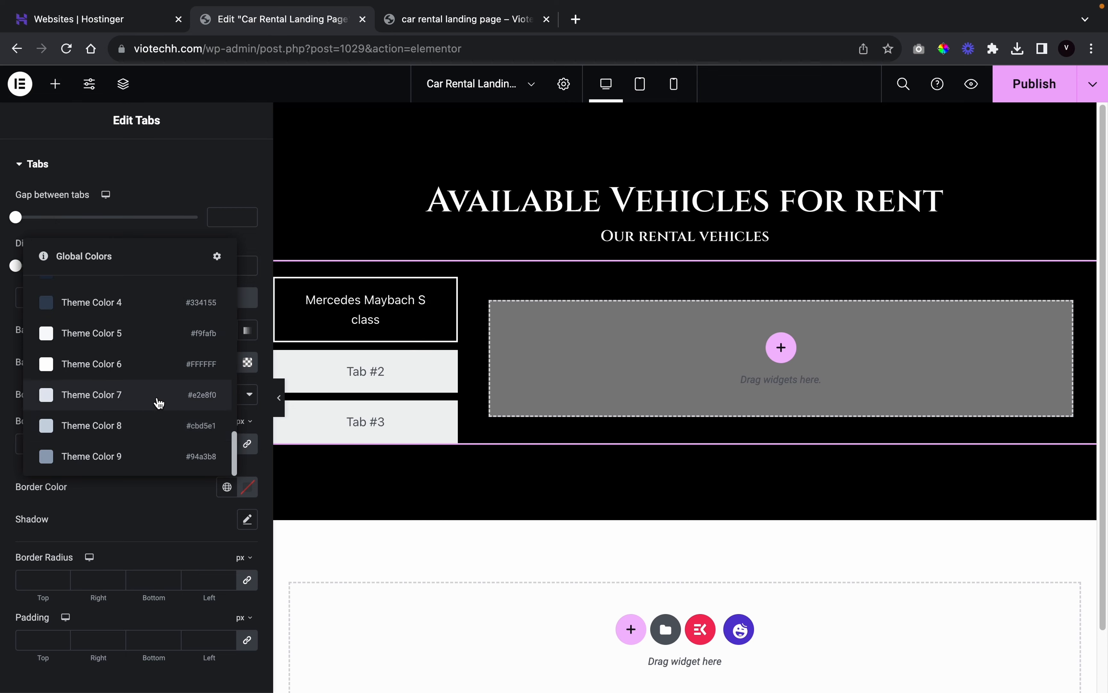
click(164, 383)
- Set the tab titles' font family to Cinzel with a weight of 600 (Semi Bold)
scroll(136, 574, down, 5)
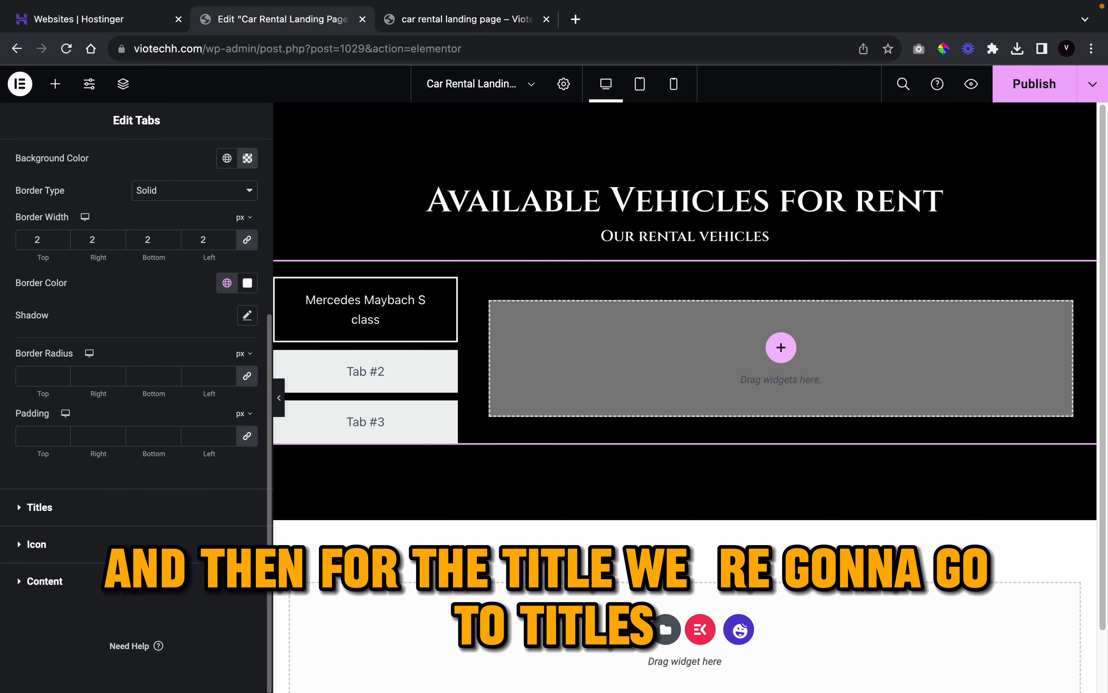
click(63, 513)
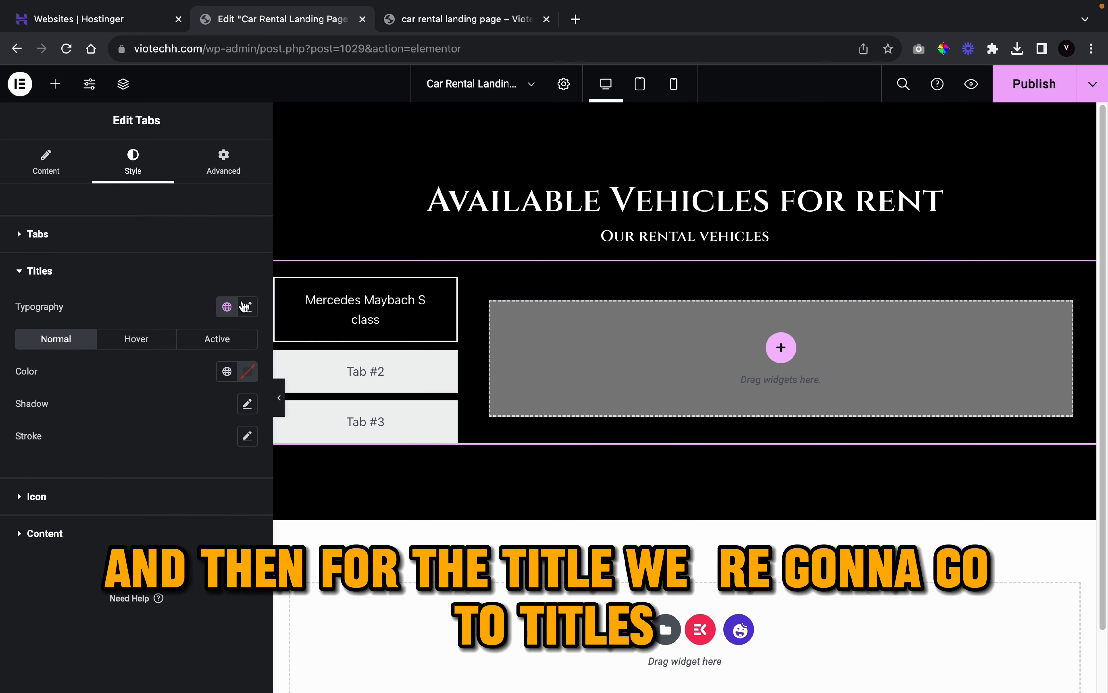
click(246, 307)
click(186, 384)
text(cin)
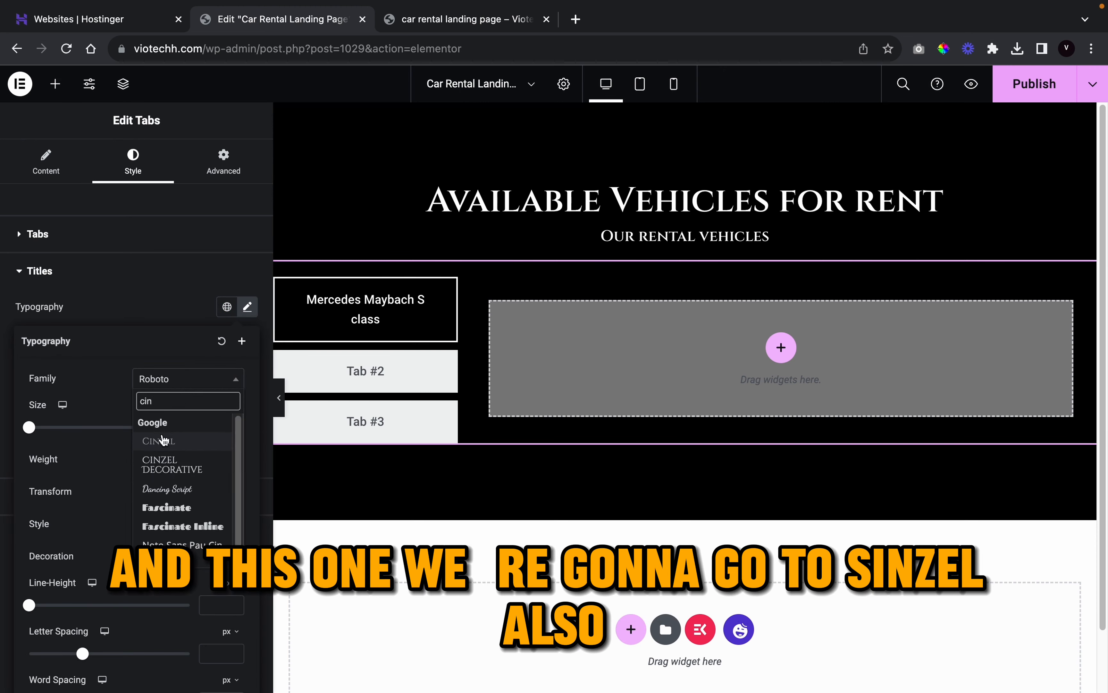
click(163, 440)
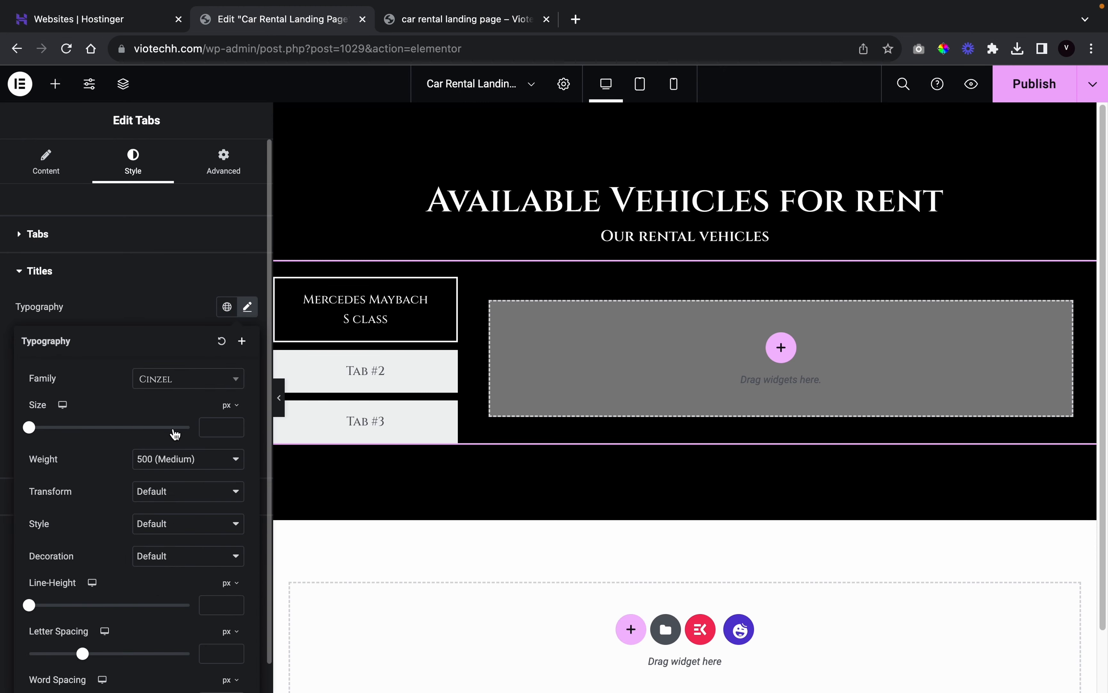
click(176, 460)
click(201, 474)
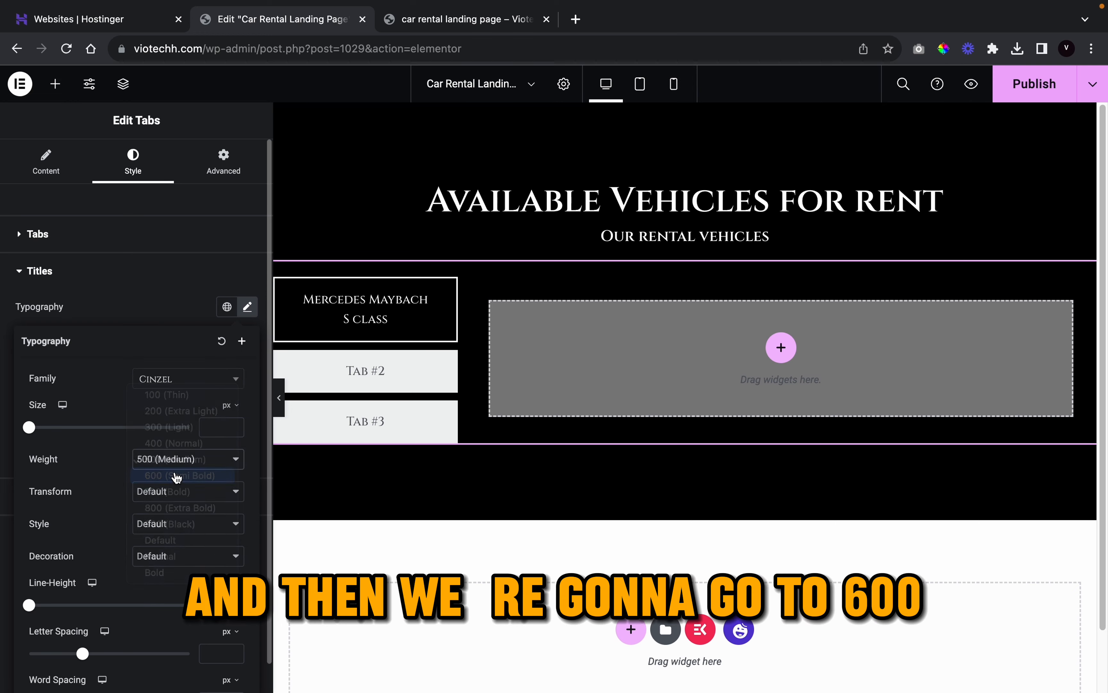
- Set the tab titles' font size to 19 px and preview the section without the editing panel
click(235, 425)
click(235, 425)
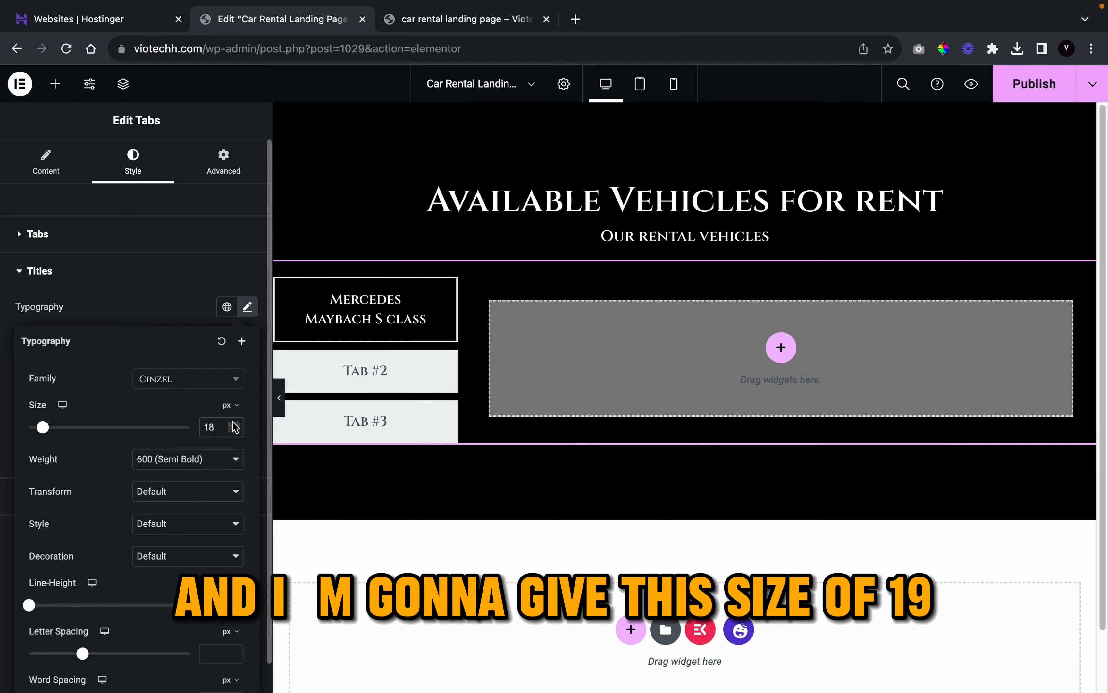
click(234, 426)
click(279, 398)
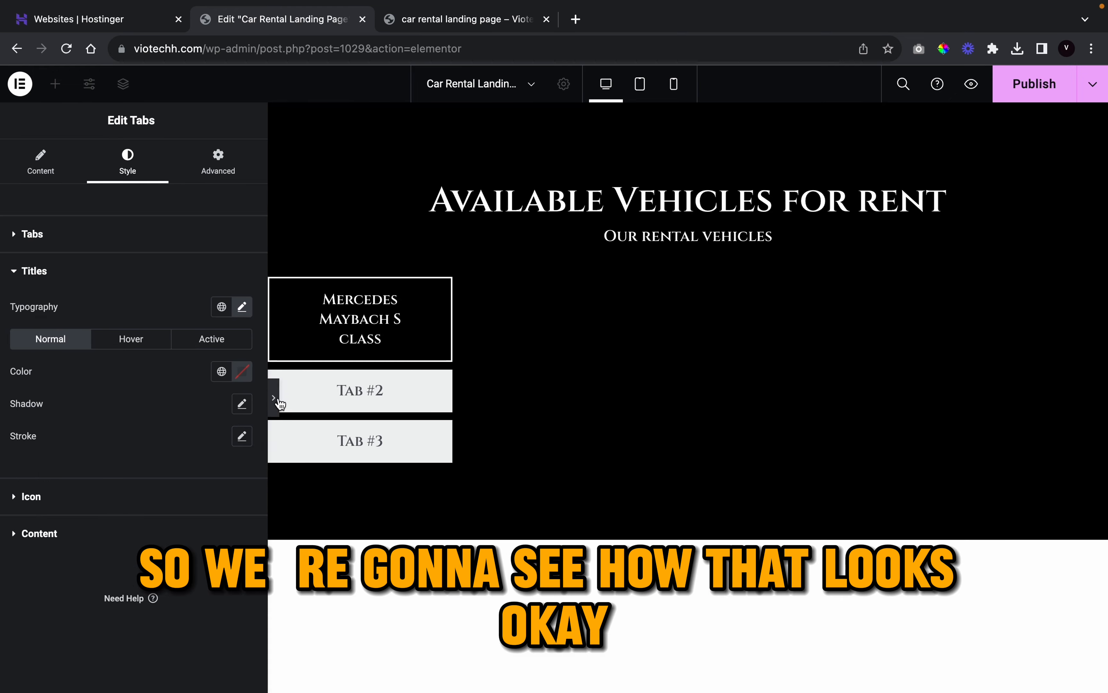
click(4, 403)
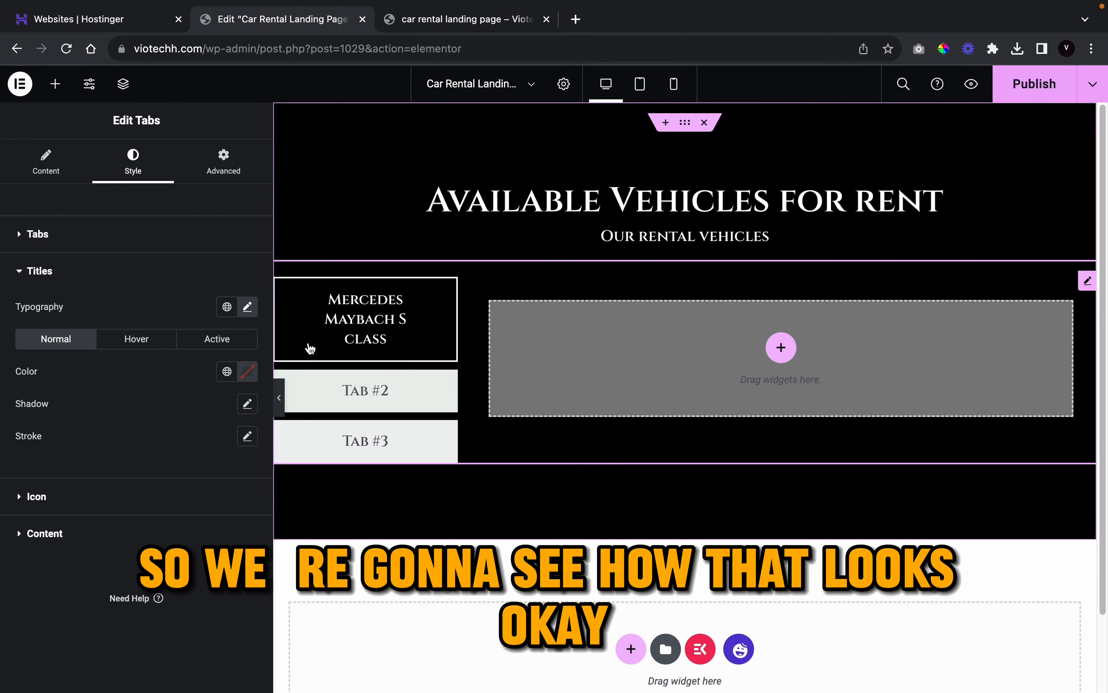
- Set the tab titles' font size to 18 px and preview the tabs at full page width
click(248, 308)
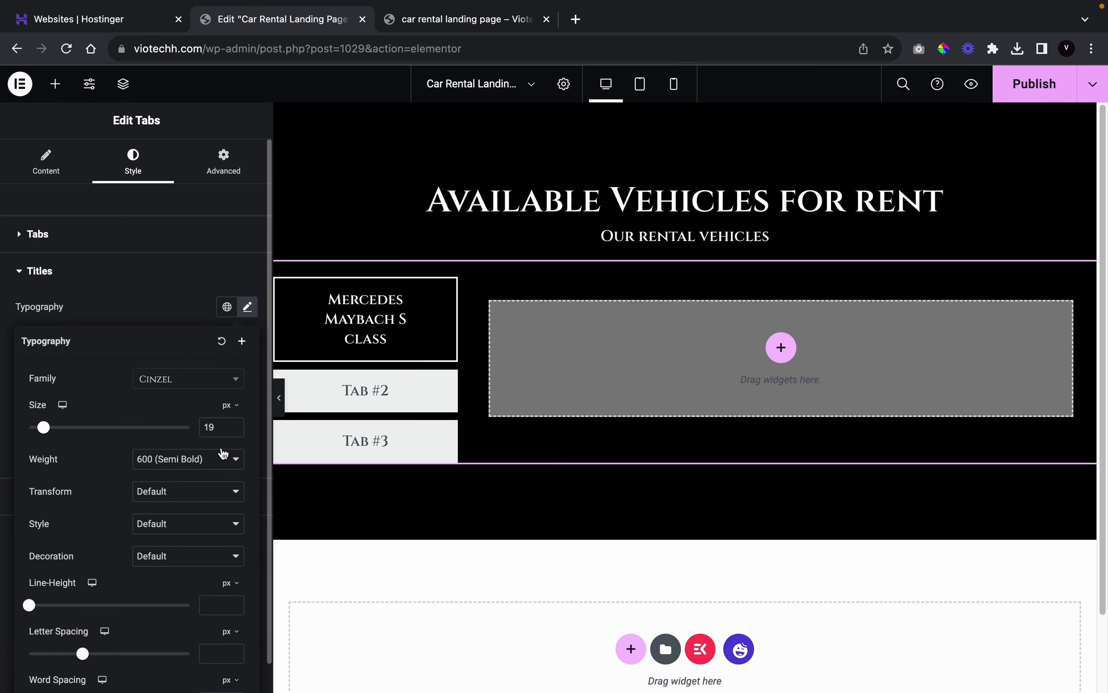
click(236, 431)
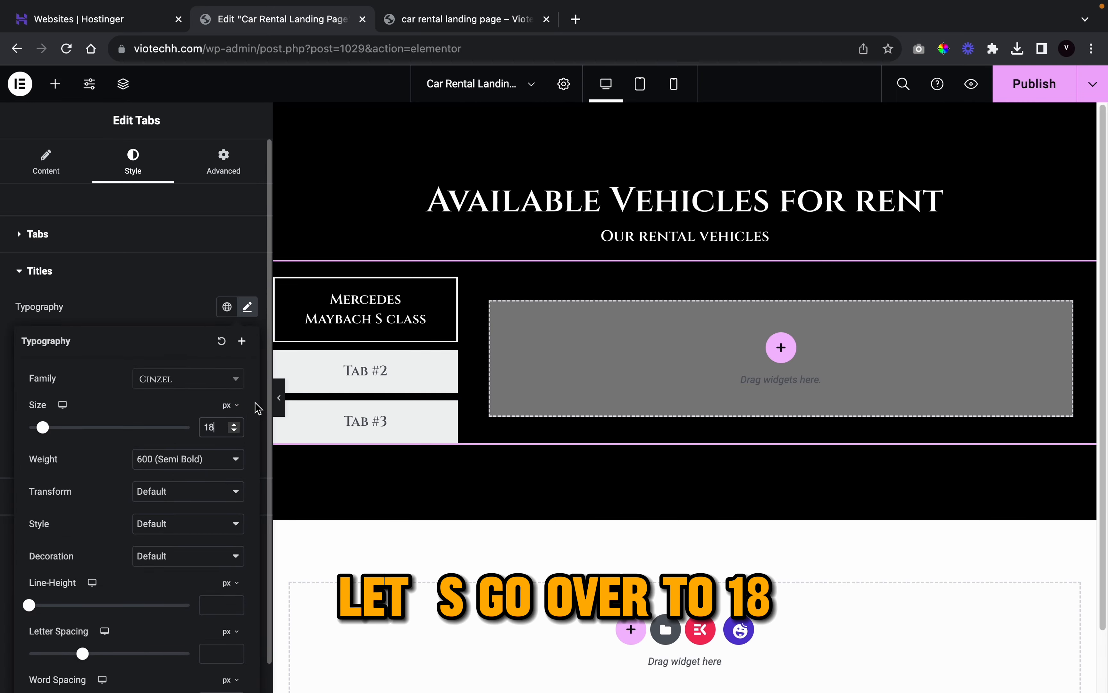
click(279, 397)
click(279, 398)
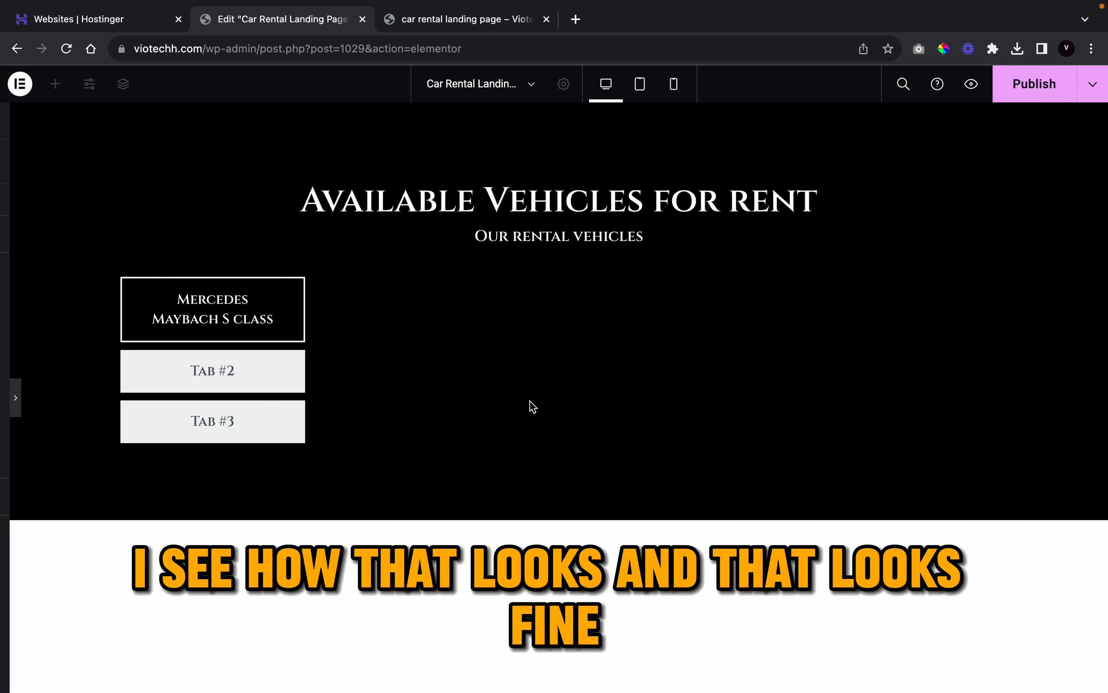
click(4, 398)
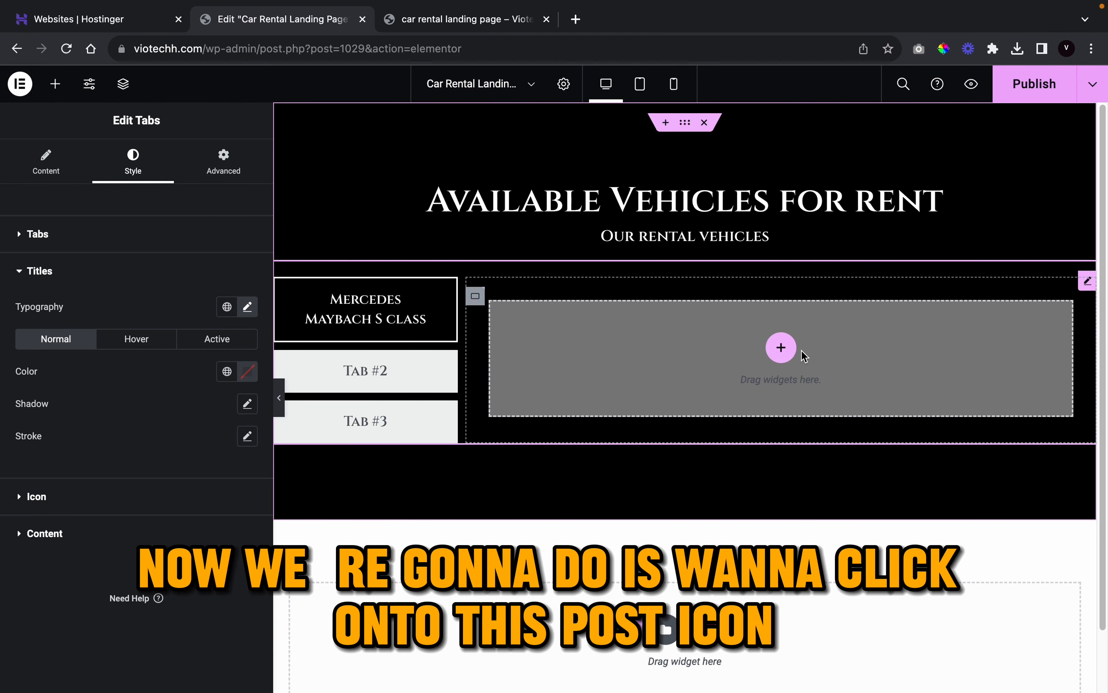
- Insert a structure of two equal side-by-side columns in the Mercedes tab's empty content area
click(785, 357)
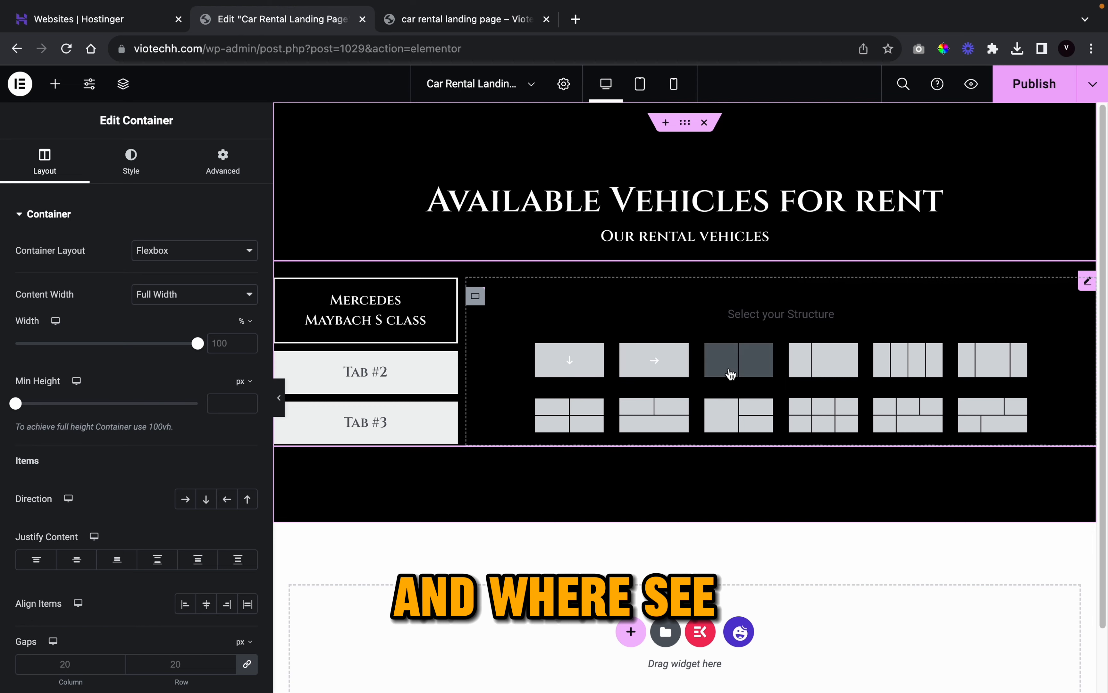
click(728, 373)
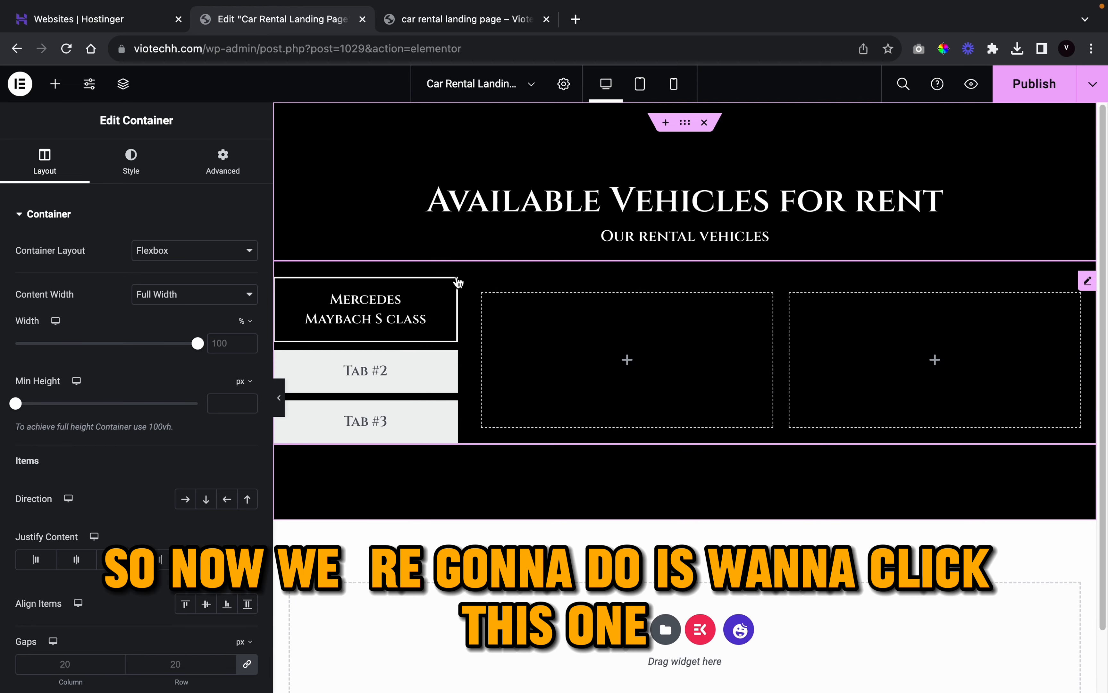
- Set the first column in the Mercedes tab to 68% width and center its content
click(484, 306)
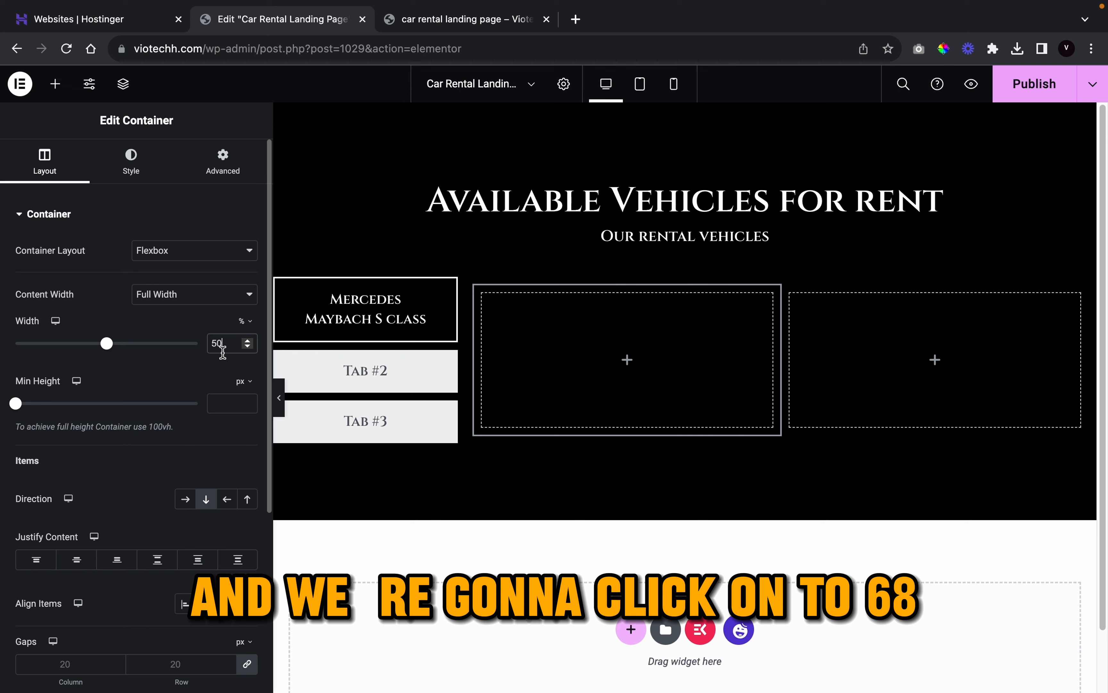
double_click(218, 342)
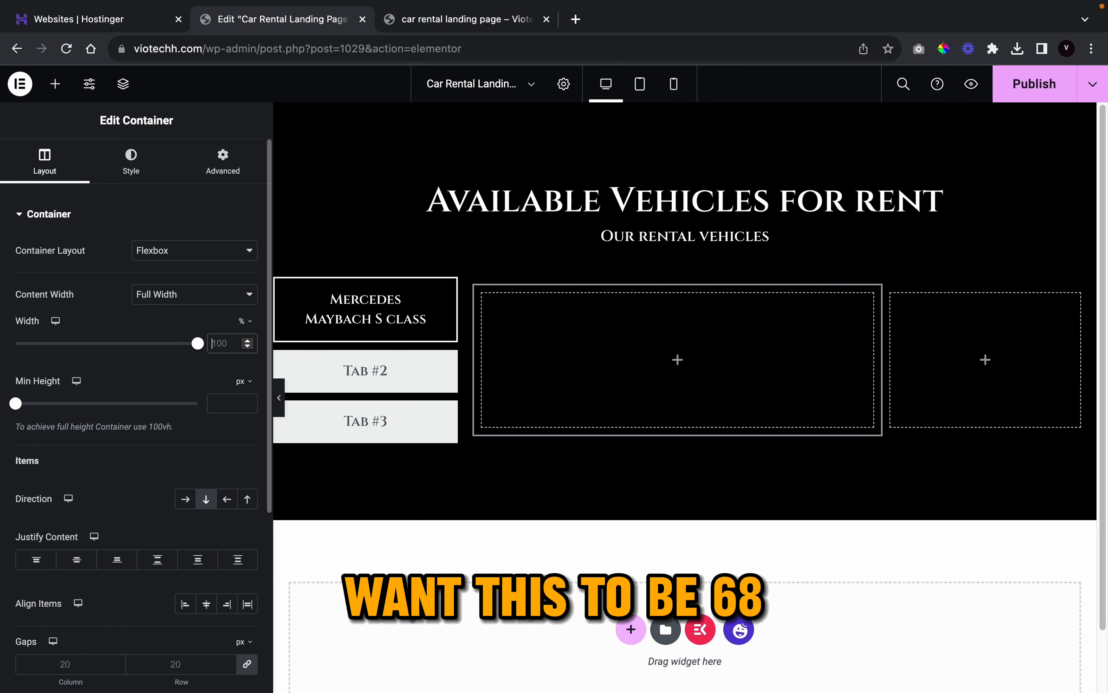
text(68)
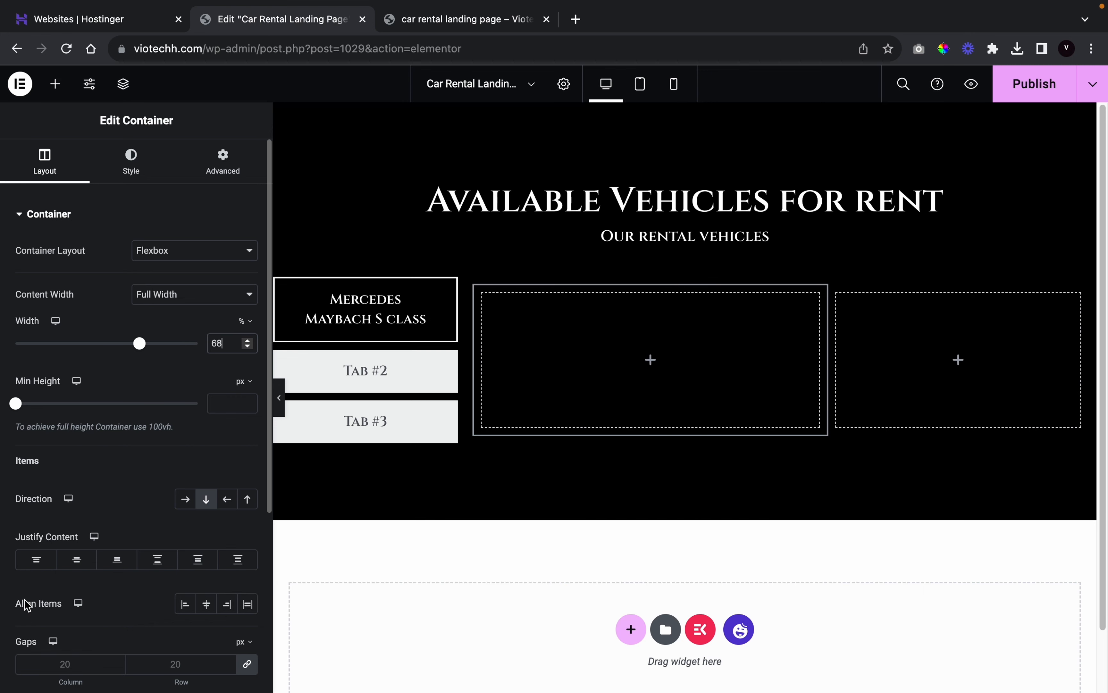
click(66, 560)
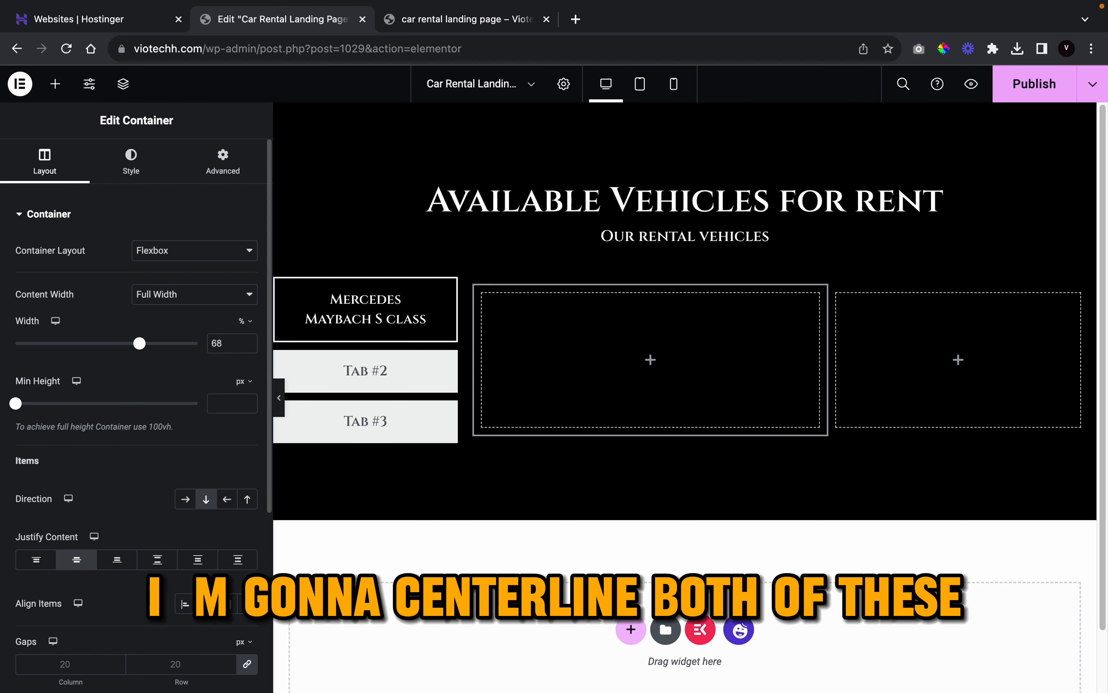
- Add an Image widget to the Mercedes tab's first column and fill it with the Mercedes Maybach picture from the media library
click(57, 87)
drag(201, 472, 737, 395)
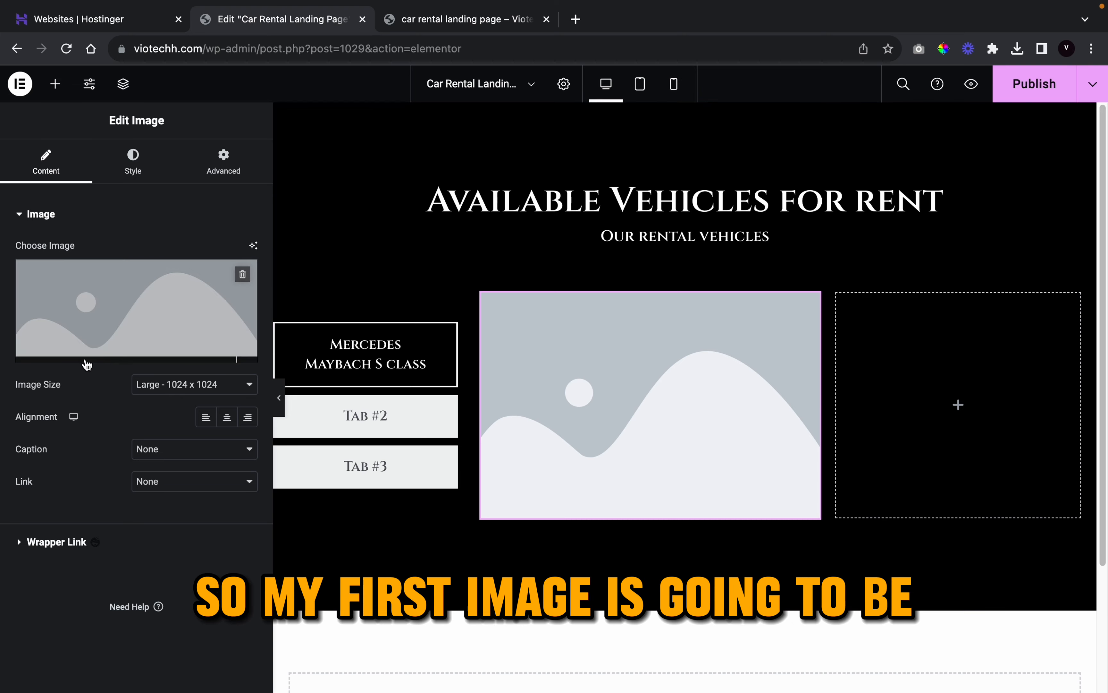
click(108, 316)
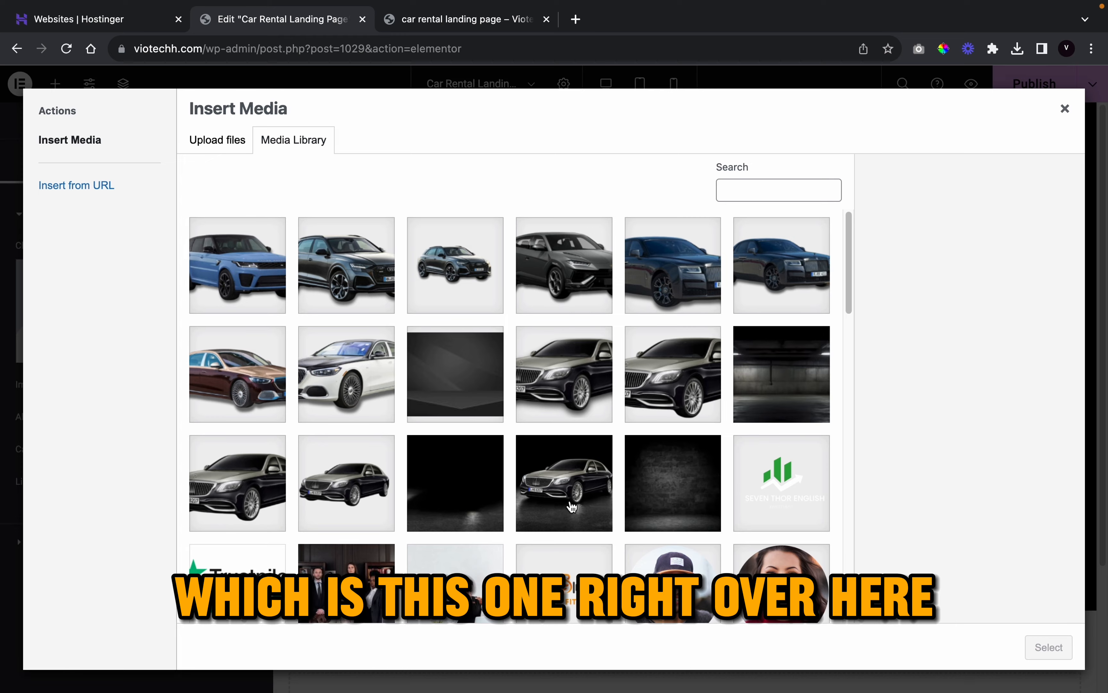
click(577, 418)
click(1063, 647)
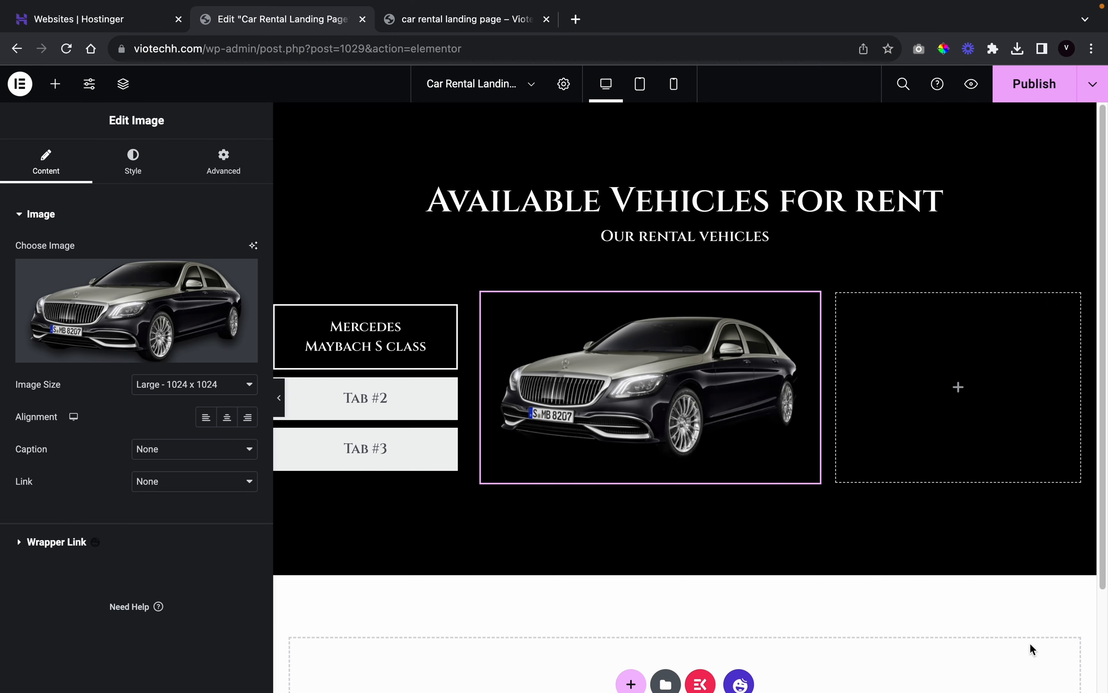
- Set the Tabs widget's hover background color to a grey global color
click(406, 416)
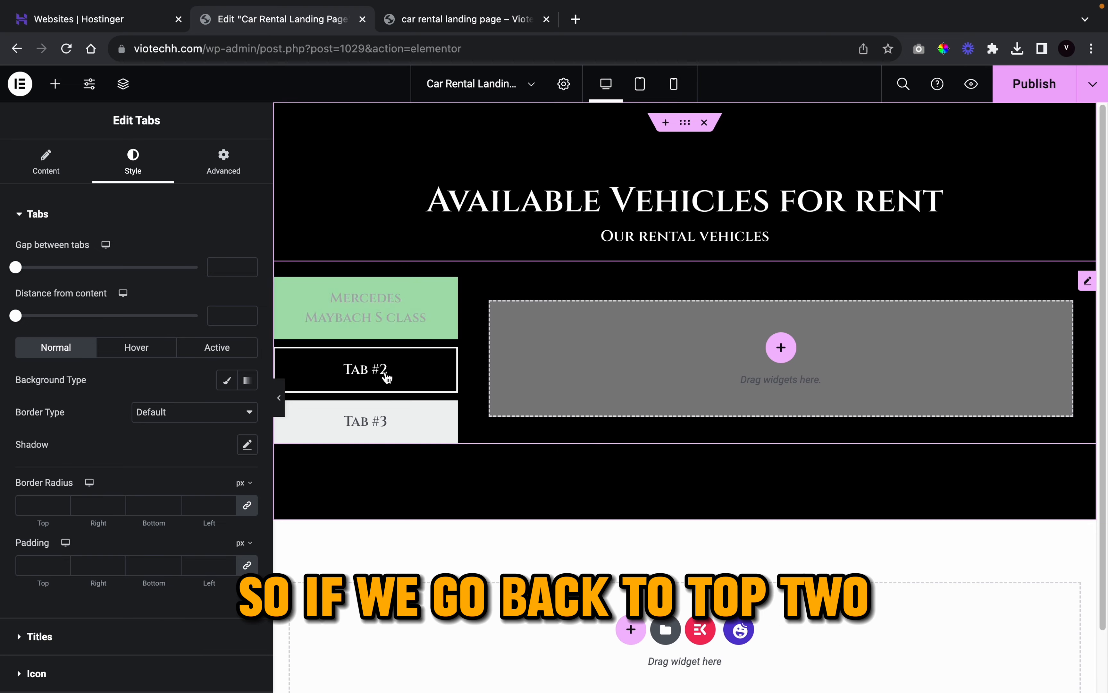
click(437, 433)
click(377, 327)
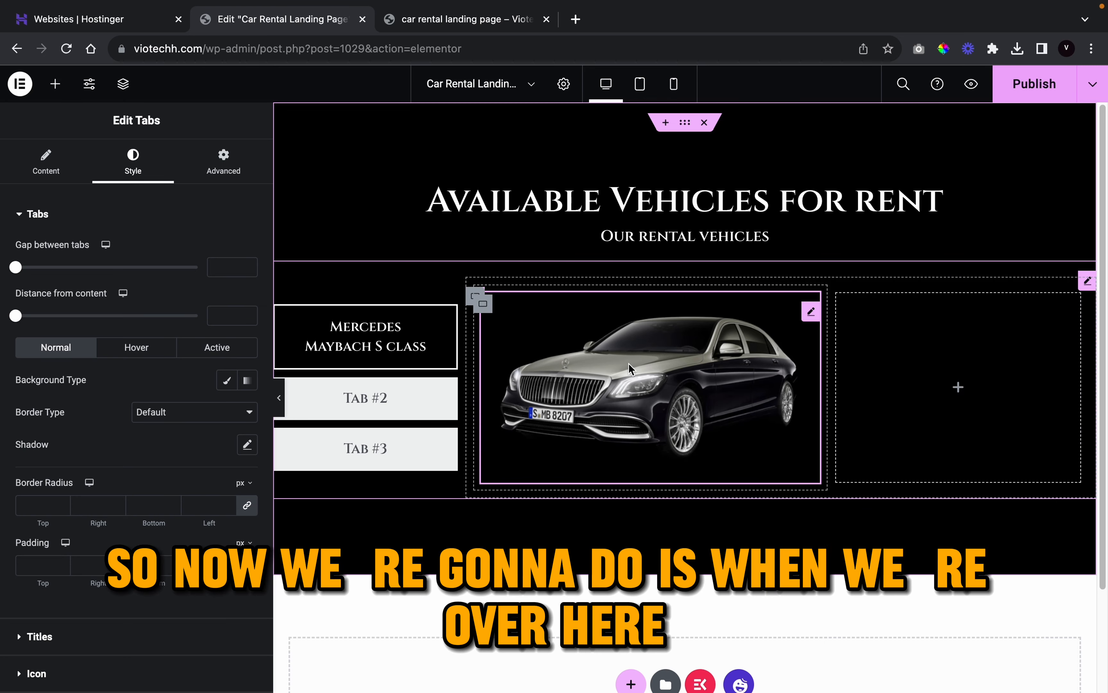
scroll(794, 485, down, 1)
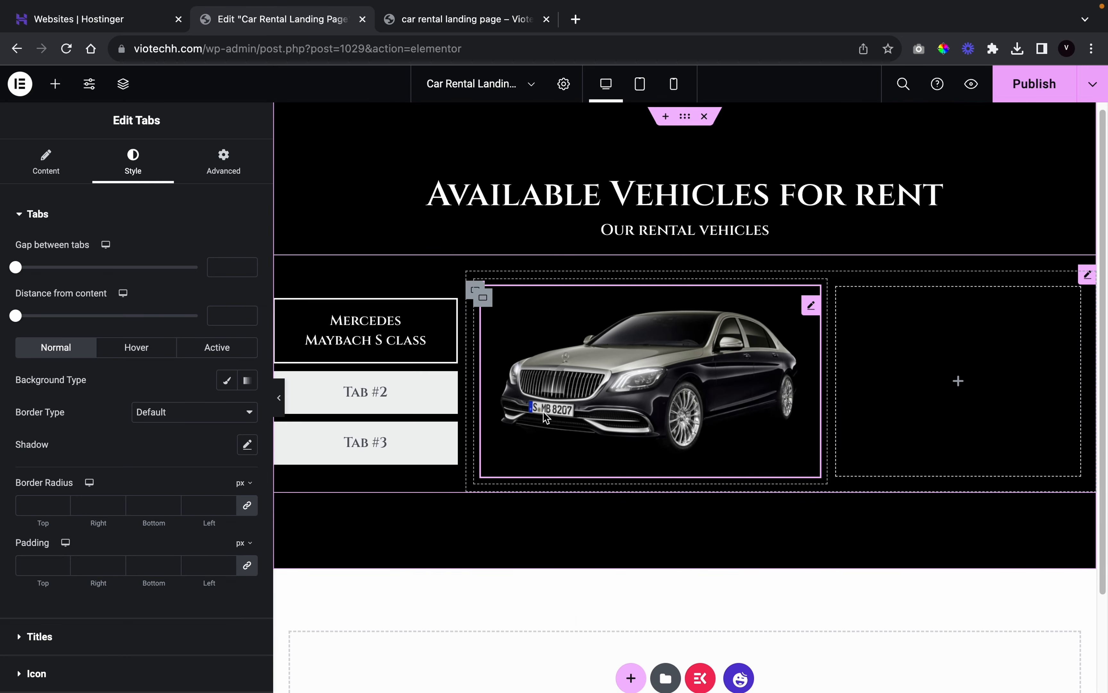
scroll(544, 413, down, 2)
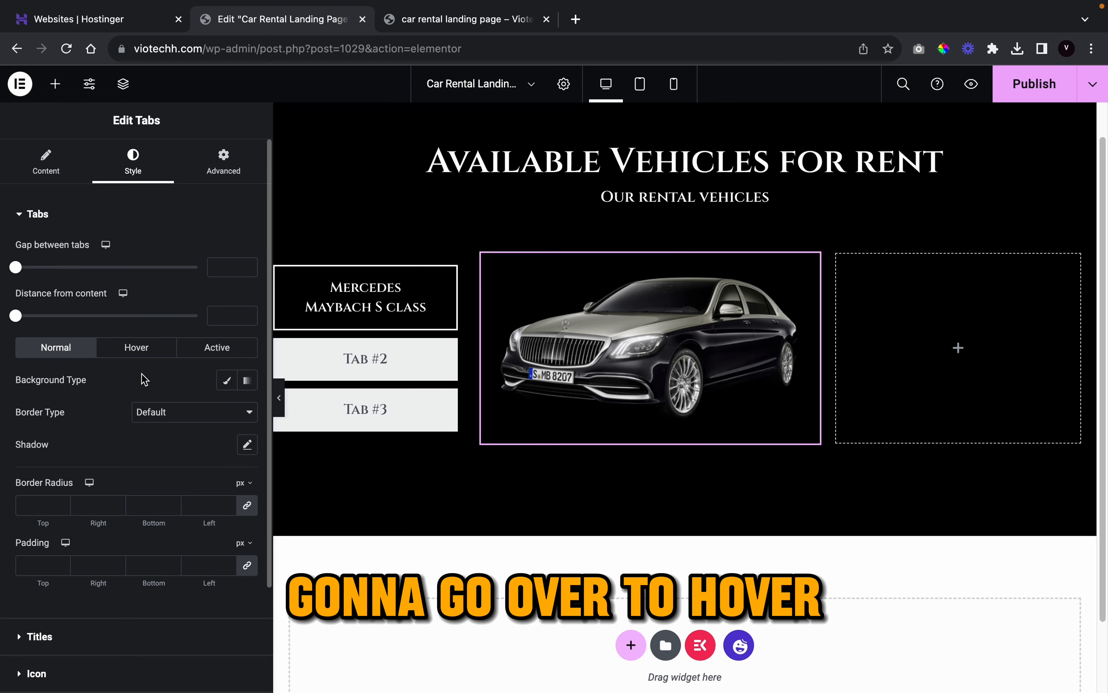
click(136, 347)
click(227, 411)
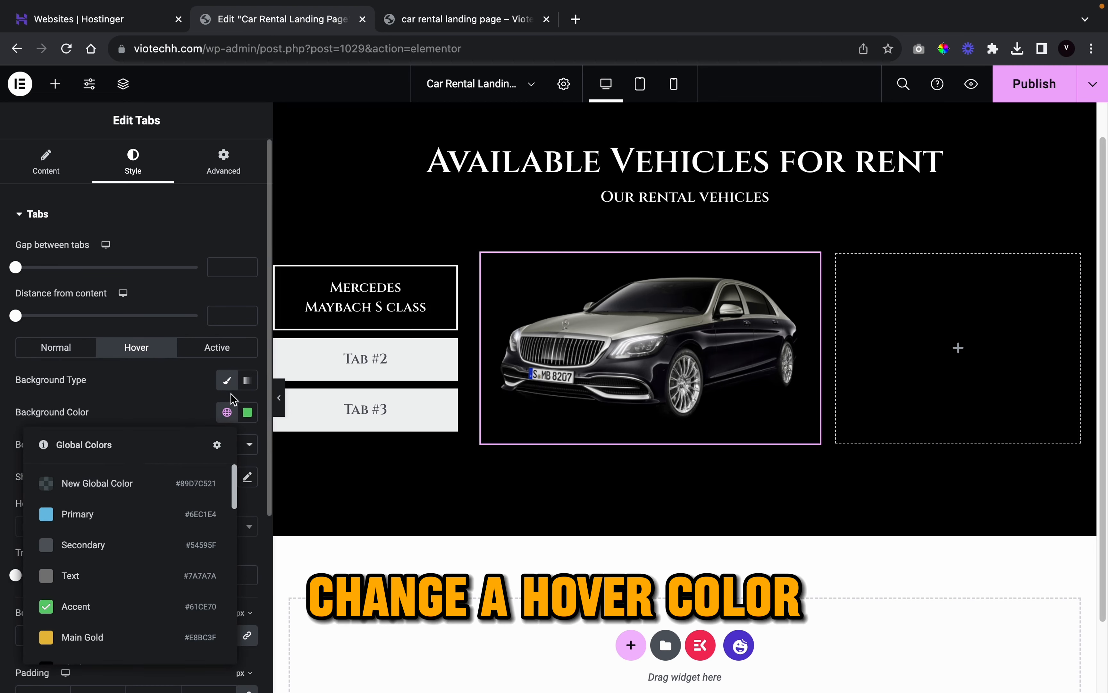
scroll(128, 578, down, 1)
click(121, 547)
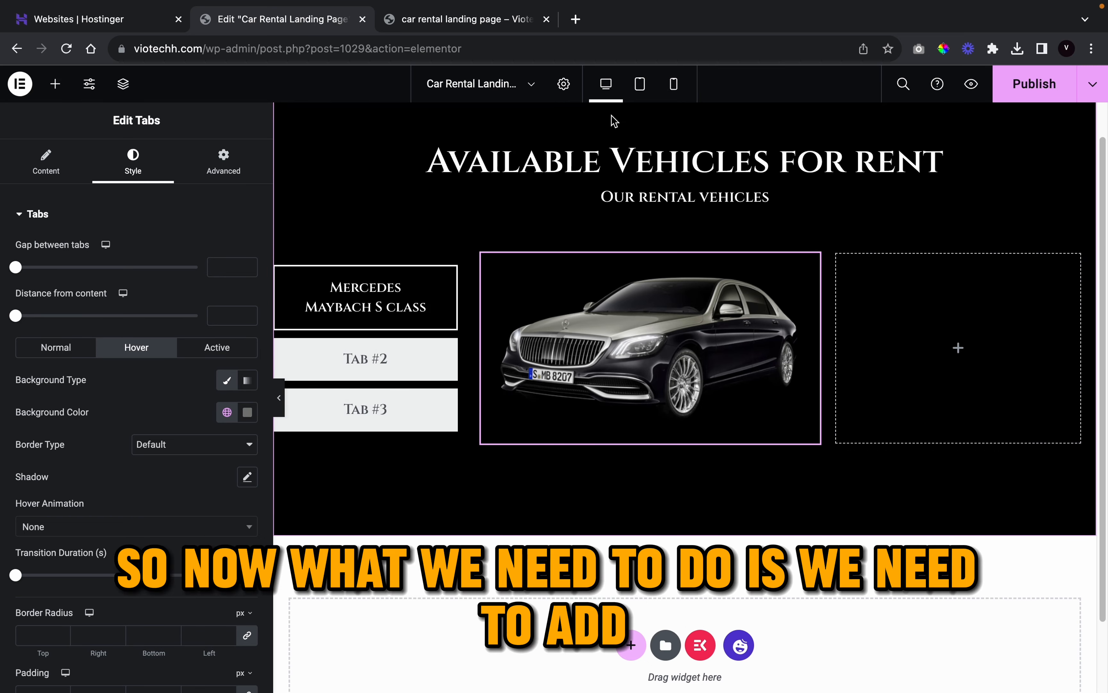
- Rename the second tab Audi RS8 SUV, following the vehicle name on the reference page
click(422, 22)
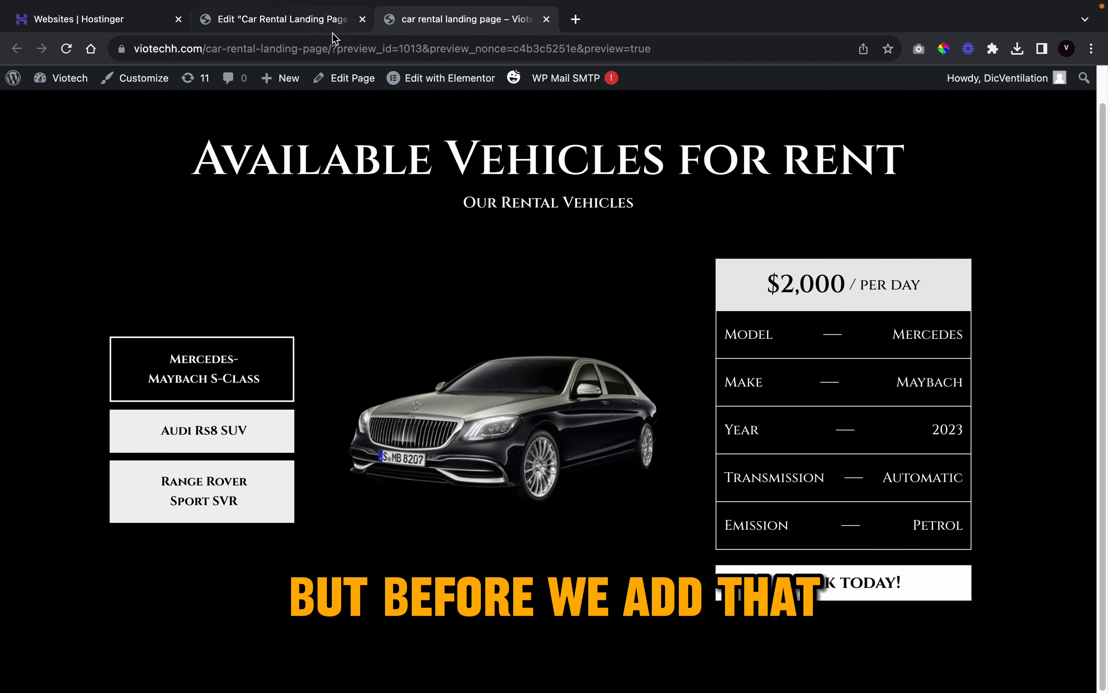
click(294, 23)
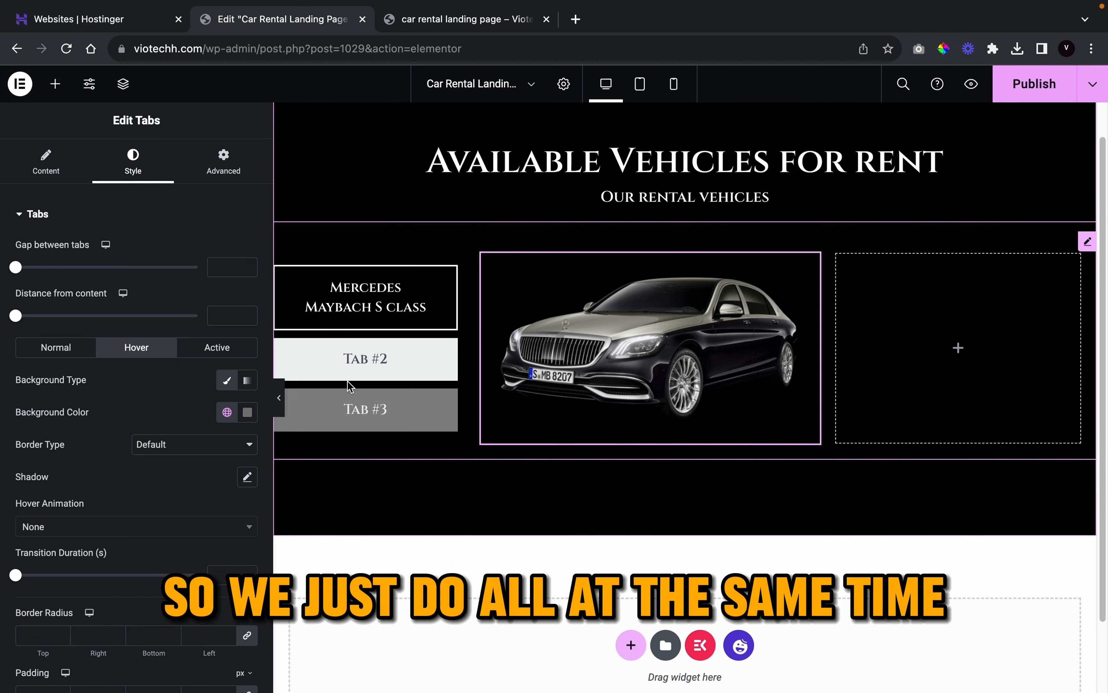
click(45, 164)
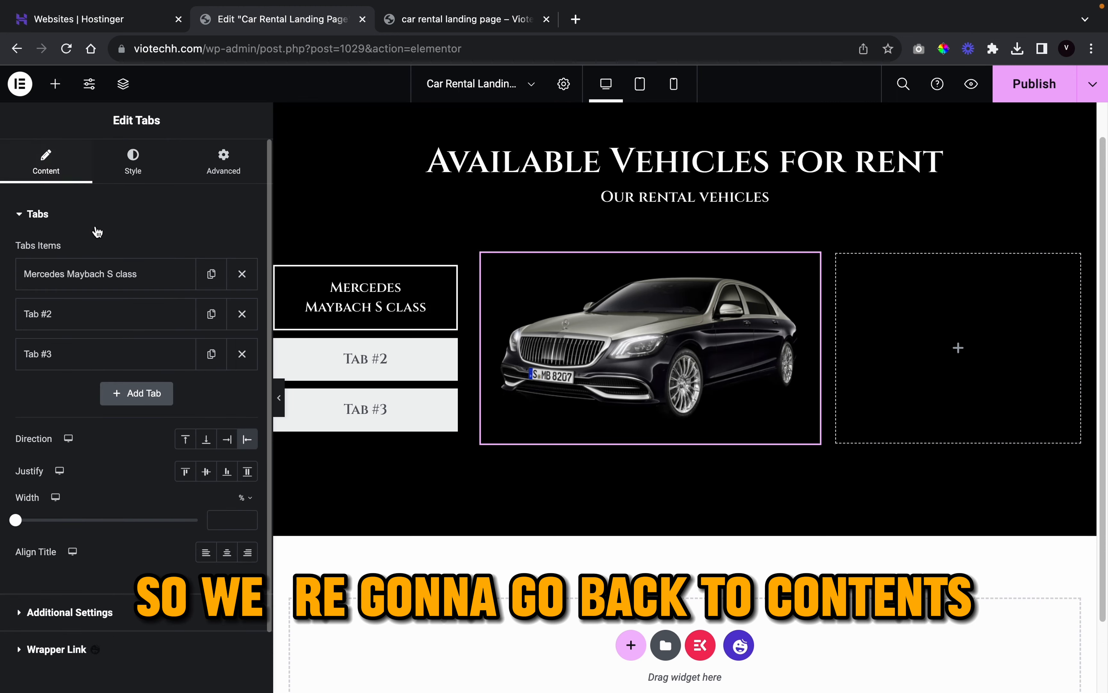
click(491, 29)
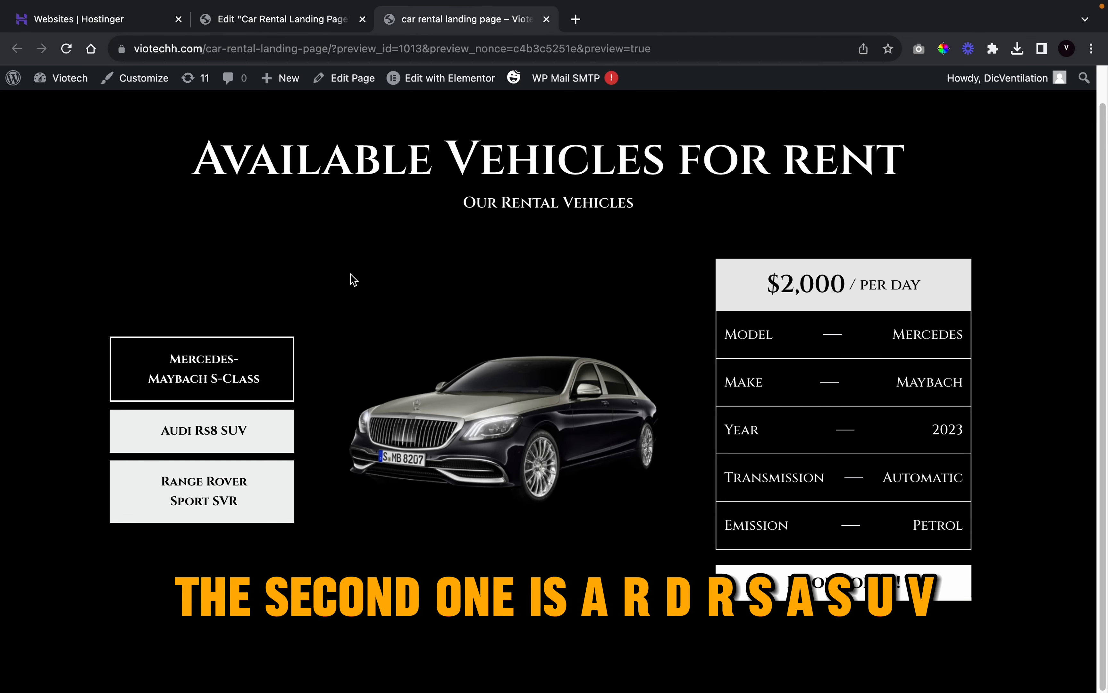
click(282, 19)
click(193, 316)
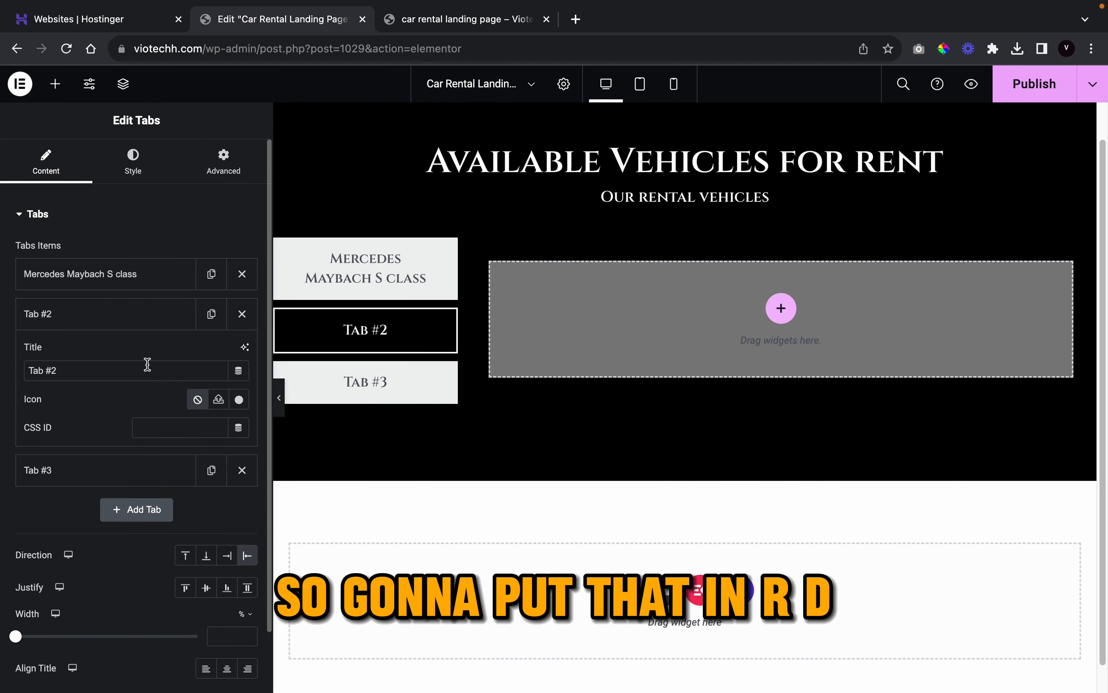
text(Au)
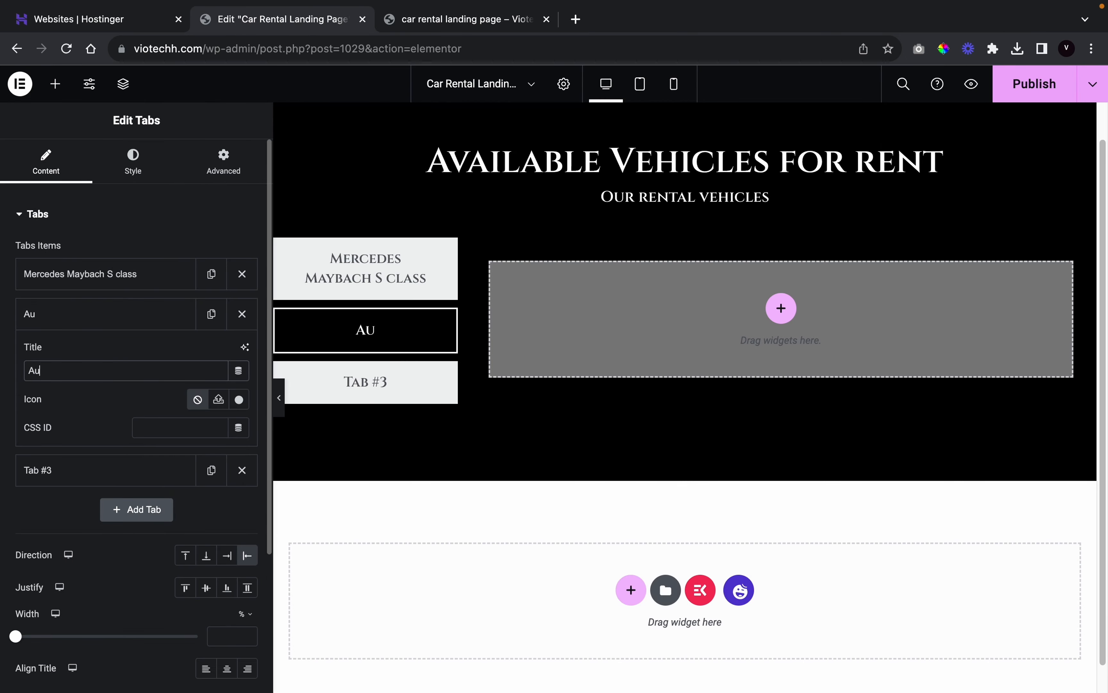
text(di RS8 SUV)
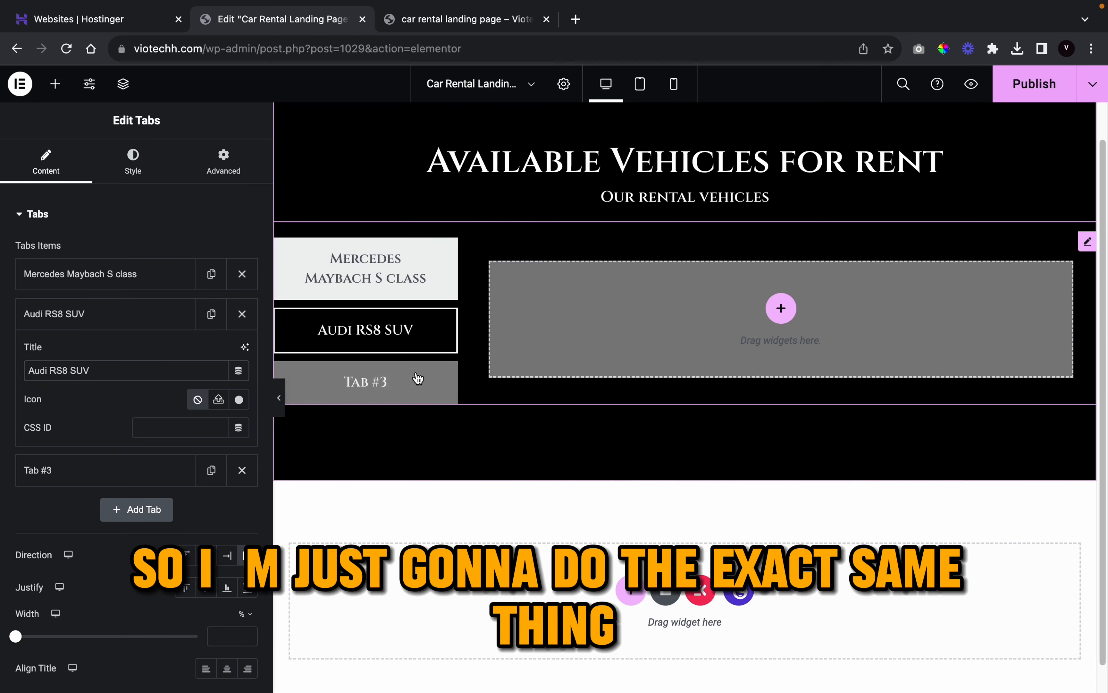
- Insert a two-column structure in the Audi RS8 SUV tab, with the first column 68% wide and its content centered in both directions
click(781, 308)
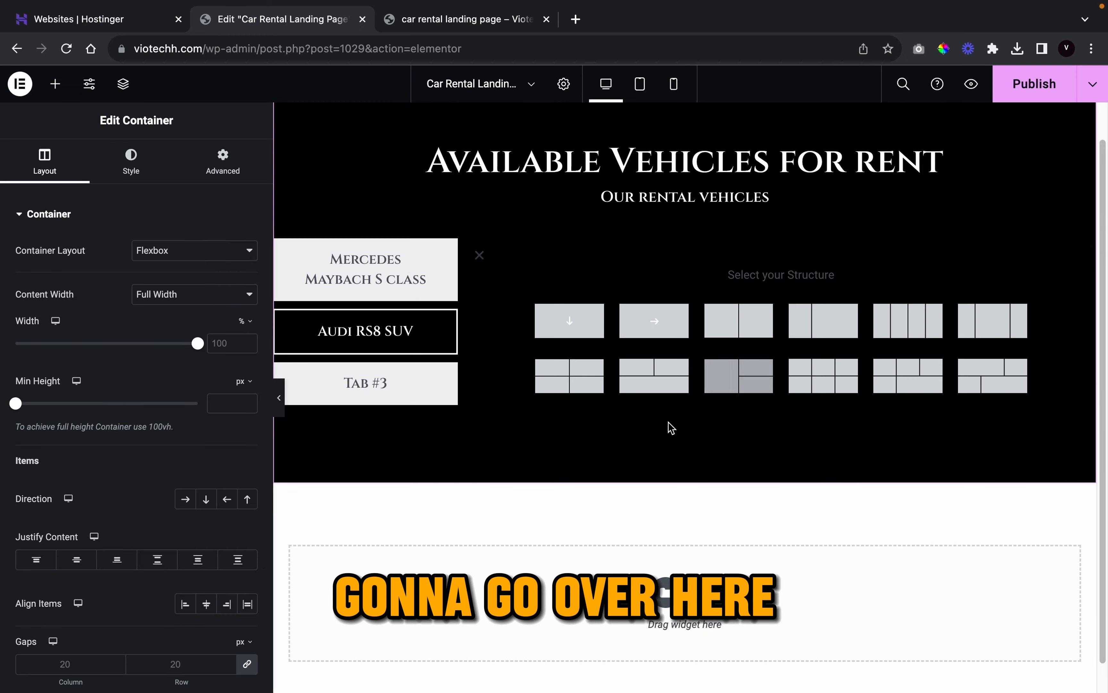
click(738, 321)
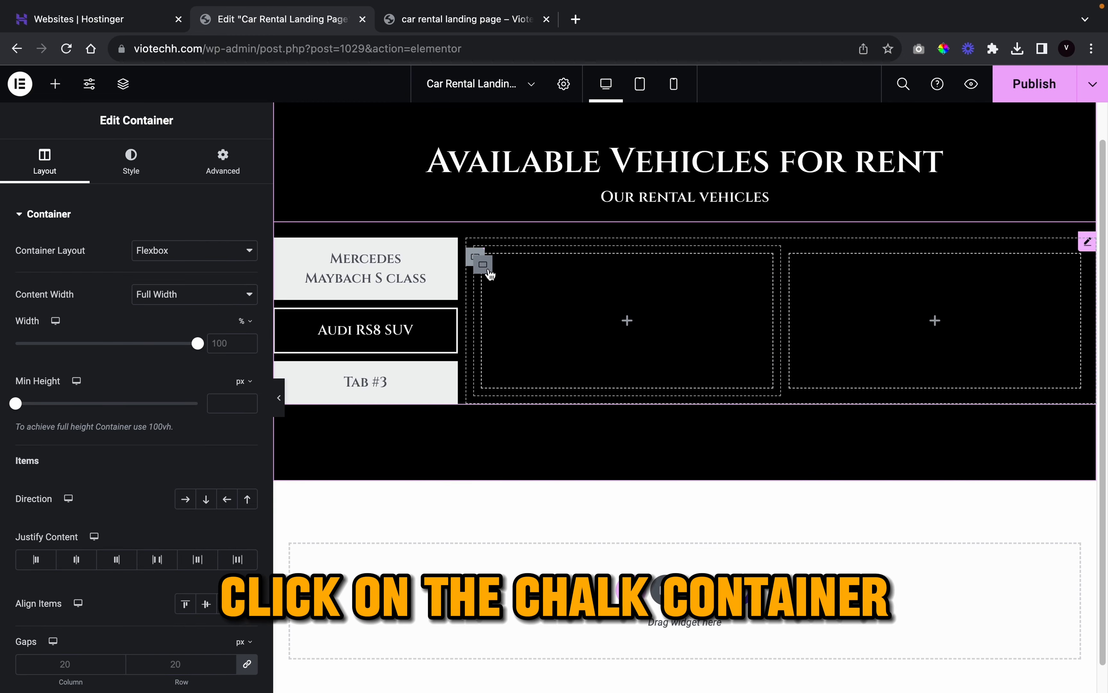
click(479, 262)
click(229, 351)
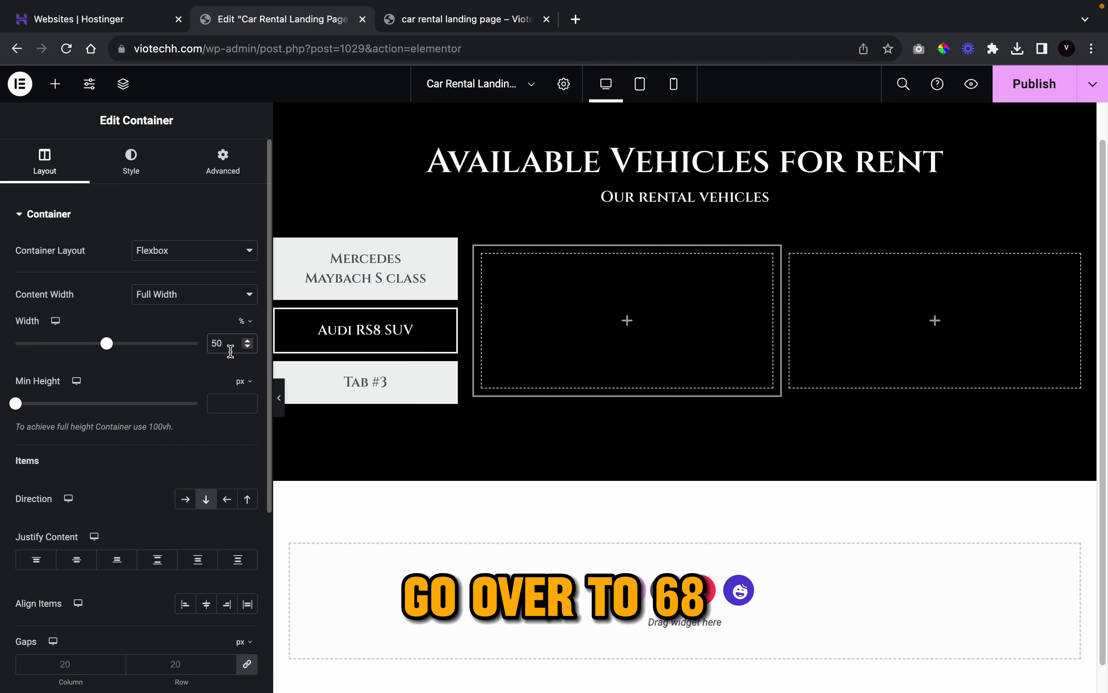
key(BackSpace)
key(BackSpace)
text(68)
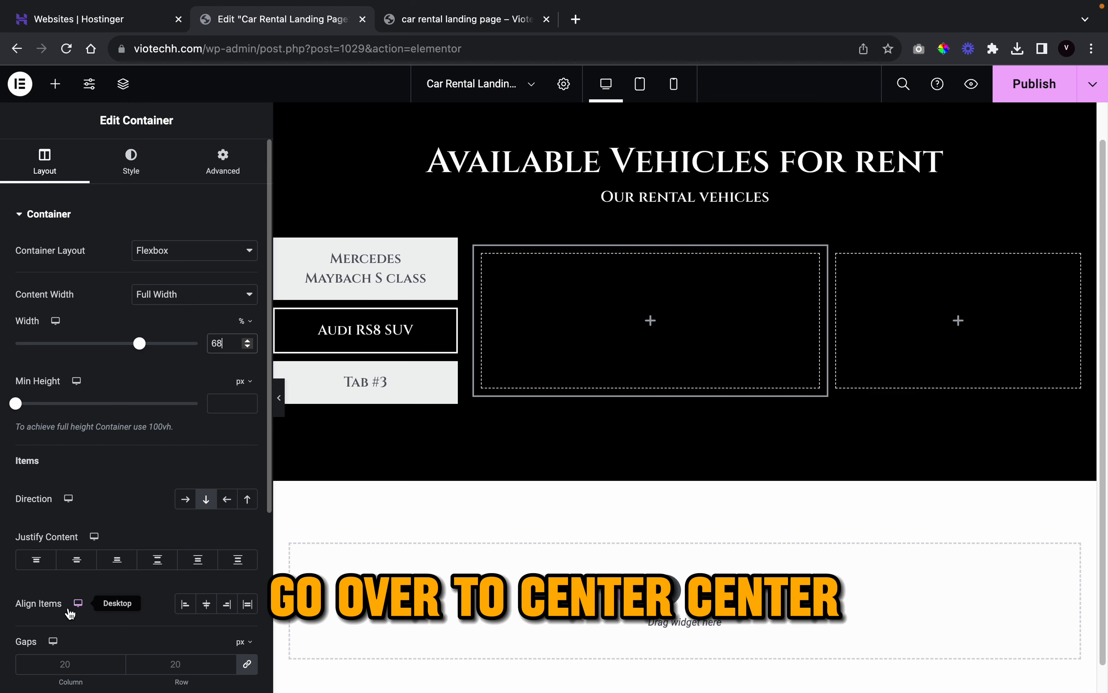
click(77, 560)
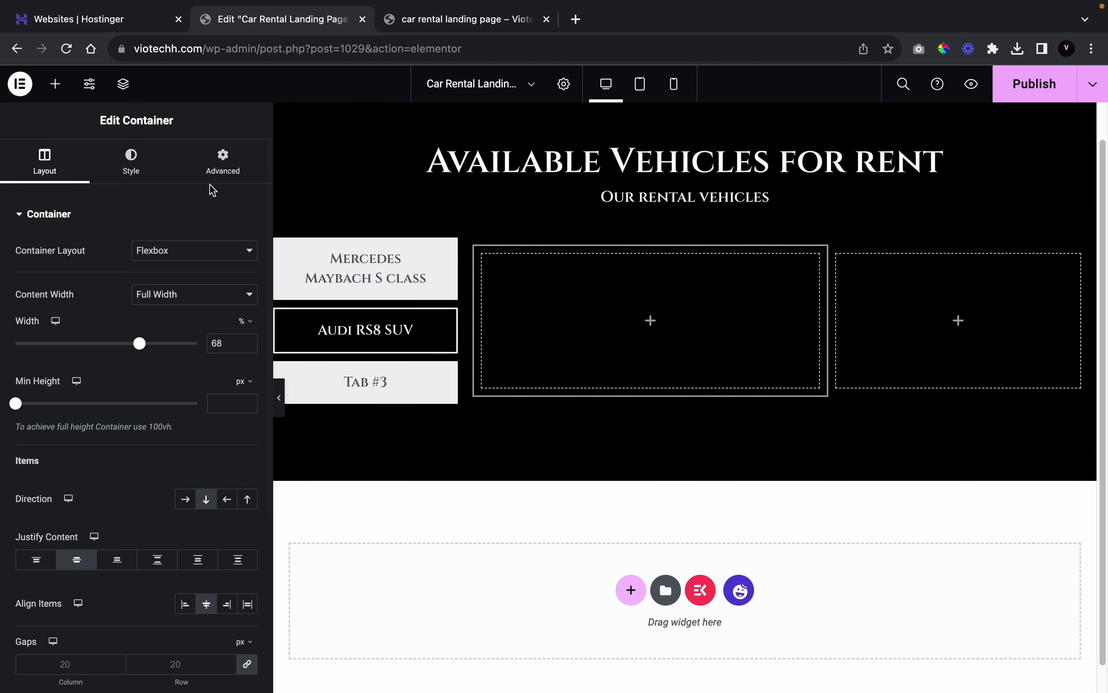
- Add an Image widget to the Audi tab's first column and fill it with the Audi picture Untitled-design-11.png
click(55, 84)
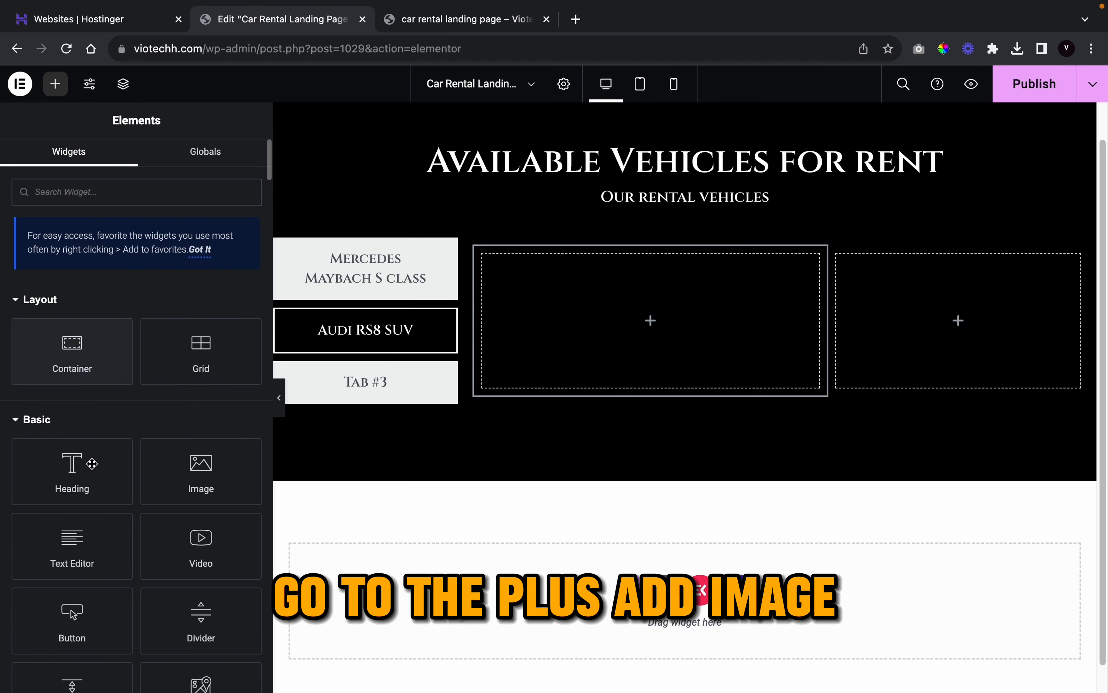
drag(201, 474, 717, 327)
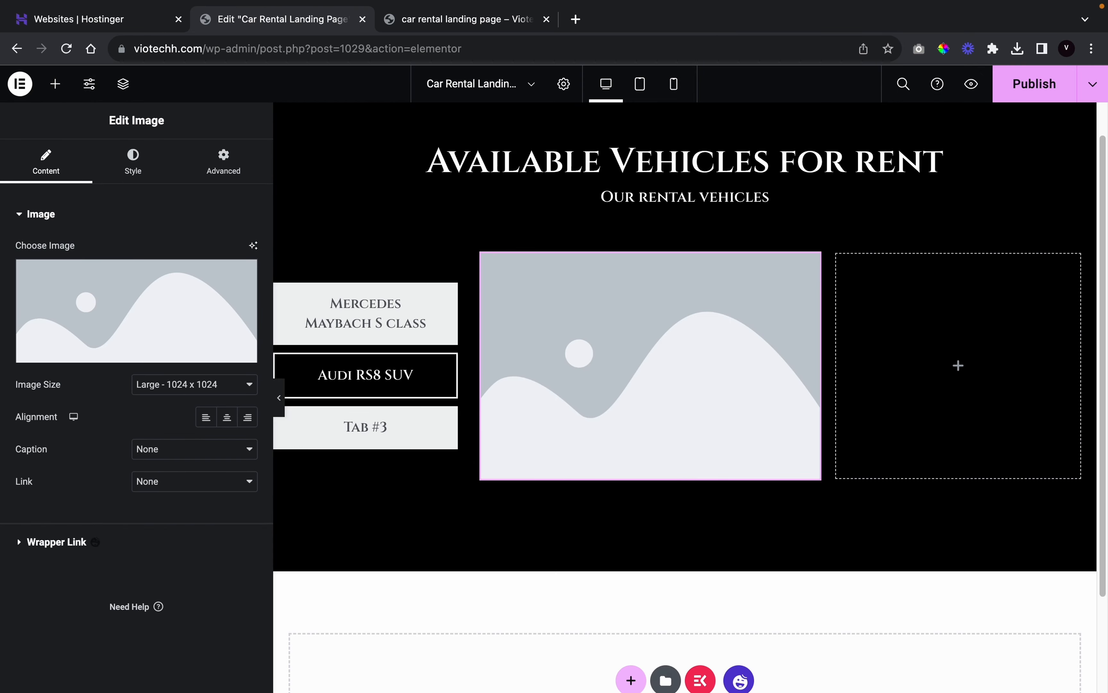
click(81, 316)
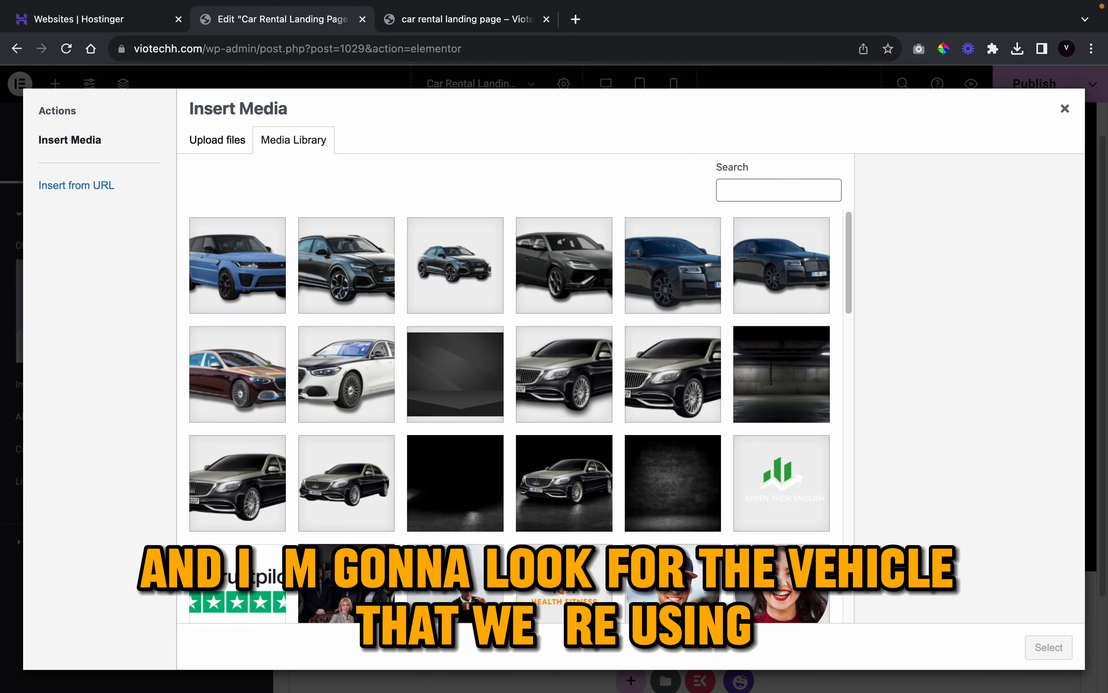
click(373, 289)
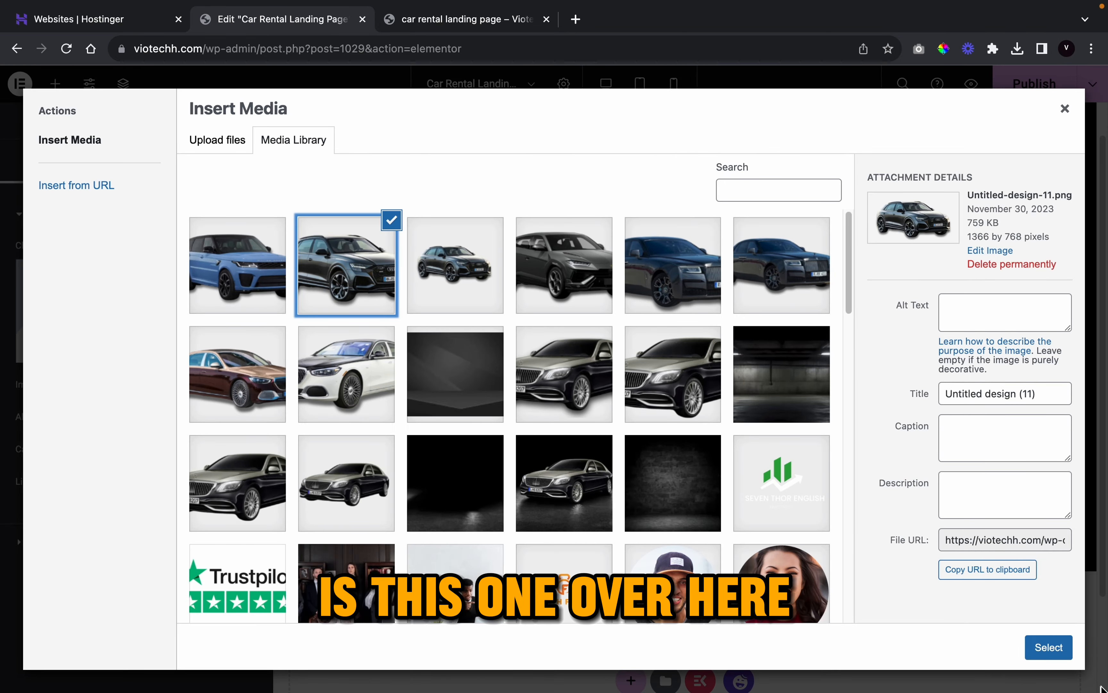
click(1049, 646)
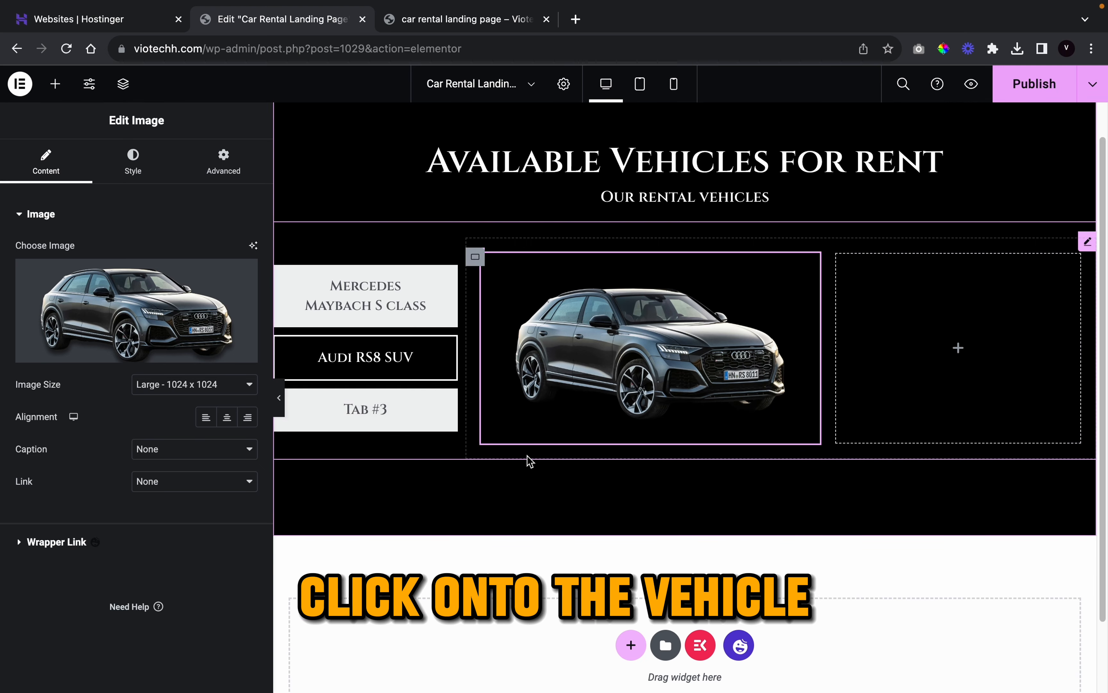
- Rename the third tab Range Rover Sport Svr, following the vehicle name on the reference page
click(365, 420)
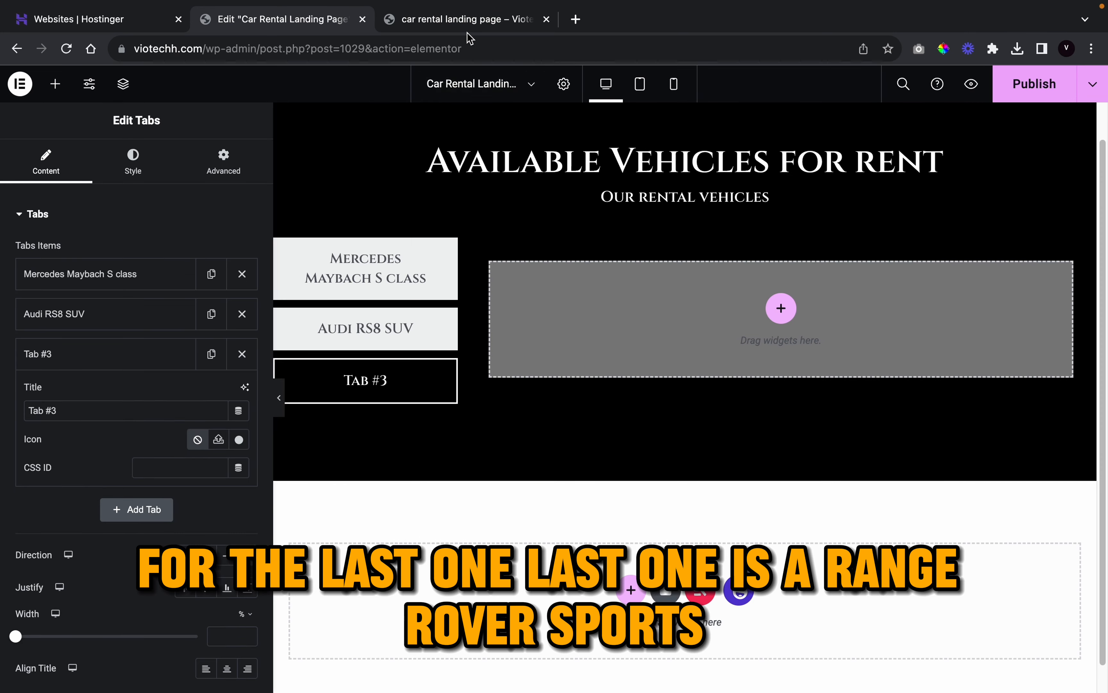
click(470, 21)
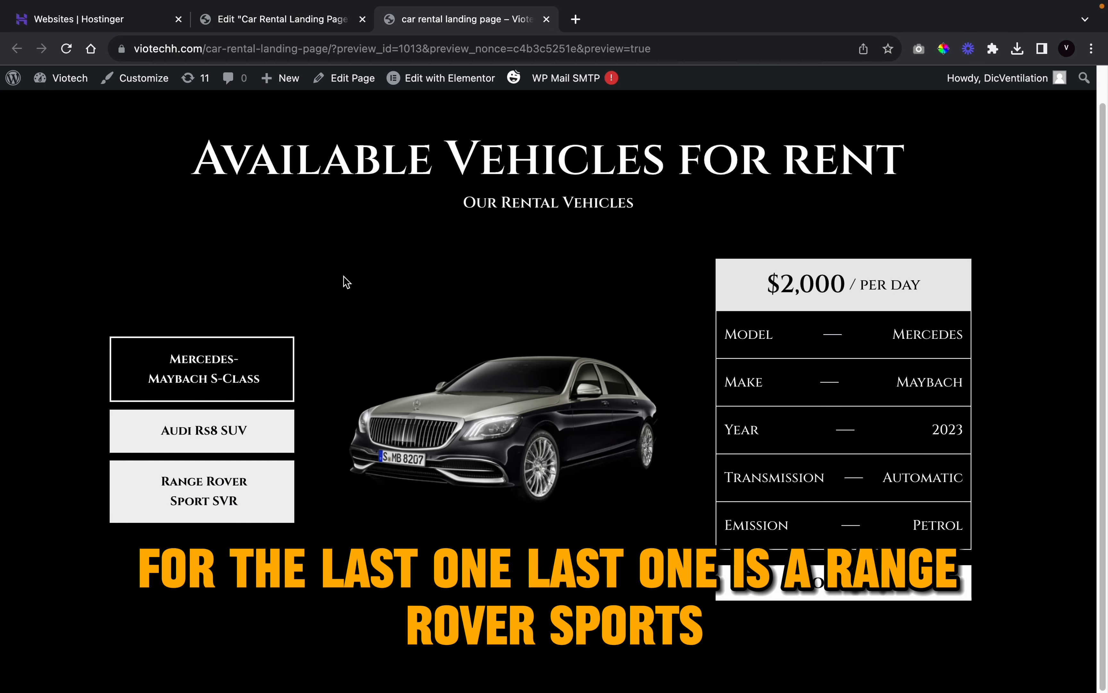
click(293, 20)
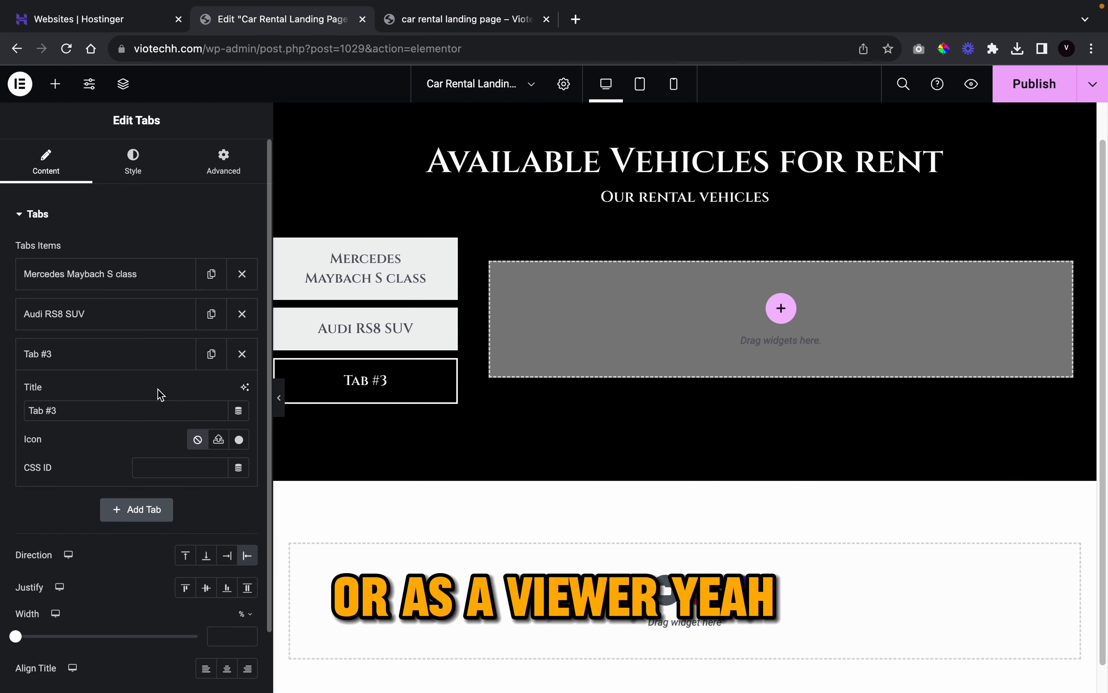
click(154, 411)
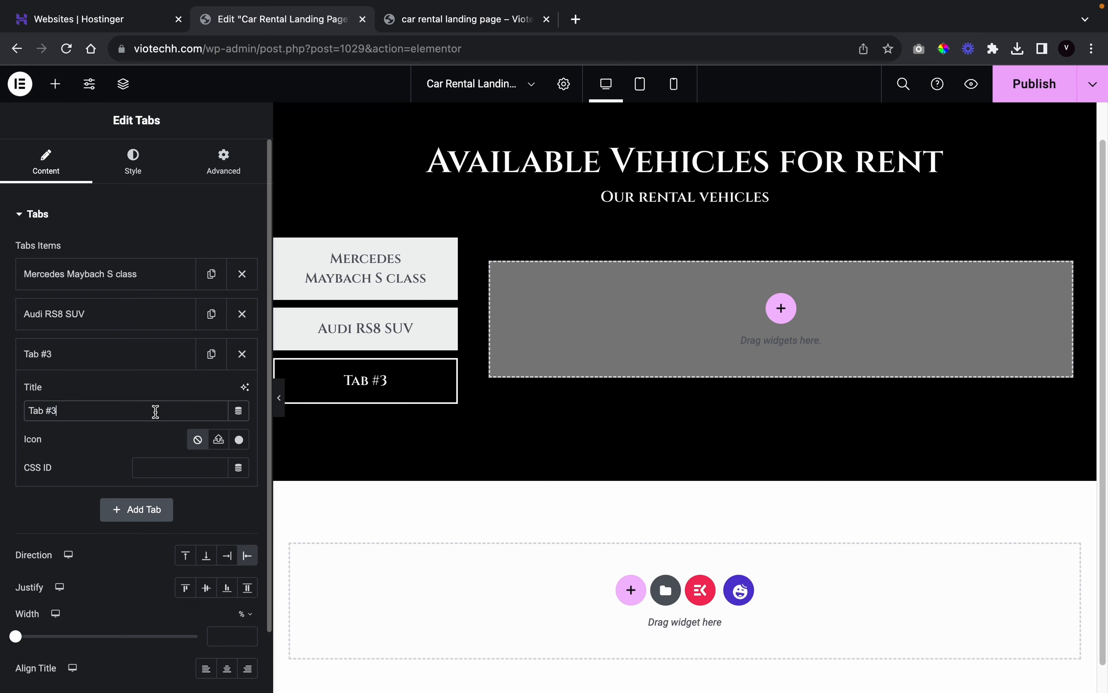
text(rAN)
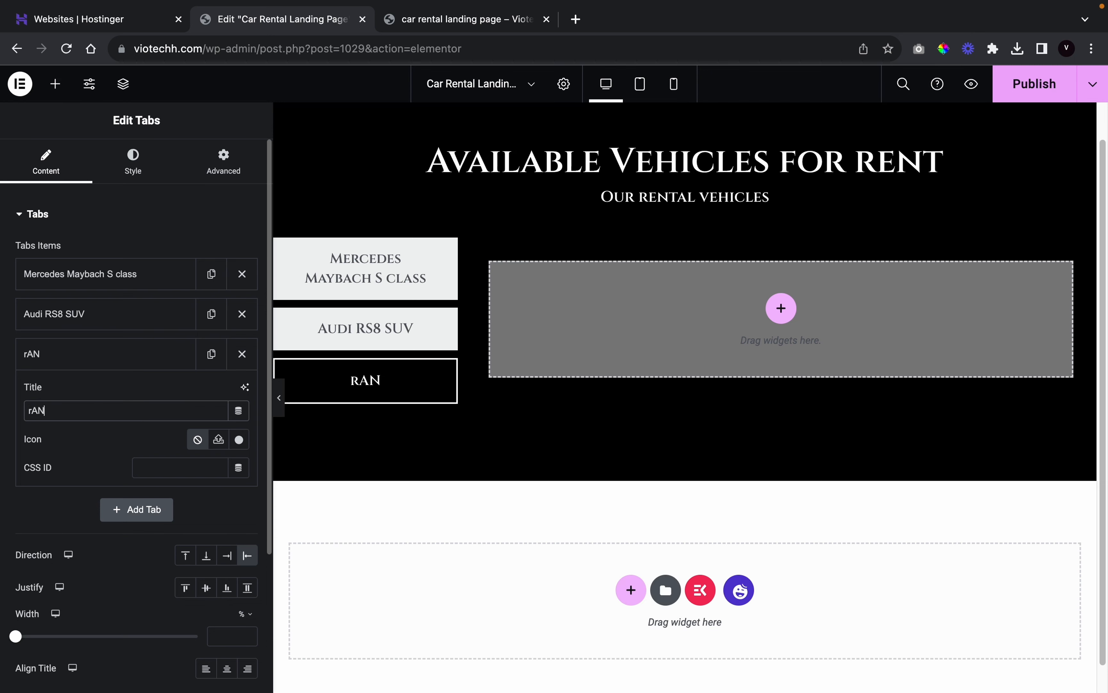
key(BackSpace)
key(BackSpace)
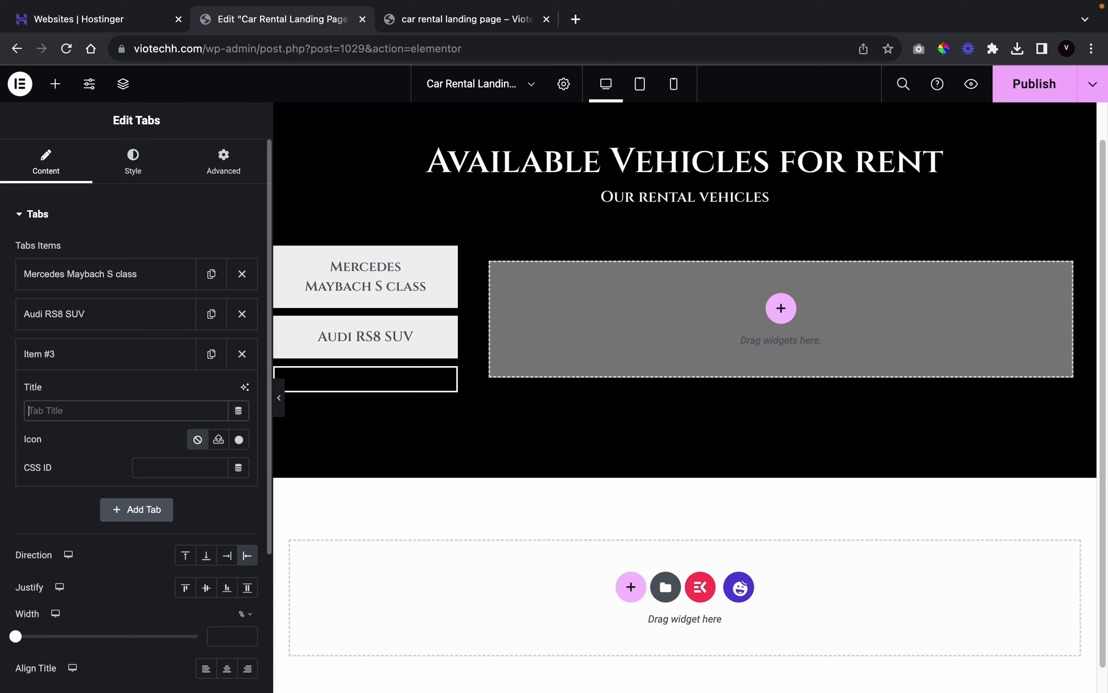
text(Range Ri)
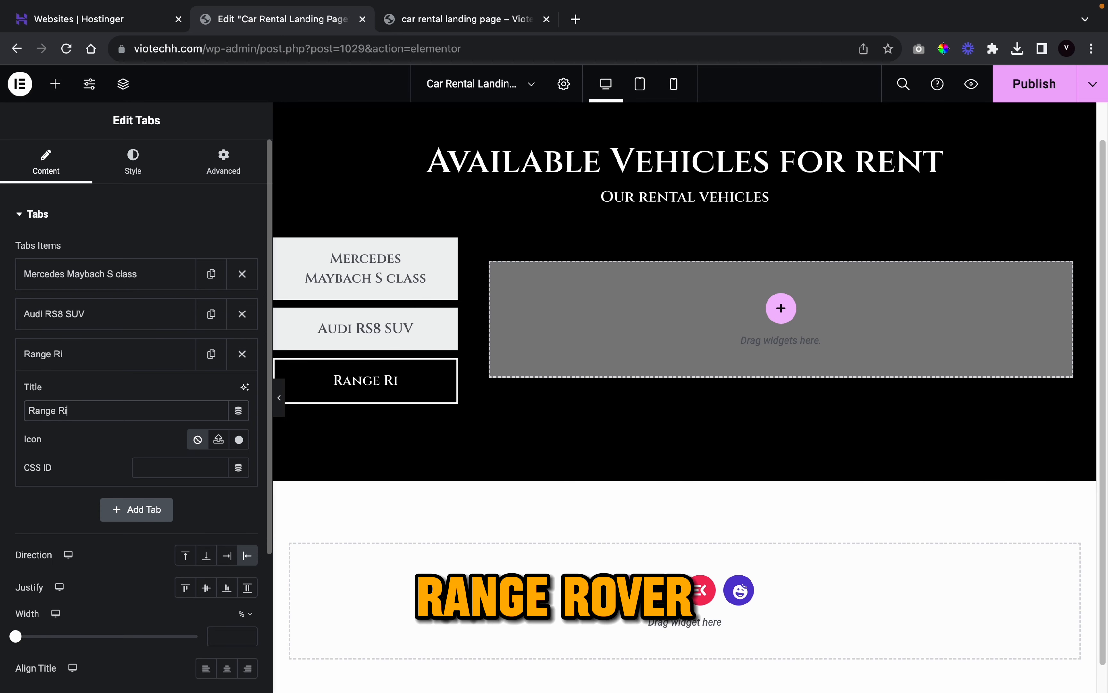
text(ver)
key(BackSpace)
key(BackSpace)
key(BackSpace)
text(over S)
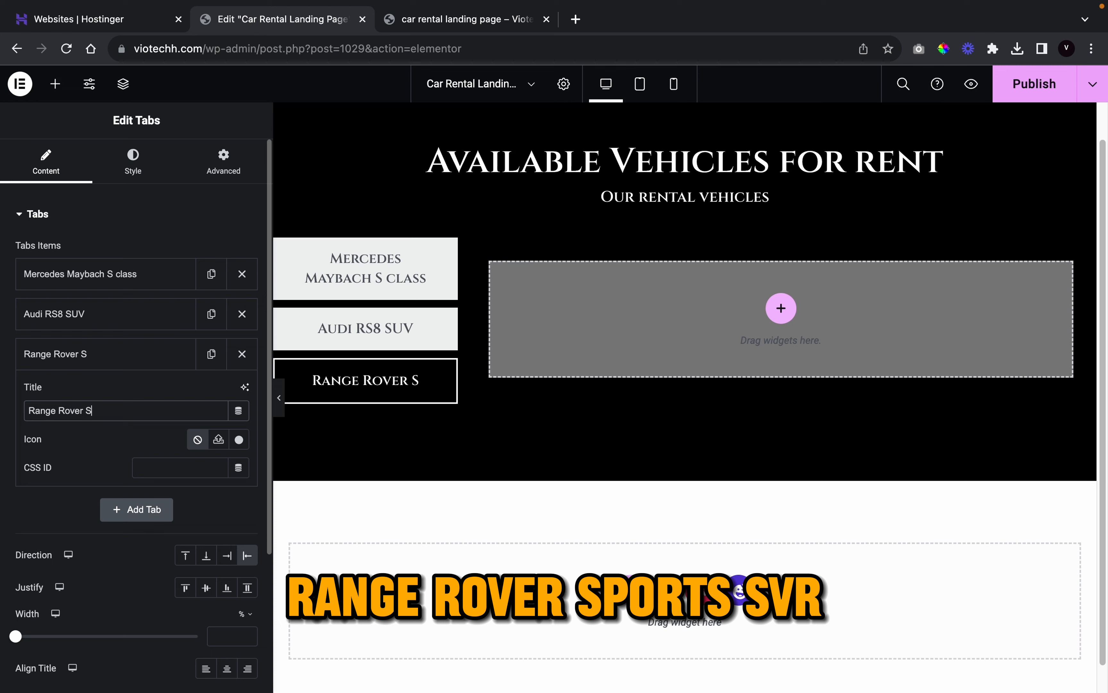
text(port Svr)
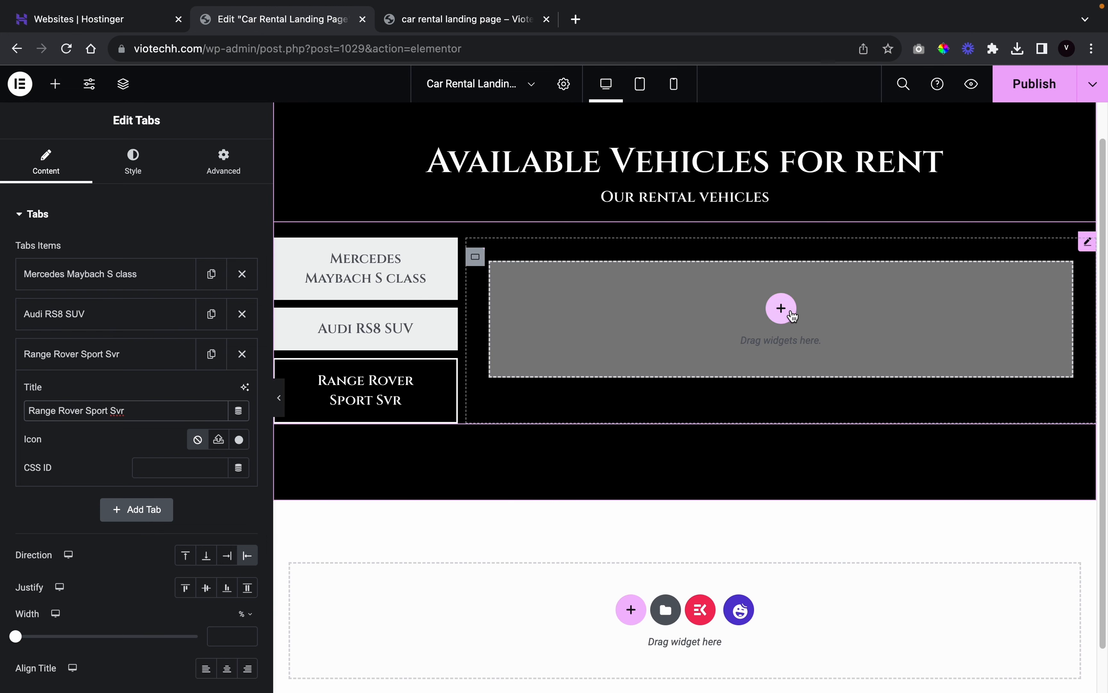
- Insert a two-column structure in the Range Rover tab, with the first column 68% wide and its content centered in both directions
click(781, 308)
click(745, 336)
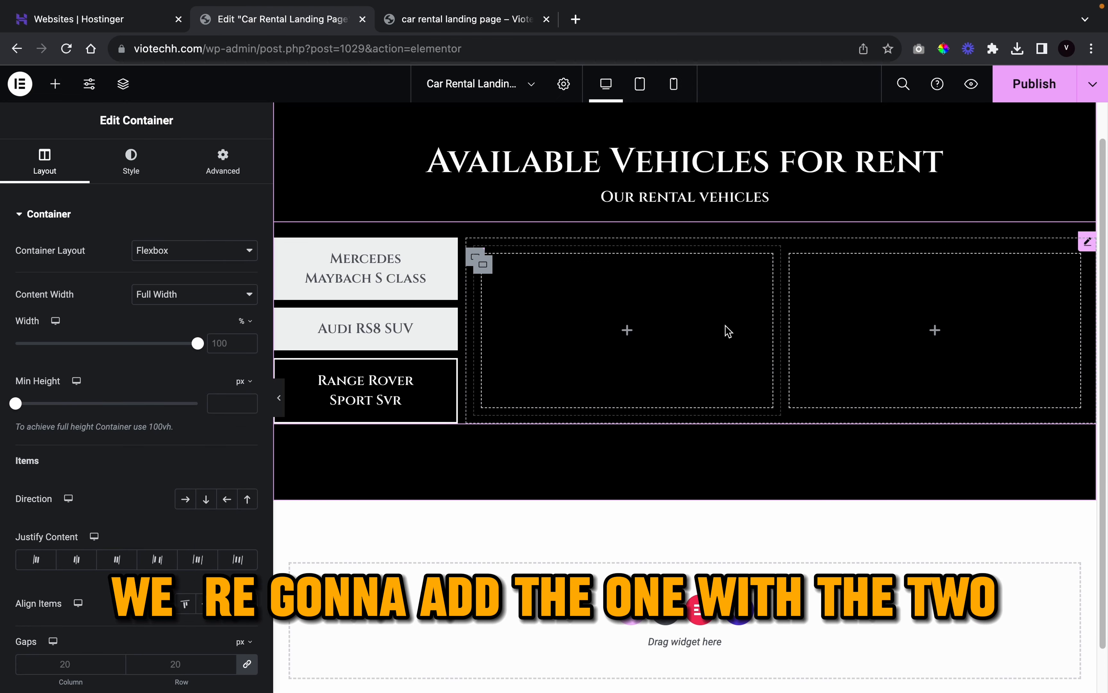
click(481, 261)
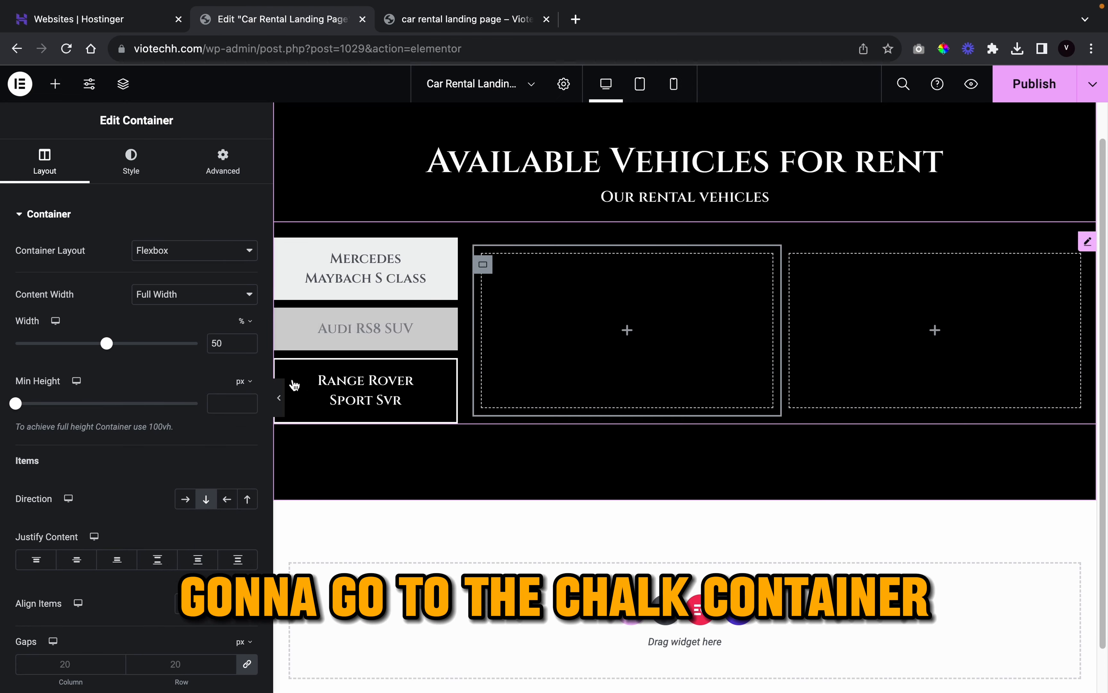
key(BackSpace)
key(BackSpace)
text(68)
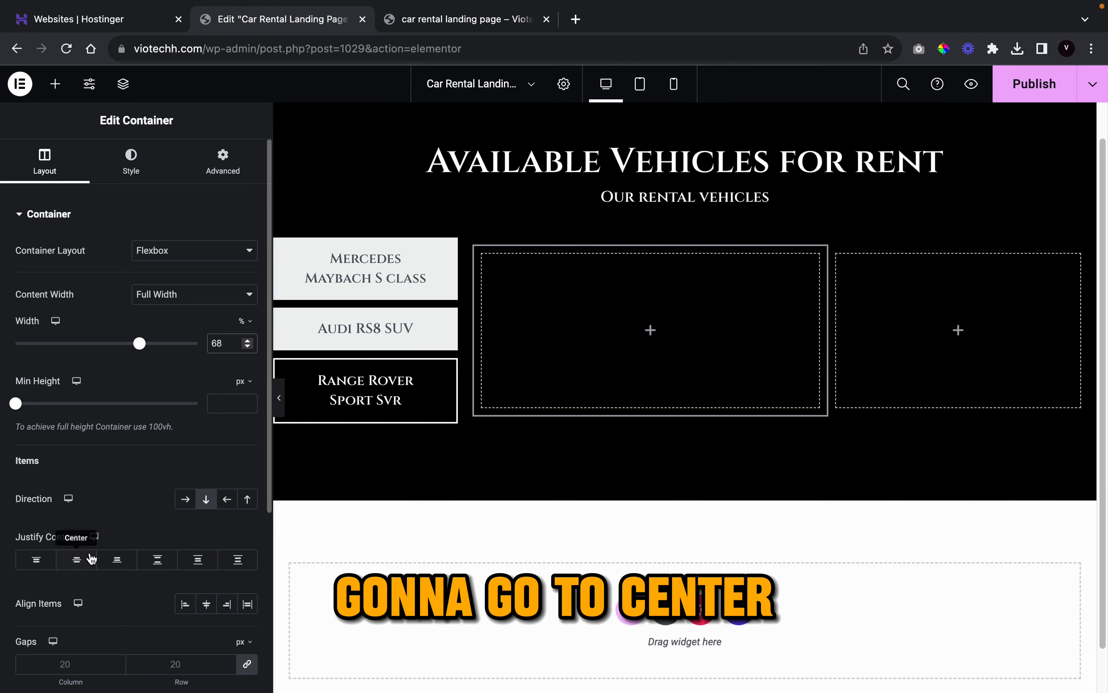
click(76, 560)
scroll(204, 562, down, 1)
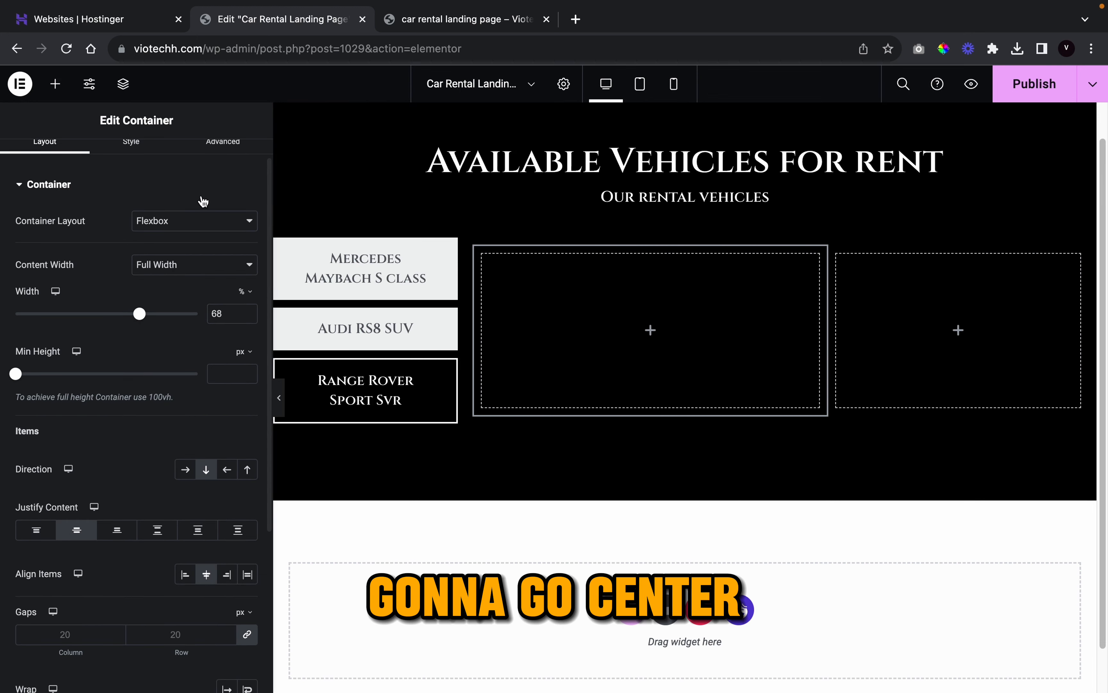
- Add an Image widget to the Range Rover tab's first column and fill it with the Range Rover picture Untitled-design-12.png
click(50, 87)
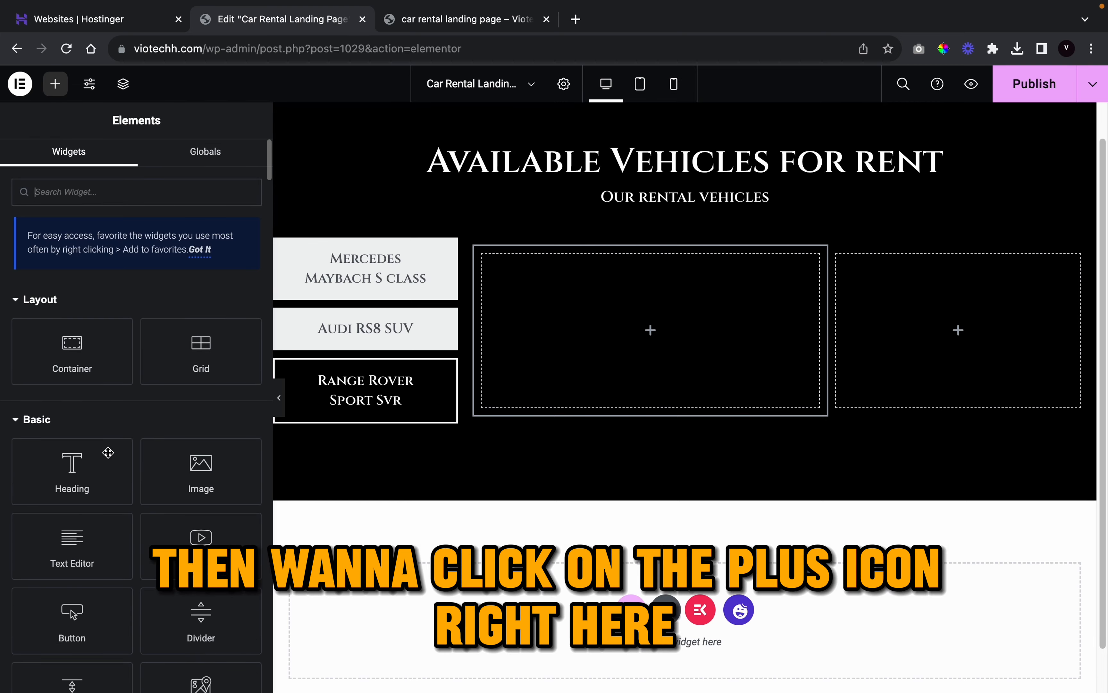
drag(166, 495, 561, 372)
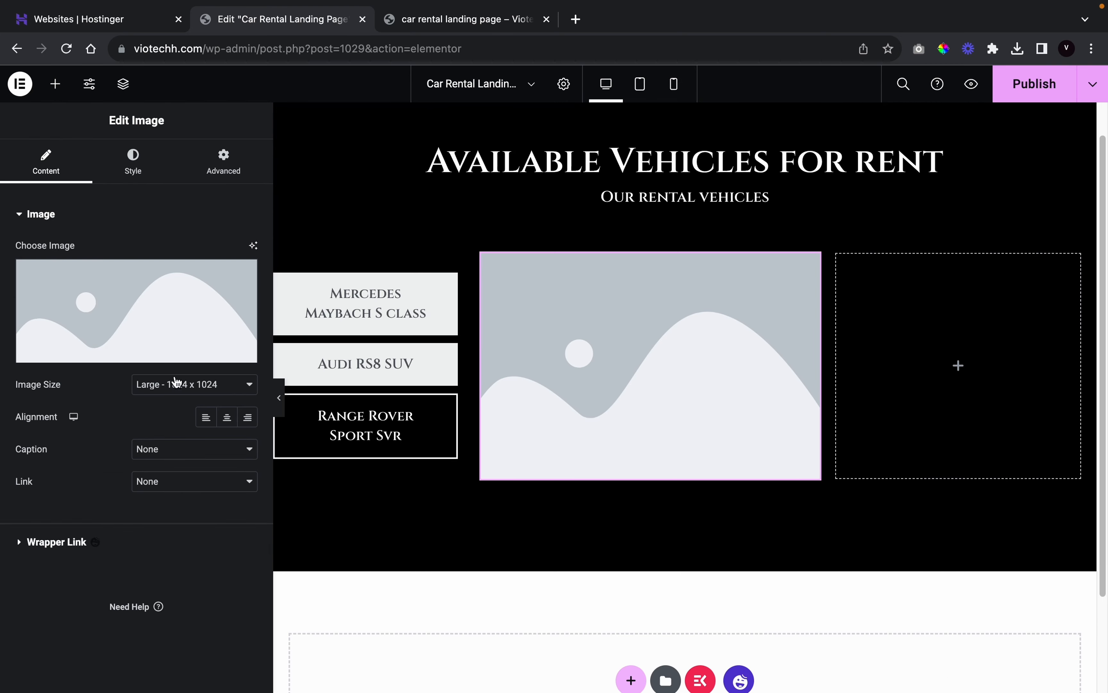
click(214, 300)
click(214, 300)
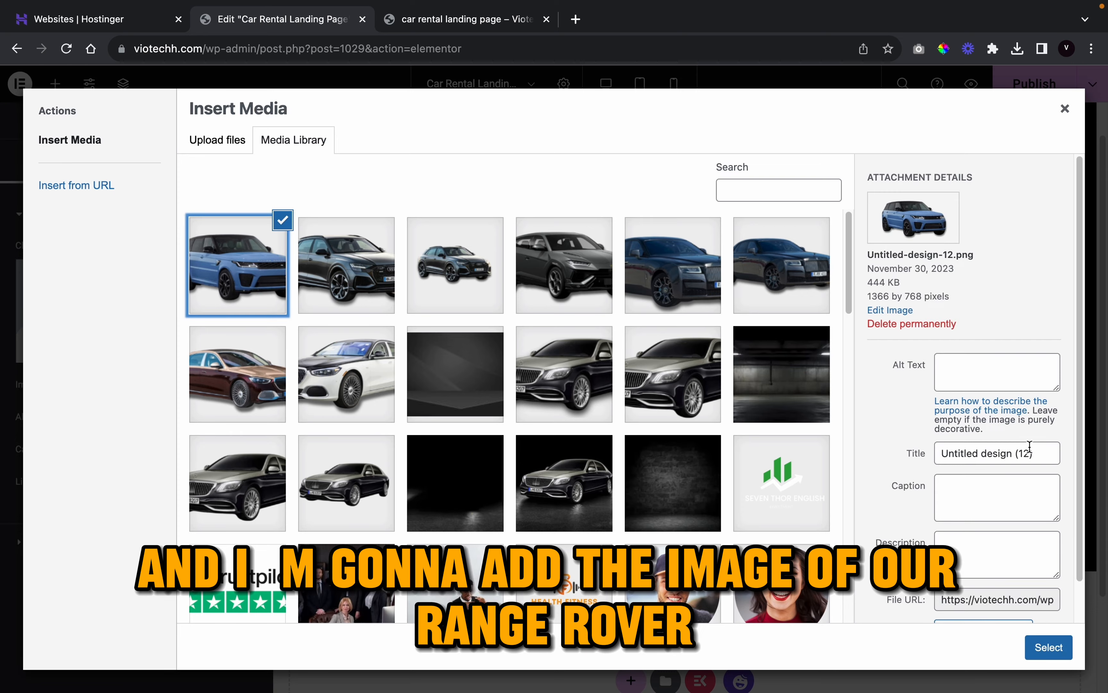
click(1052, 646)
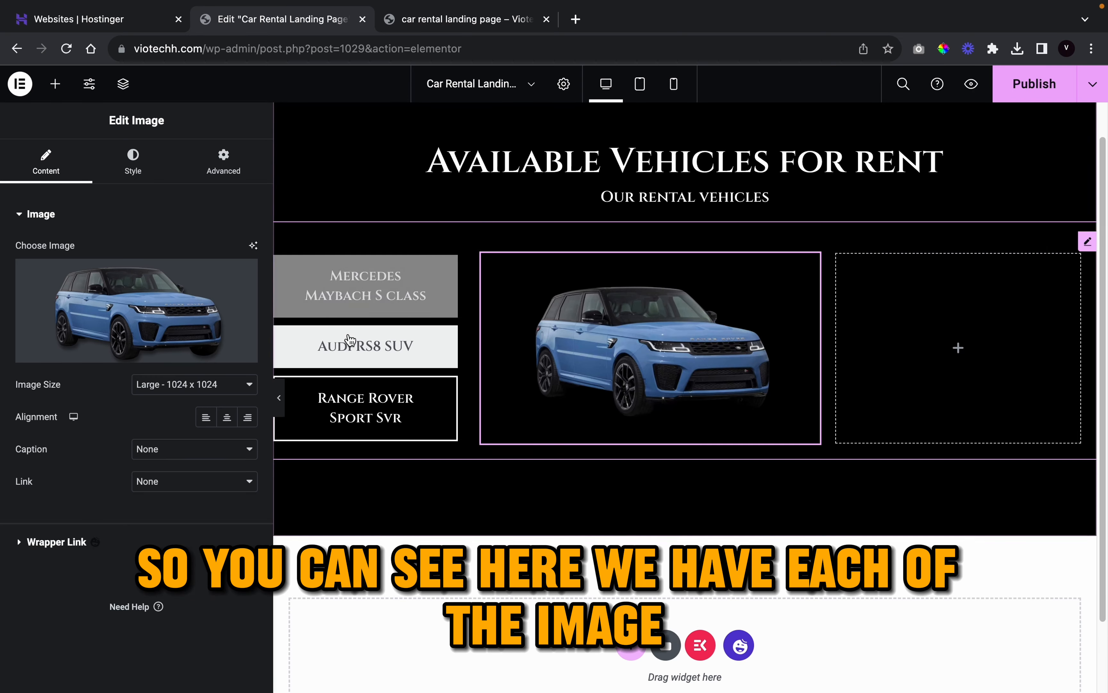
- Check each vehicle tab, then add a container to the Mercedes tab's second column with vertical direction and content centered in both directions
click(352, 320)
click(403, 353)
click(448, 418)
click(389, 310)
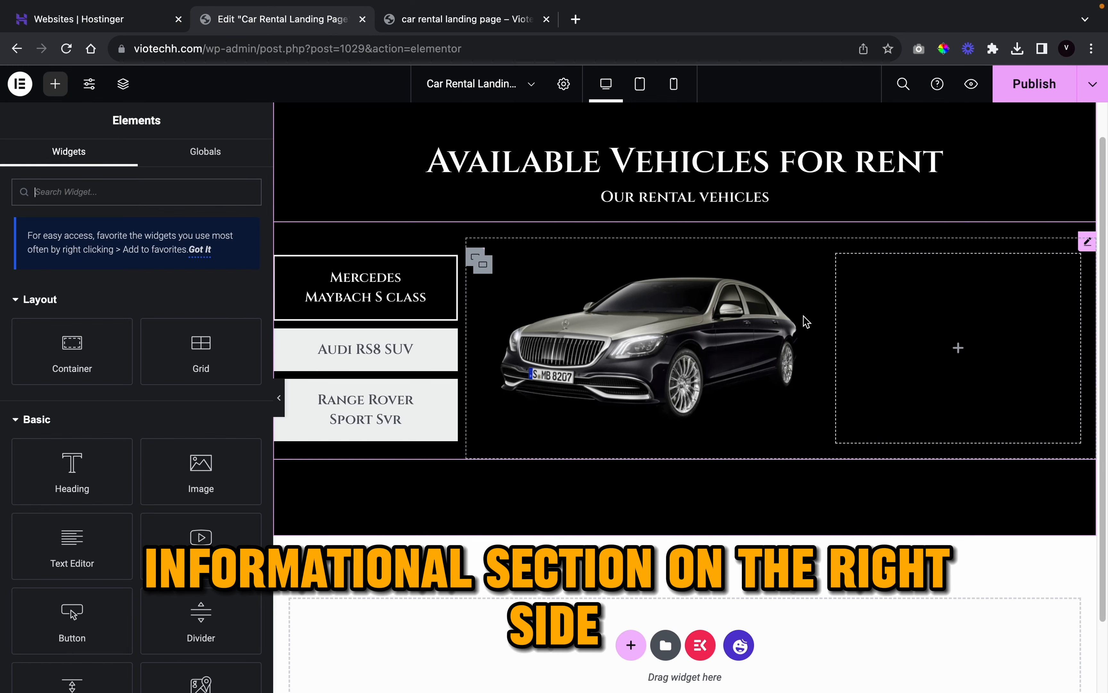
drag(52, 363, 941, 325)
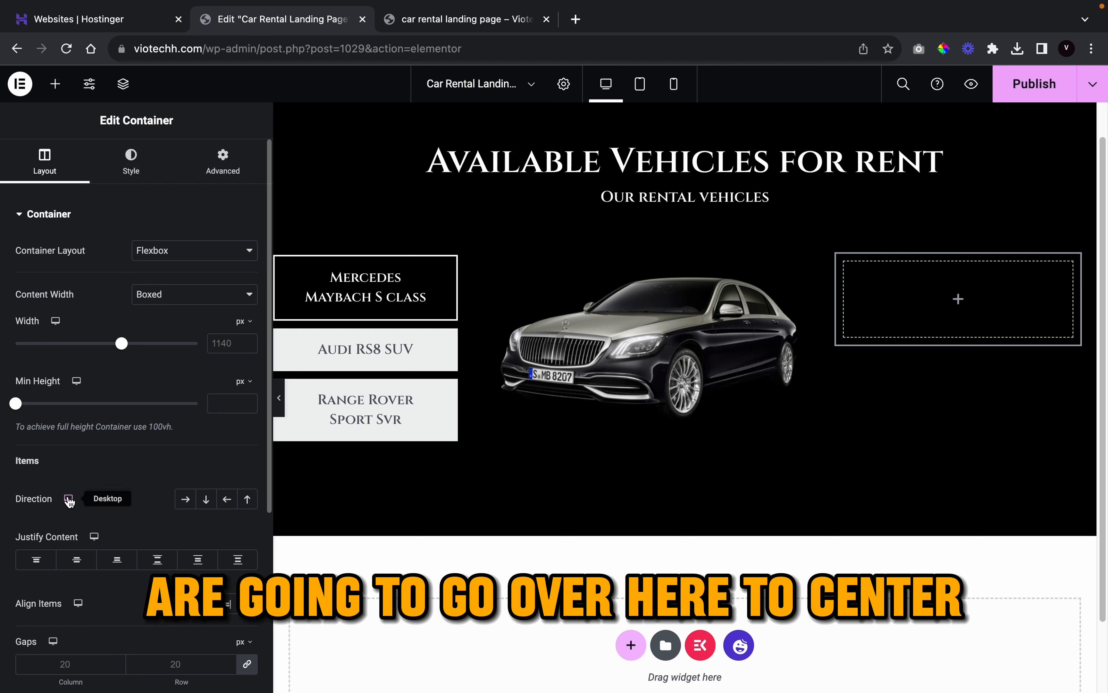
click(94, 559)
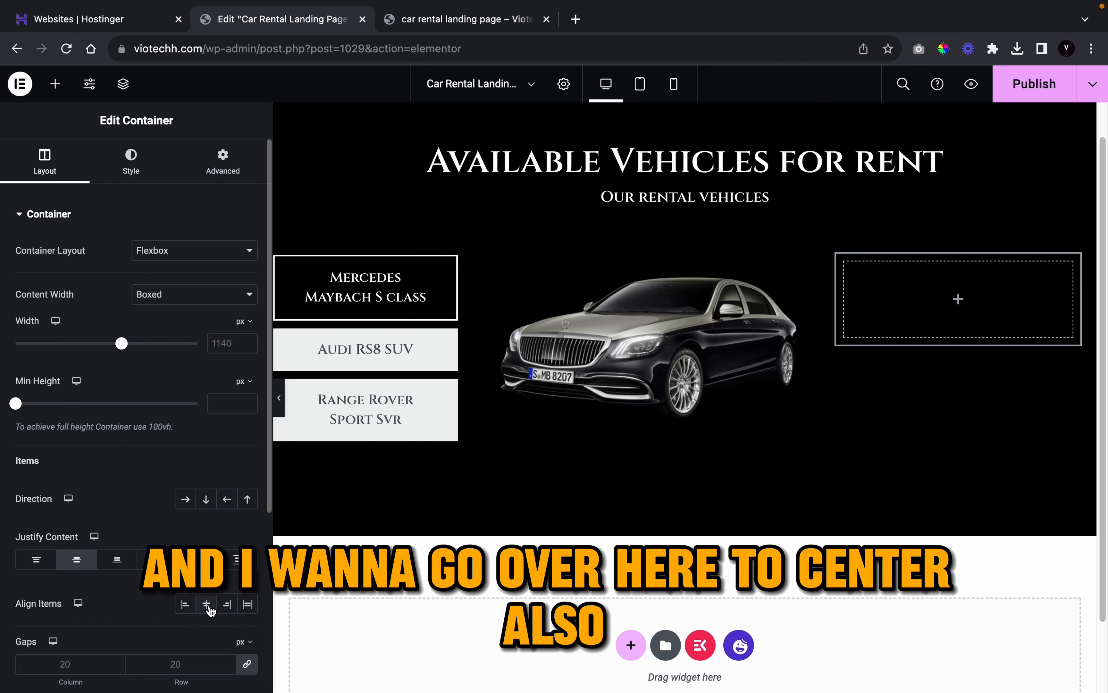
click(207, 604)
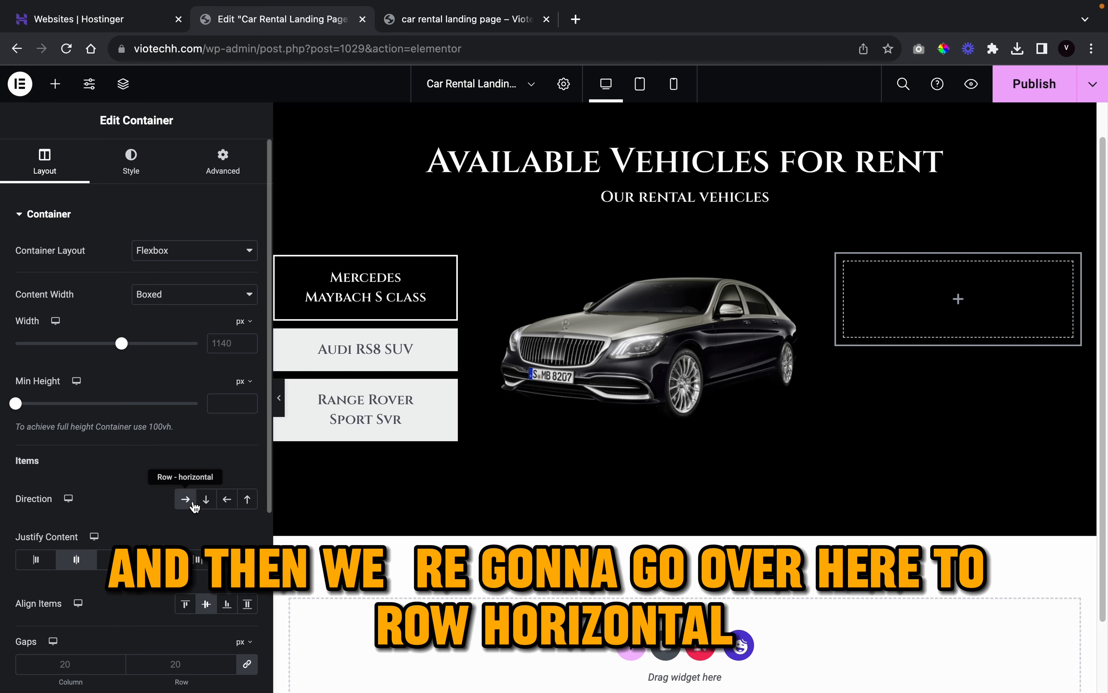
click(200, 504)
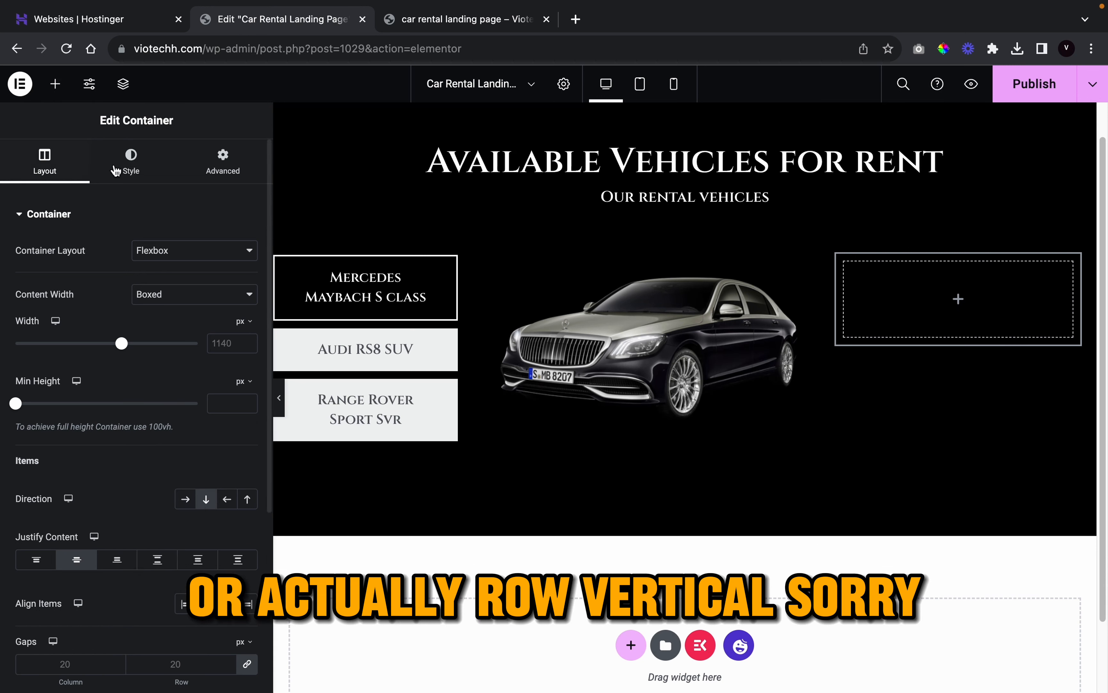
- Give the new container in the Mercedes tab a classic background in the white global color Theme Color 6
click(130, 160)
click(178, 282)
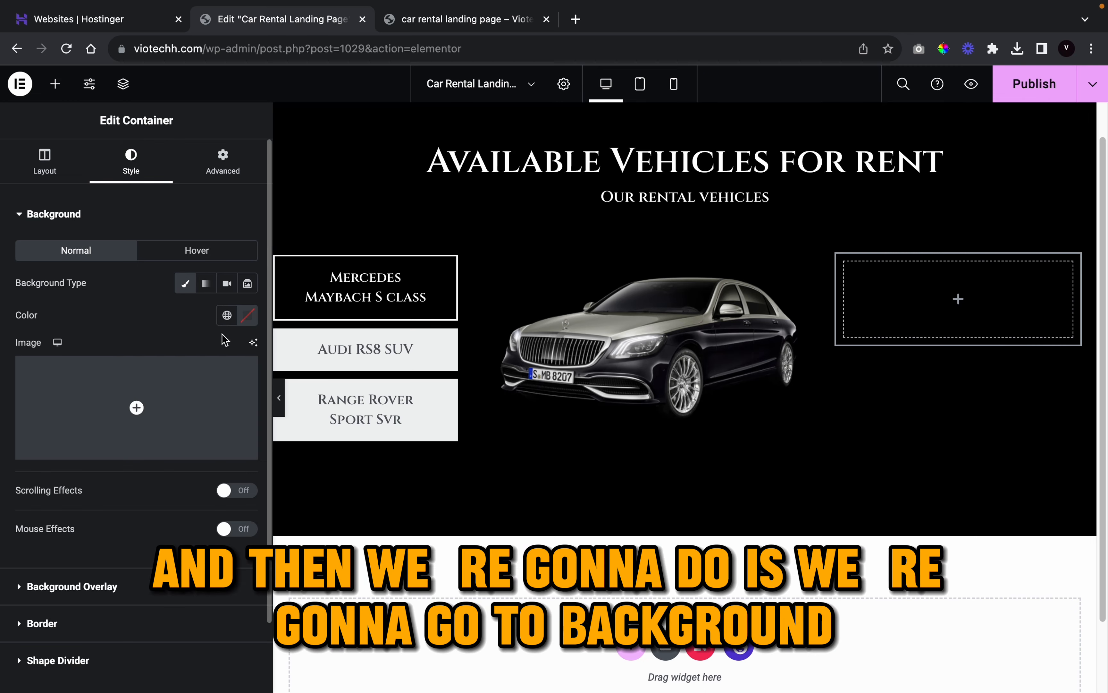
click(227, 314)
scroll(180, 452, down, 3)
scroll(179, 458, down, 3)
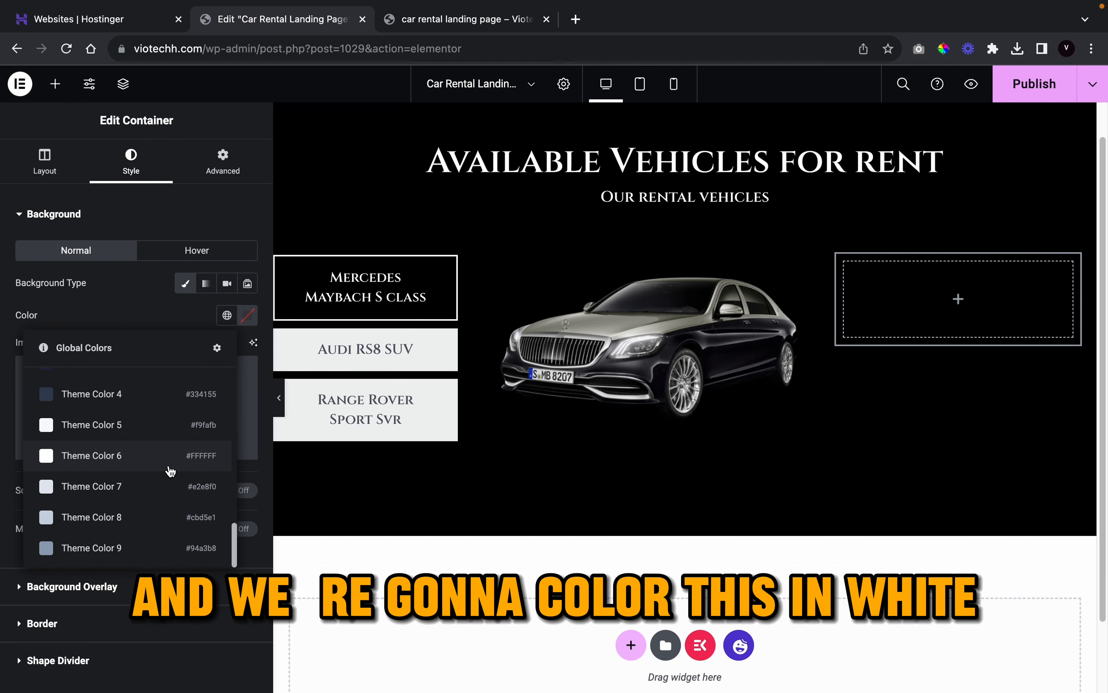
click(168, 467)
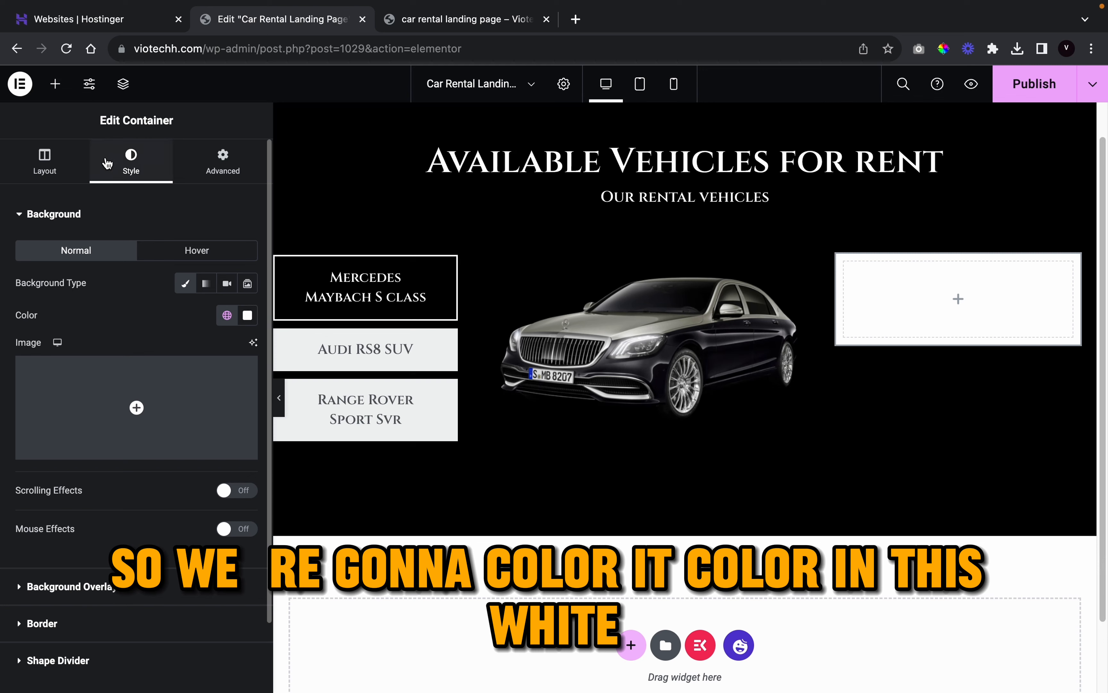
- Add a Heading widget to the white container with the title $2,000, following the daily price on the reference page
click(55, 84)
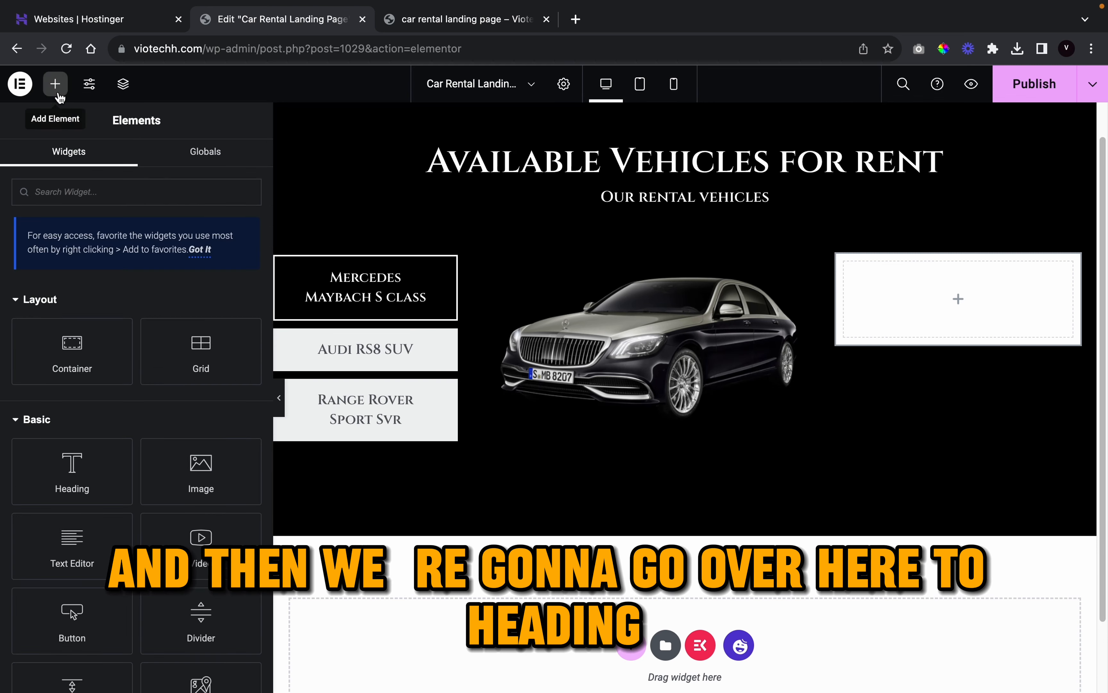
drag(102, 457, 965, 308)
click(454, 28)
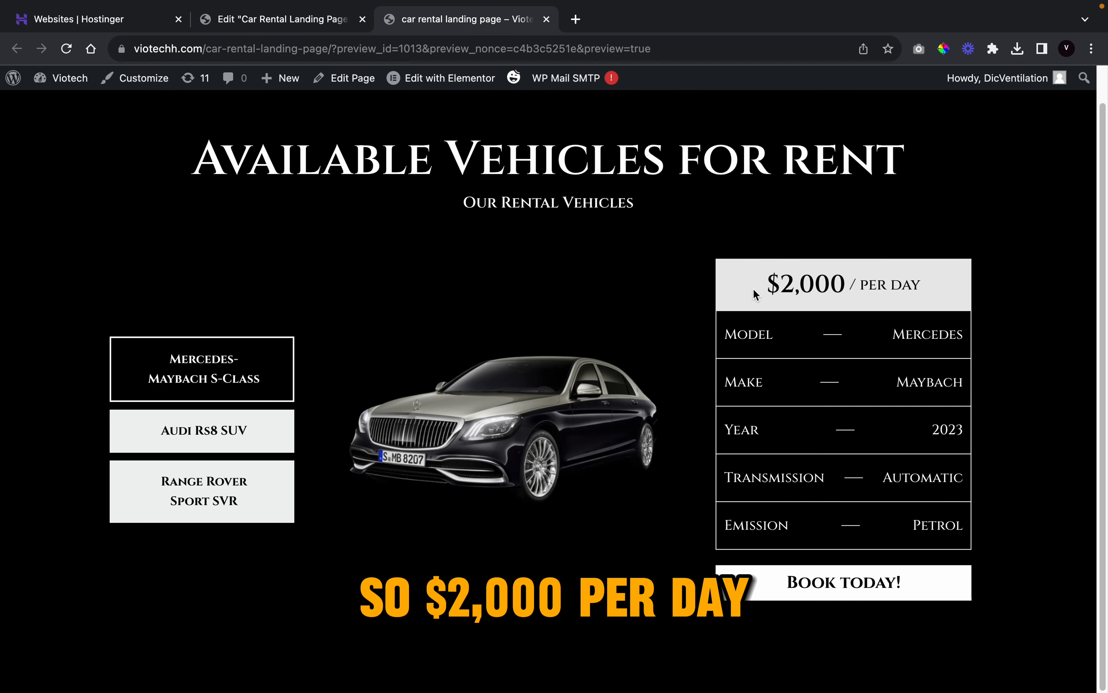
click(243, 25)
triple_click(135, 269)
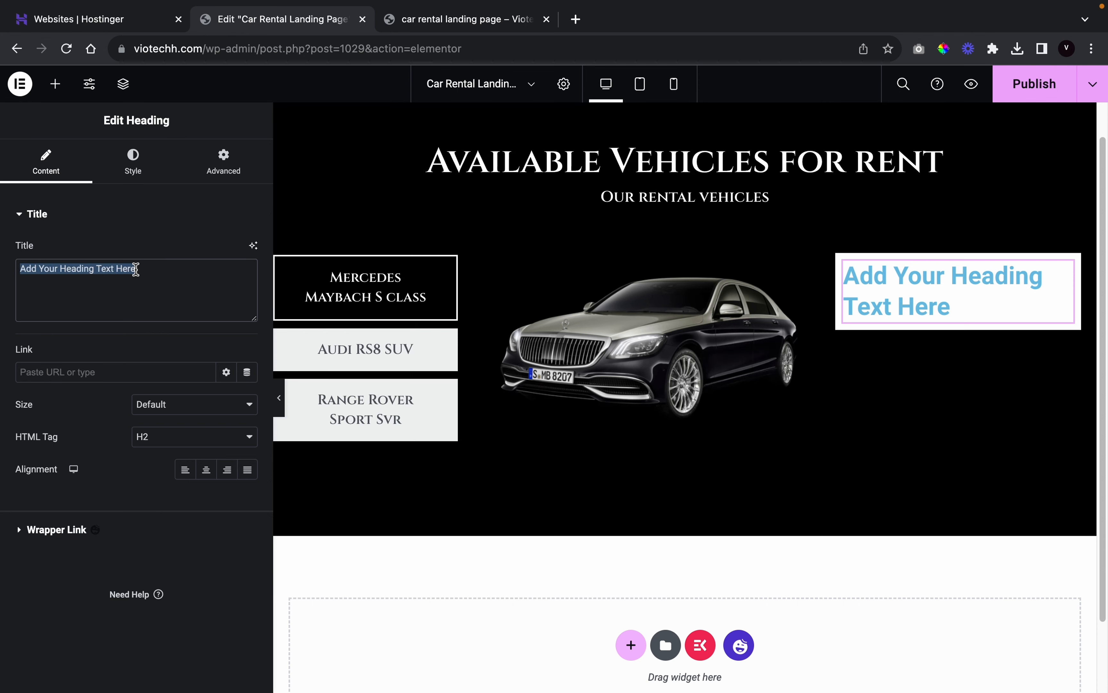
text($2)
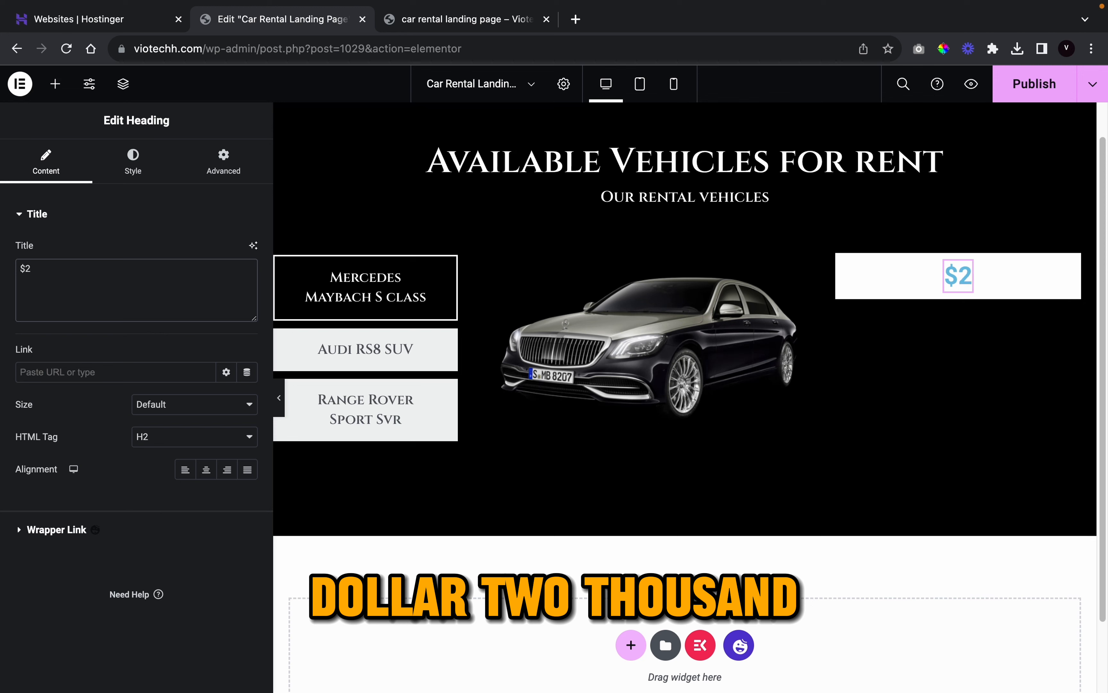
text(,000)
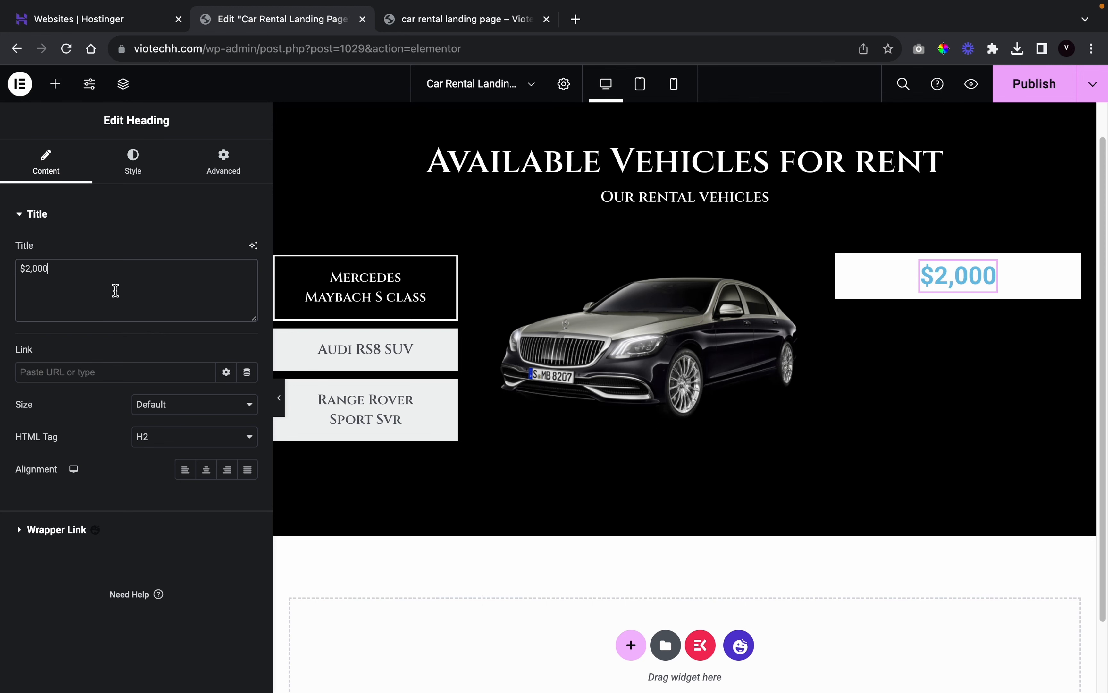
- Set the $2,000 heading's text color to a black global color
click(133, 165)
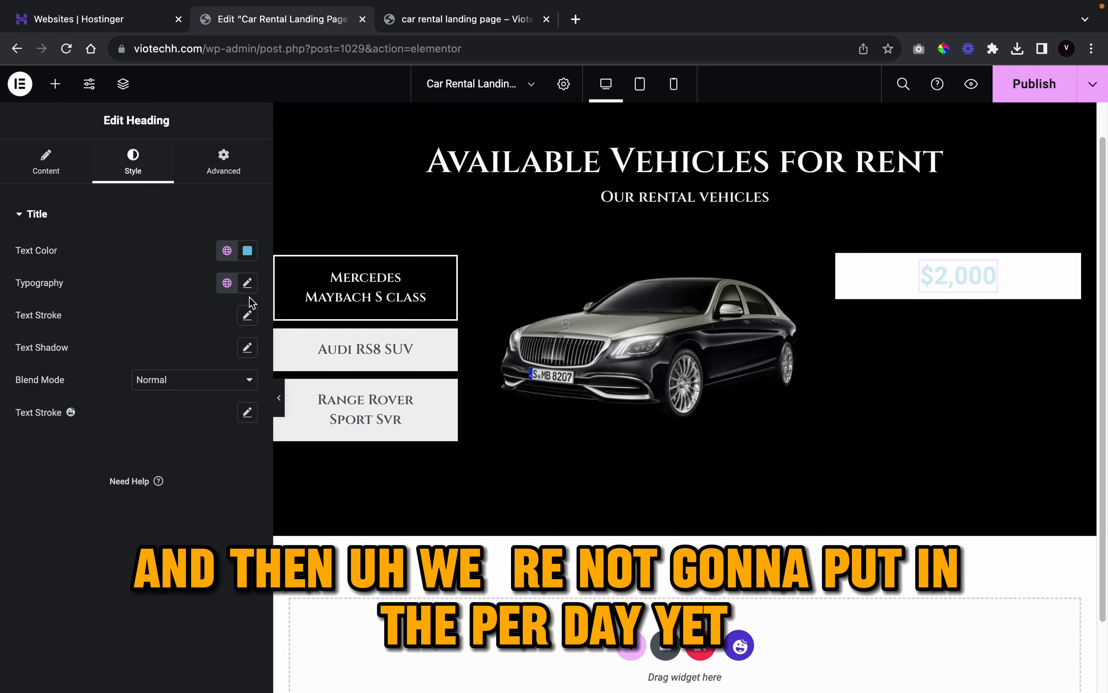
click(227, 253)
scroll(153, 413, down, 2)
click(140, 442)
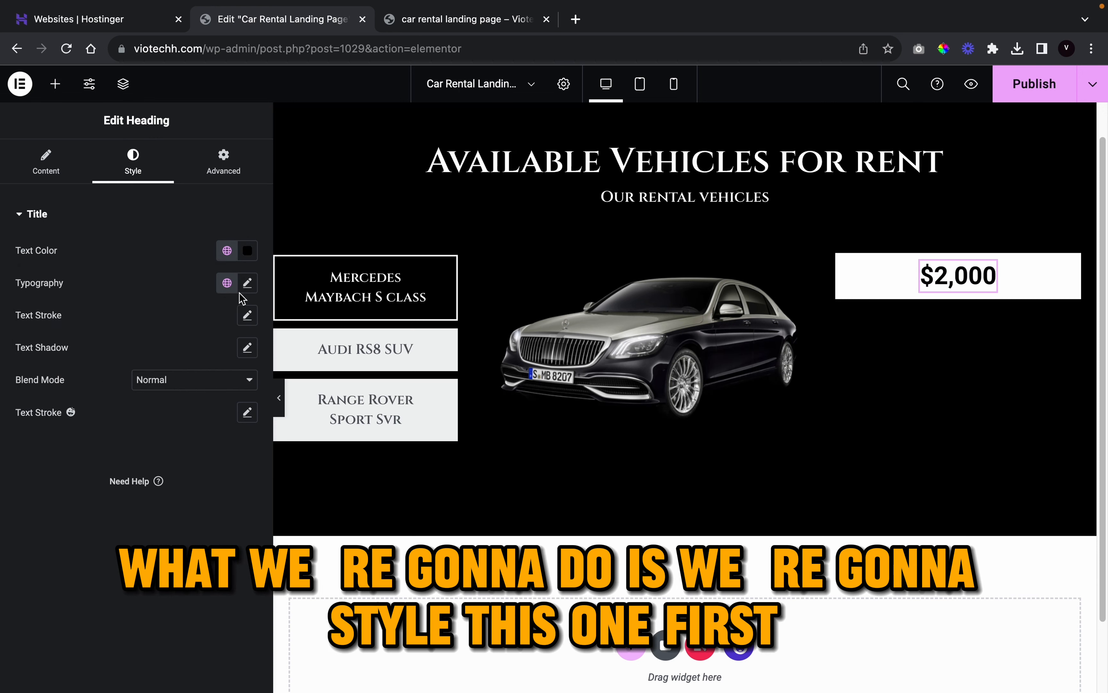
- Set the $2,000 heading's typography to the Cinzel font family with weight 700 (Bold)
click(247, 282)
click(173, 355)
text(c)
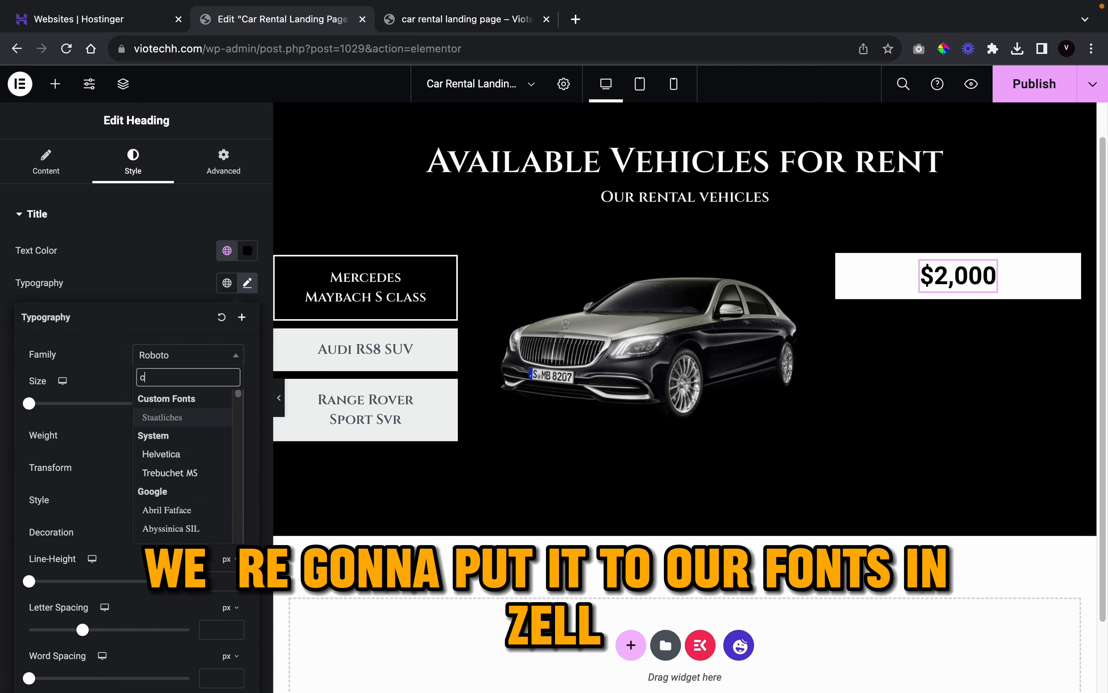
text(inzel)
click(169, 420)
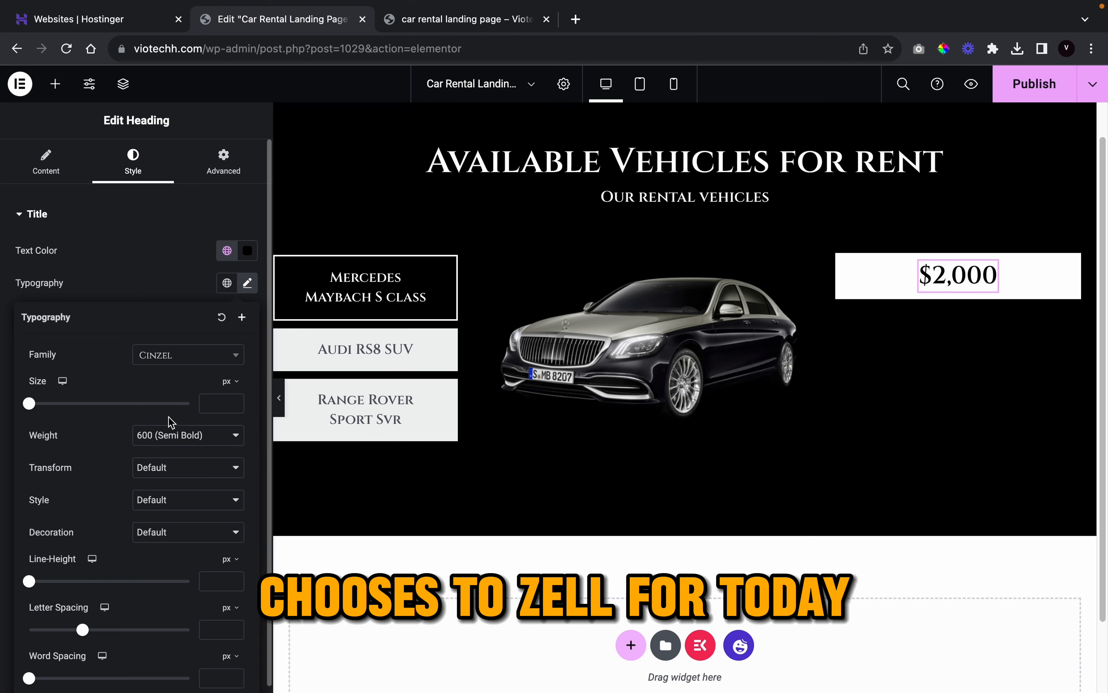
click(190, 435)
click(174, 451)
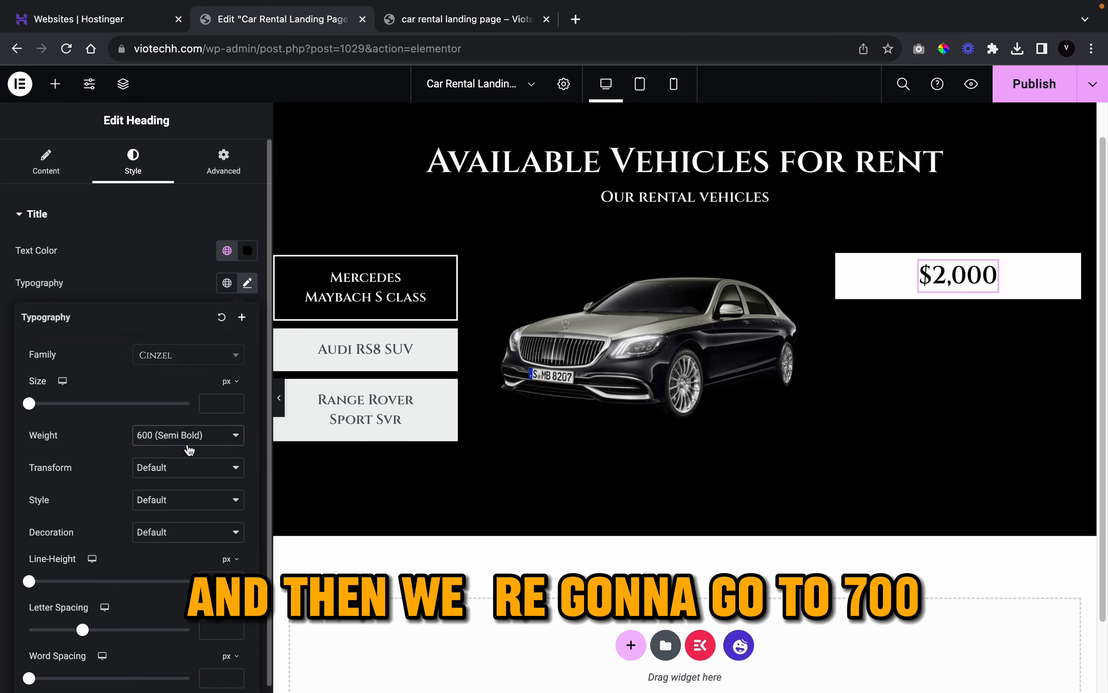
- Set the $2,000 heading's font size to 28 px
click(235, 403)
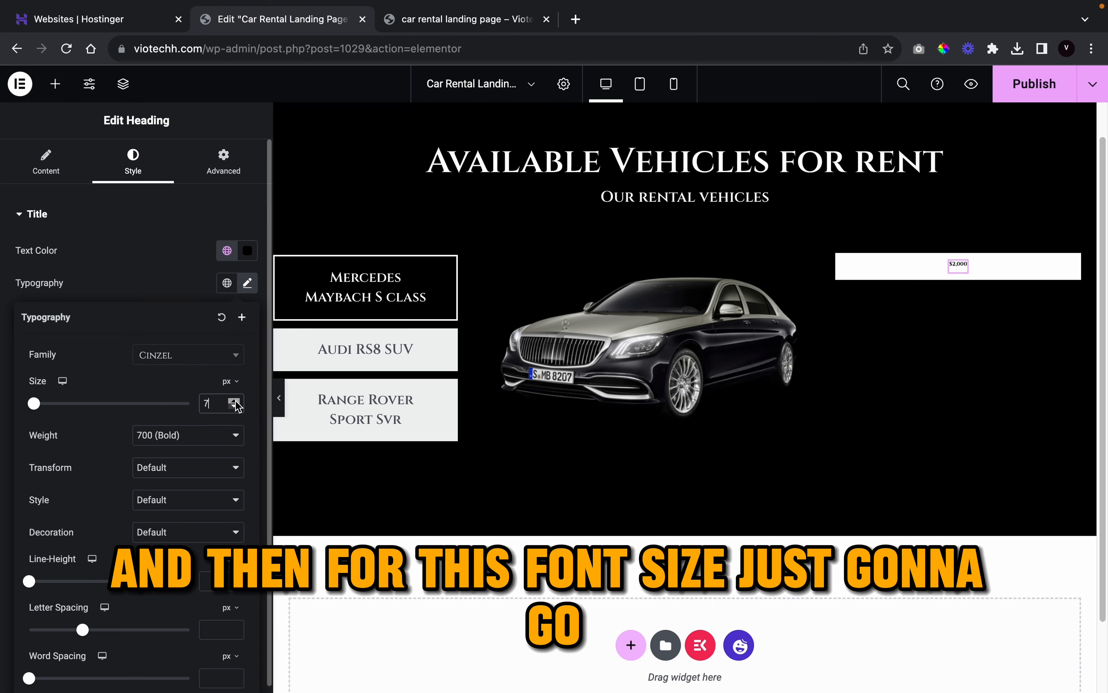
click(235, 401)
click(235, 401)
click(236, 401)
click(236, 401)
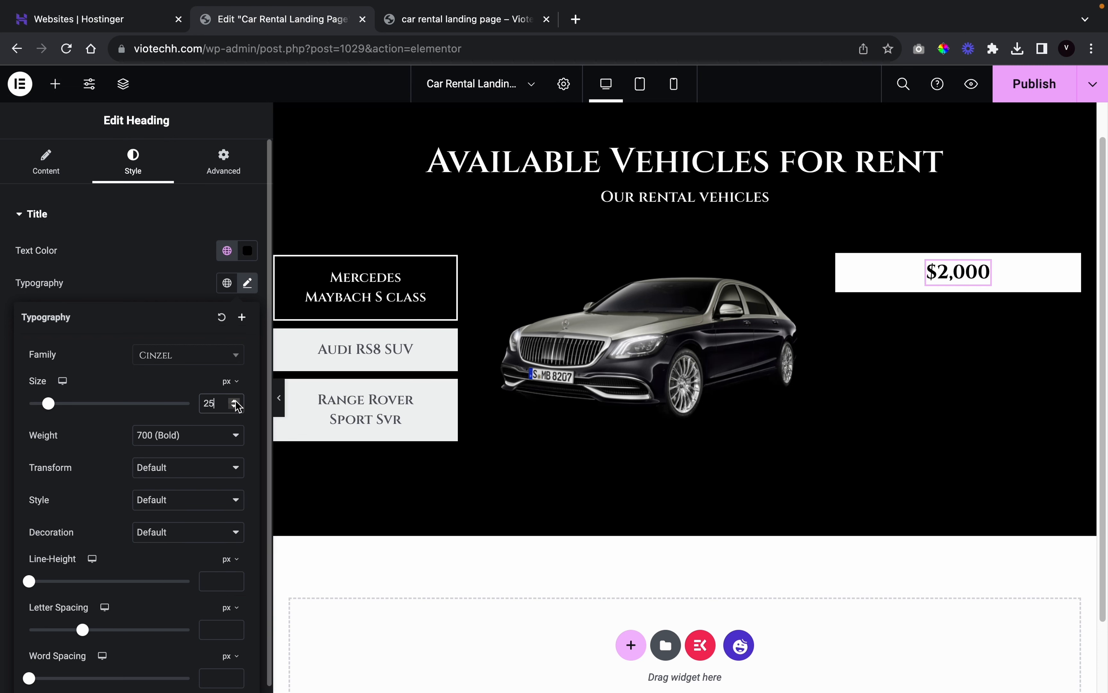
click(236, 401)
click(236, 402)
click(235, 401)
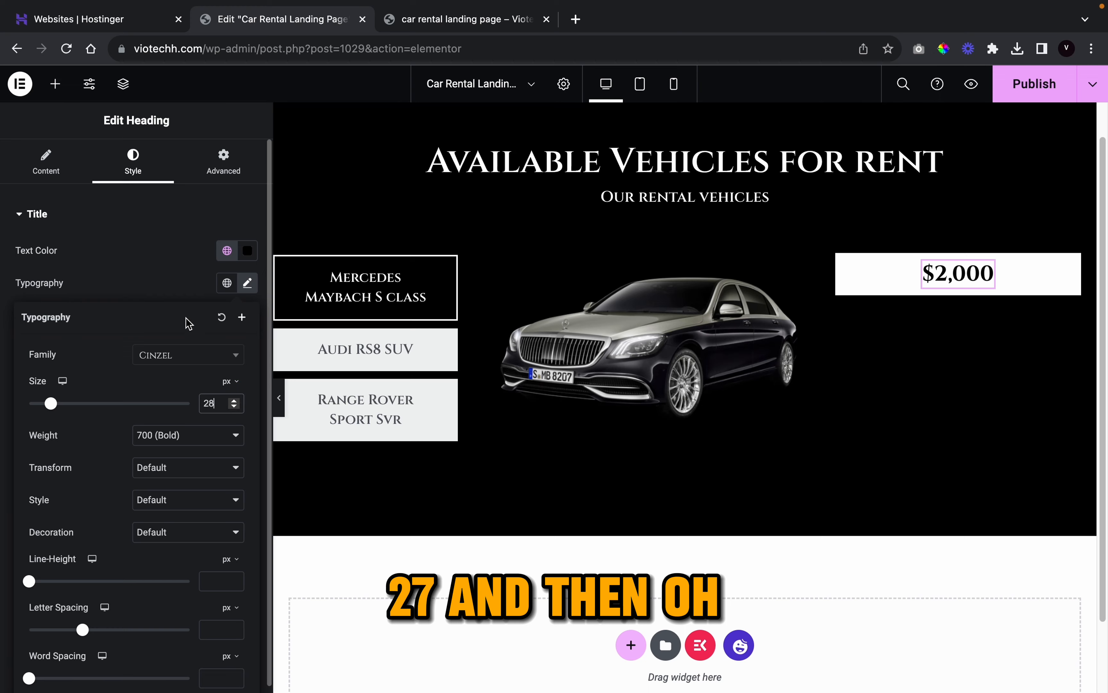
- Duplicate the $2,000 heading and set the white container's direction to horizontal row so both headings sit side by side
right_click(973, 281)
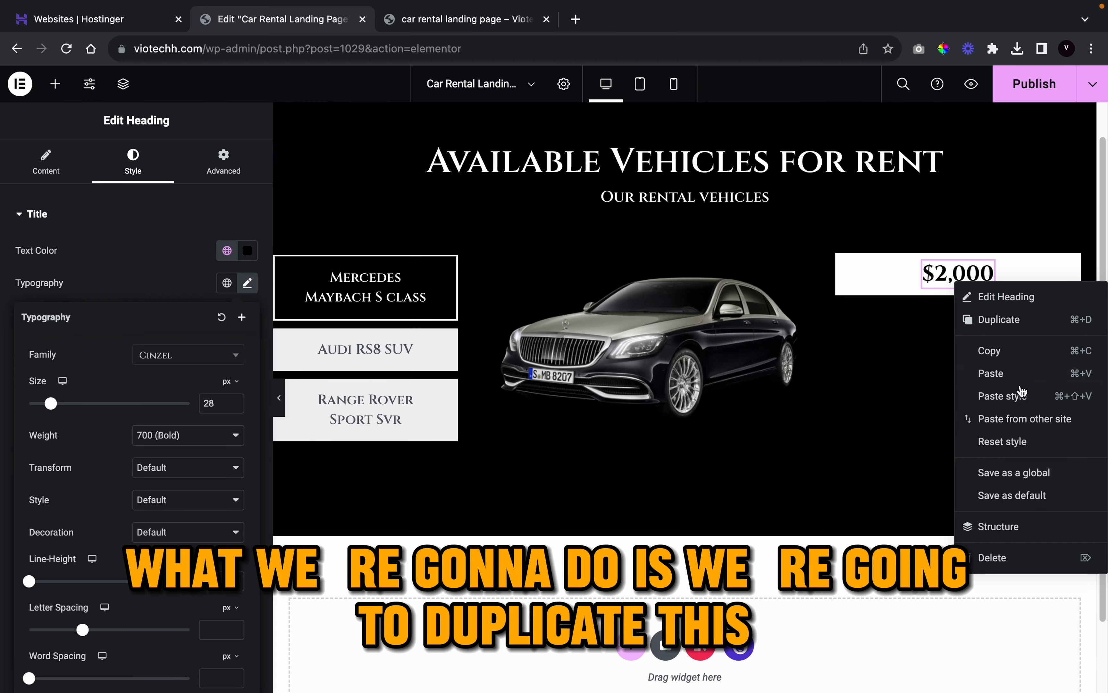
click(1008, 319)
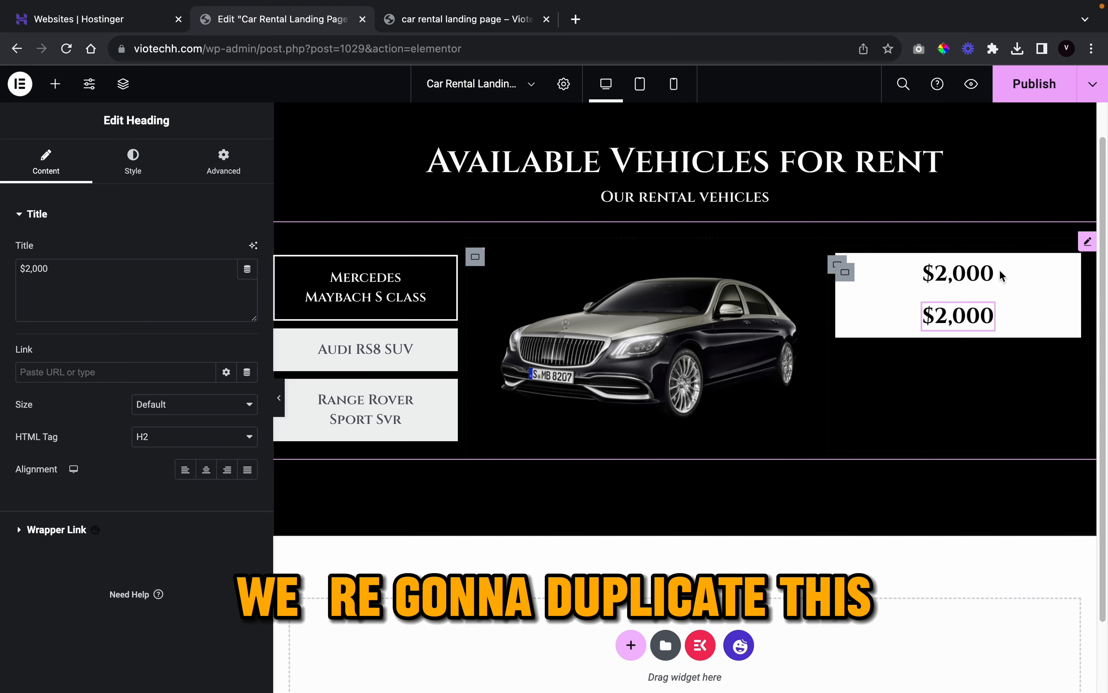
click(854, 278)
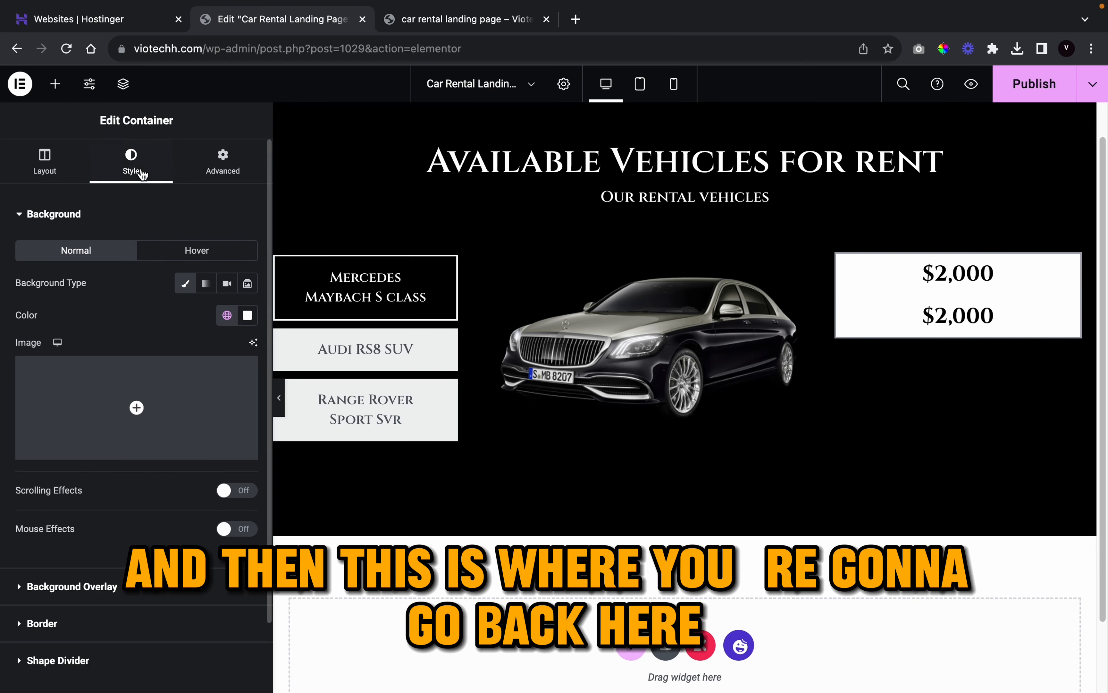
click(58, 183)
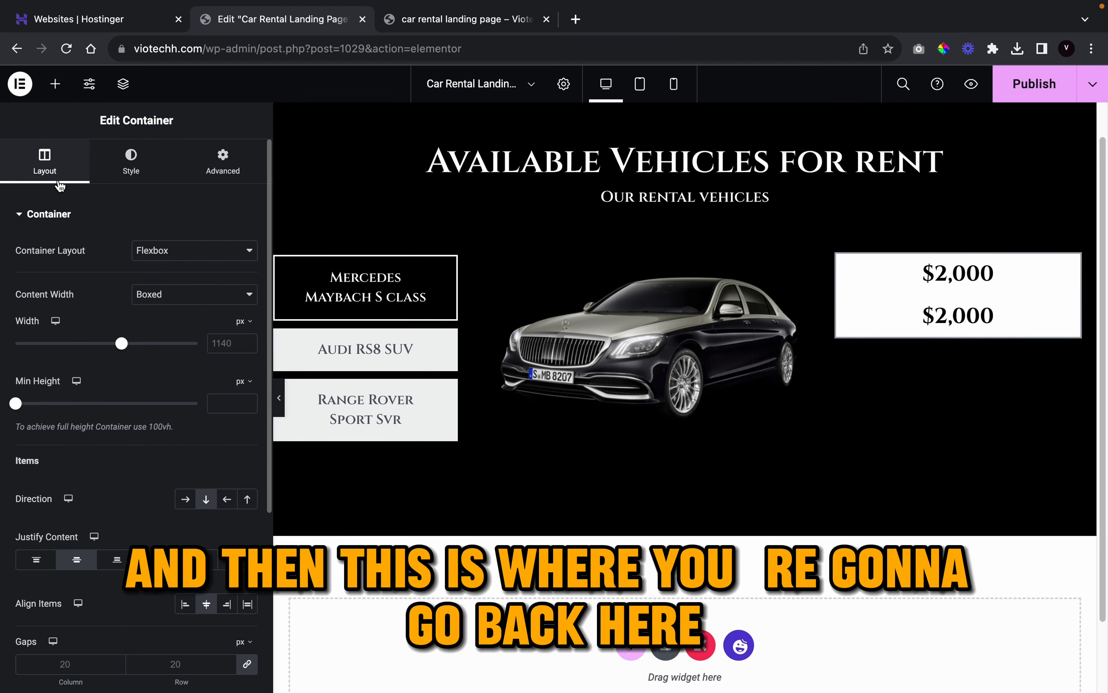
click(187, 499)
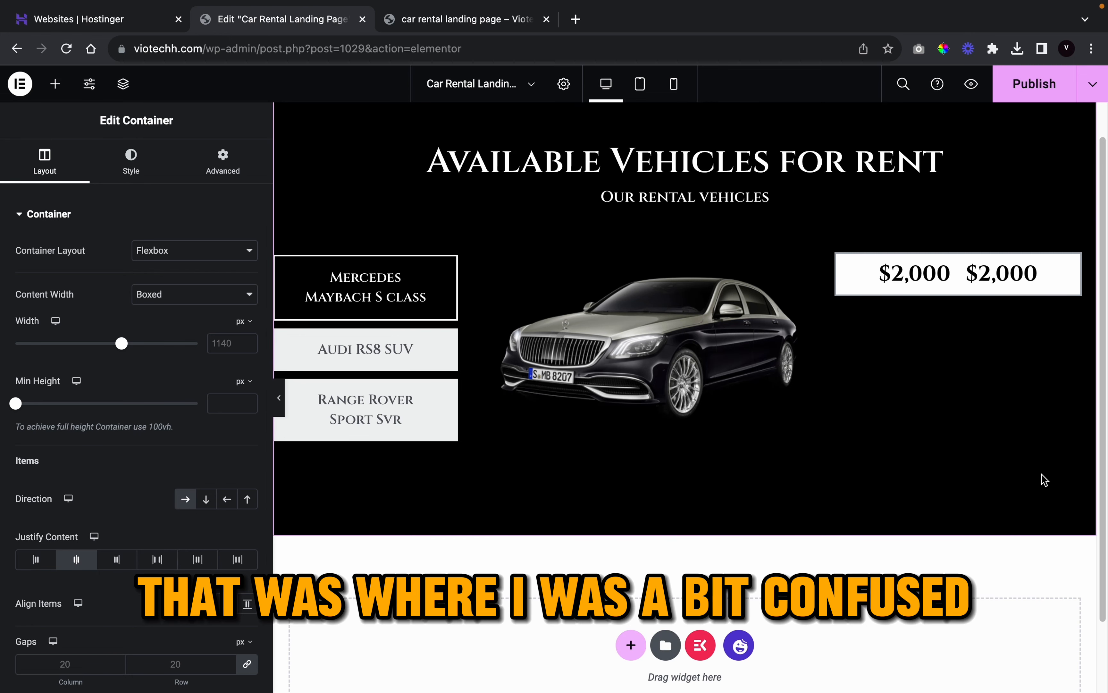
- Replace the second $2,000 heading's title with "/per day"
click(984, 277)
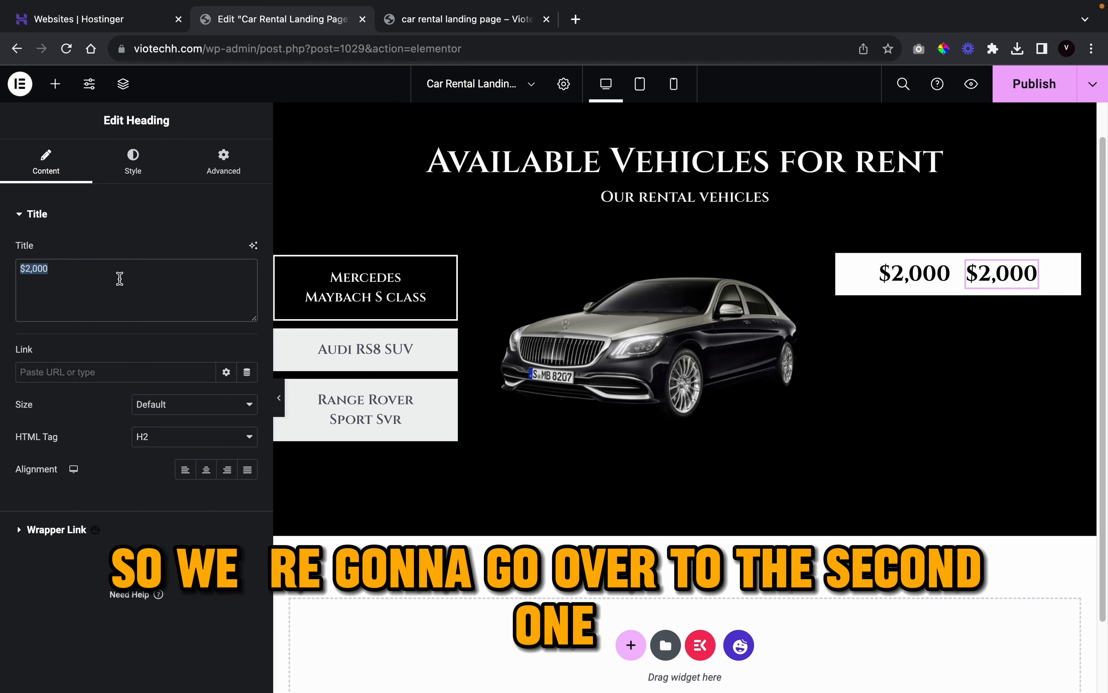
key(BackSpace)
text(/)
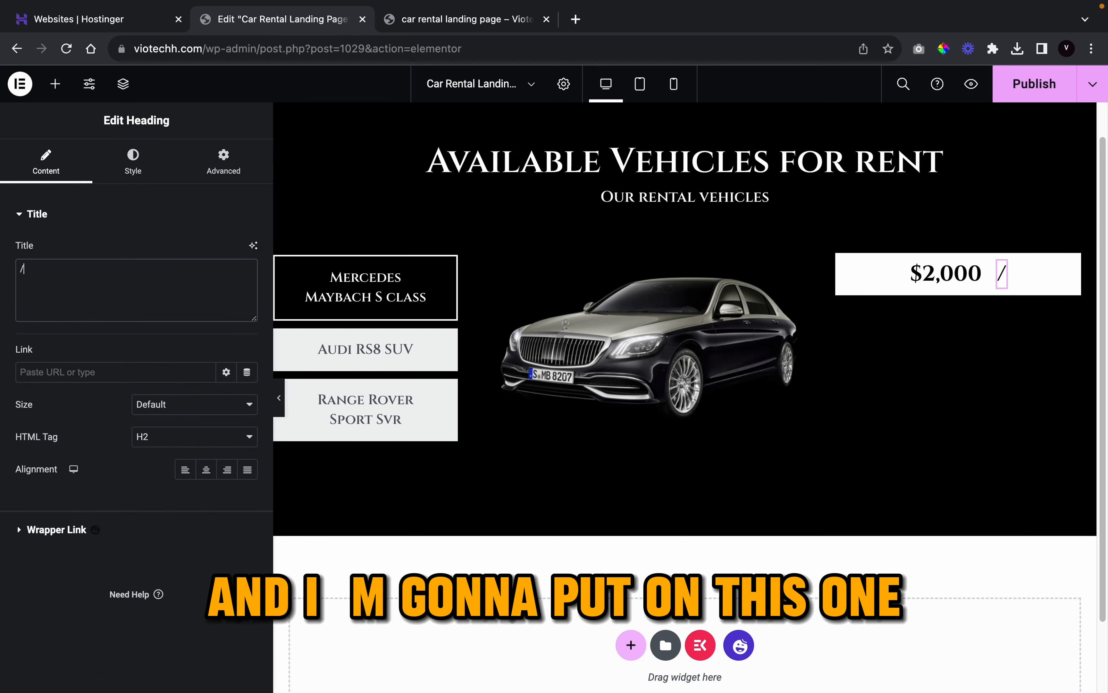
text(per dat)
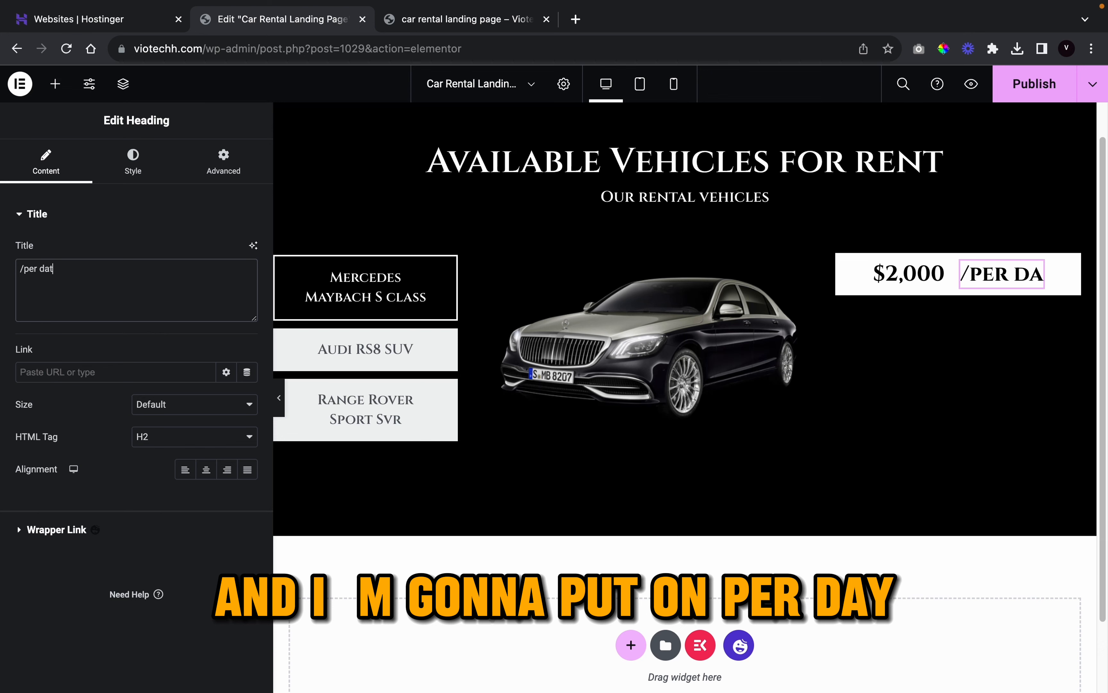
key(BackSpace)
text(y)
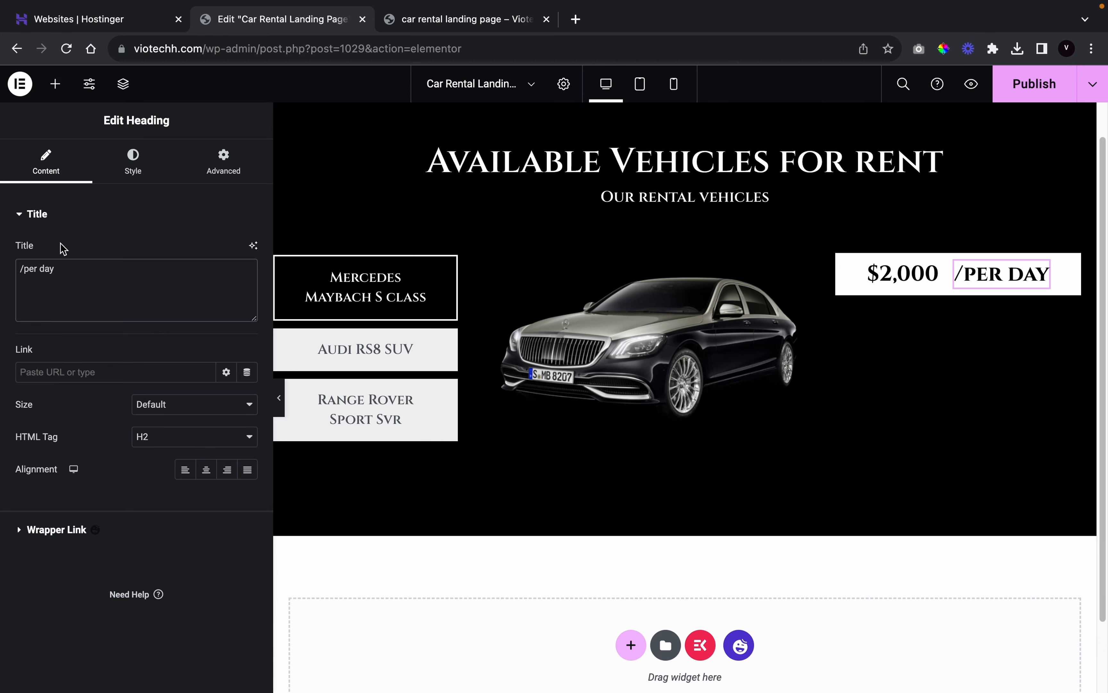
- Set the /per day heading's font size to 17 px and its weight to 600 (Semi Bold)
click(133, 162)
click(245, 282)
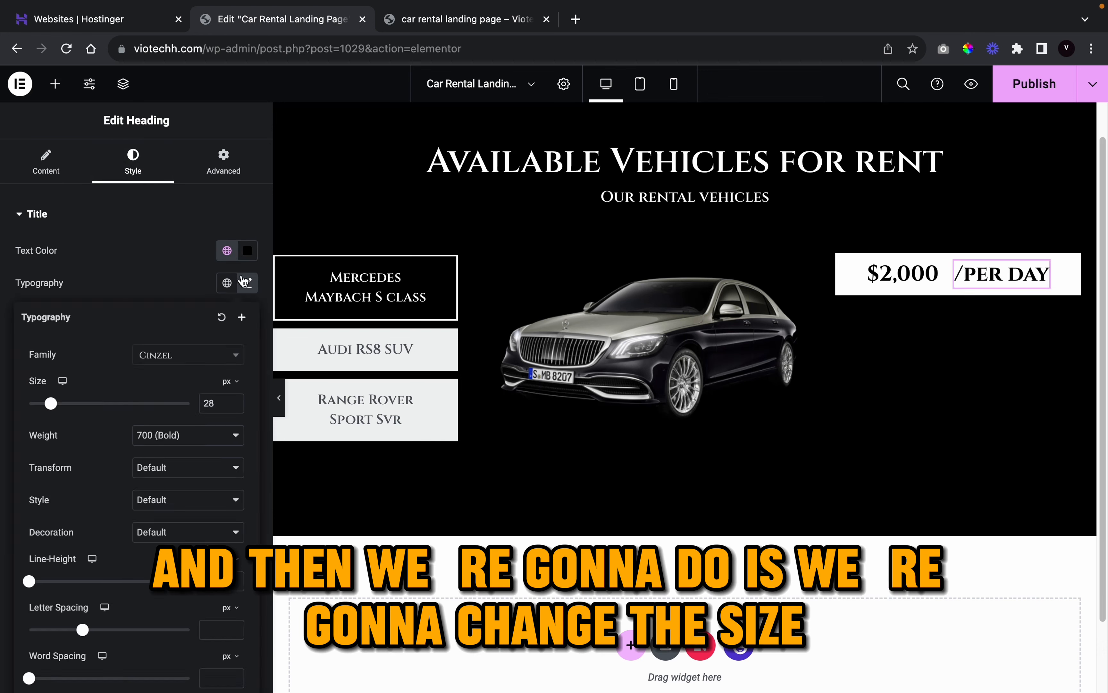
click(235, 407)
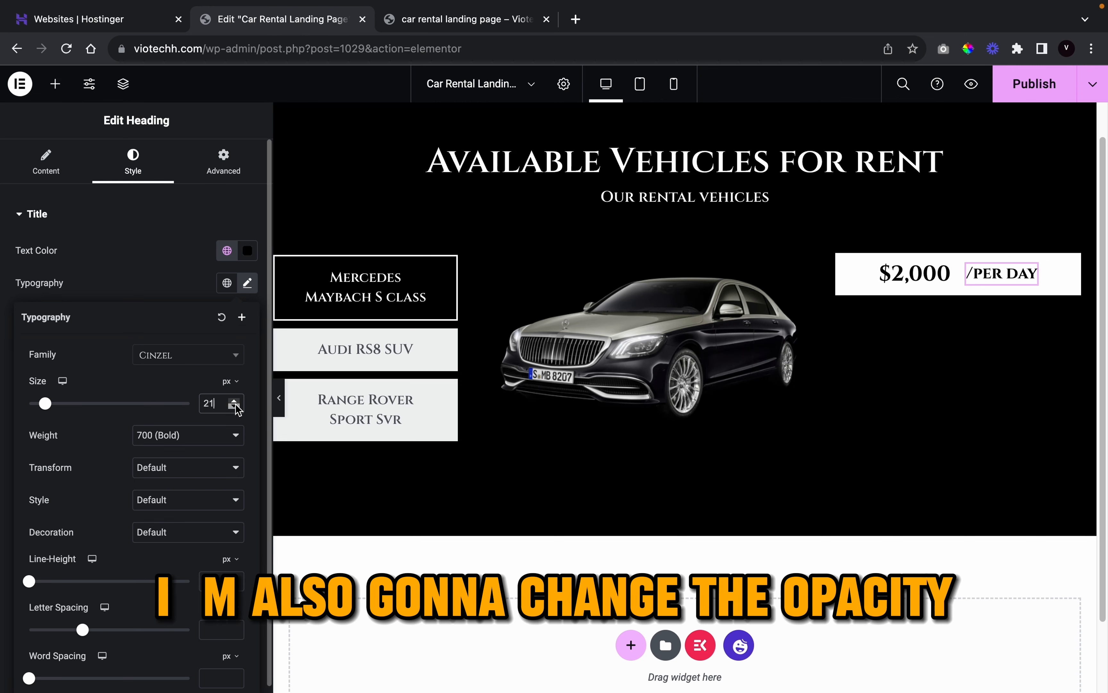
click(234, 406)
click(214, 438)
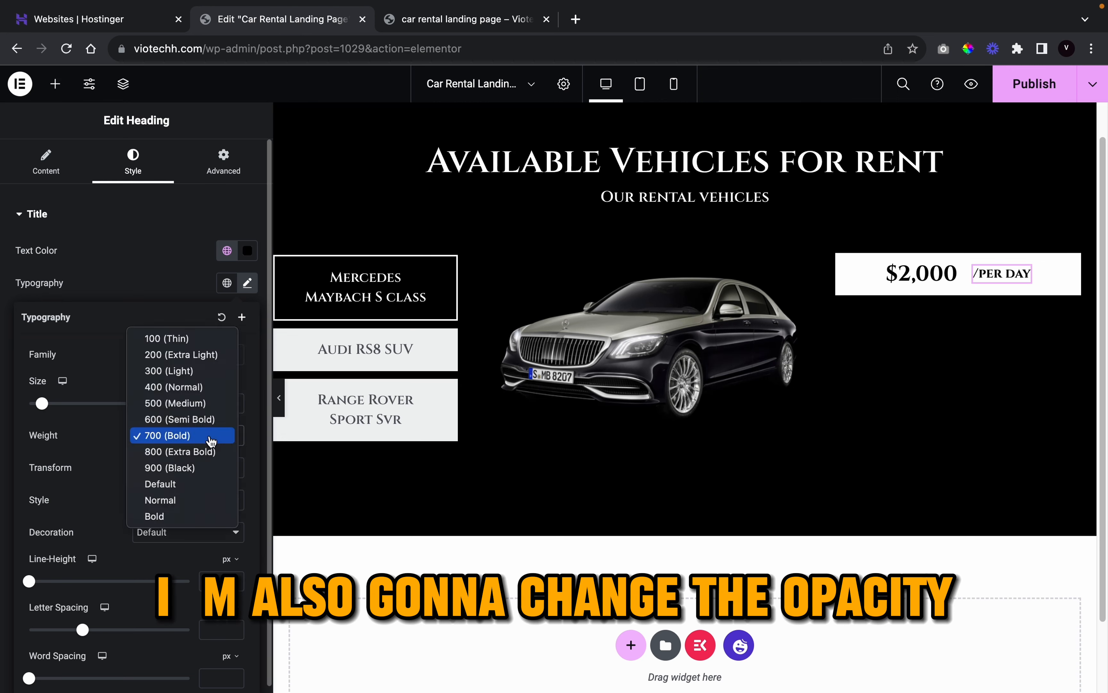
click(212, 420)
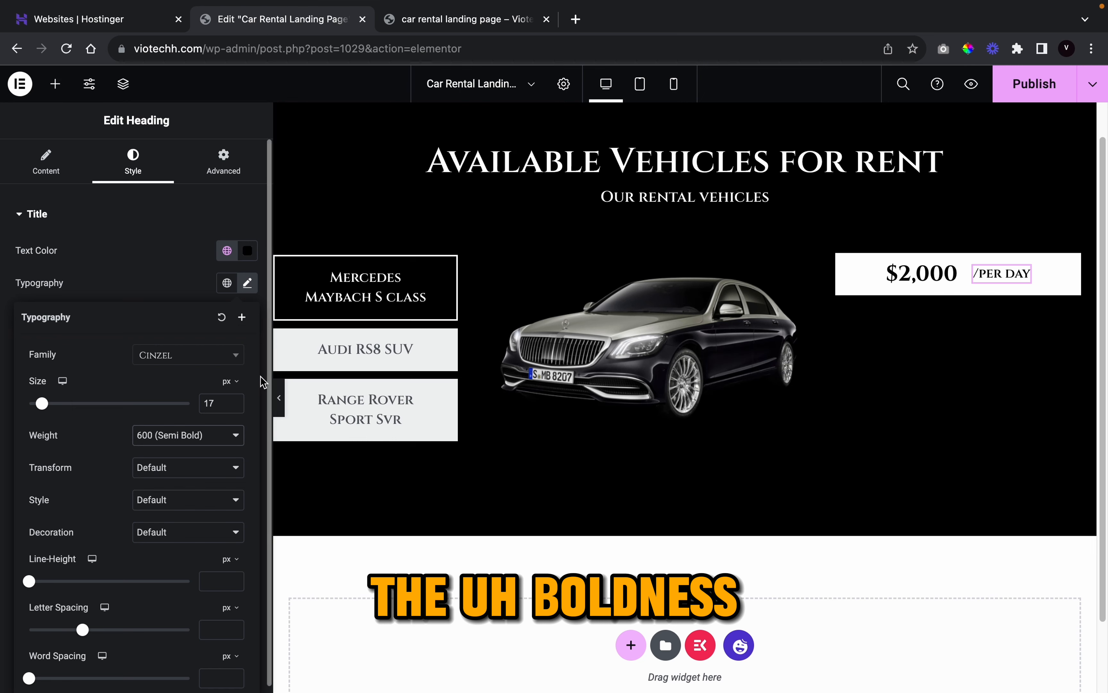
- Unlink the /per day heading's margins, set its left margin to -10 px, and check the section at full width
click(234, 171)
click(247, 267)
click(228, 267)
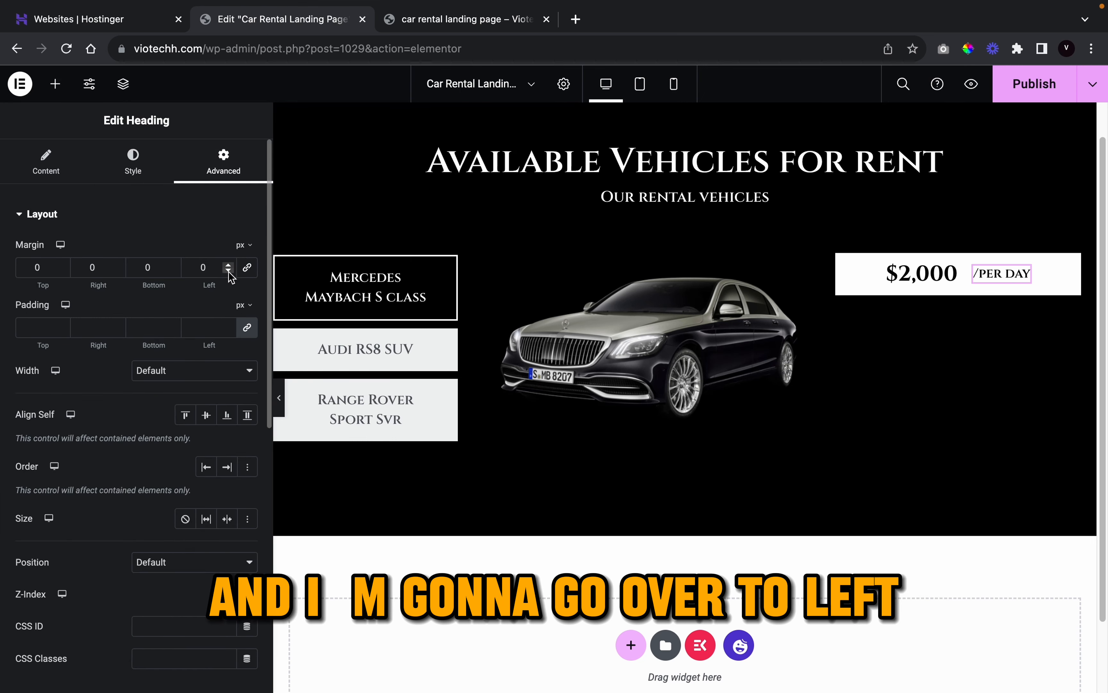
text(-10)
click(229, 266)
click(229, 266)
click(229, 265)
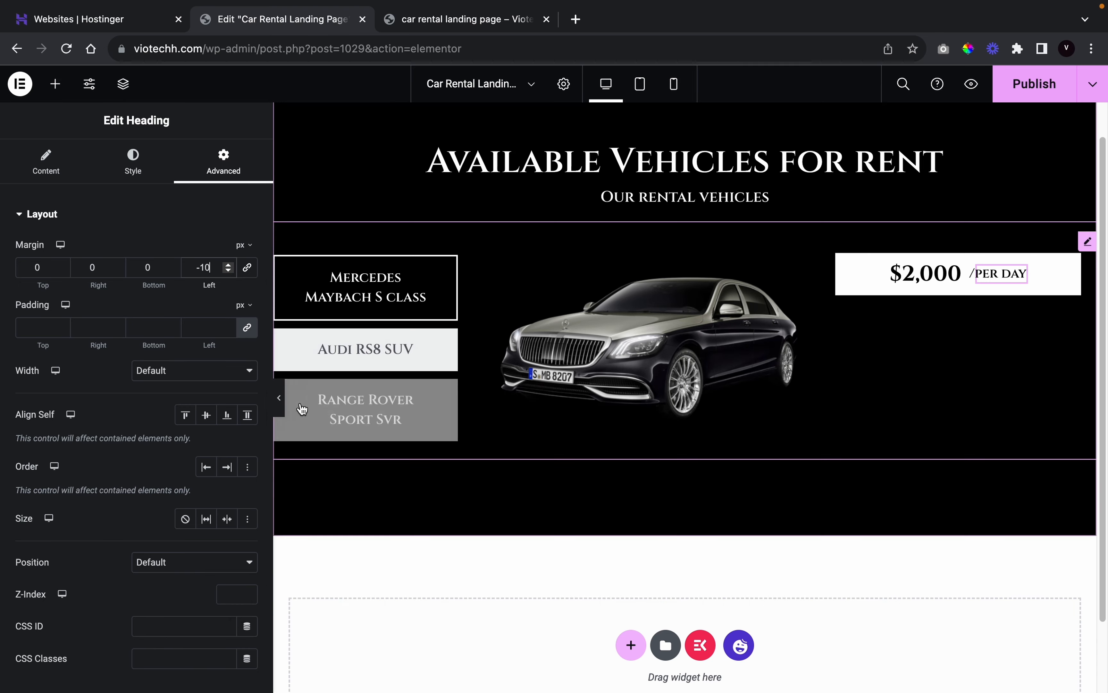
click(279, 398)
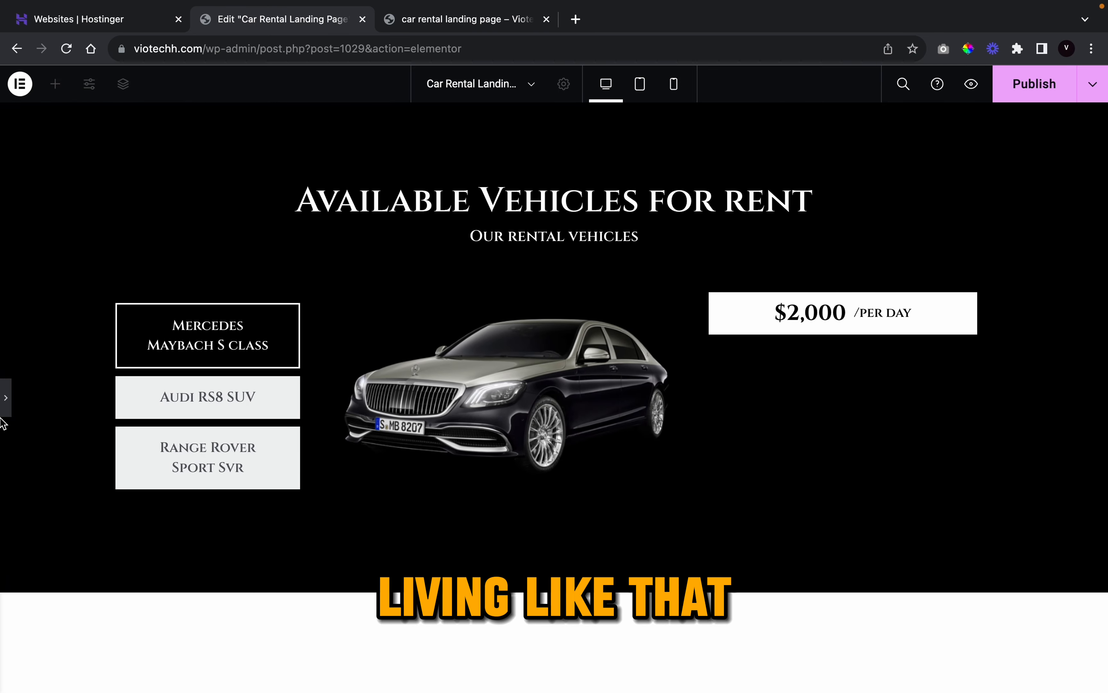
click(6, 398)
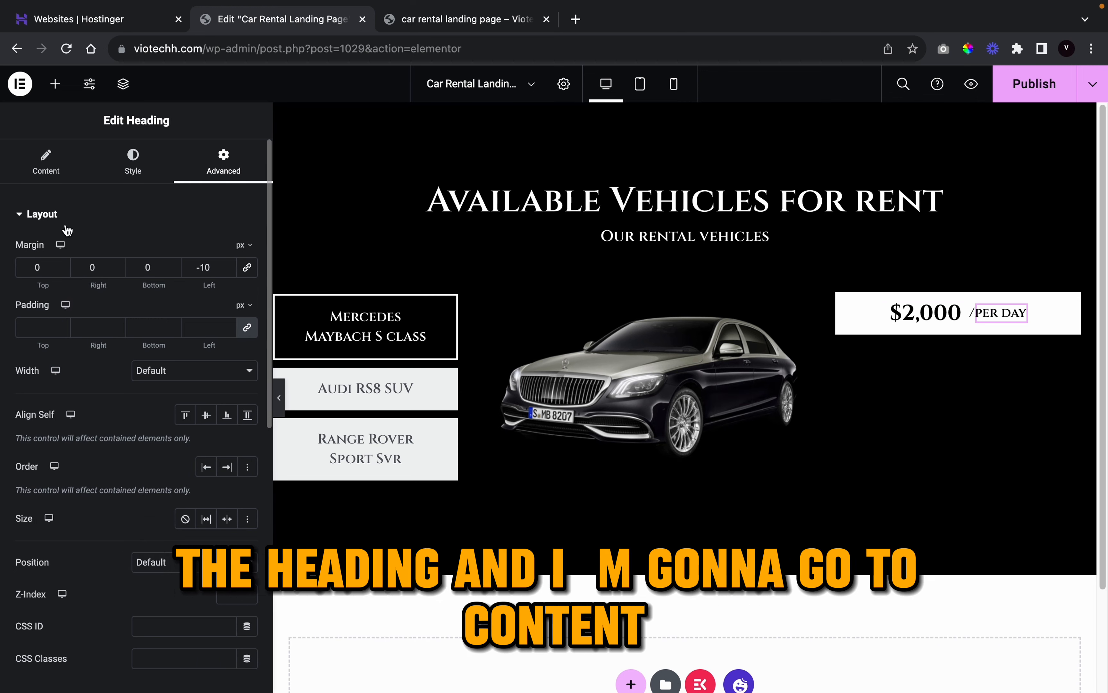
- Insert a space after the slash in the heading's title so it reads "/ per day", and check the section at full width
click(46, 167)
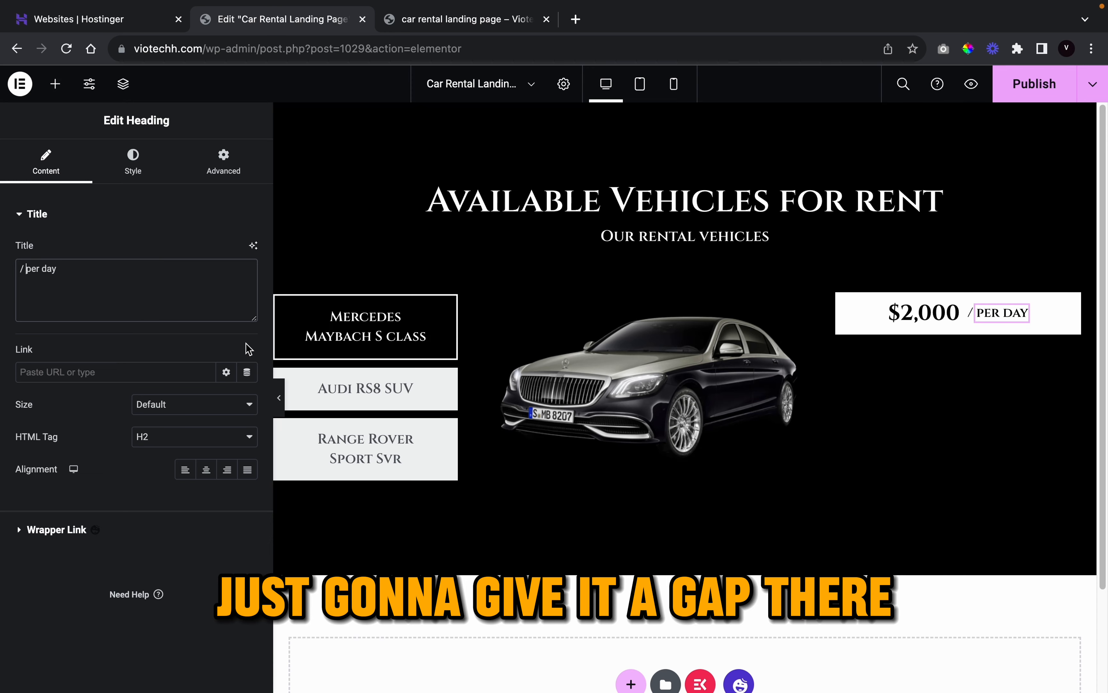
click(280, 398)
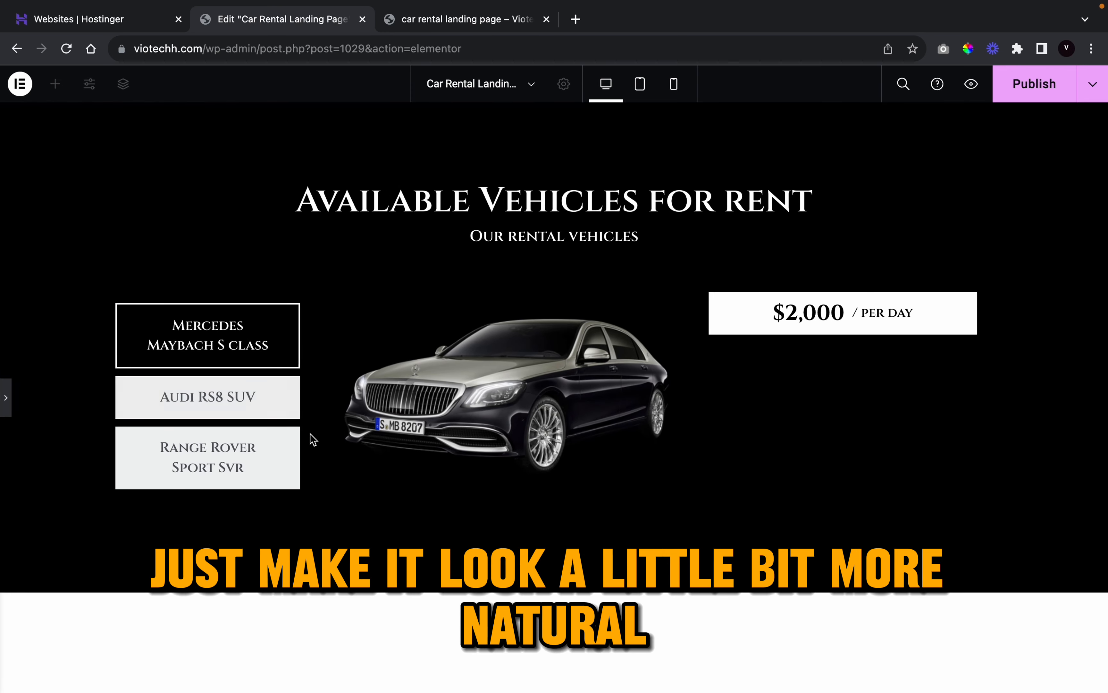
click(5, 397)
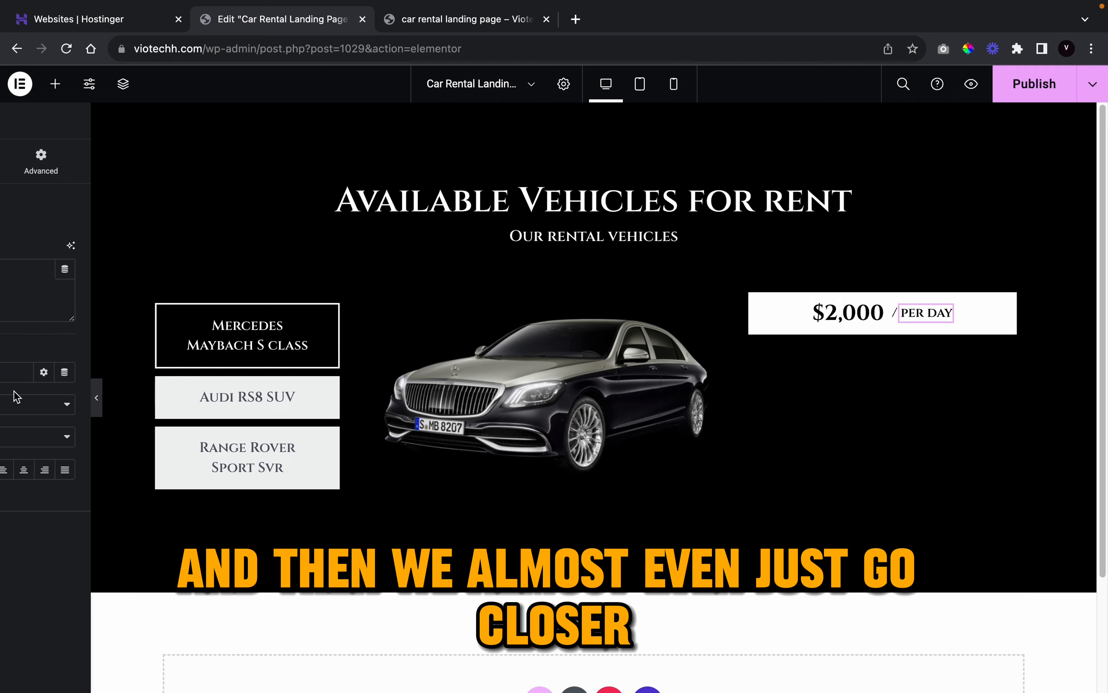
- Set the / per day heading's left margin to -13 px and view the section at full width
click(226, 163)
click(230, 271)
click(230, 270)
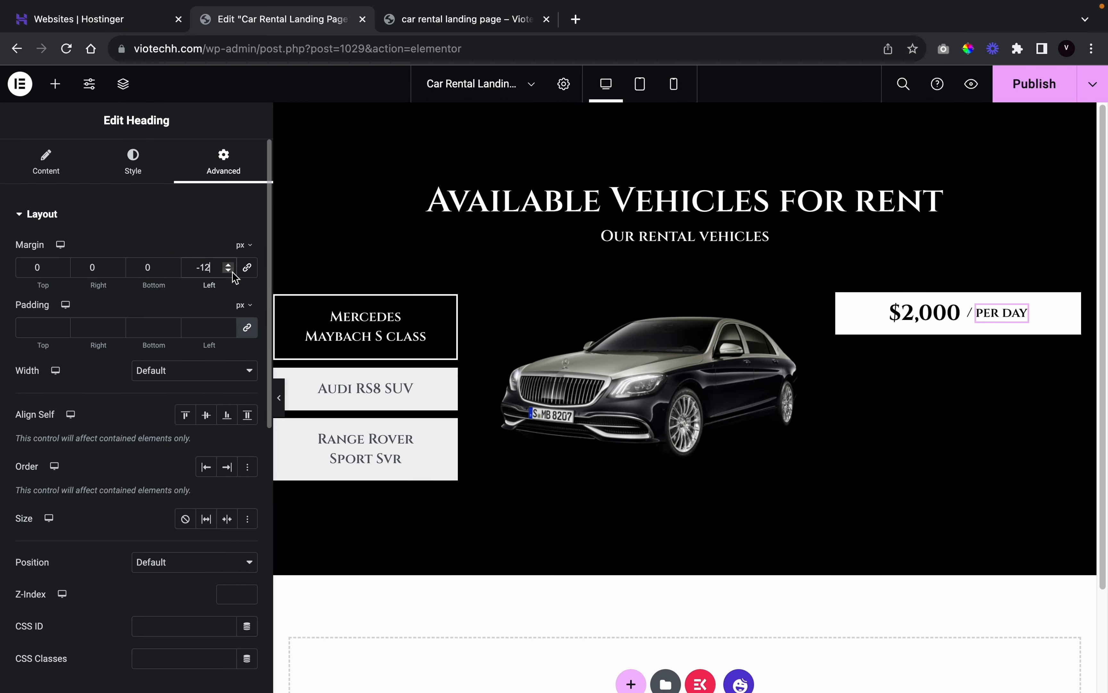
click(230, 270)
click(281, 398)
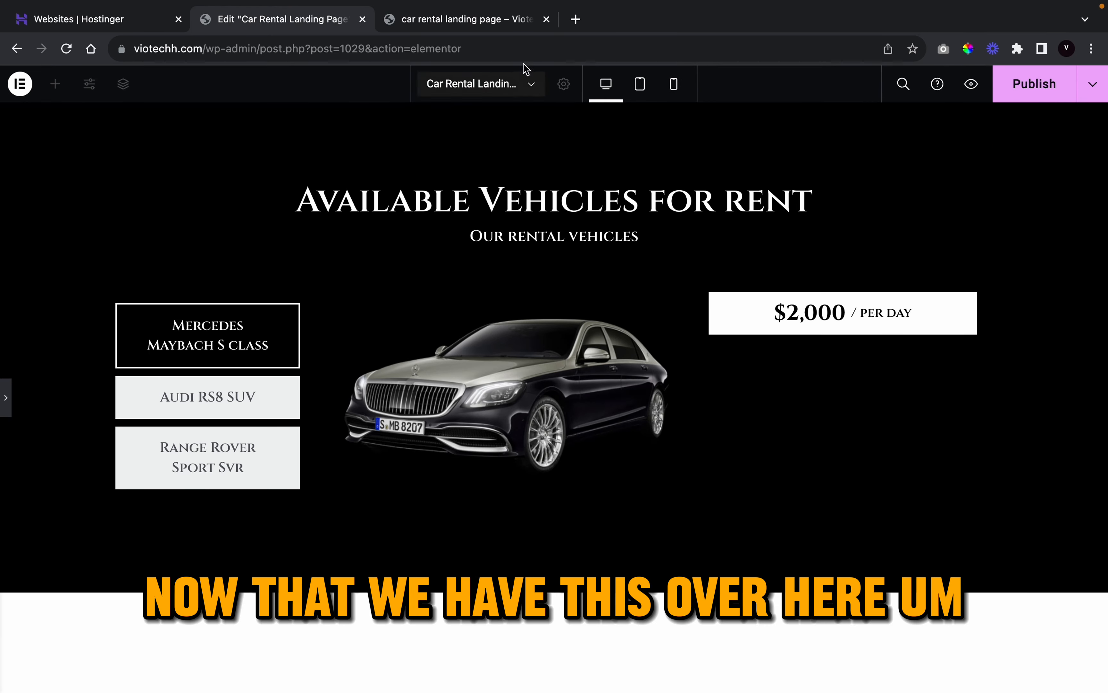
- Compare with the reference page, then set the white price container's padding to 15 px on all sides
click(507, 30)
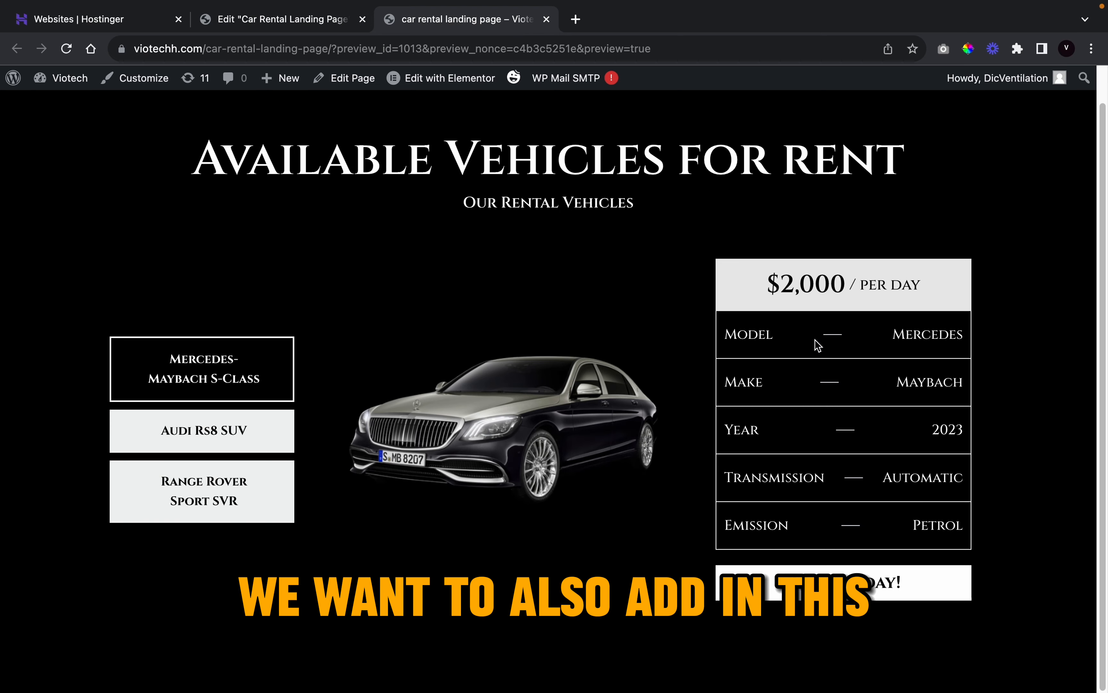
click(300, 41)
click(301, 26)
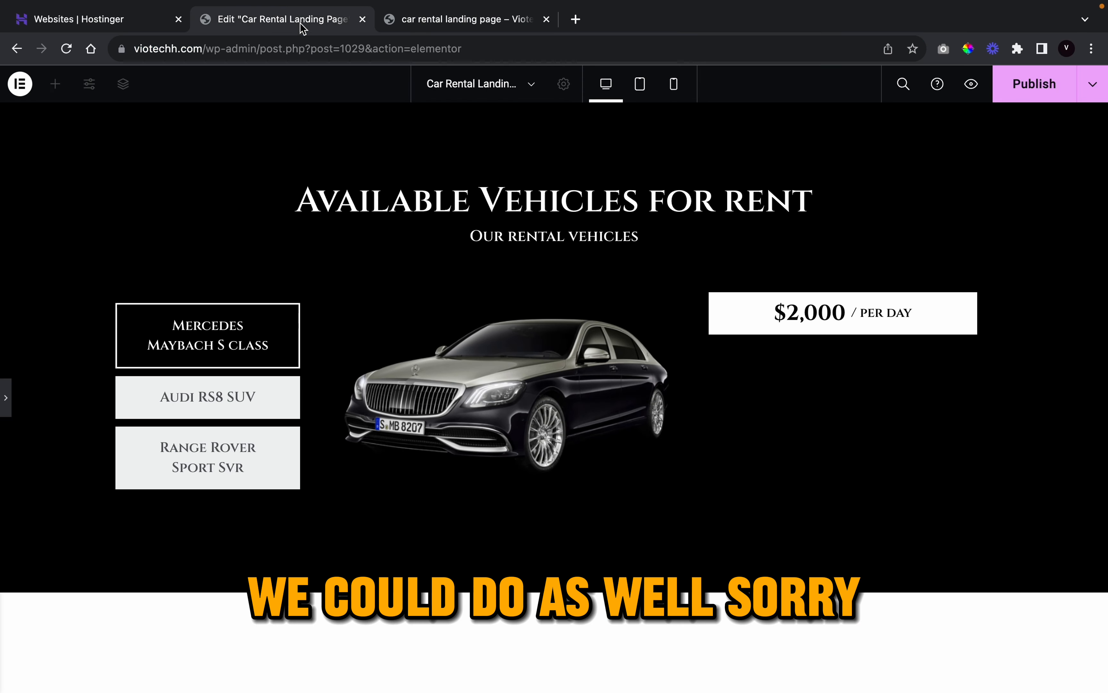
click(4, 410)
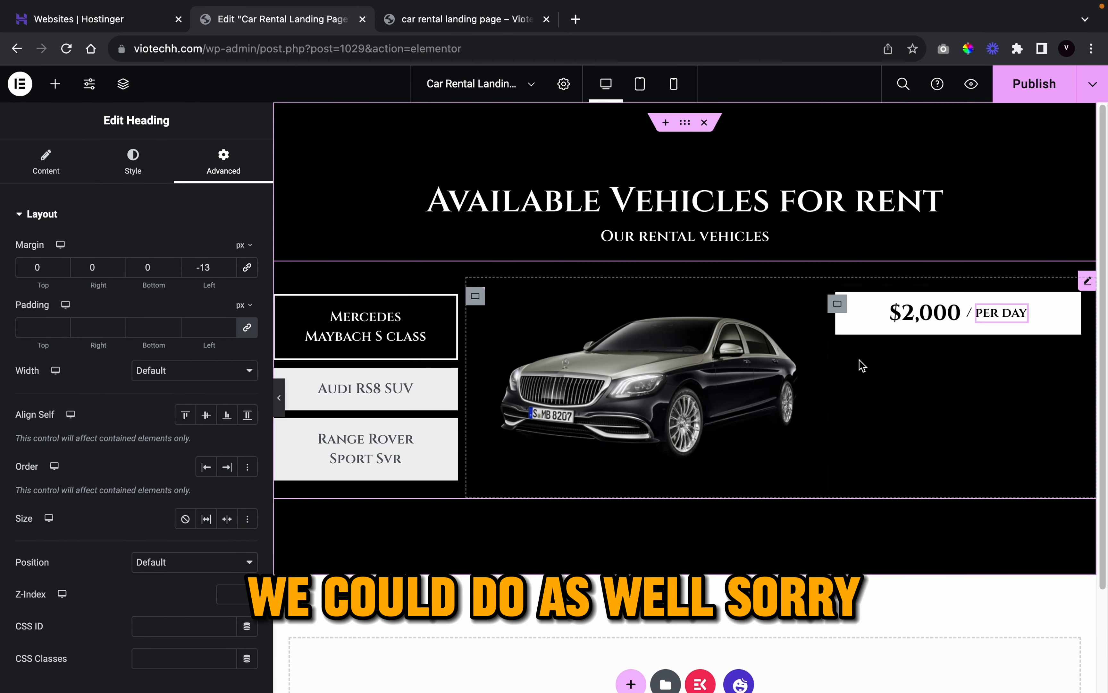
click(847, 312)
click(223, 160)
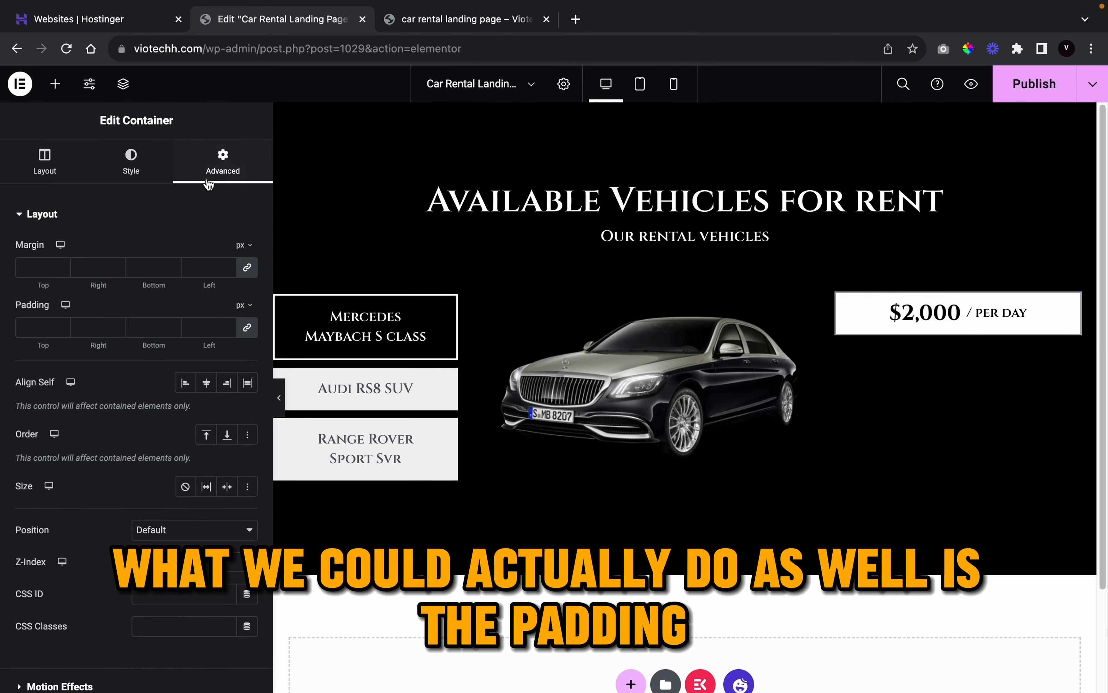
click(228, 325)
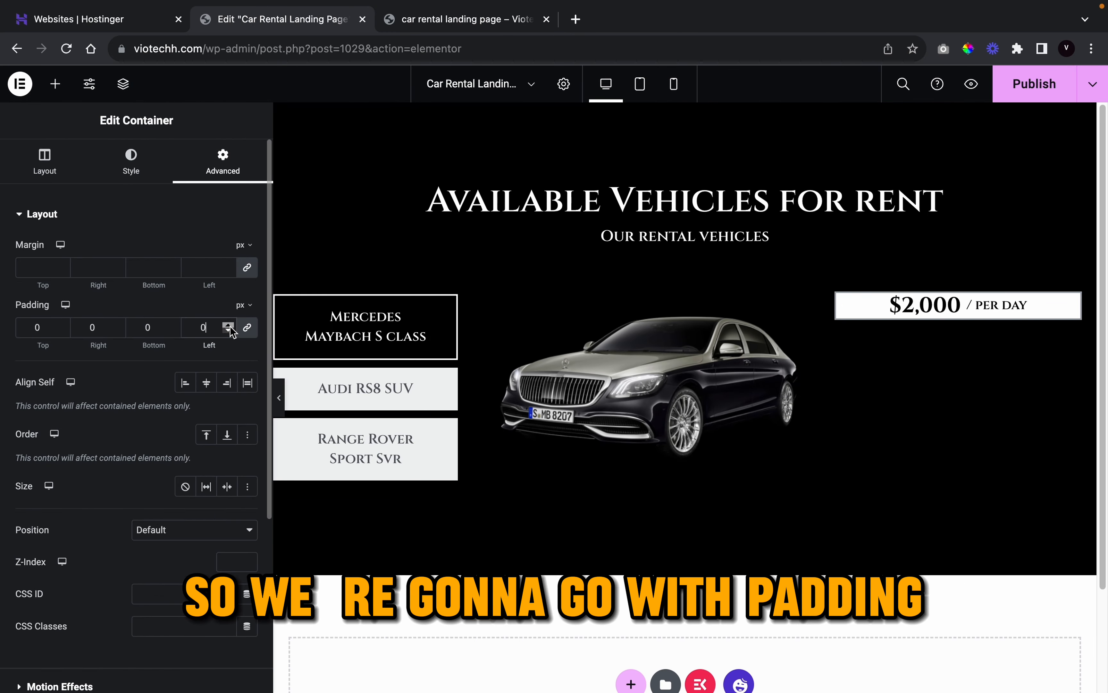
click(230, 326)
click(230, 327)
click(231, 327)
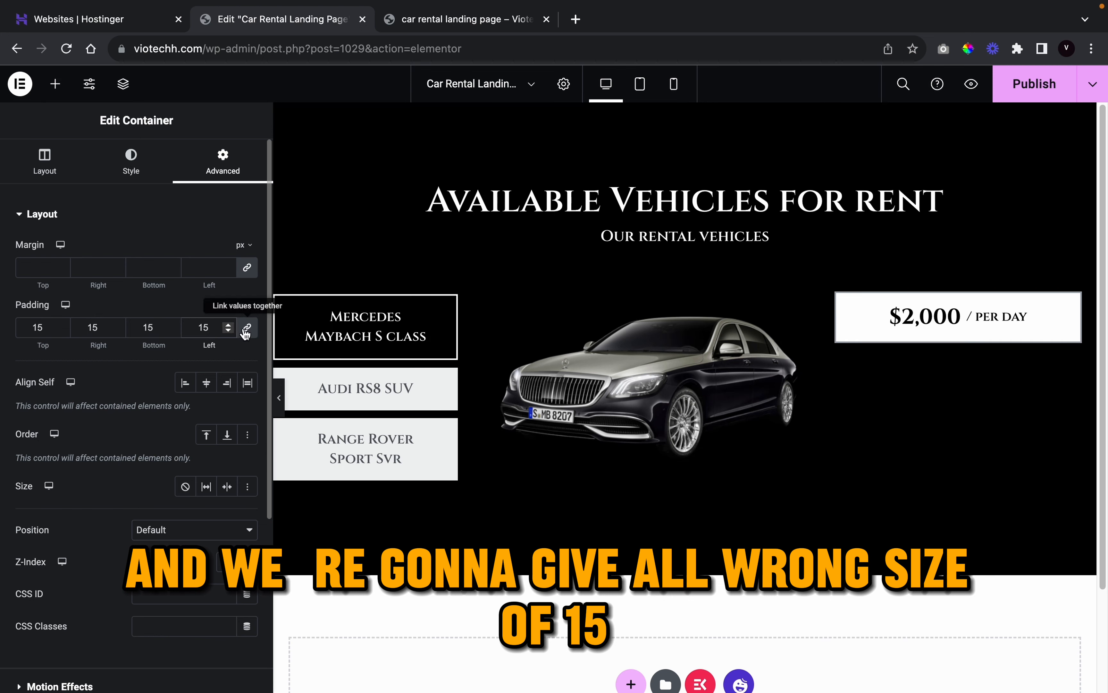
- Set the white price container's left and right padding to 10 px
double_click(219, 330)
text(1)
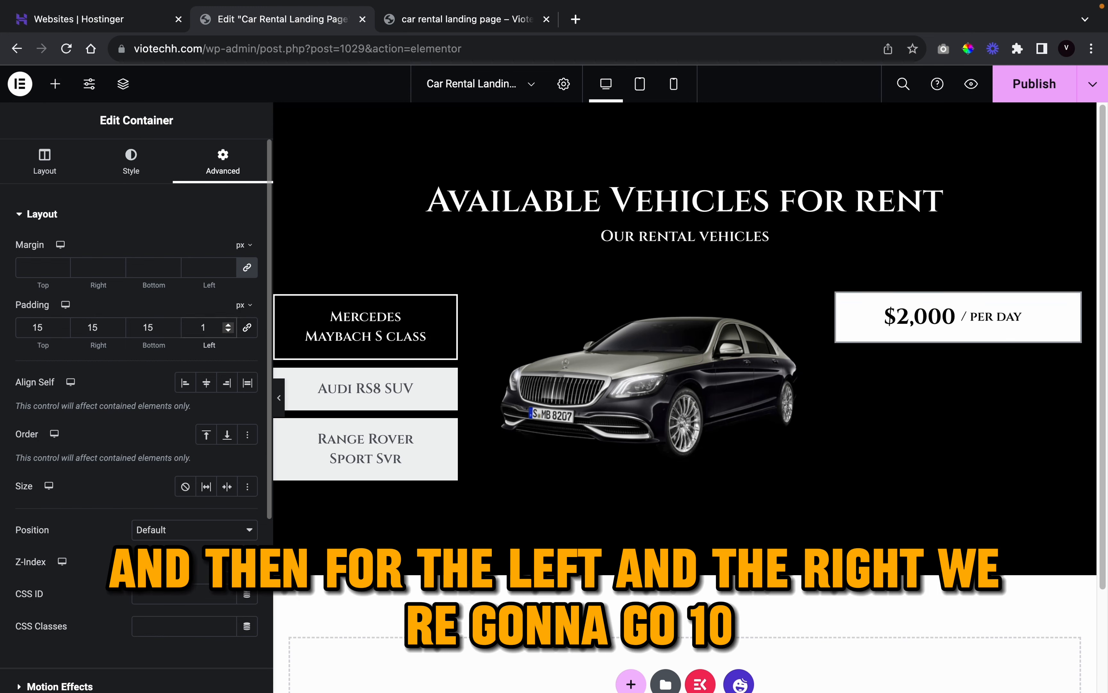
text(0)
double_click(115, 327)
text(10)
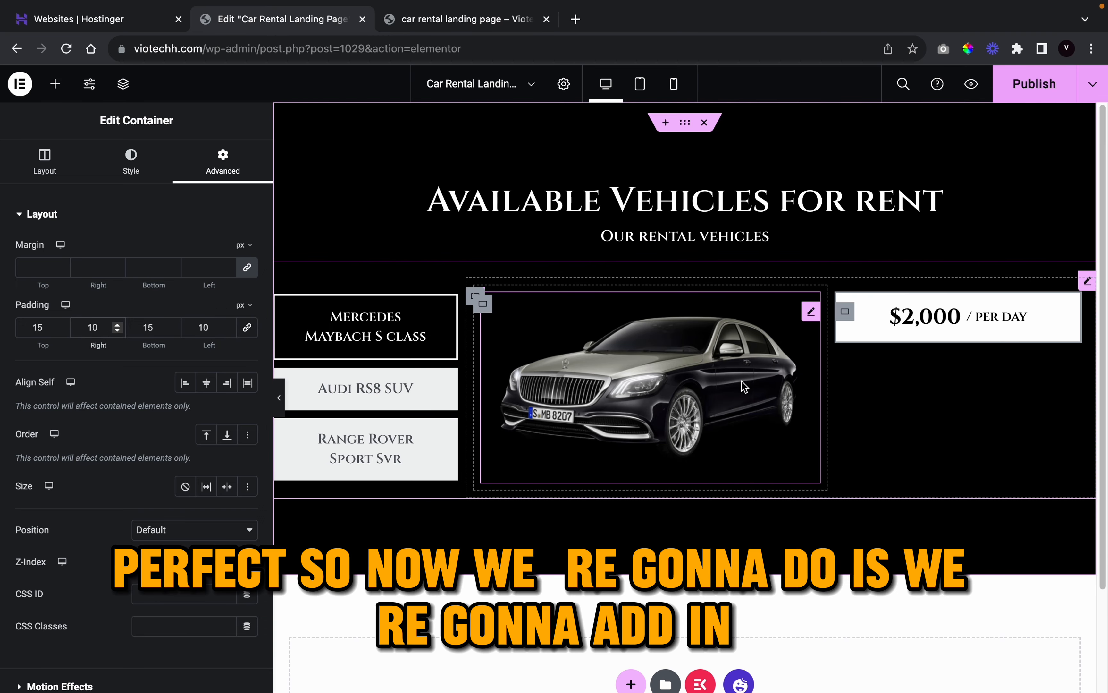
- Check the specification rows on the reference page, then add a new container directly below the white price container
click(446, 20)
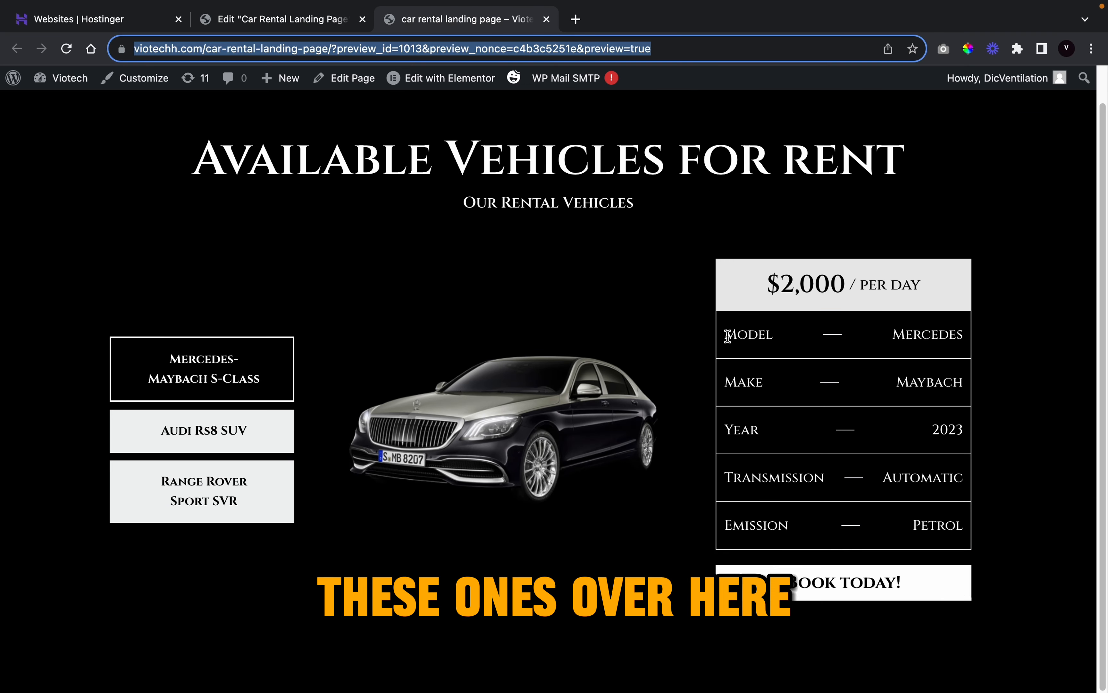
click(306, 28)
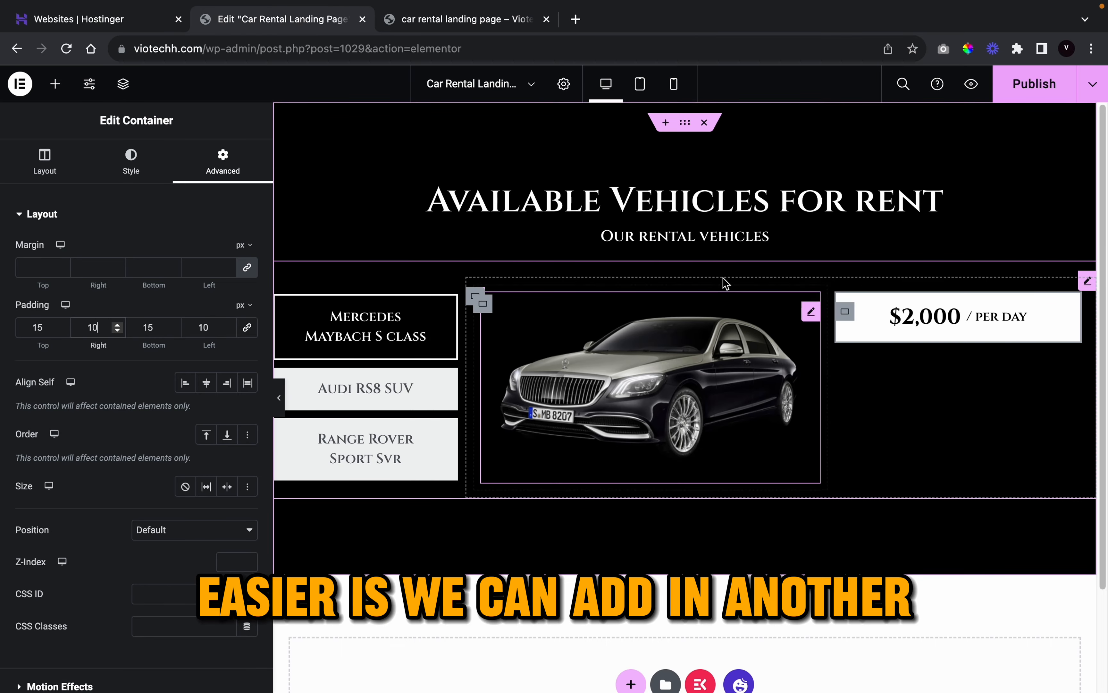
click(55, 84)
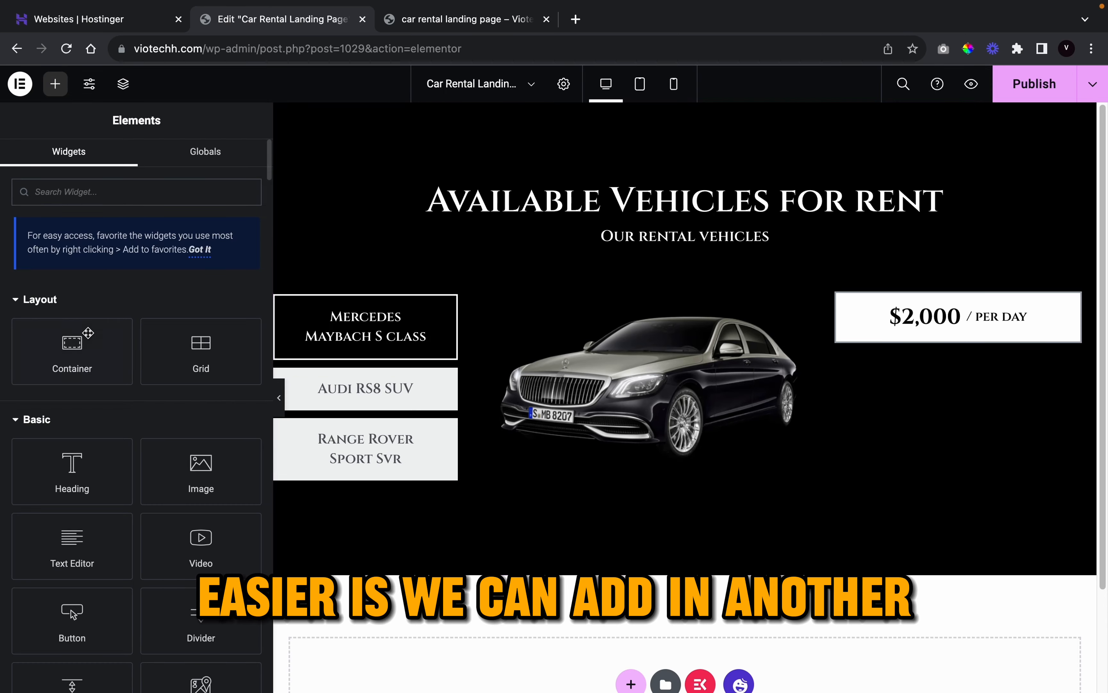
drag(80, 372, 990, 326)
drag(982, 347, 955, 348)
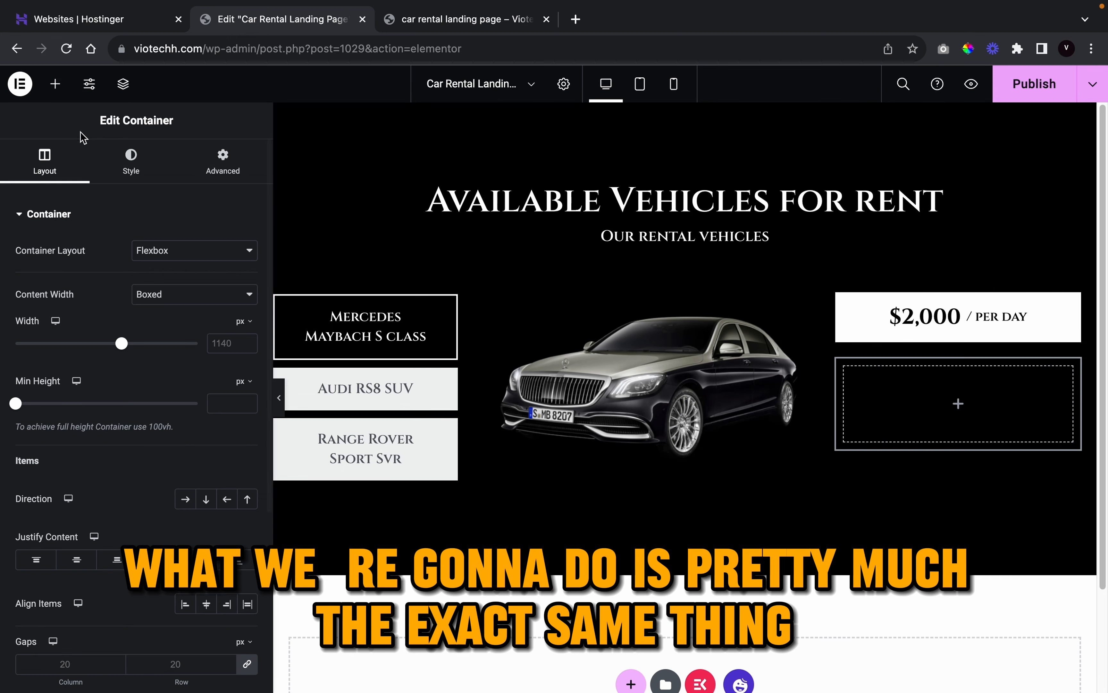
- Give the new empty container a solid 2 px border in the global color #F7F7F7
click(131, 163)
click(75, 380)
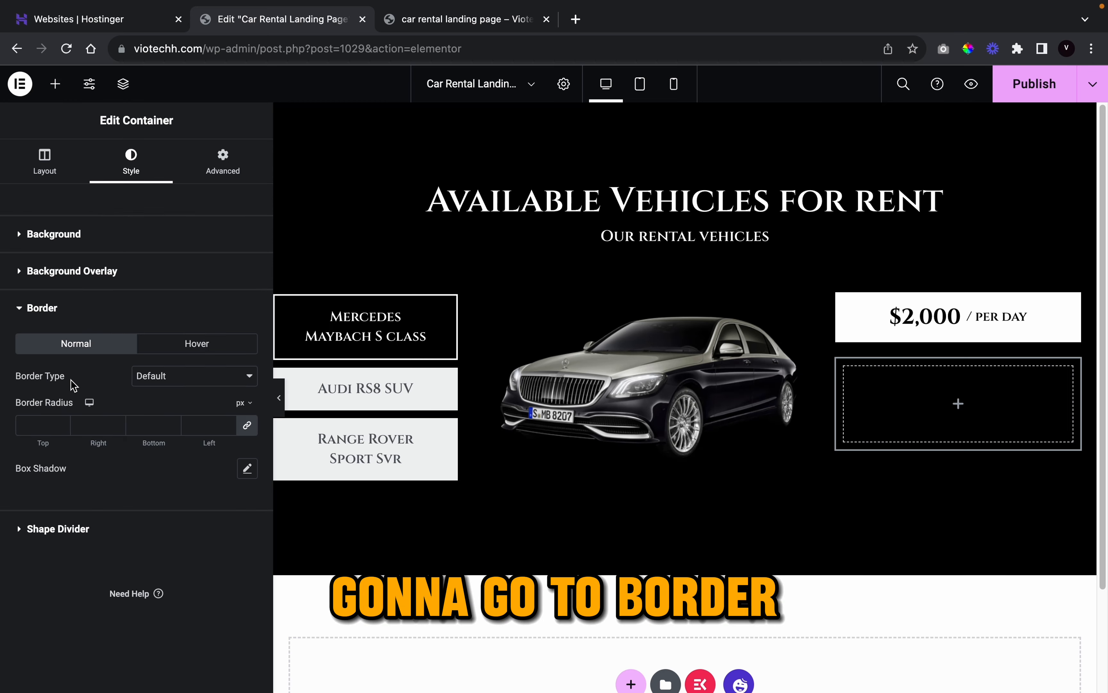
click(181, 383)
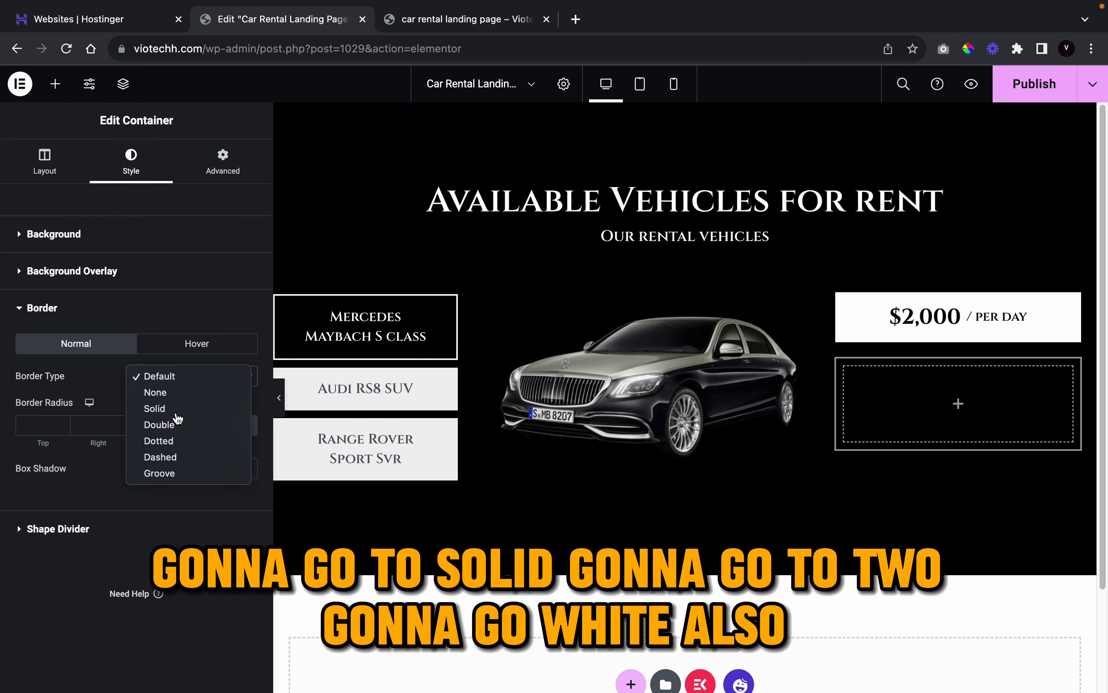
click(175, 403)
click(228, 424)
click(228, 424)
click(226, 467)
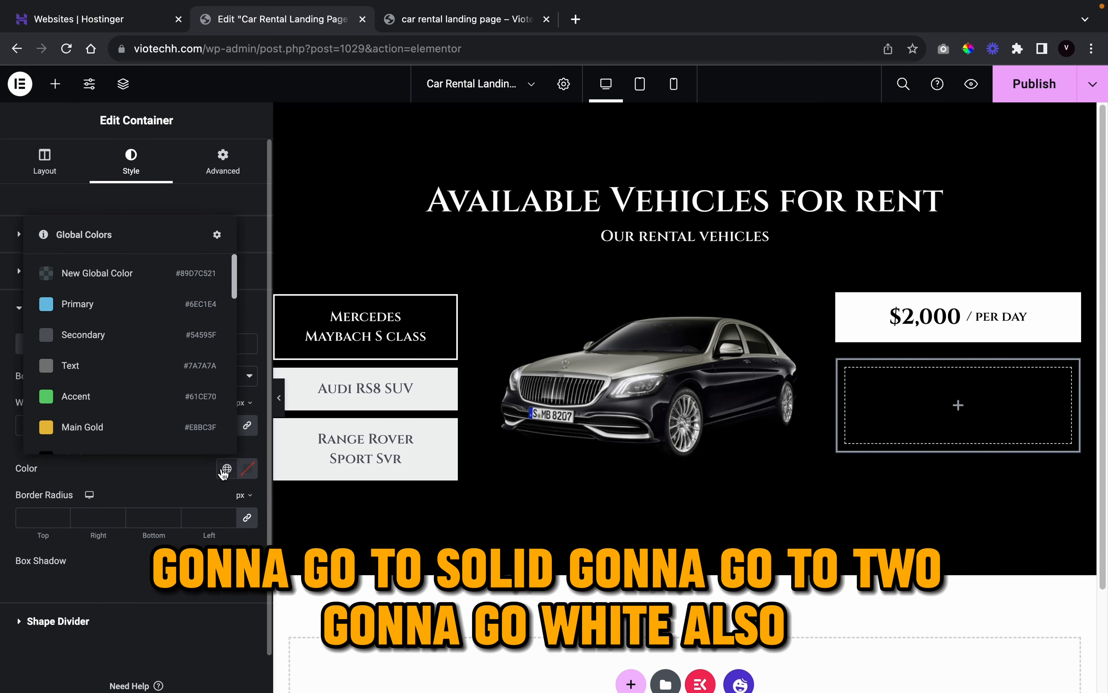
scroll(188, 410, down, 3)
scroll(188, 411, down, 2)
scroll(200, 320, up, 3)
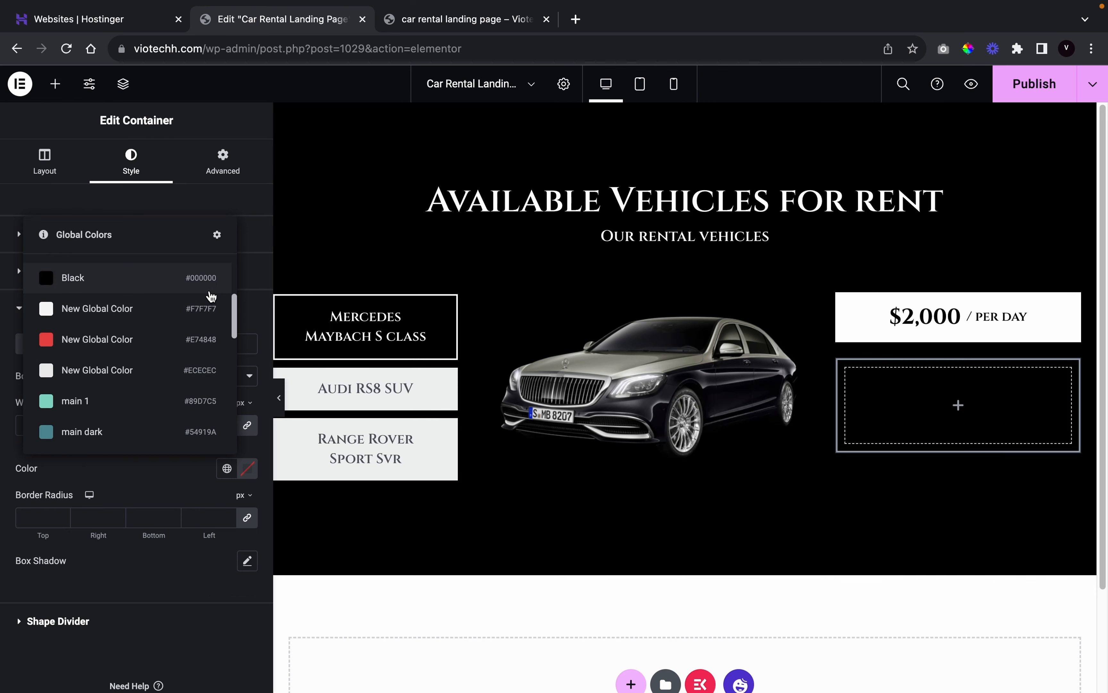
click(200, 313)
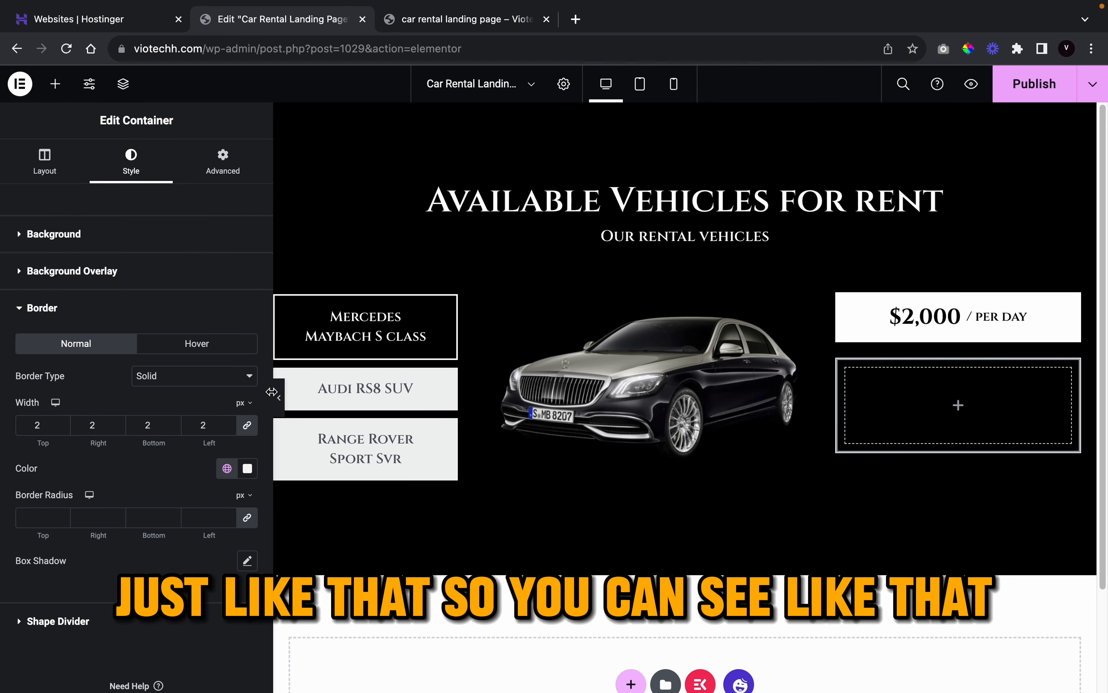
- Unlink the empty container's border widths, set the top width to 0, and check the section at full width
click(281, 400)
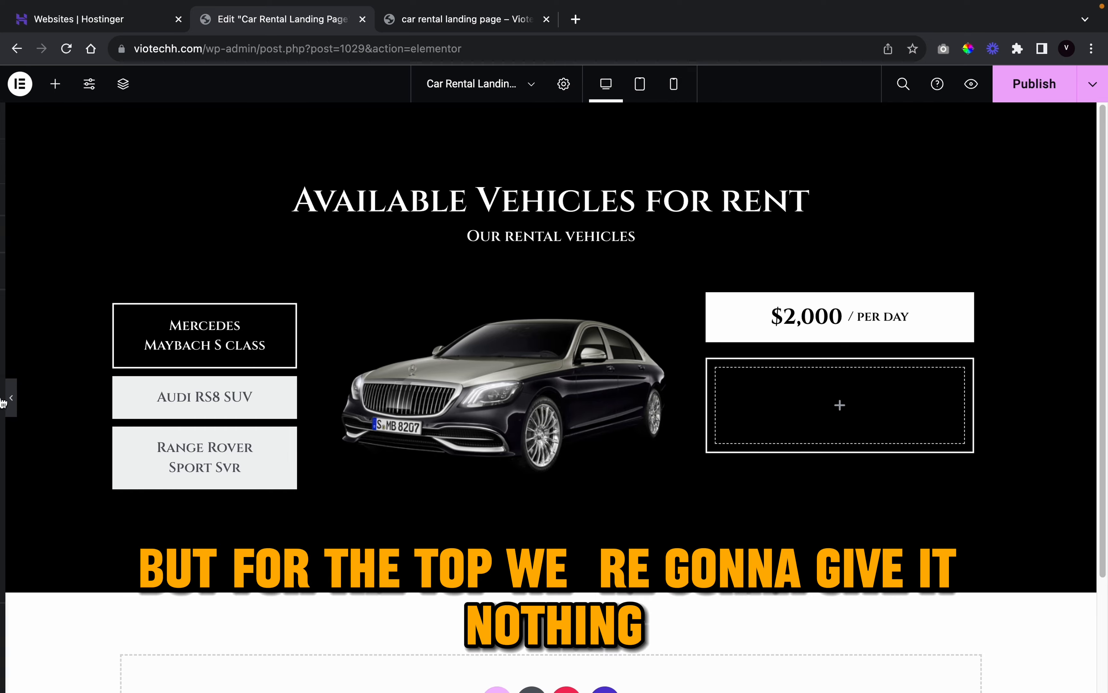
click(5, 397)
click(247, 425)
key(BackSpace)
text(0)
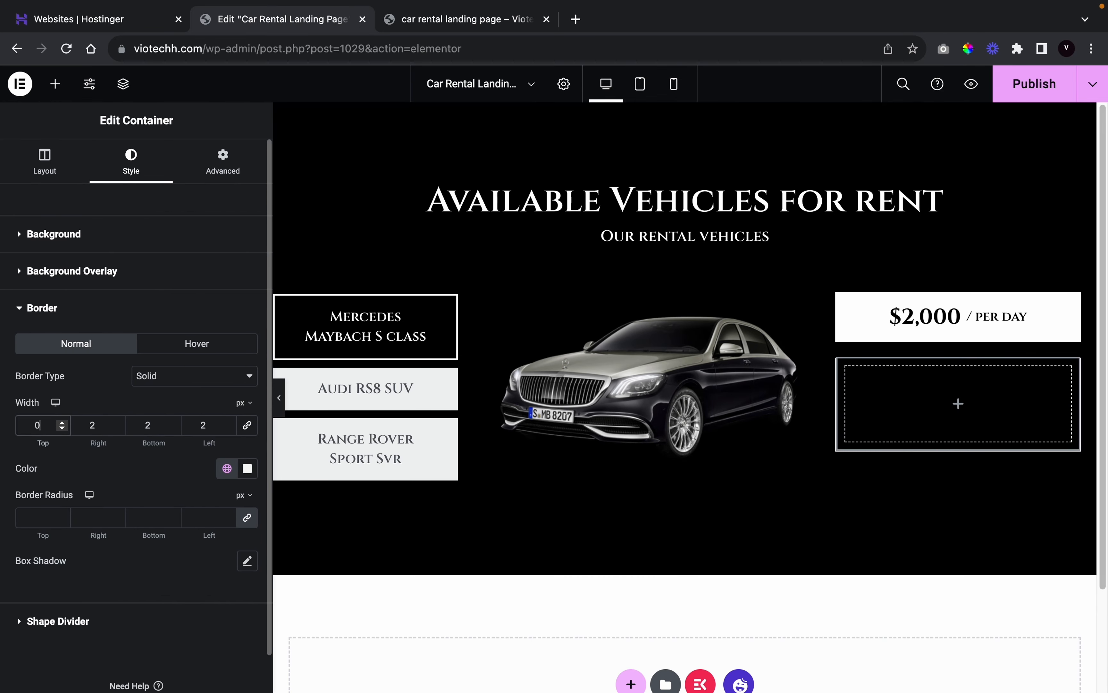
click(279, 398)
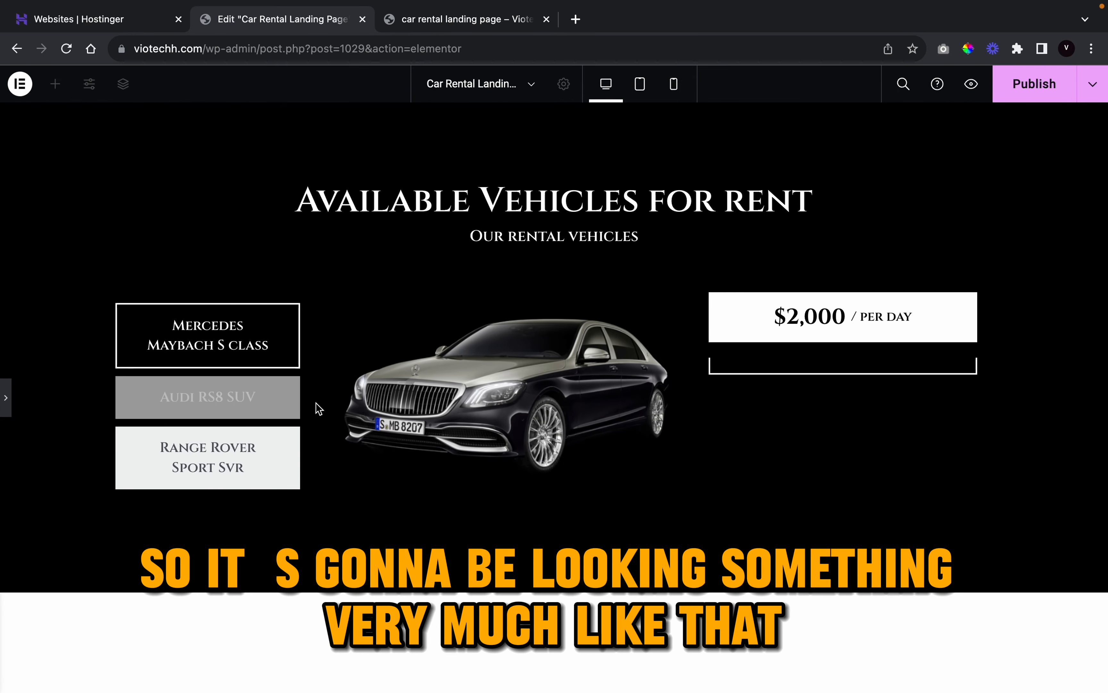
click(4, 404)
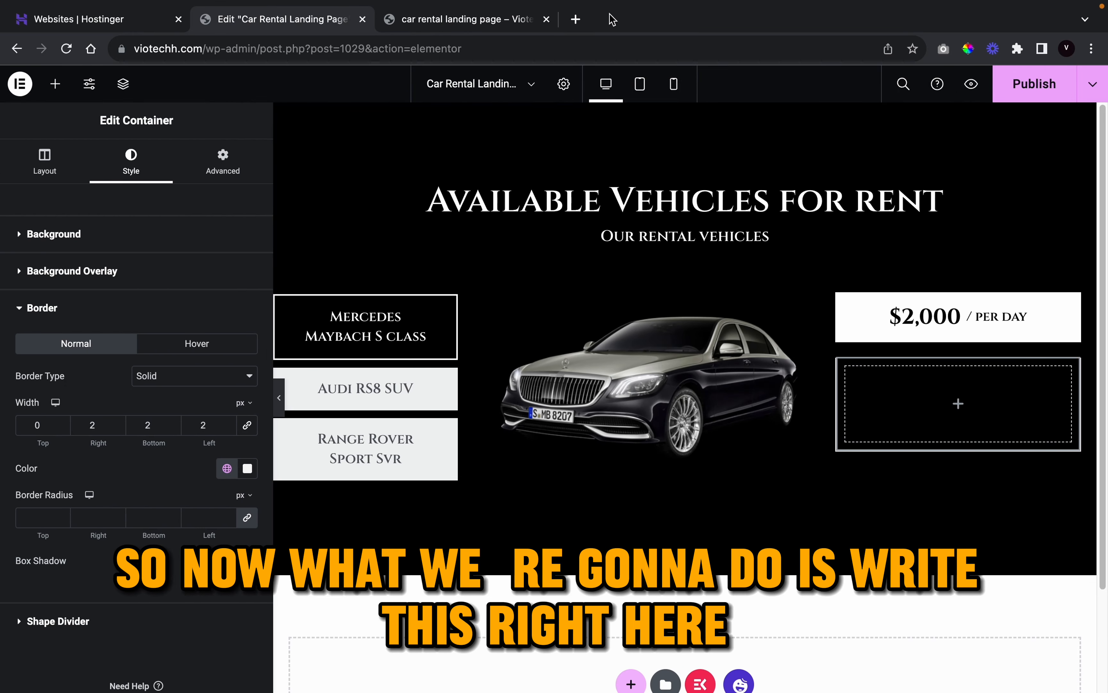
- Check the row text on the reference page, then add a heading inside the bordered container
click(493, 29)
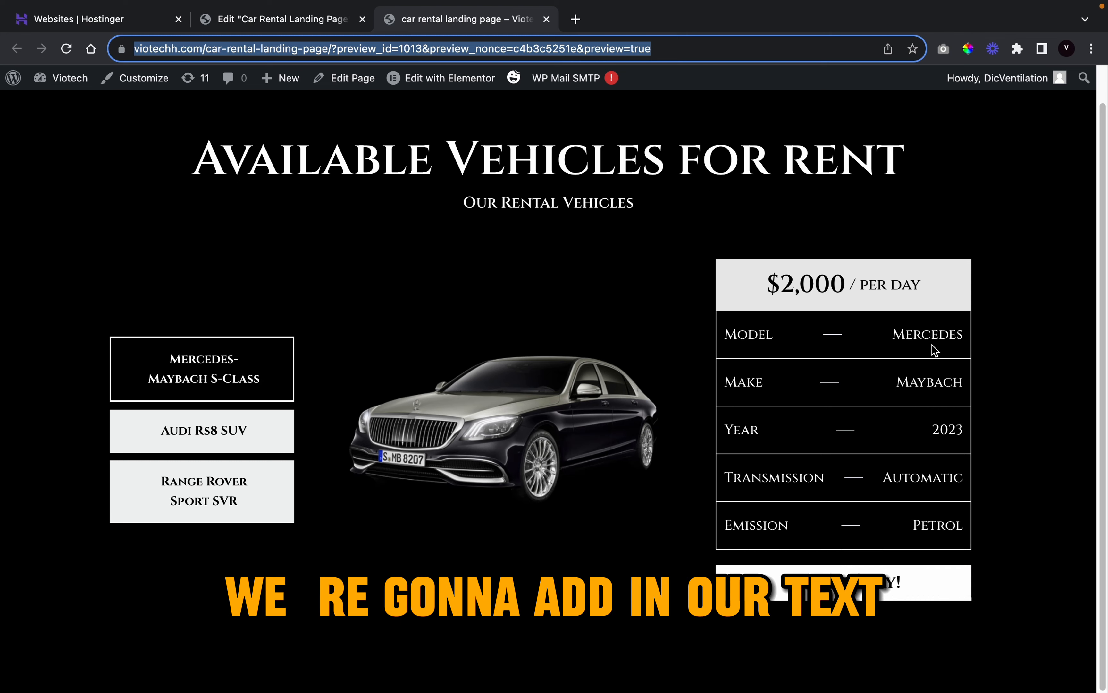
click(235, 28)
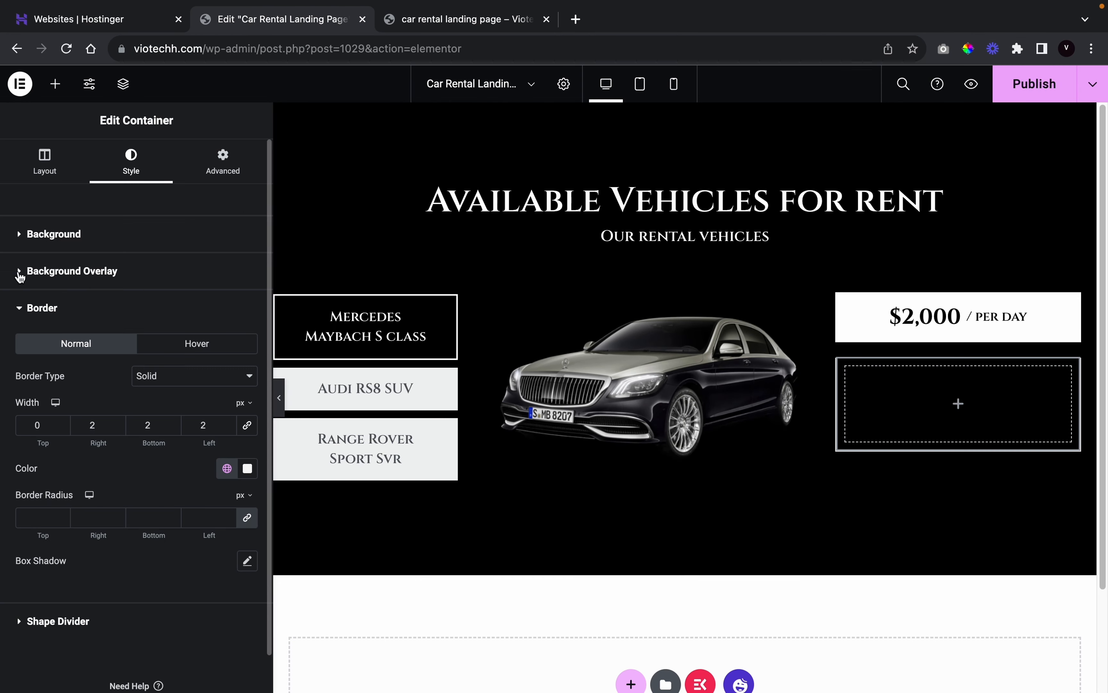
click(55, 83)
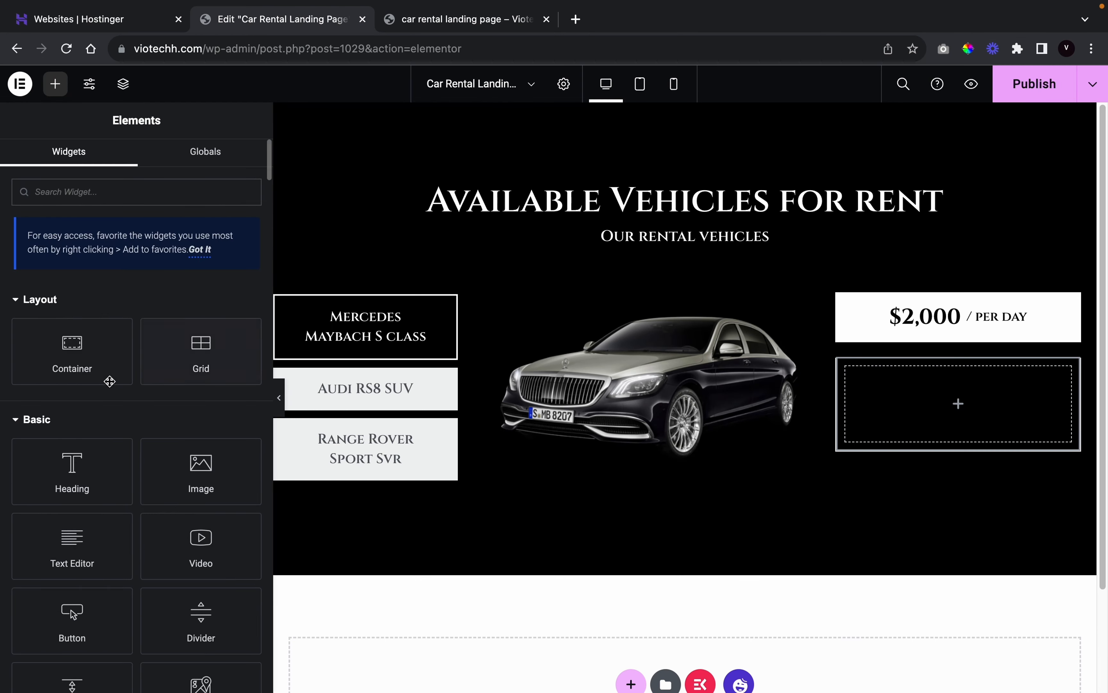
drag(96, 494, 970, 413)
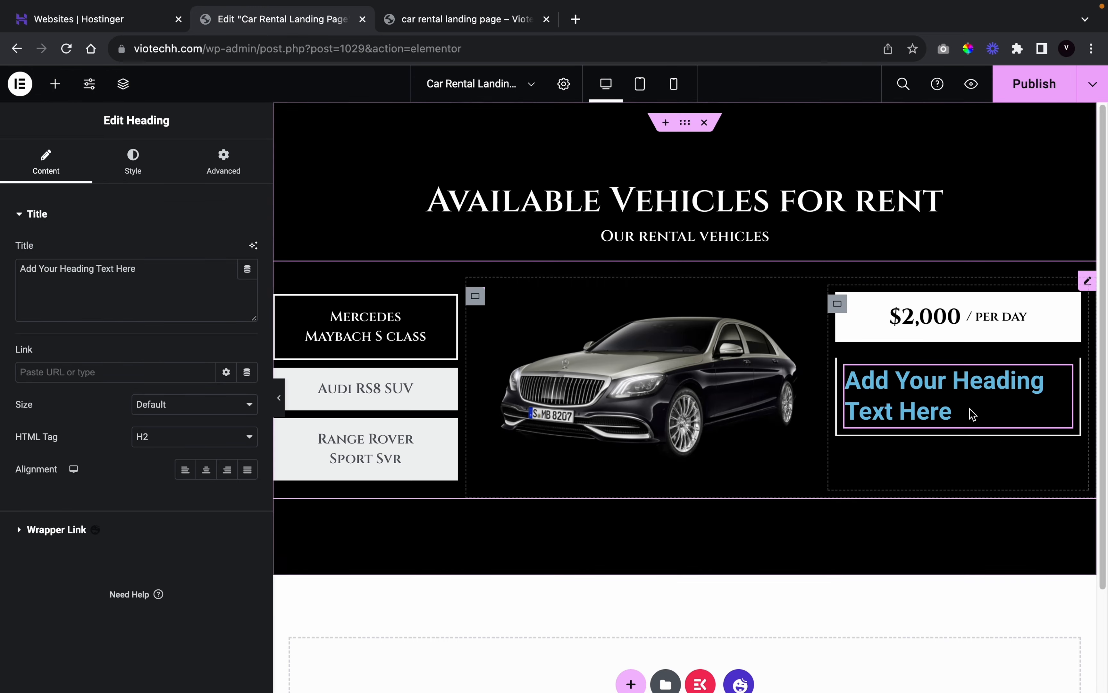
- Check the first specification label on the reference page and set the new heading's title to "Model"
click(824, 364)
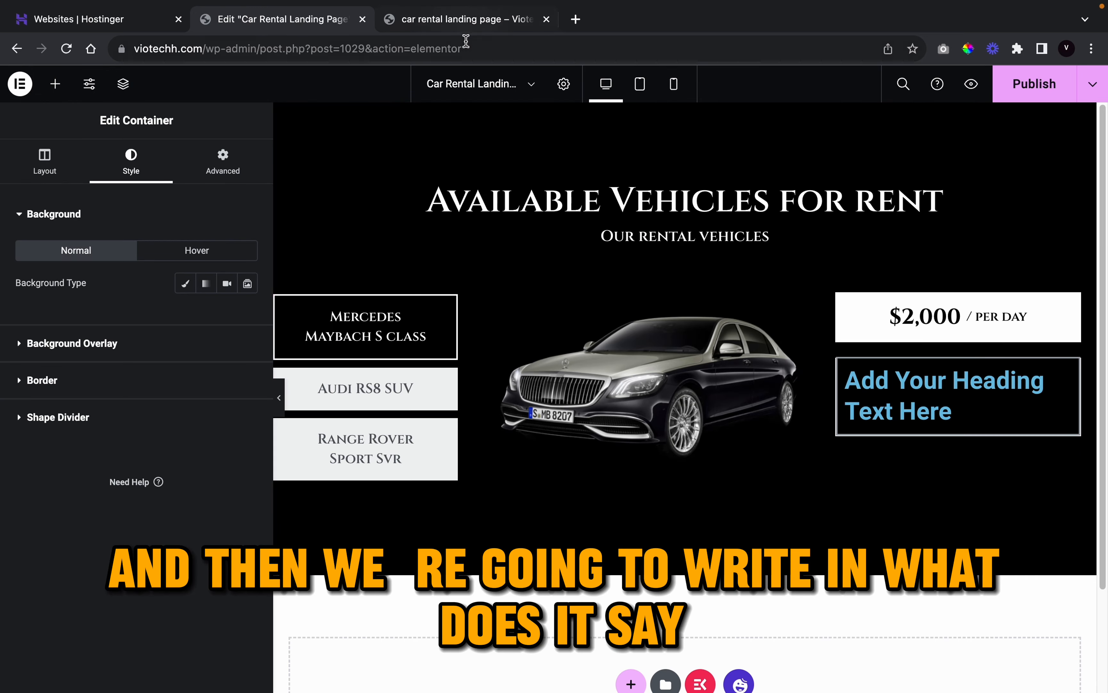
click(465, 23)
click(247, 14)
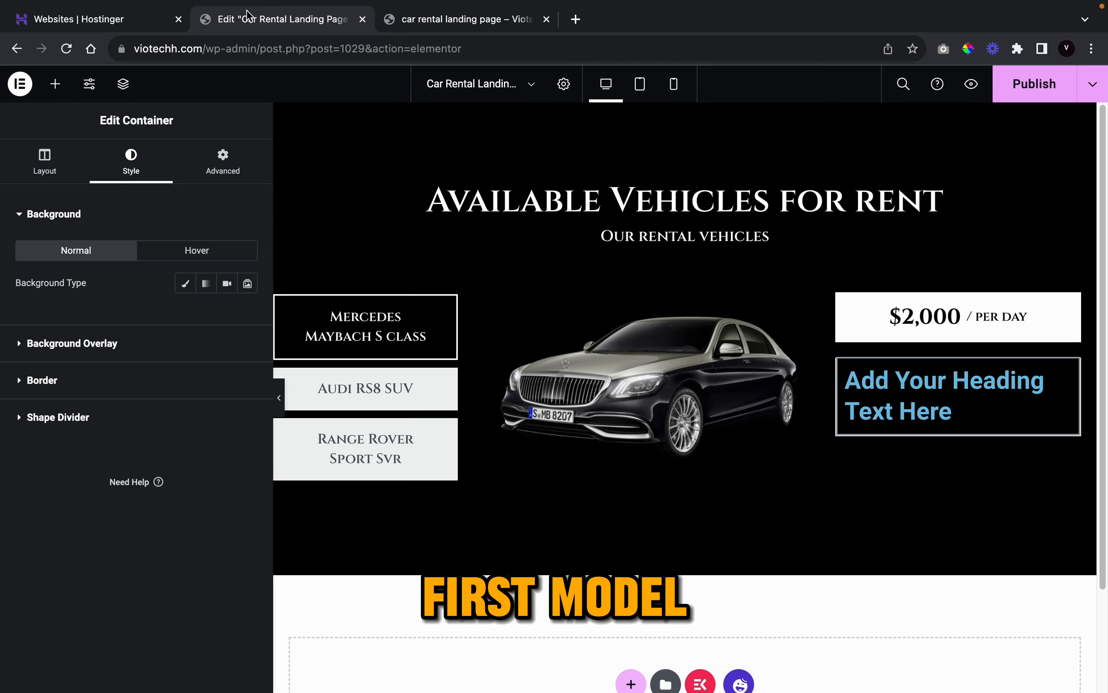
click(980, 413)
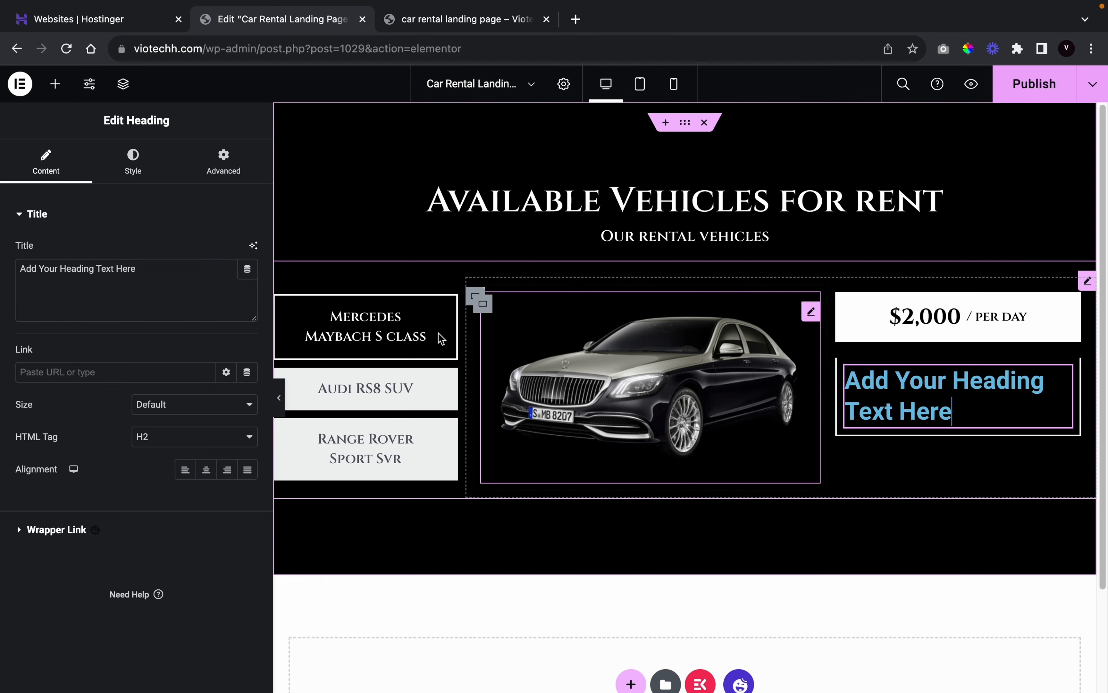
click(222, 303)
text(Model)
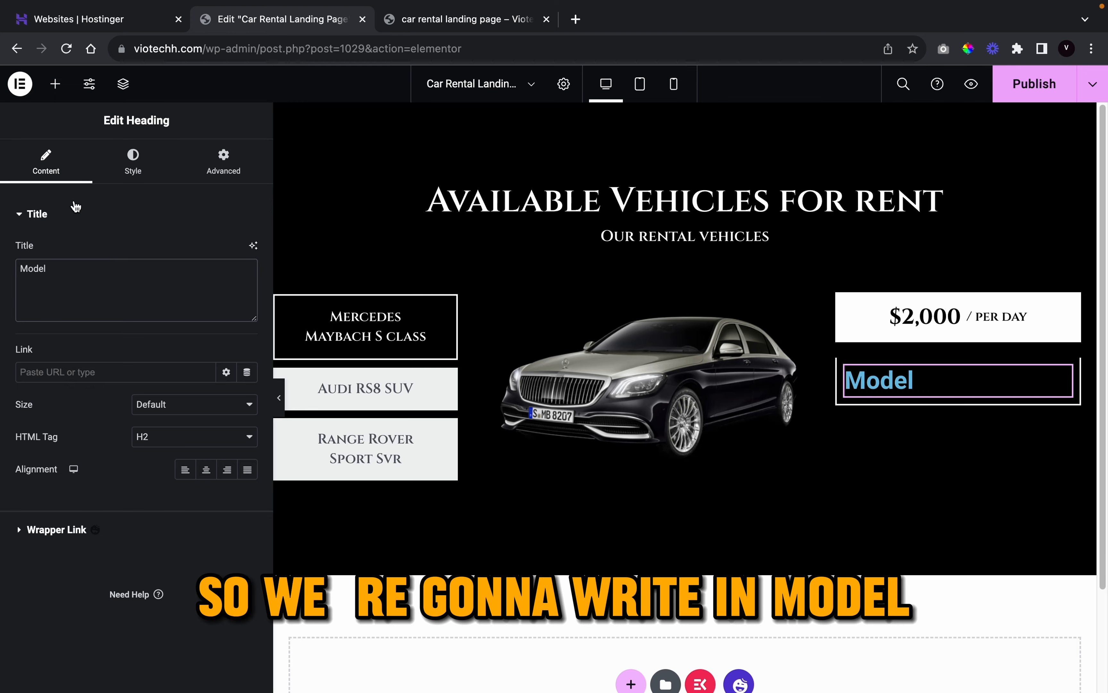
- Set the Model heading's text color to the global Theme Color 6 (#FFFFFF)
click(115, 176)
click(227, 251)
scroll(106, 404, down, 10)
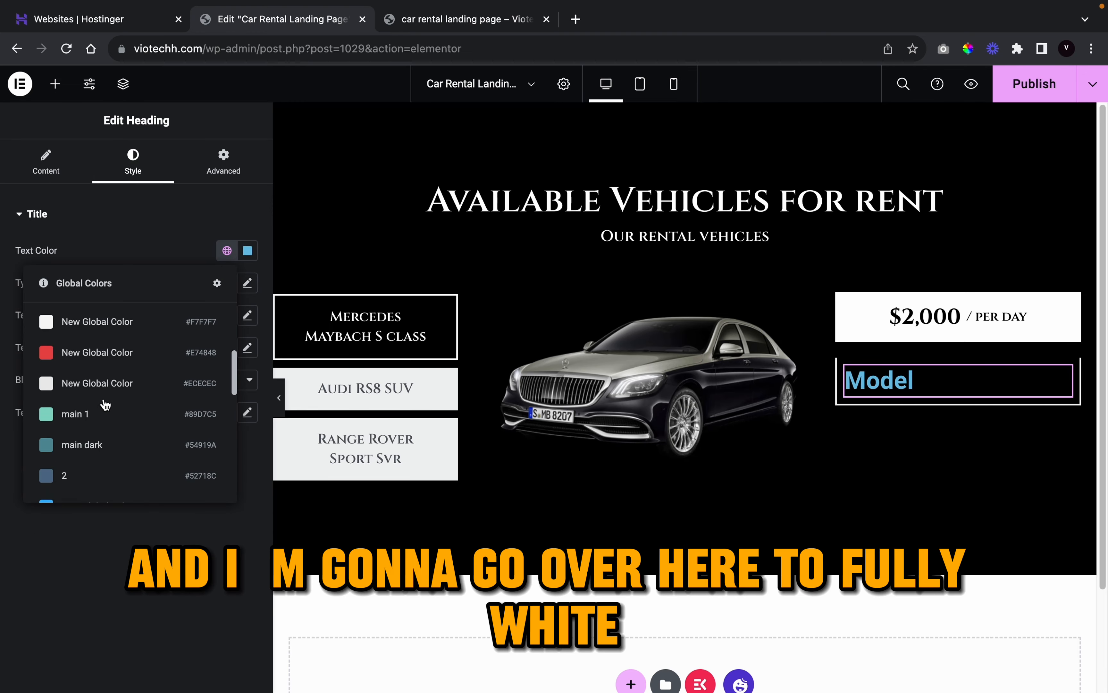
scroll(110, 467, down, 3)
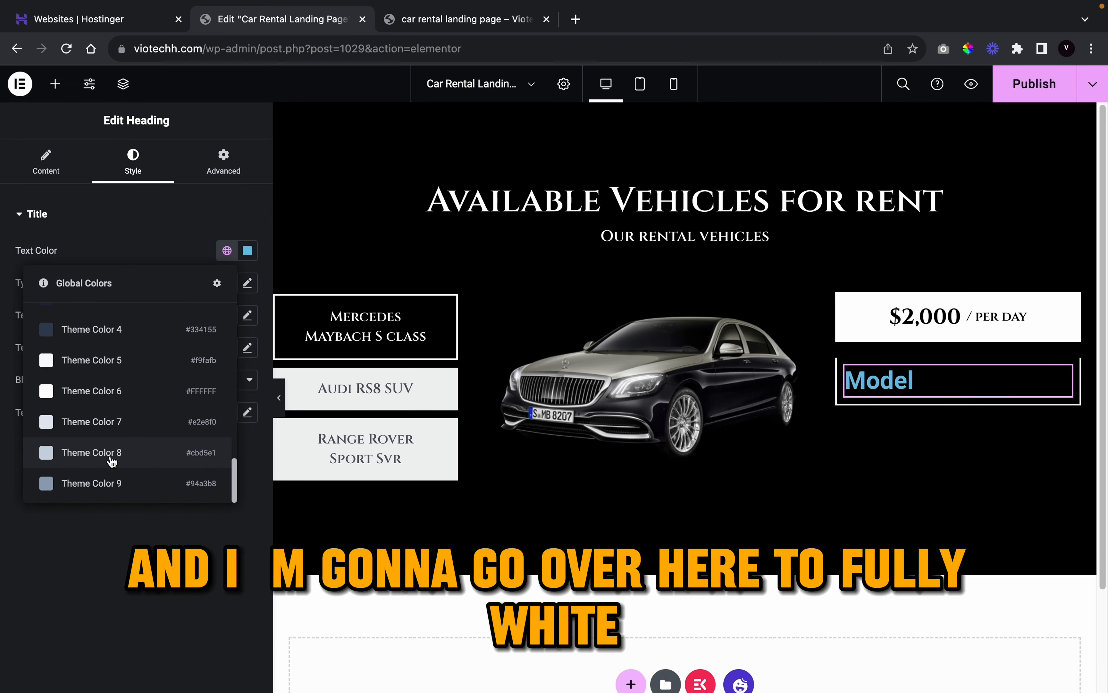
click(151, 395)
- Change the Model heading's font family to Cinzel
click(247, 283)
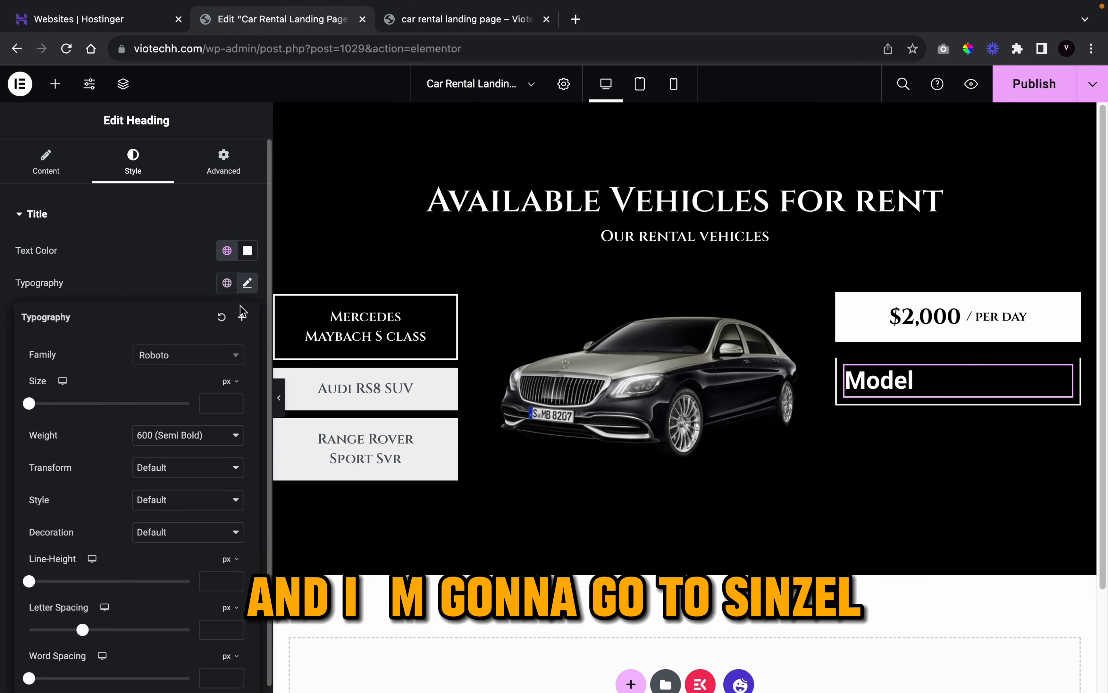
click(205, 358)
text(cinz)
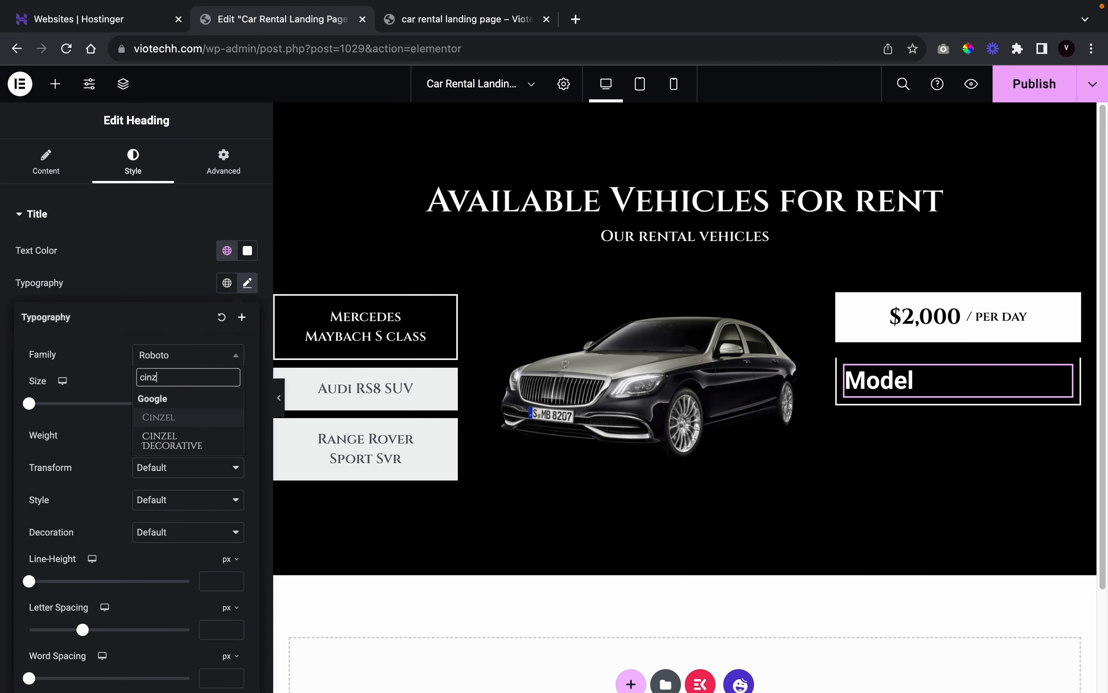
text(el)
click(162, 425)
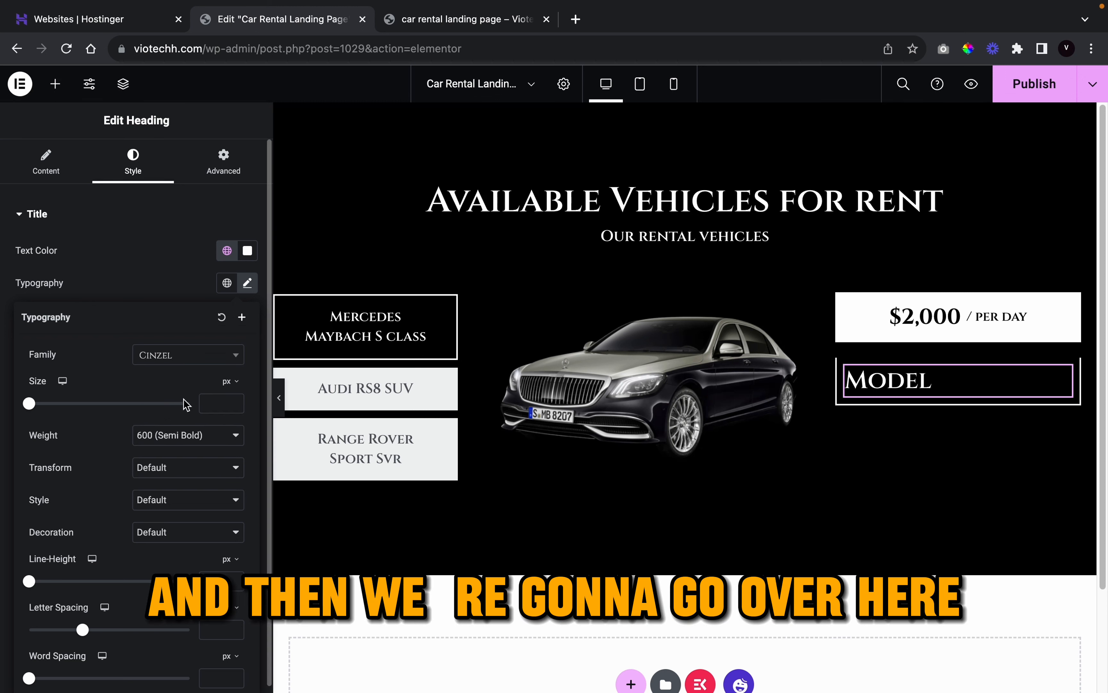
- Set the Model heading's font size to 21 px
click(234, 403)
click(234, 401)
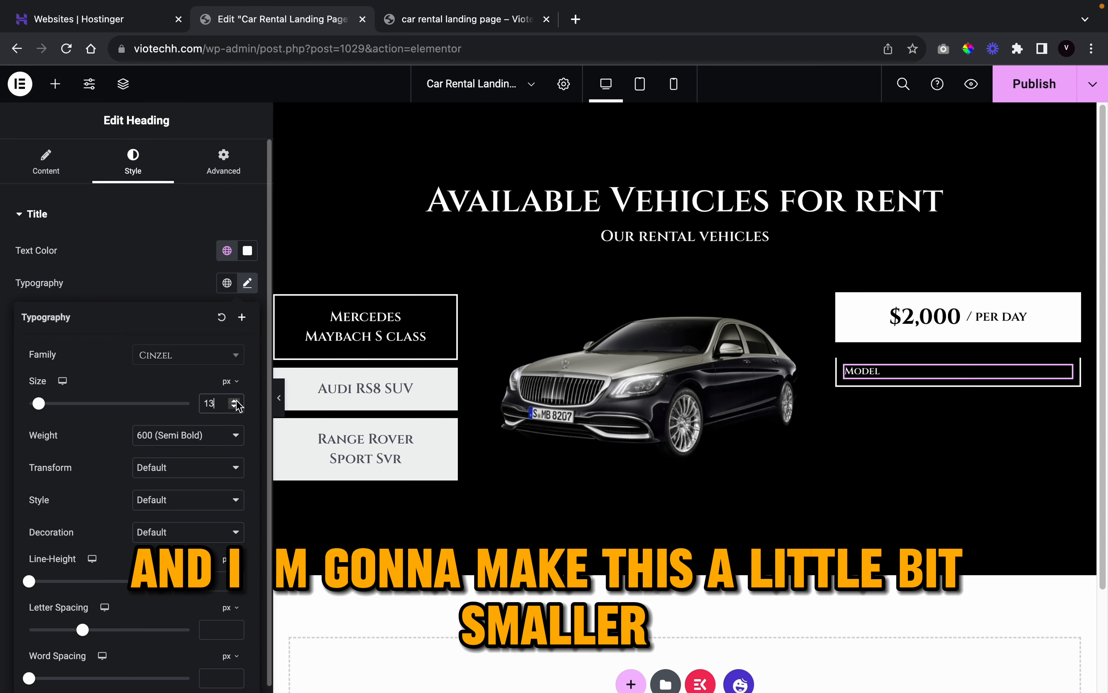
click(237, 401)
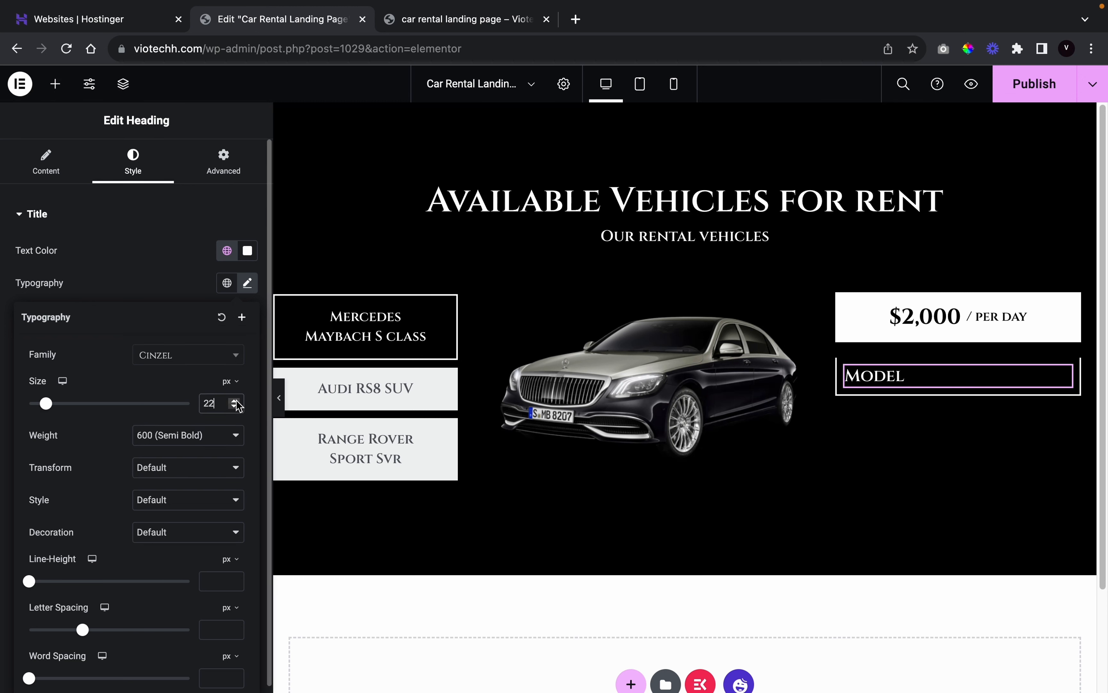
click(237, 406)
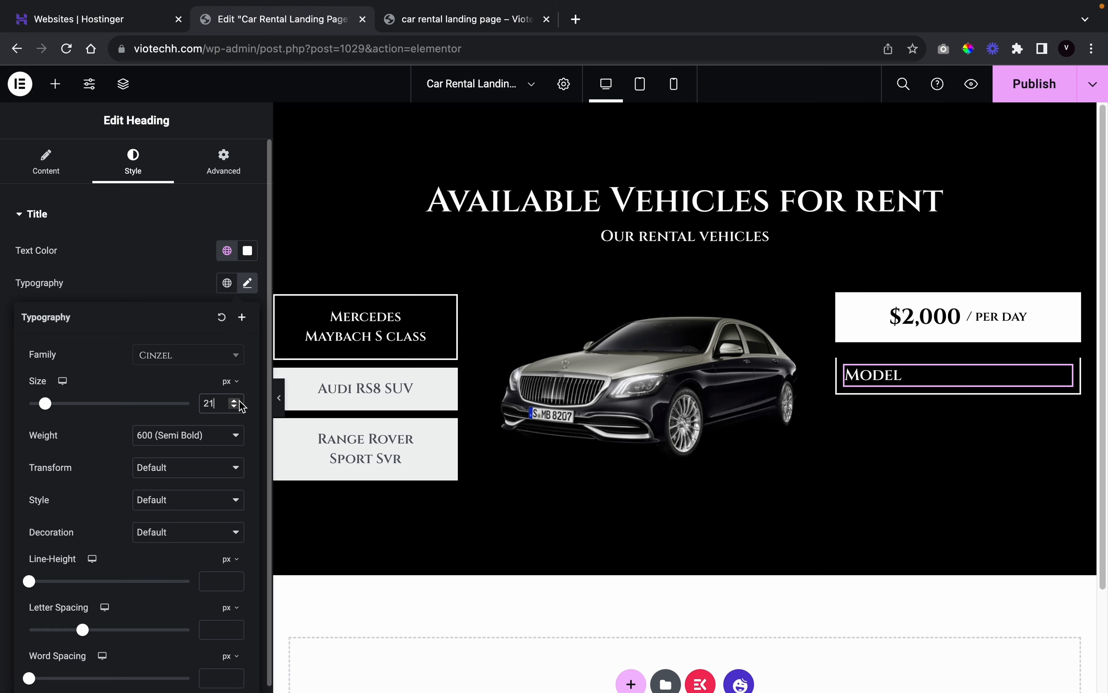
click(239, 401)
click(236, 406)
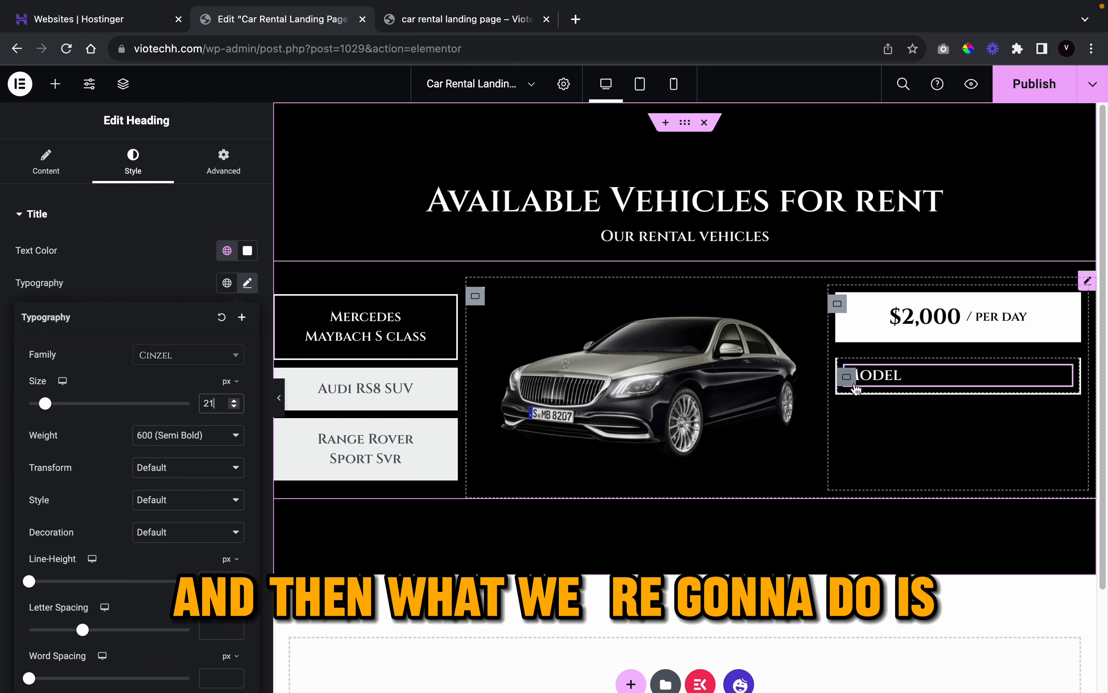
- Set the direction of the bordered container holding the Model heading to horizontal row
click(847, 378)
click(49, 215)
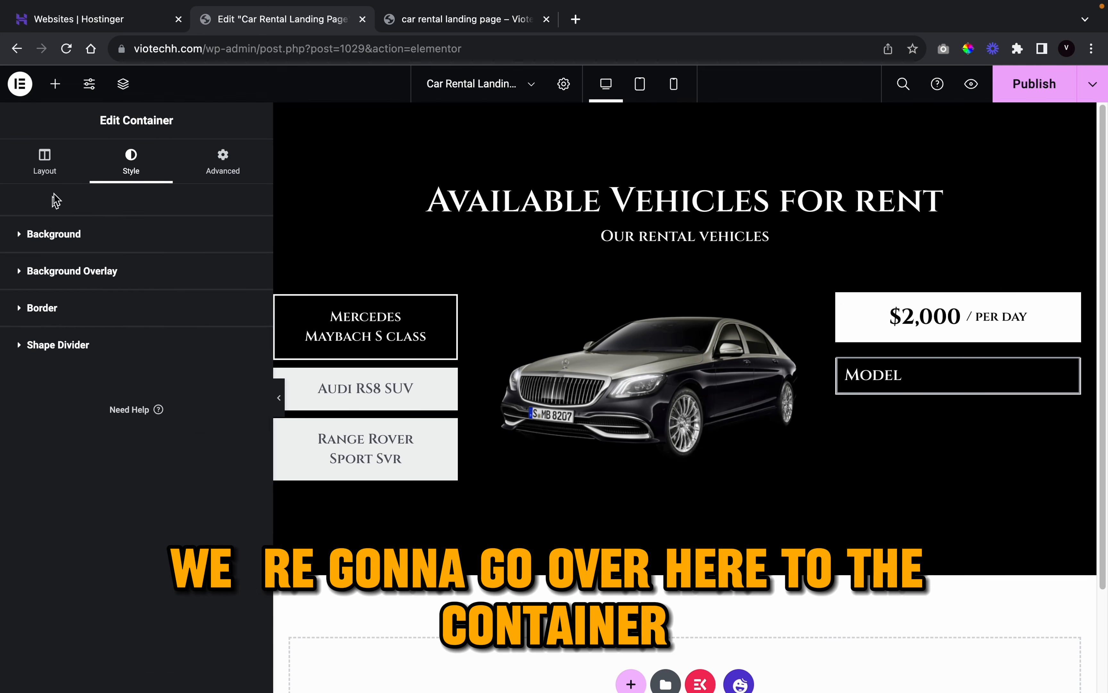
click(43, 182)
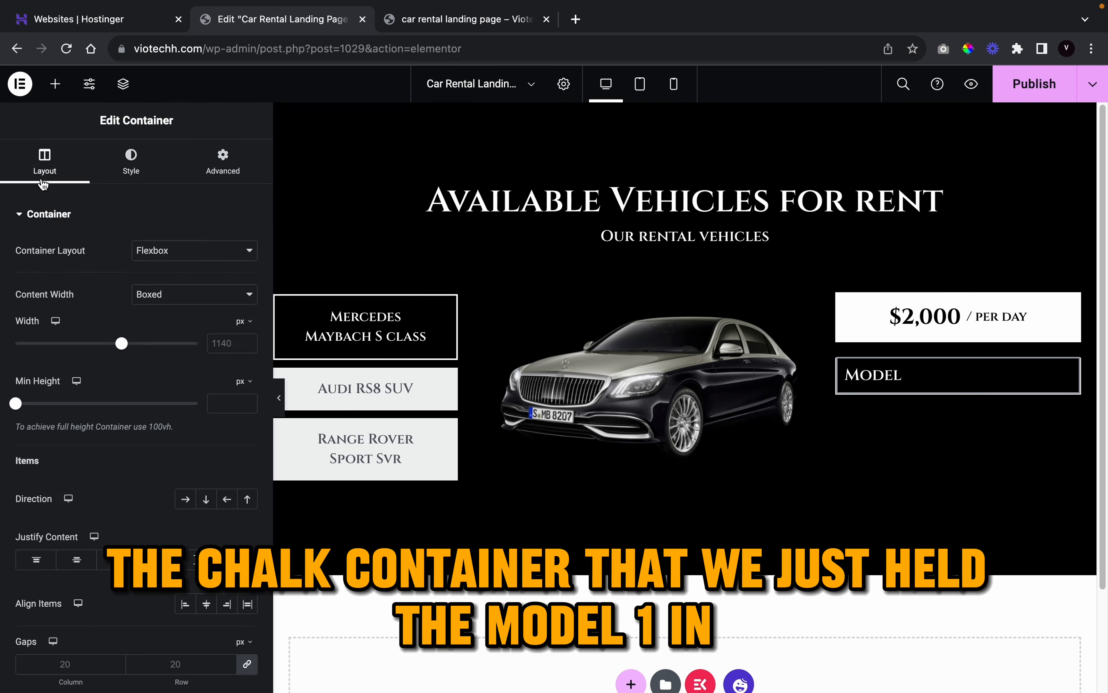
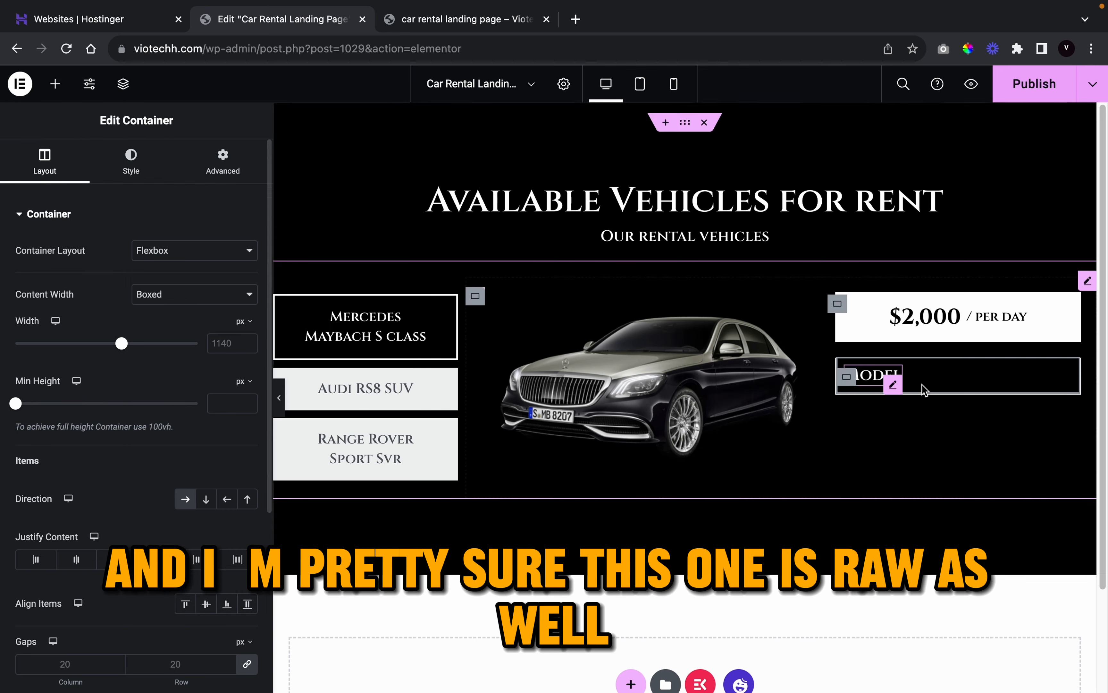
- Justify the bordered row container's content to the start and duplicate the Model heading inside it
click(77, 559)
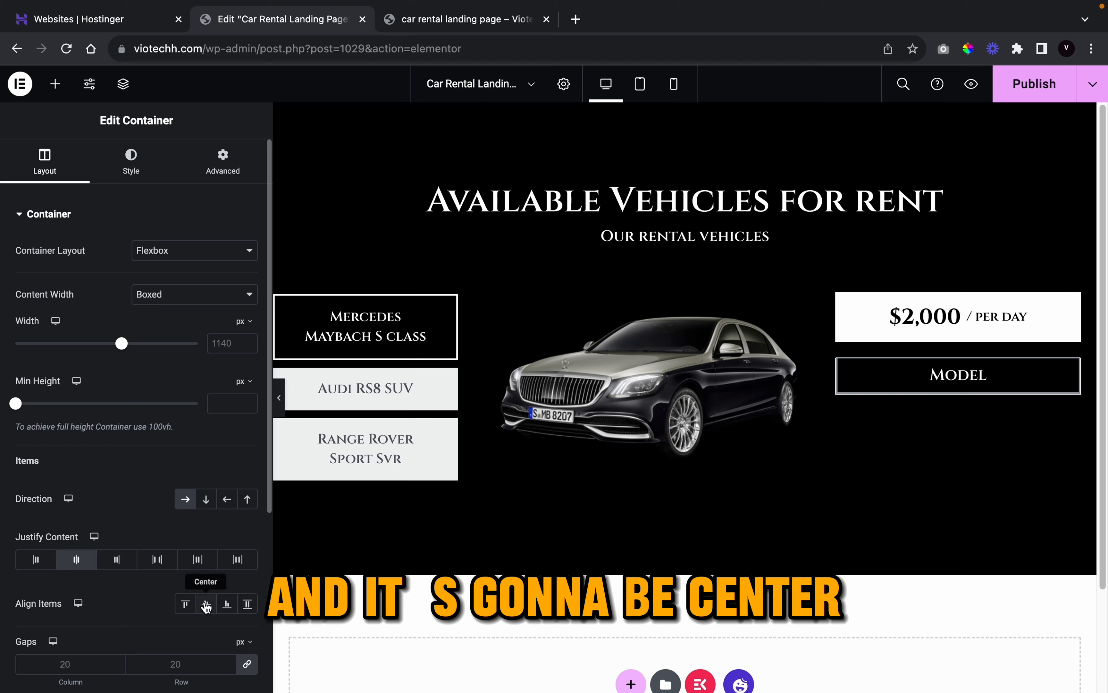
click(39, 560)
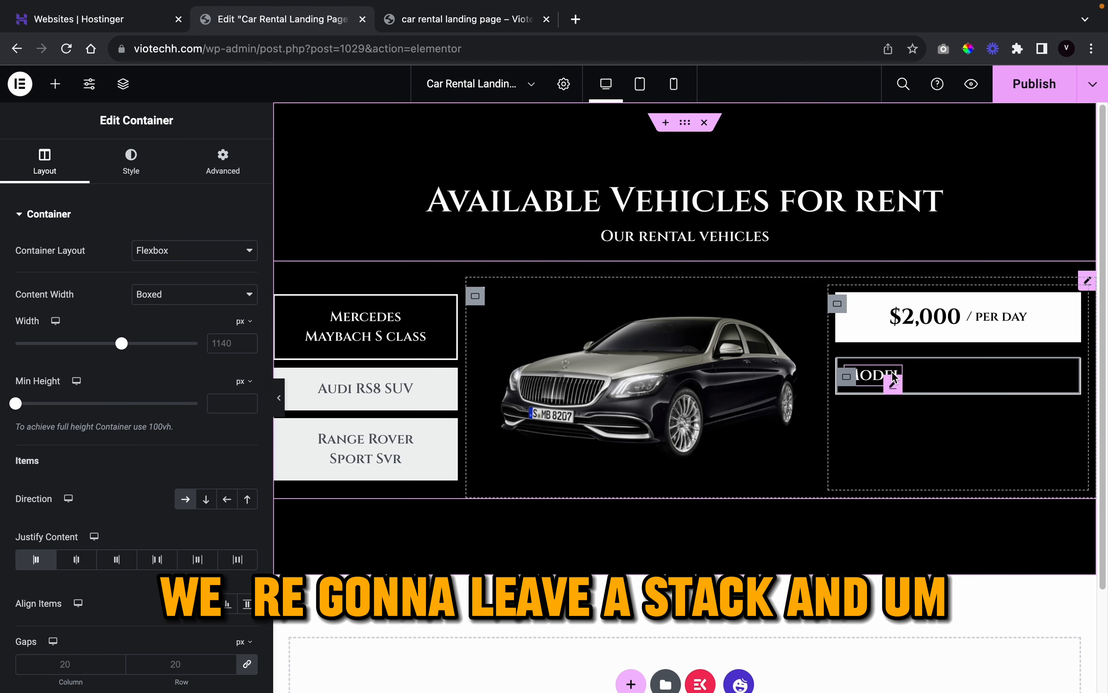
right_click(892, 381)
click(926, 414)
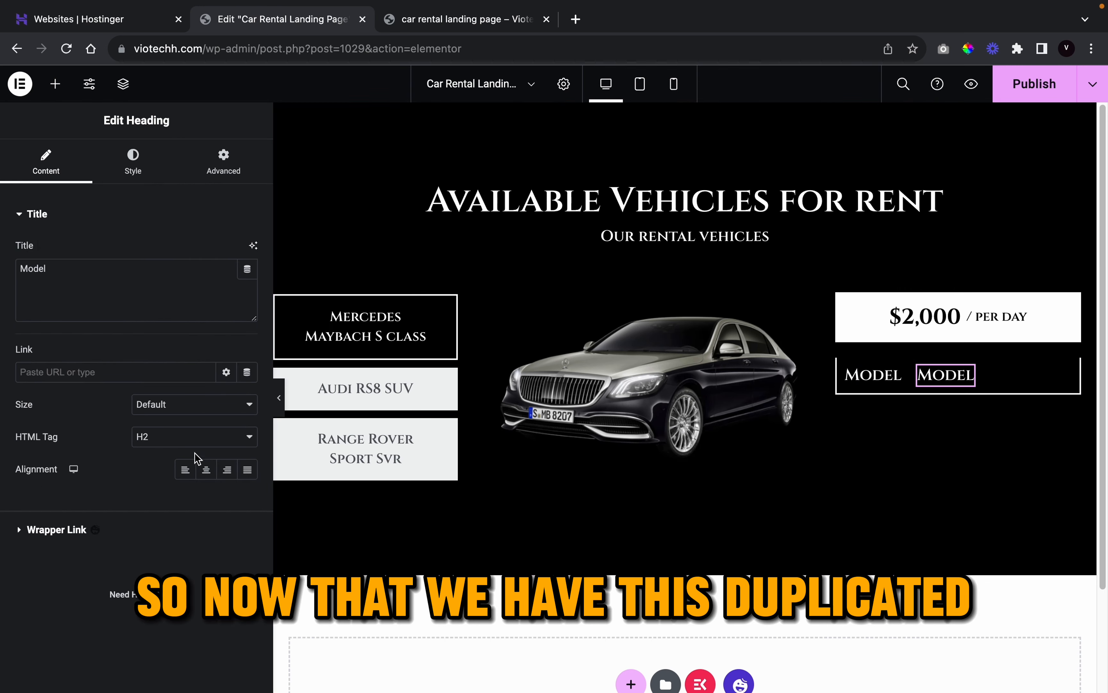
- Insert a Divider between the two Model headings and set its color to the global white
click(53, 83)
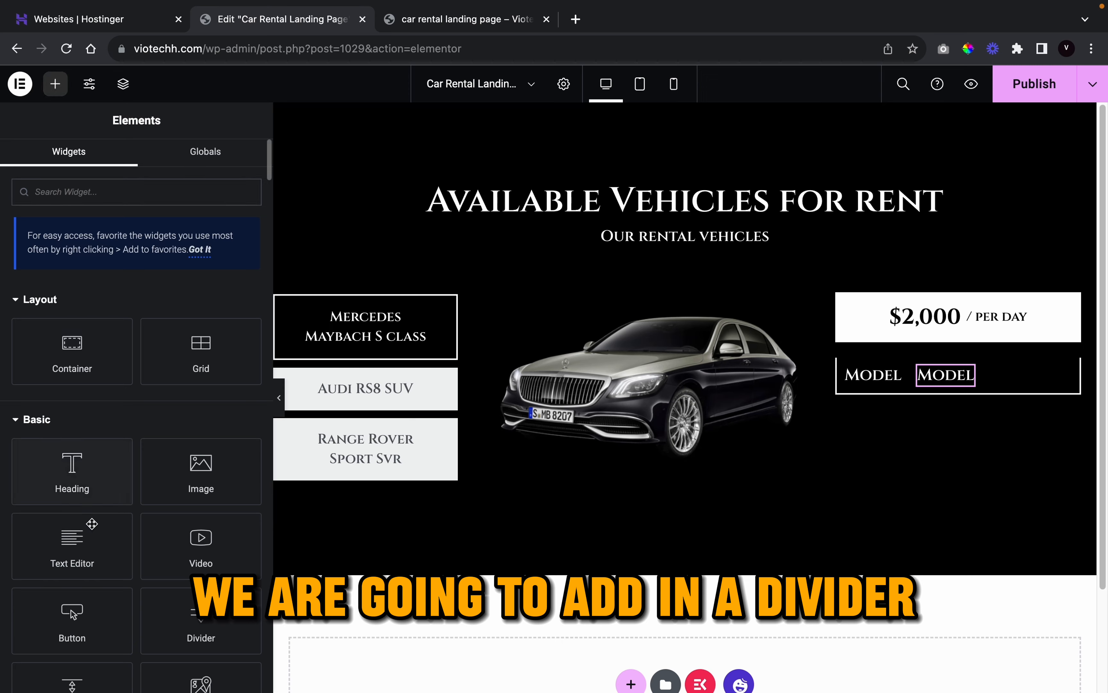
drag(204, 638, 943, 379)
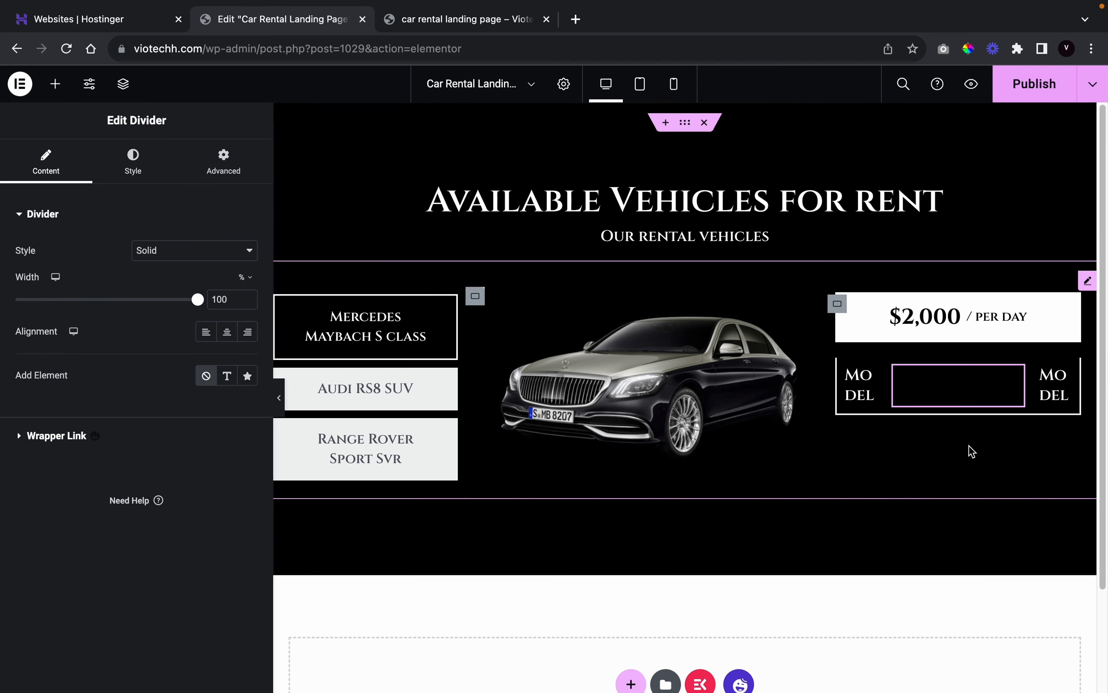
click(137, 166)
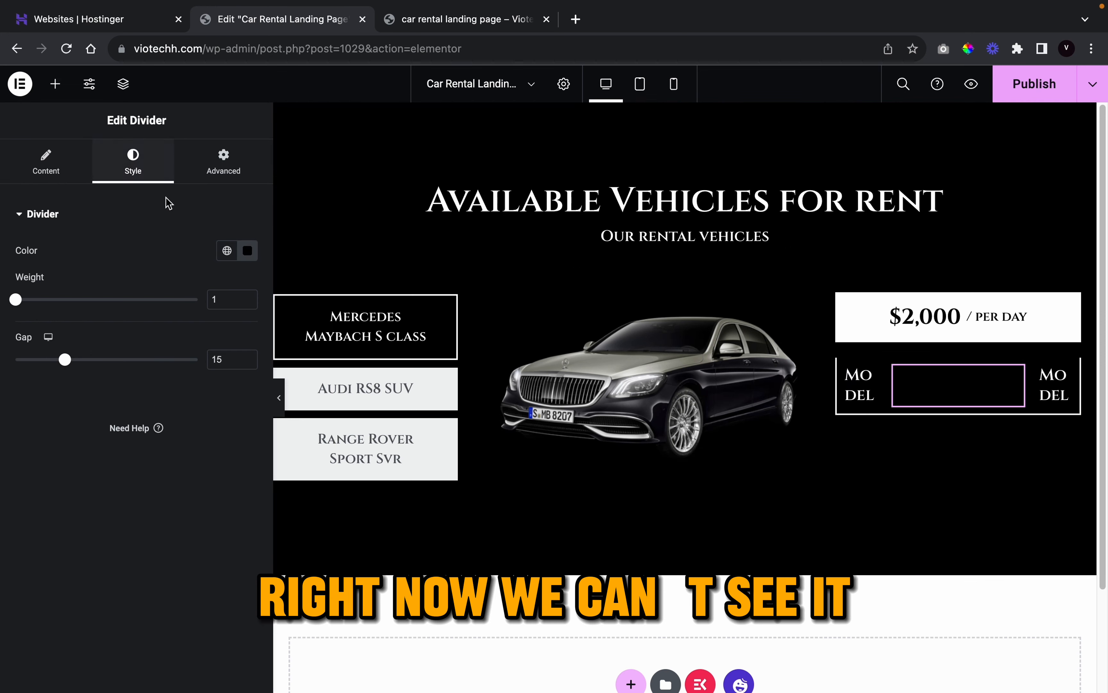
click(226, 250)
scroll(112, 404, down, 5)
click(111, 403)
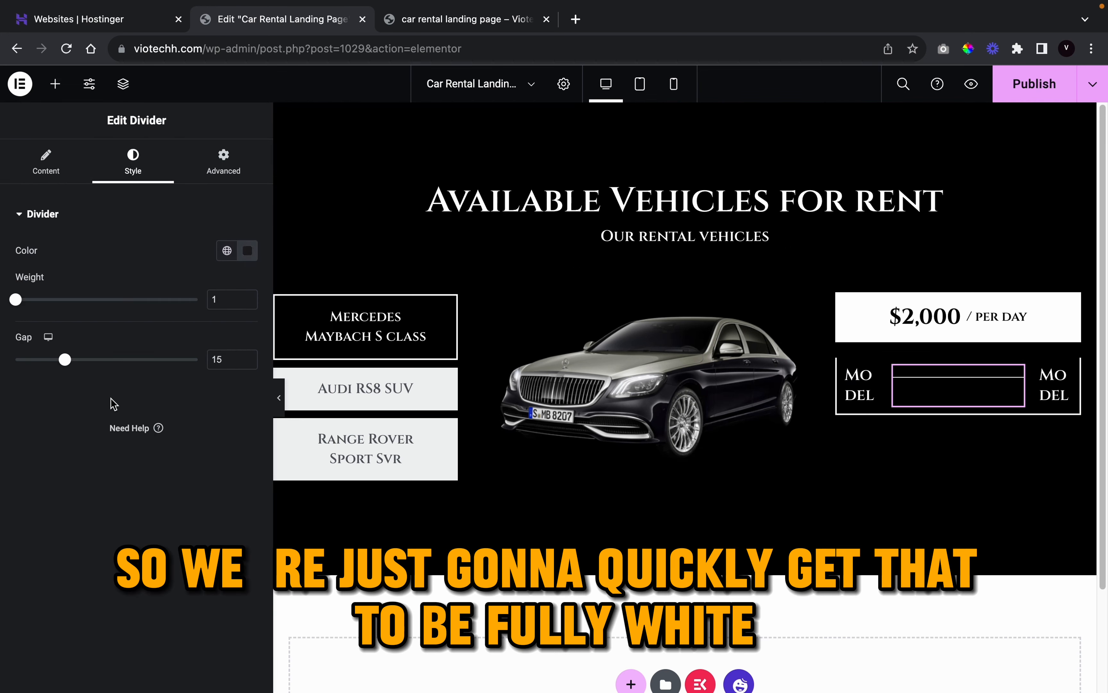
- Set the divider's width to 28% with center alignment, and preview the row at full page width
click(46, 166)
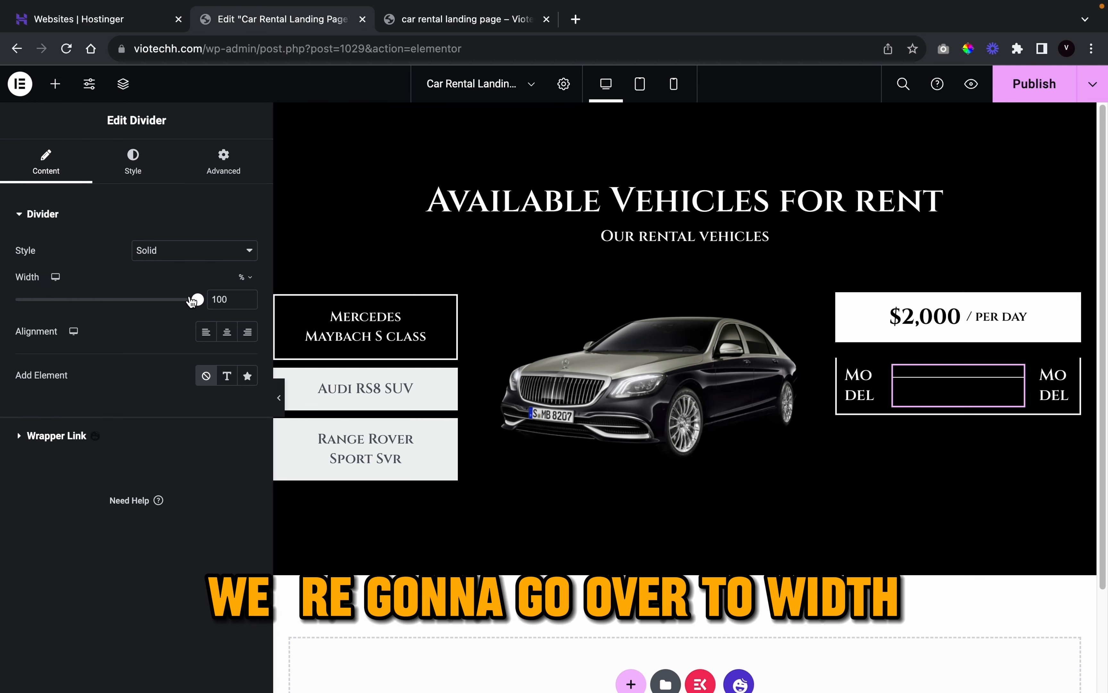
drag(194, 300, 138, 306)
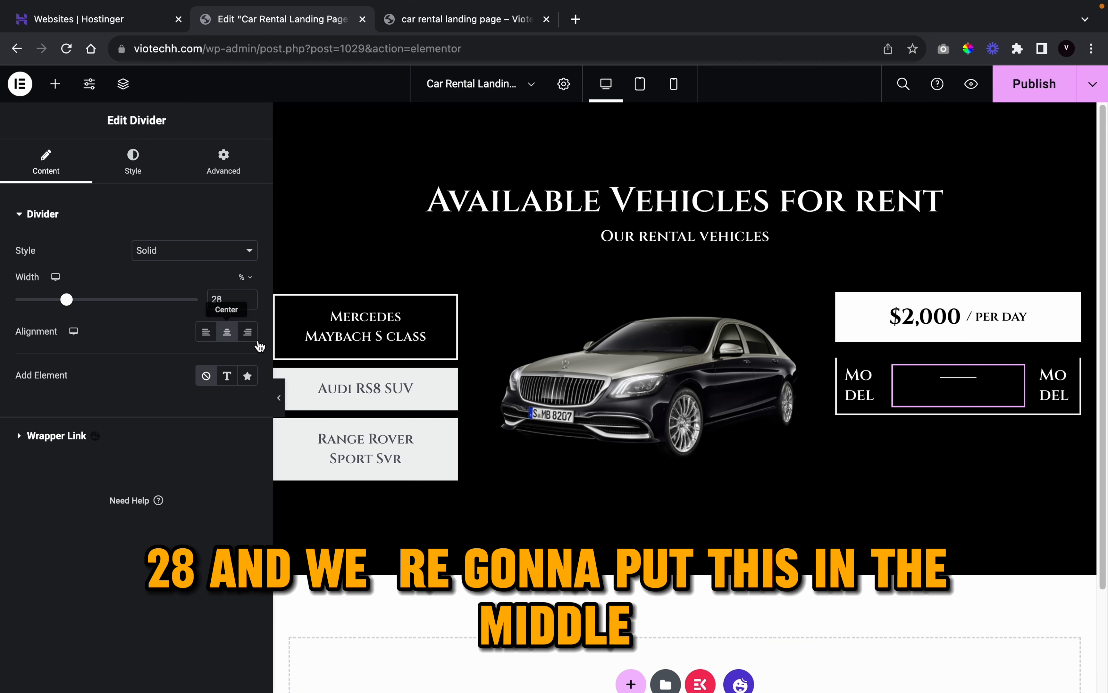
click(279, 397)
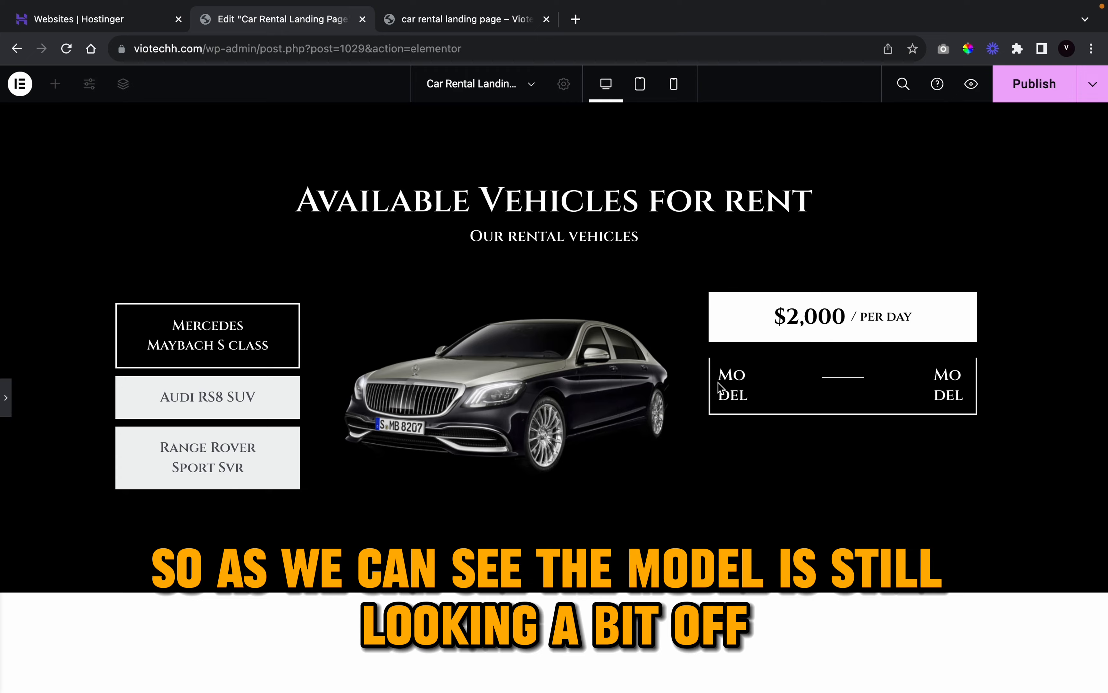
click(6, 403)
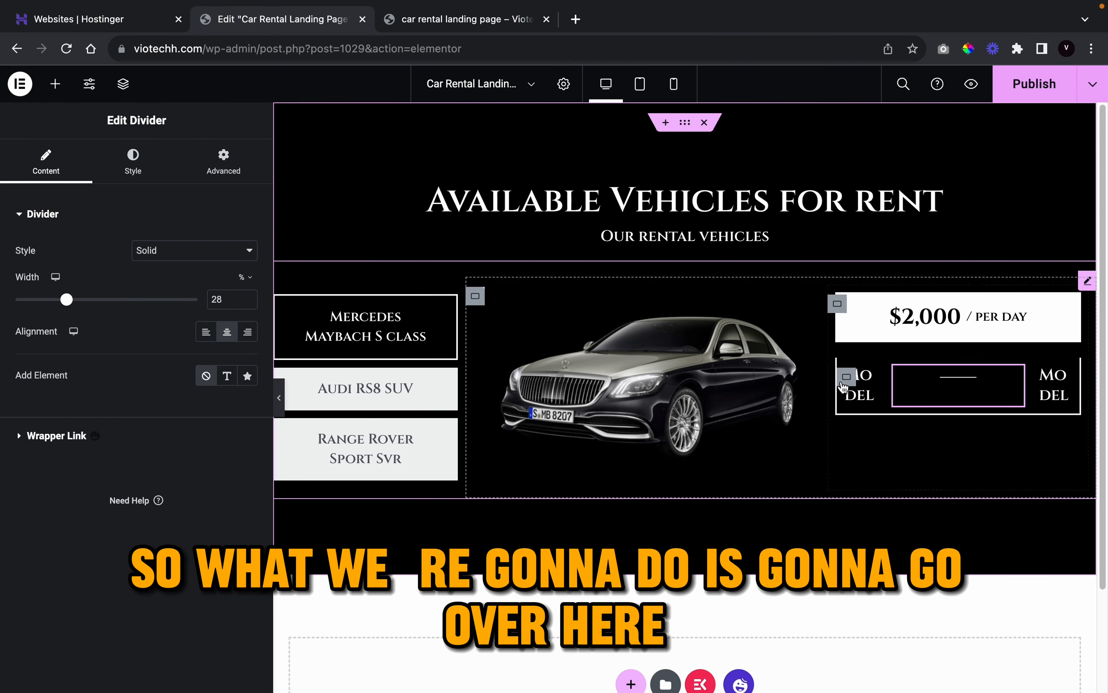
- Set the bordered row container to horizontal row direction with no content justification and center-aligned items, and preview the layout
click(475, 295)
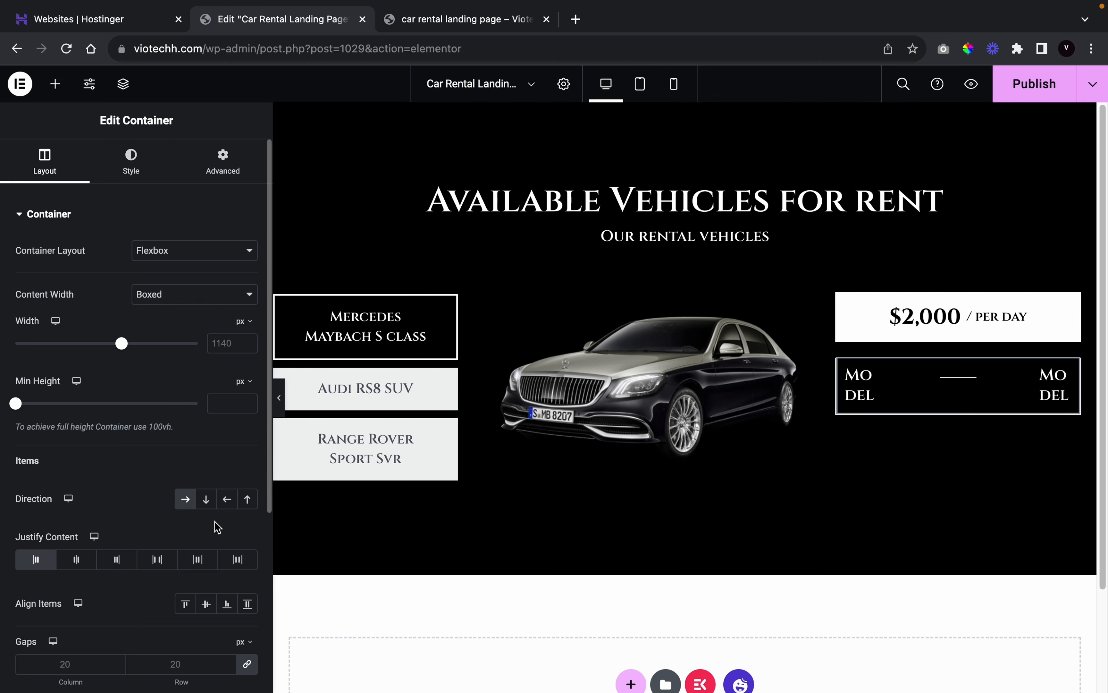
click(207, 502)
click(226, 500)
click(247, 500)
click(184, 500)
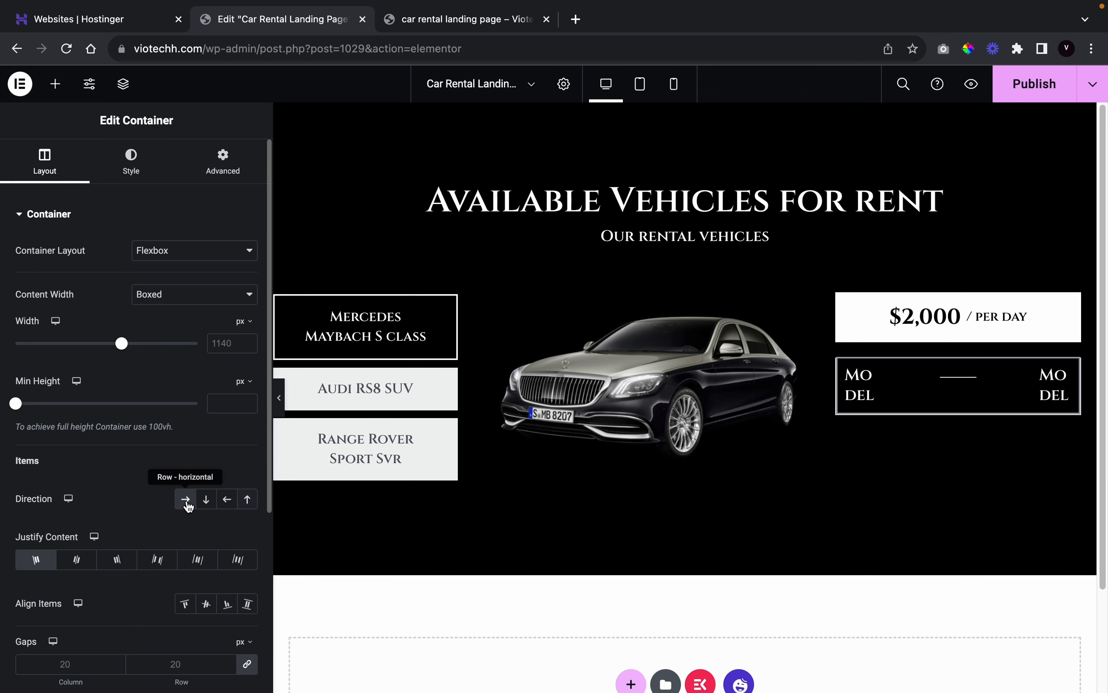
click(80, 566)
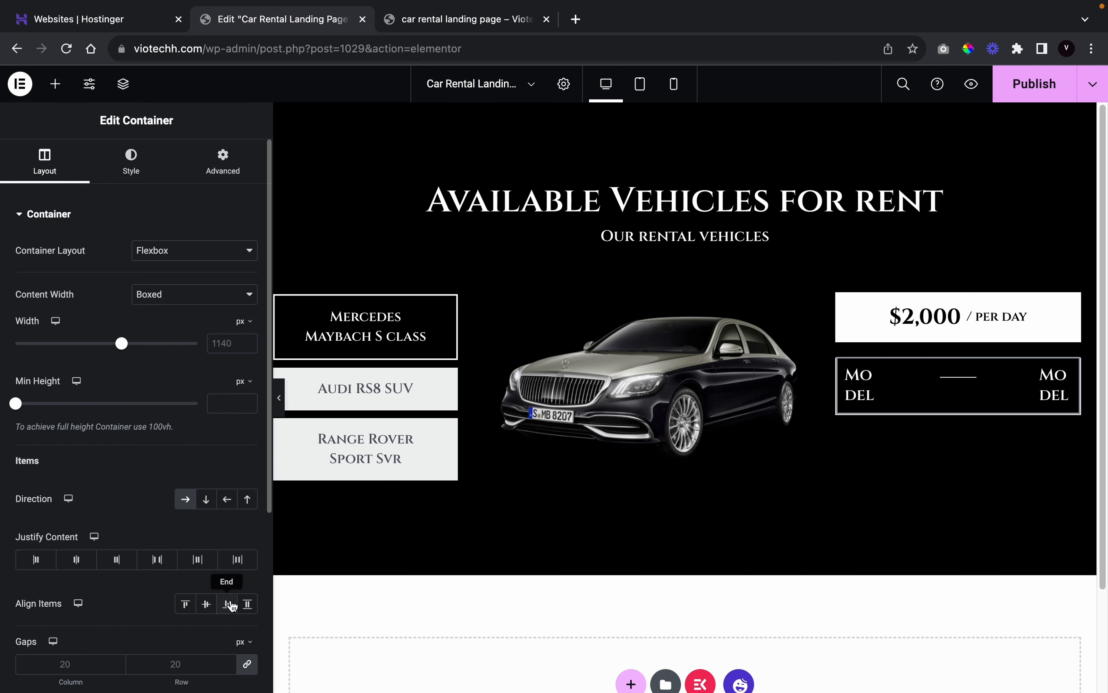
click(207, 604)
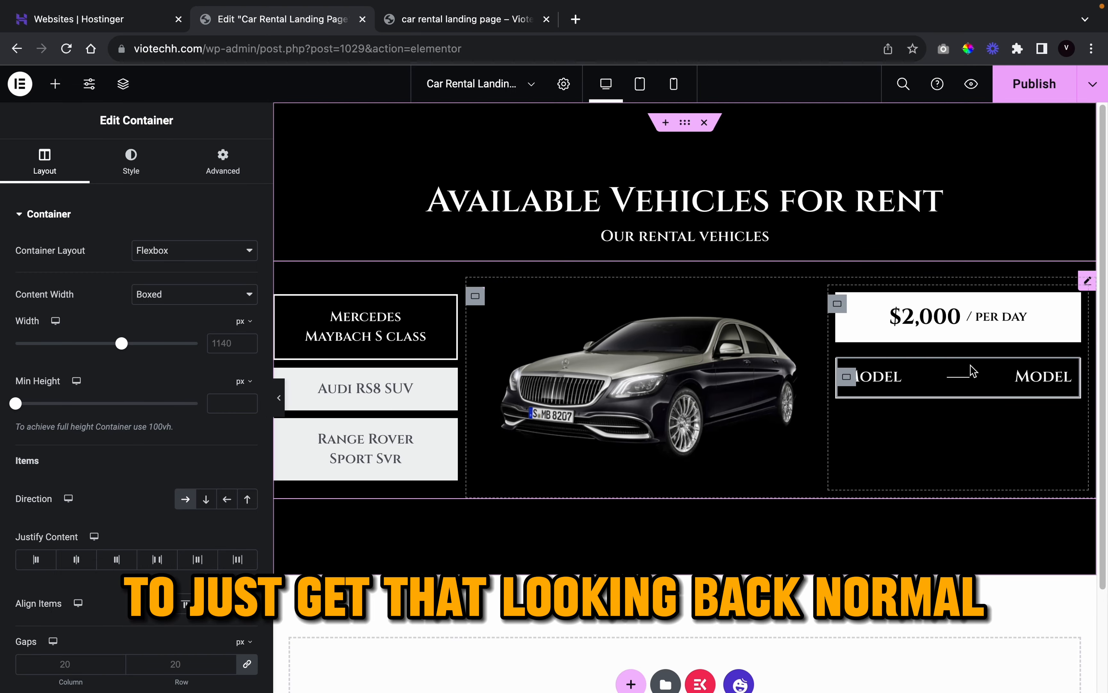
click(280, 398)
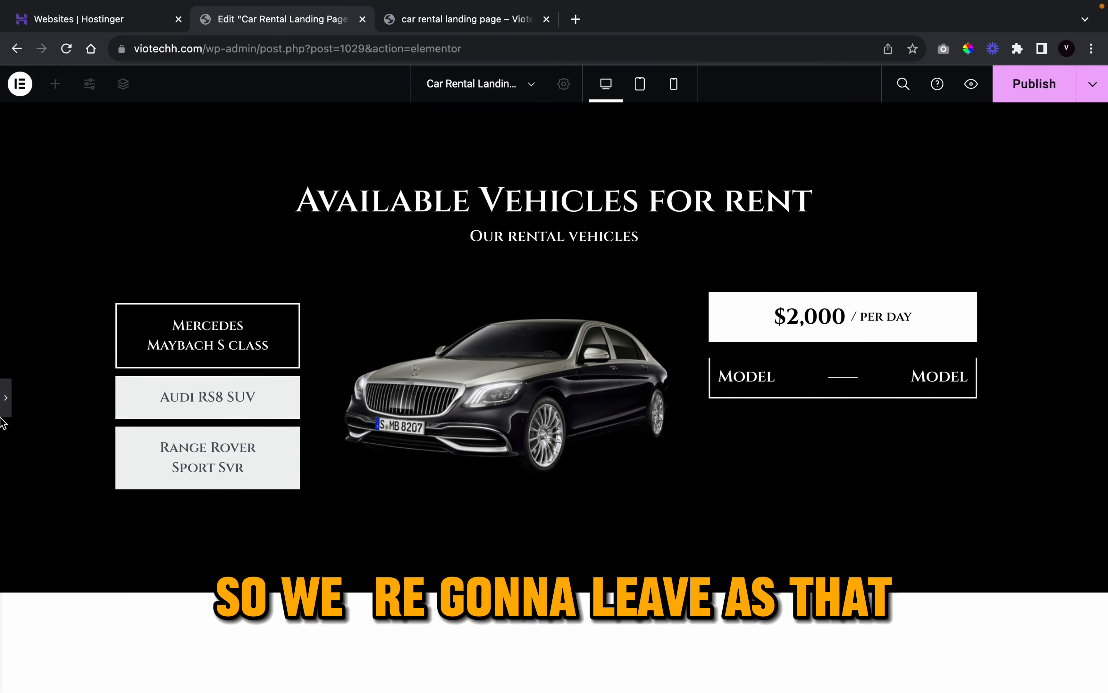
click(5, 398)
- Check the reference car rental page for the text used in the specification rows, returning to the page editor
click(1036, 376)
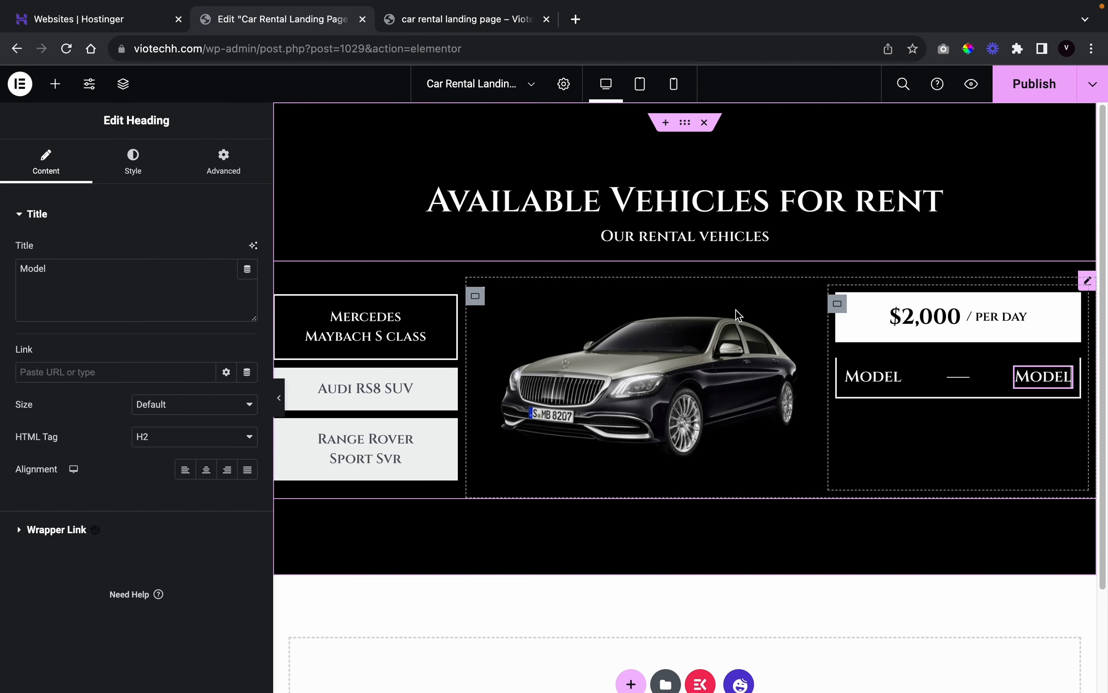
click(446, 18)
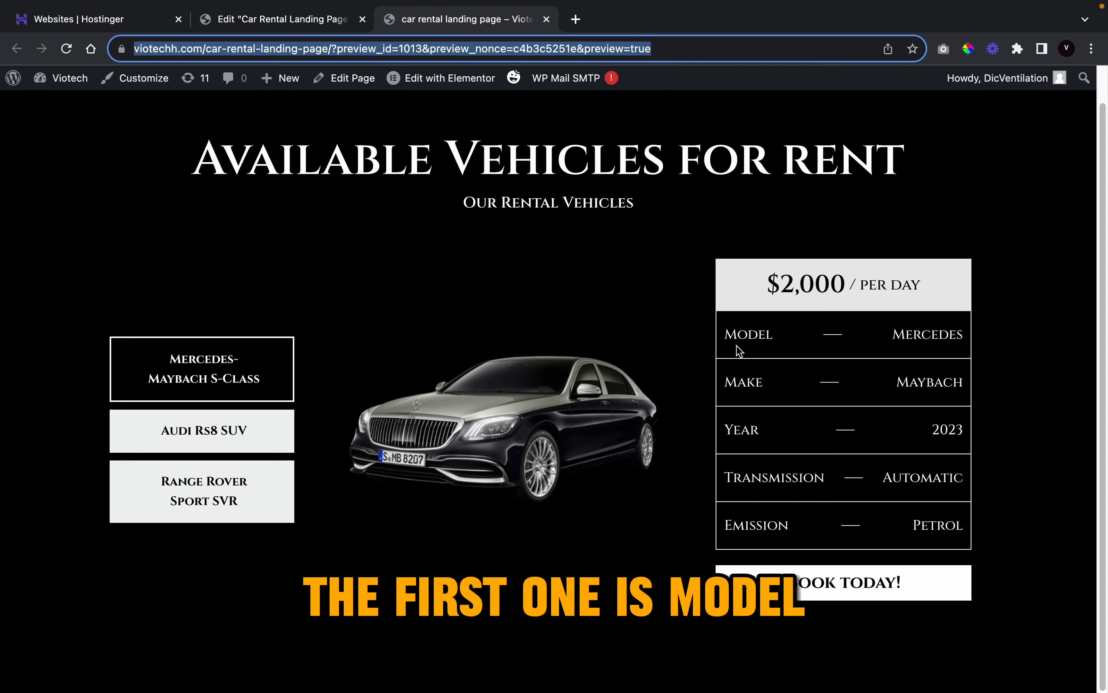
click(286, 20)
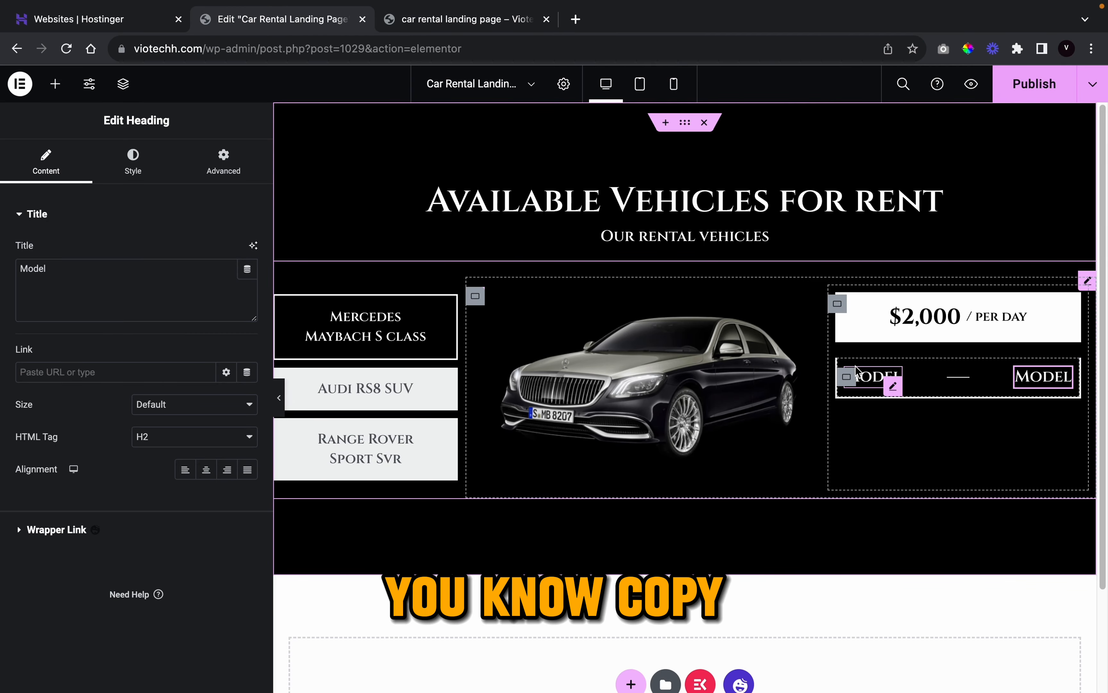
- Unlink the bordered row container's margins and set its top margin to -21 px to close the gap under the price box
click(845, 379)
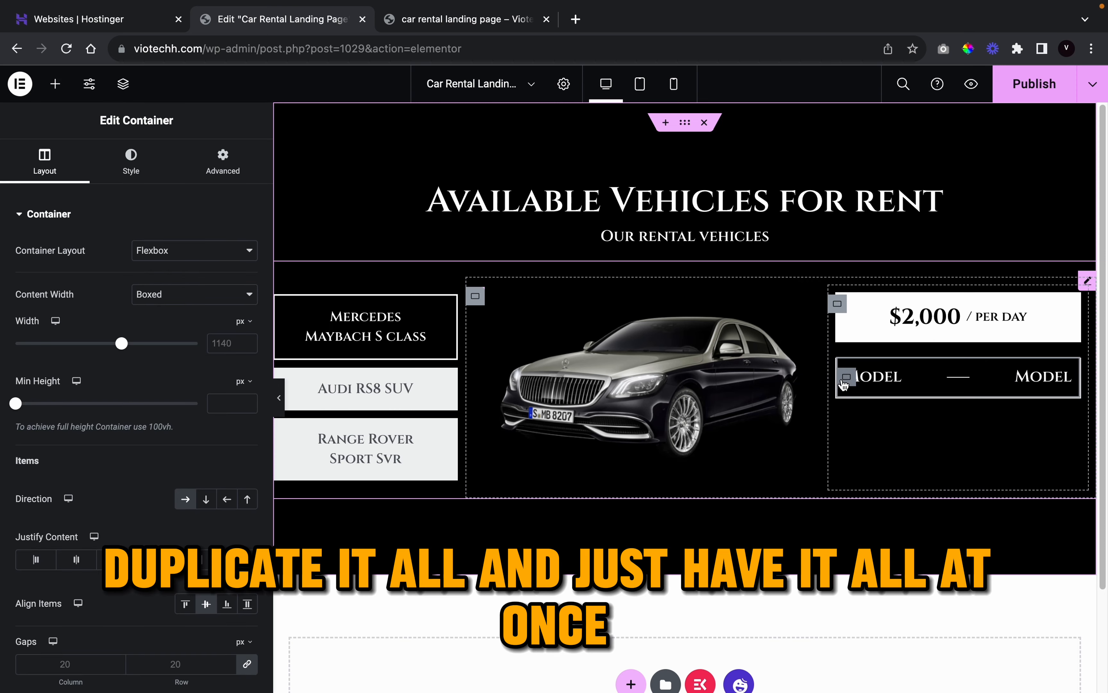
click(222, 160)
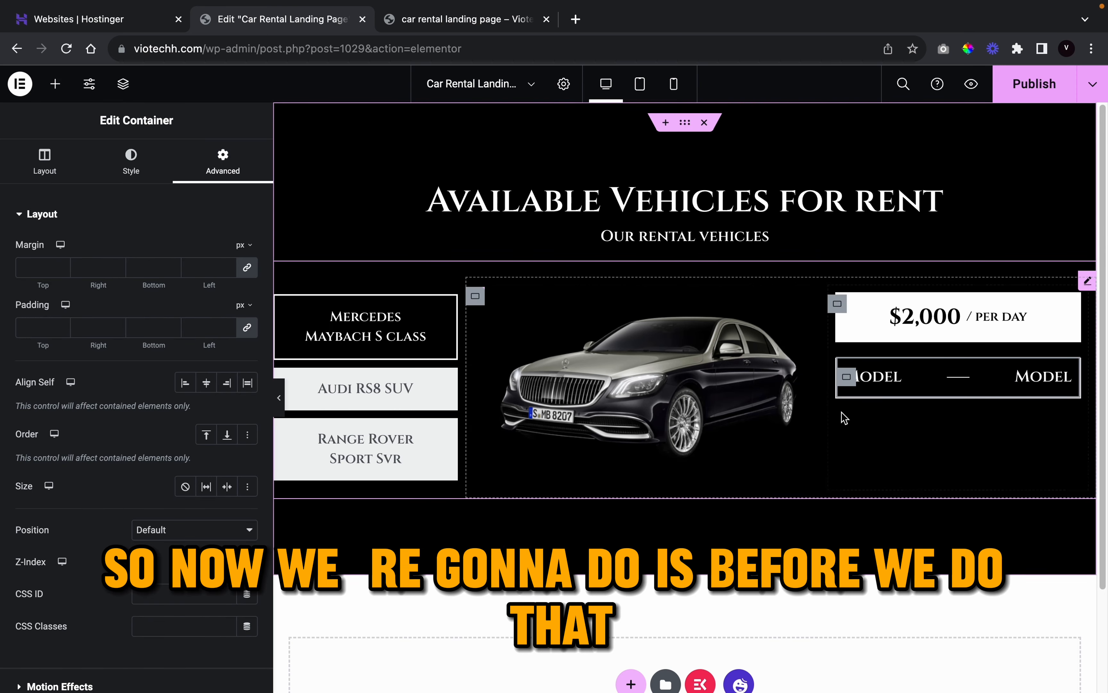
click(247, 267)
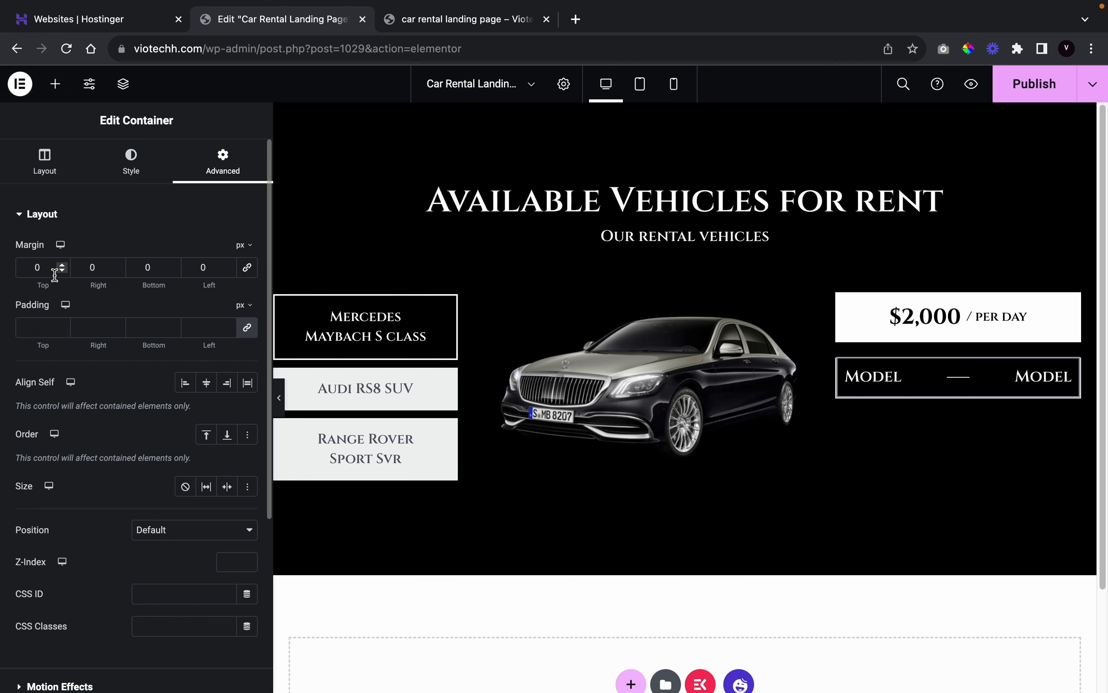
click(64, 269)
click(64, 269)
click(63, 270)
click(63, 270)
click(64, 269)
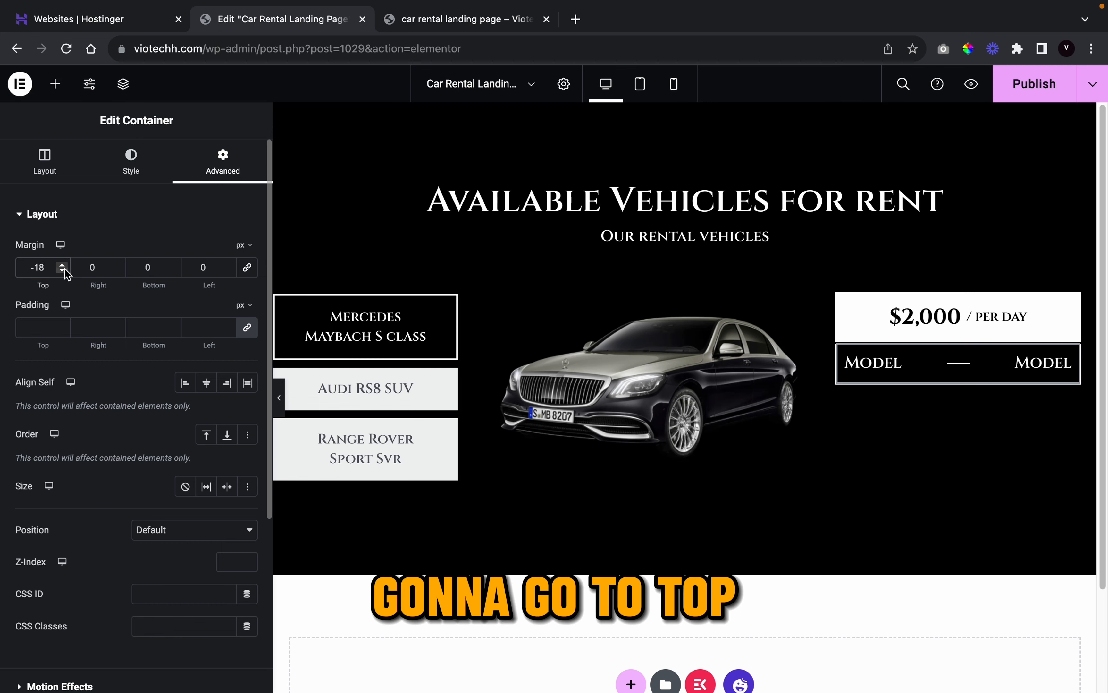
click(64, 270)
click(64, 270)
click(64, 270)
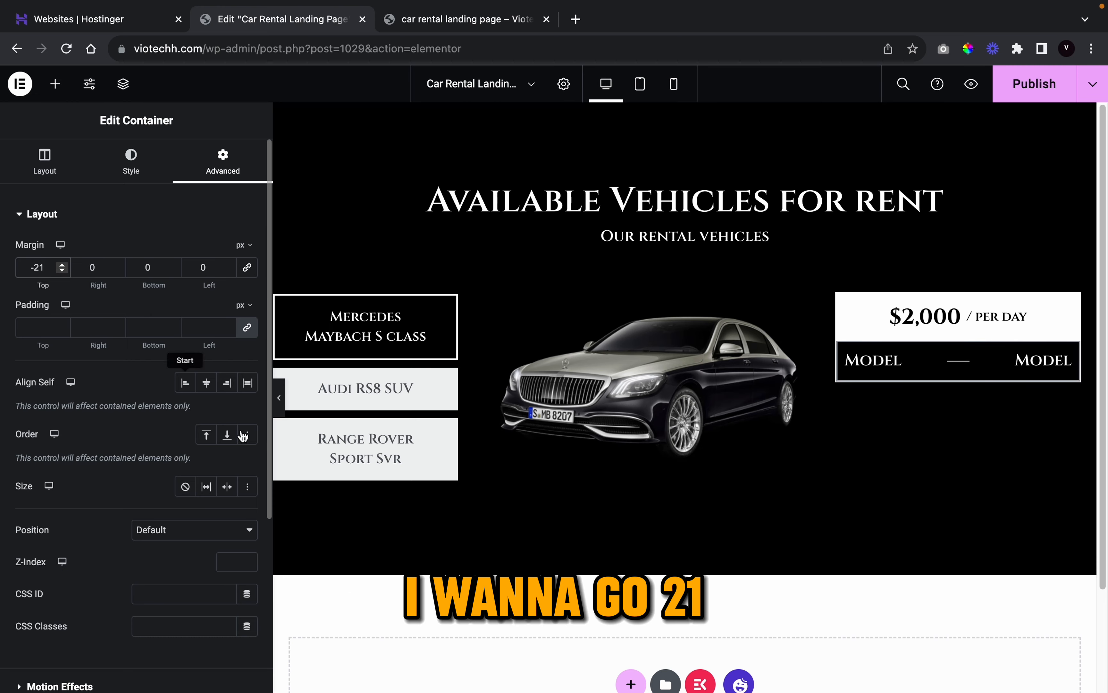
click(279, 398)
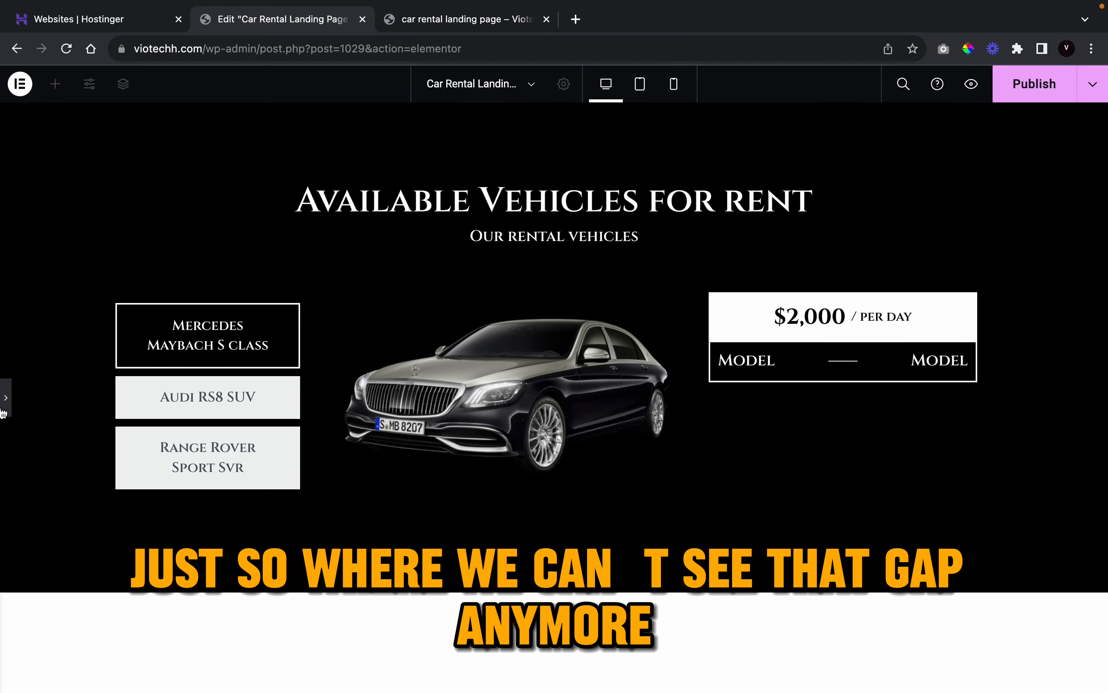
click(4, 412)
- Duplicate the bordered Model row container four times to make five stacked specification rows, and preview the result
right_click(845, 364)
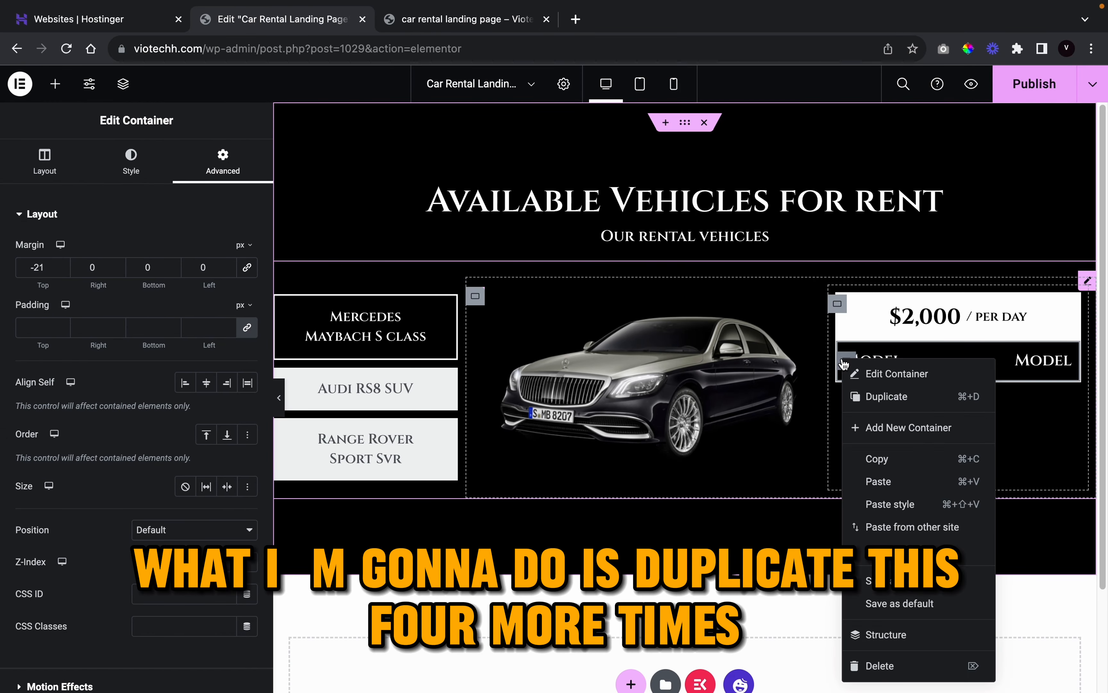
click(880, 397)
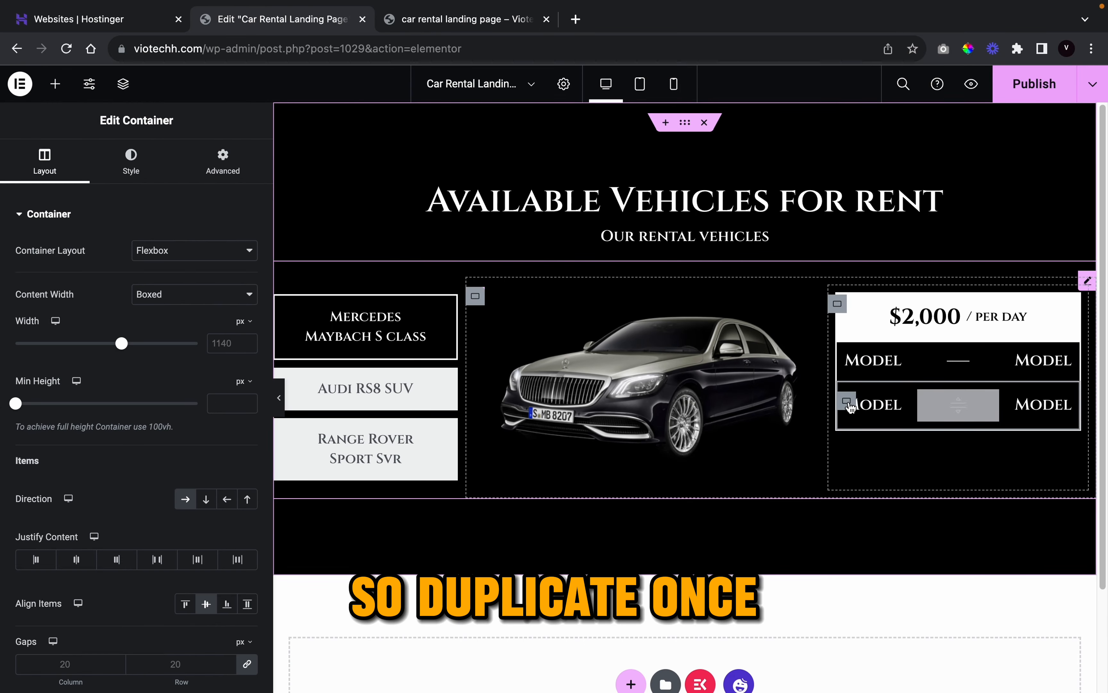
right_click(848, 406)
click(889, 412)
right_click(854, 448)
click(915, 412)
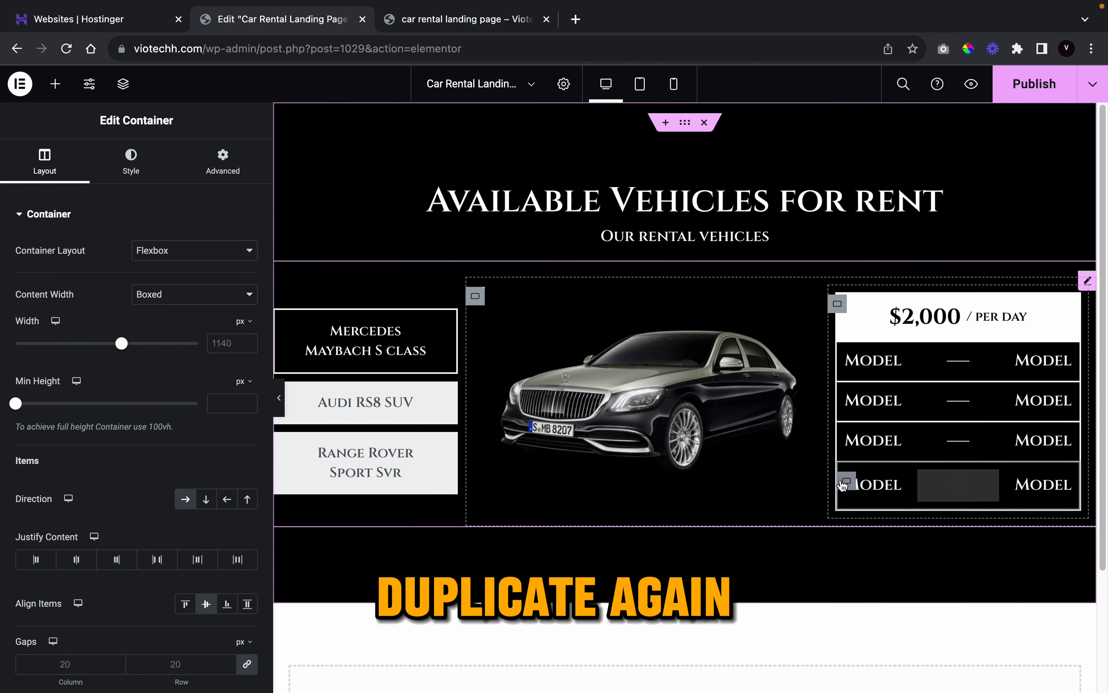
right_click(848, 484)
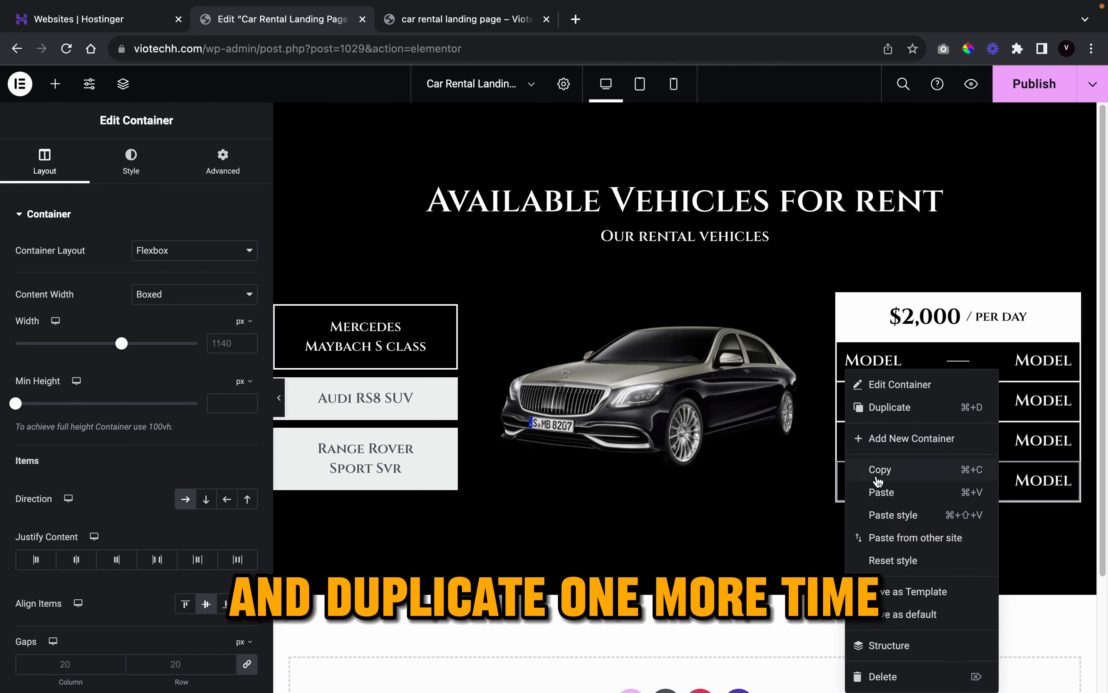
click(894, 410)
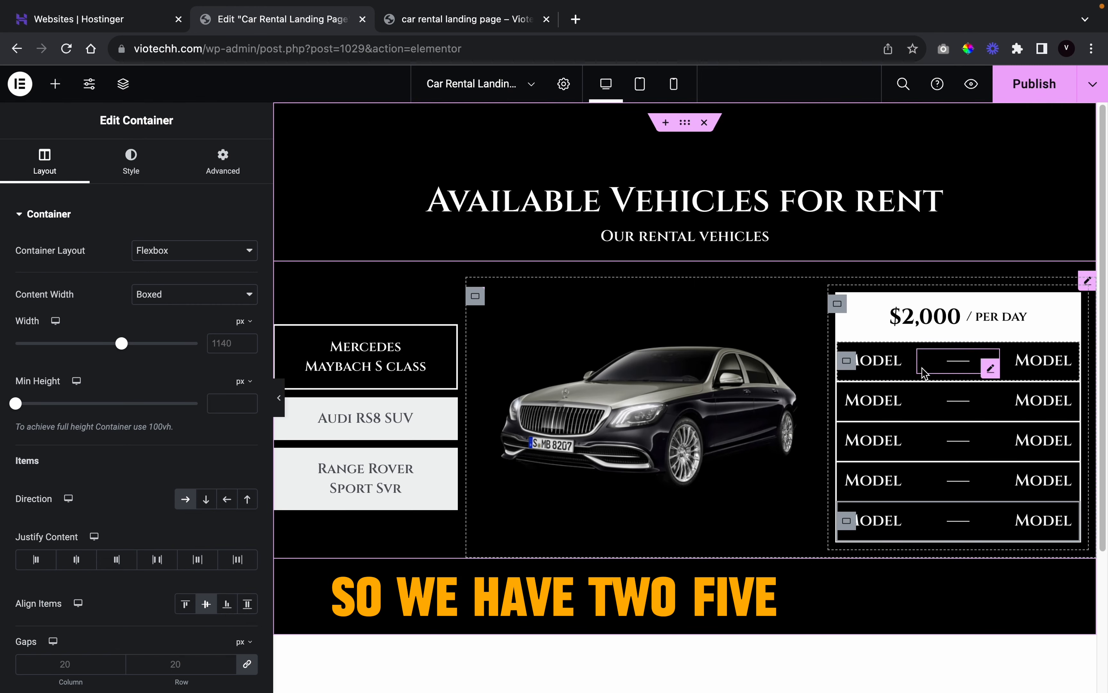
click(275, 400)
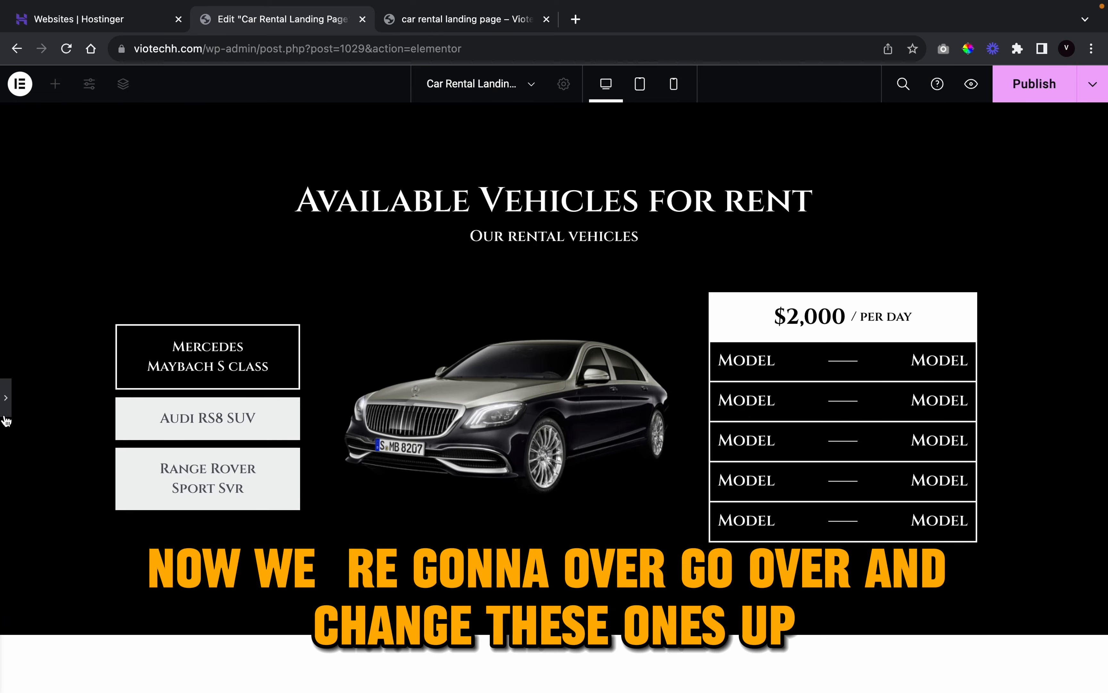
click(5, 397)
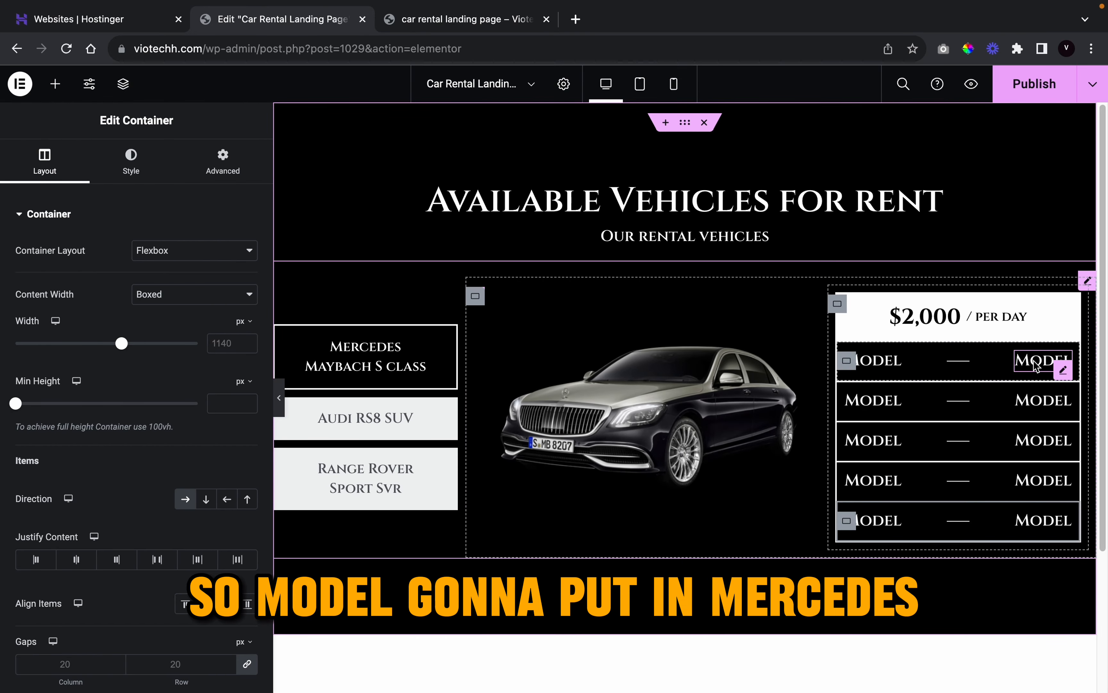
- Change the value heading after the divider in the first specification row to "Mercedes"
click(1036, 360)
text(Mercedes)
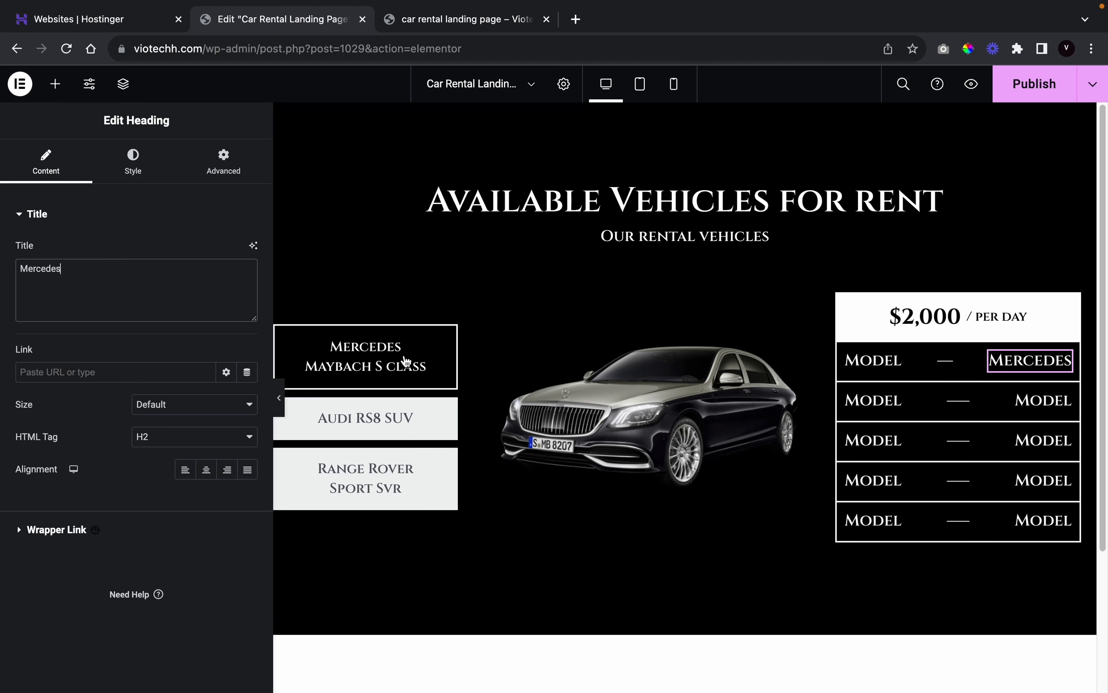
- Check the reference page's row text and change the second specification row's value heading to "Maybach"
click(1032, 399)
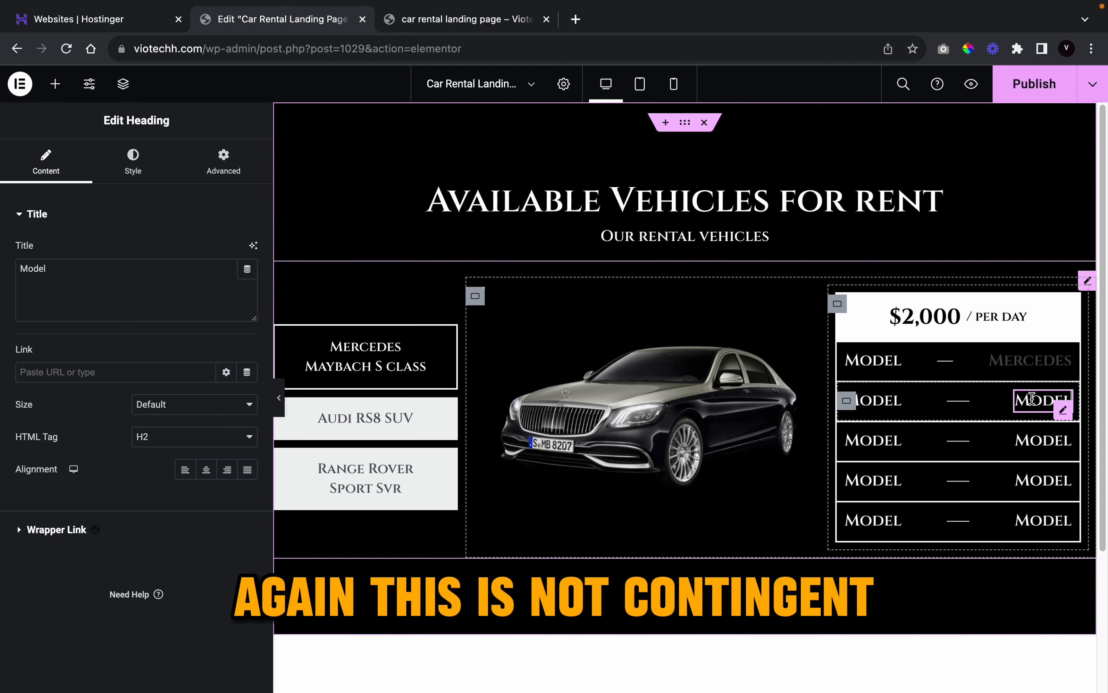
click(433, 27)
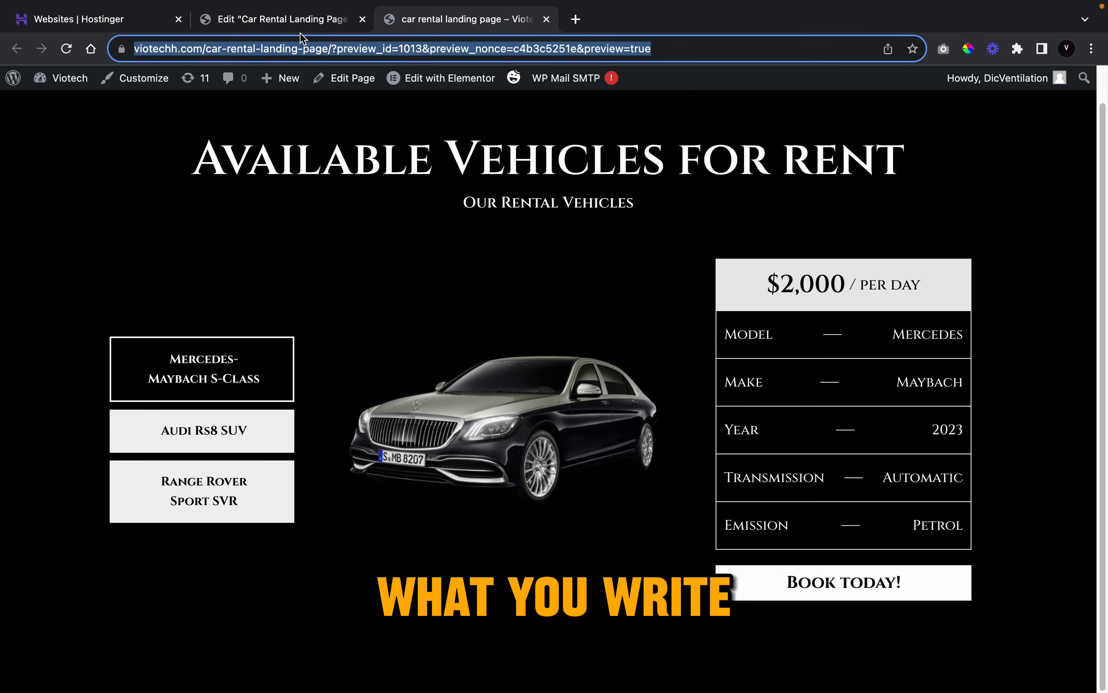
click(303, 21)
triple_click(181, 264)
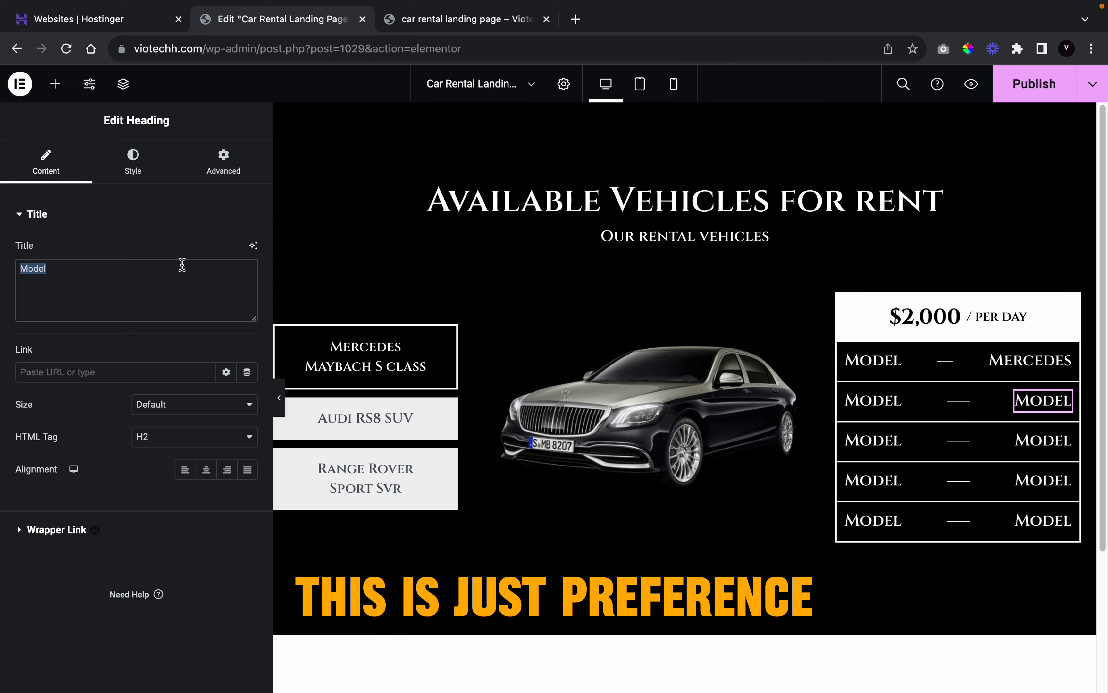
text(Ma)
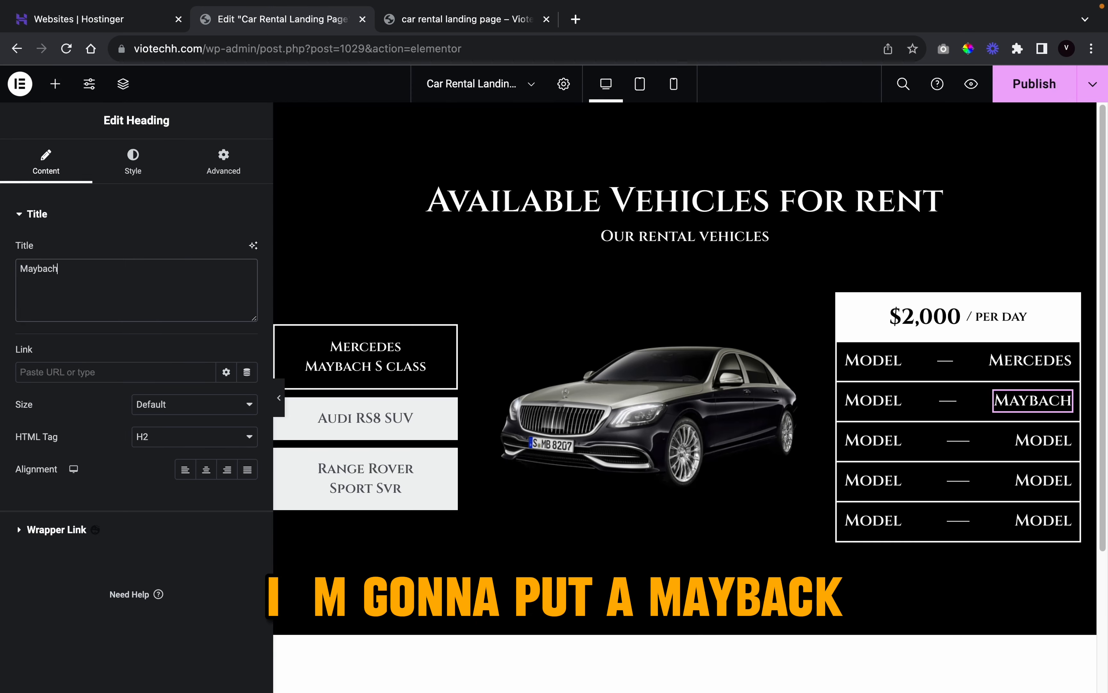
text(ybach)
- Following the reference page, change the third specification row's label to "Year" and its value to "2023"
click(477, 16)
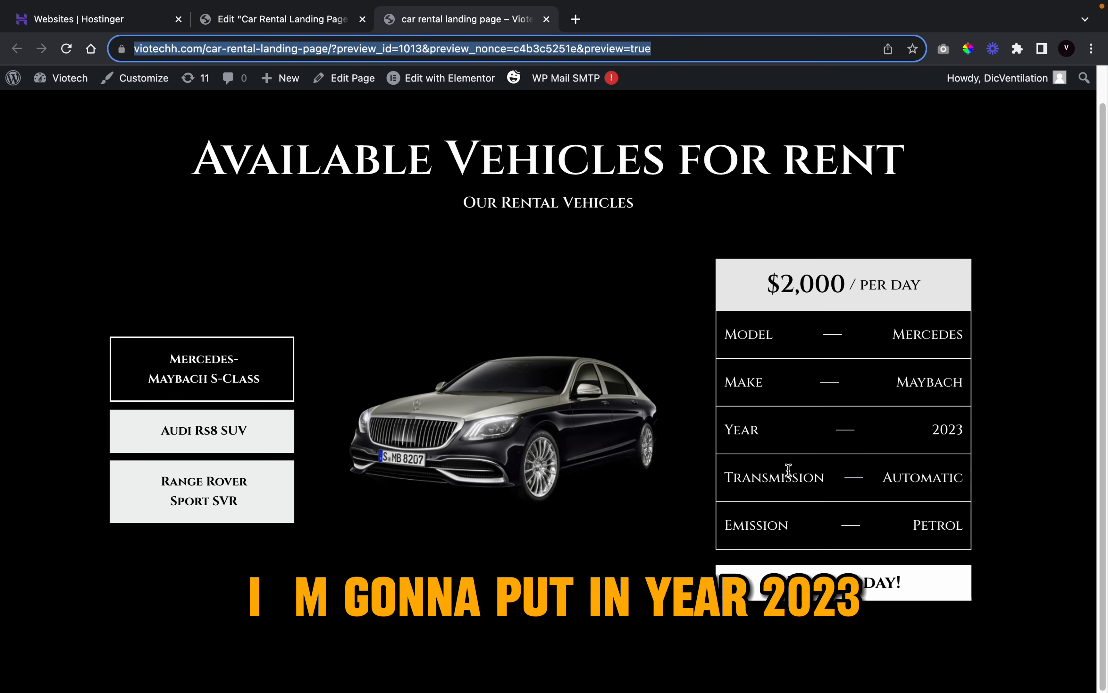
click(330, 17)
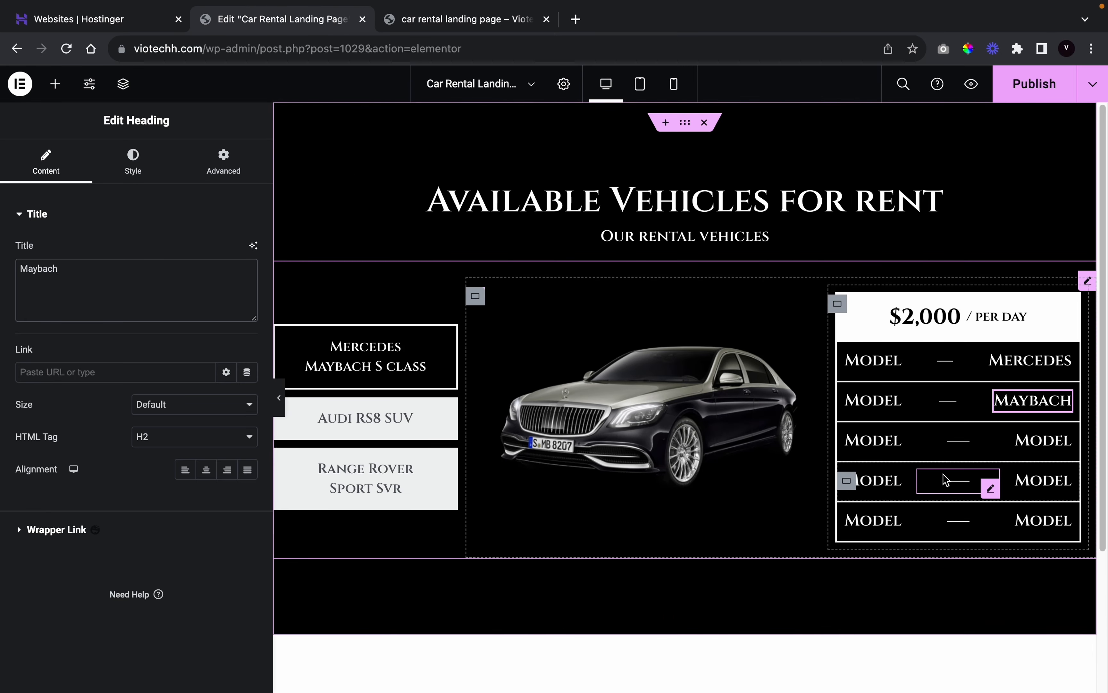
click(875, 441)
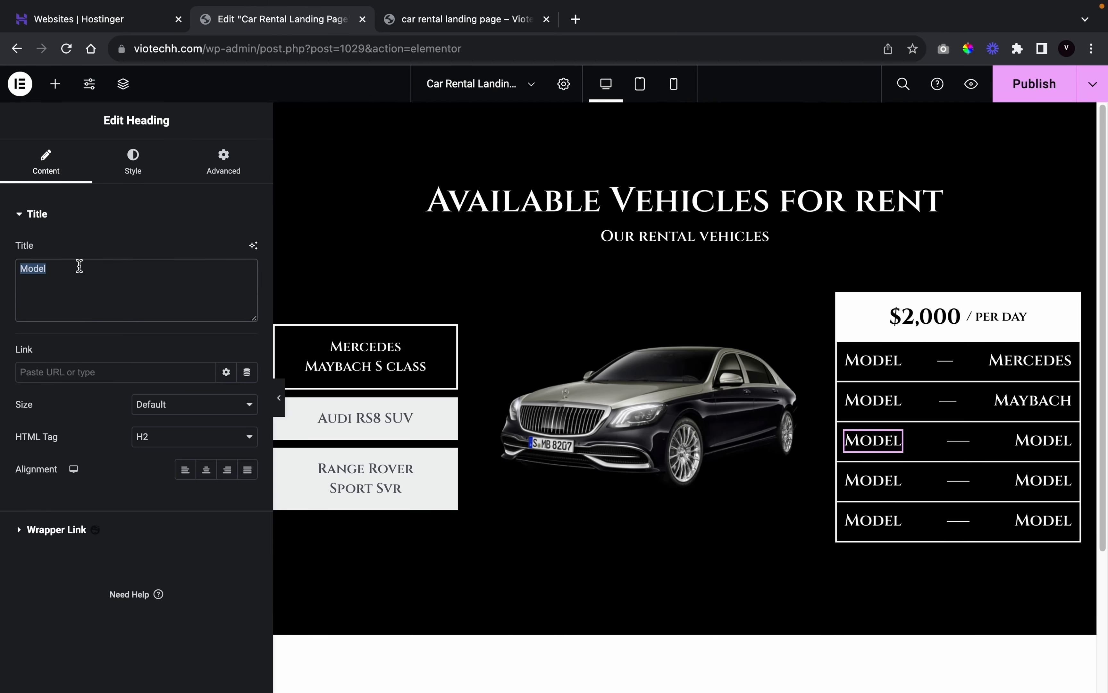
text(Year)
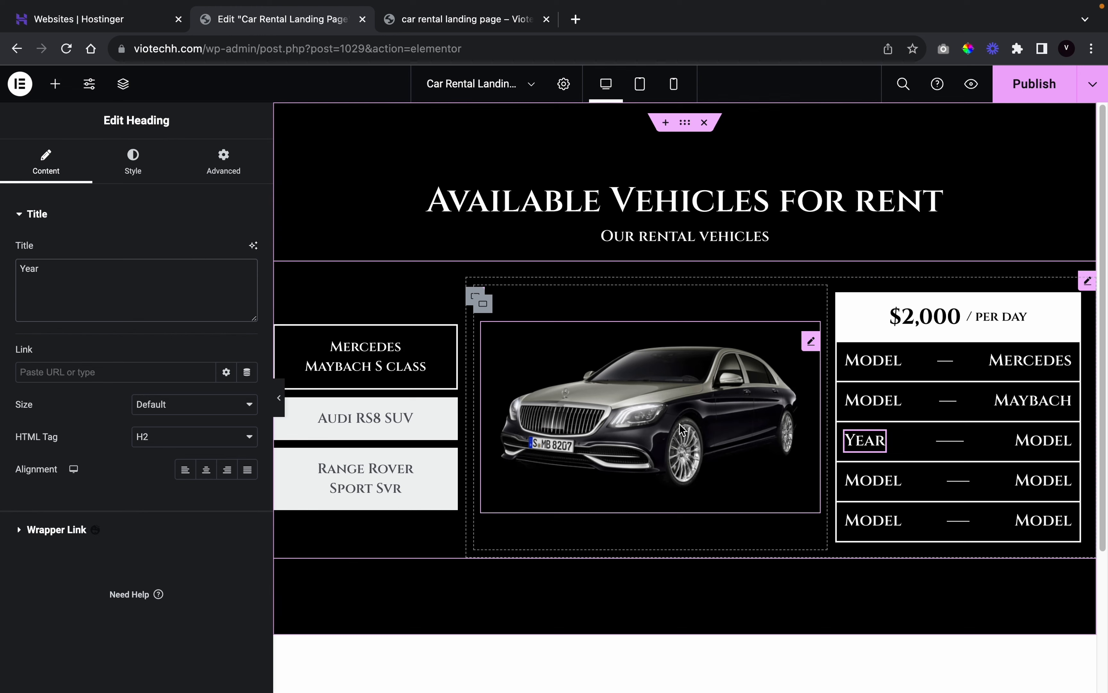
click(1016, 443)
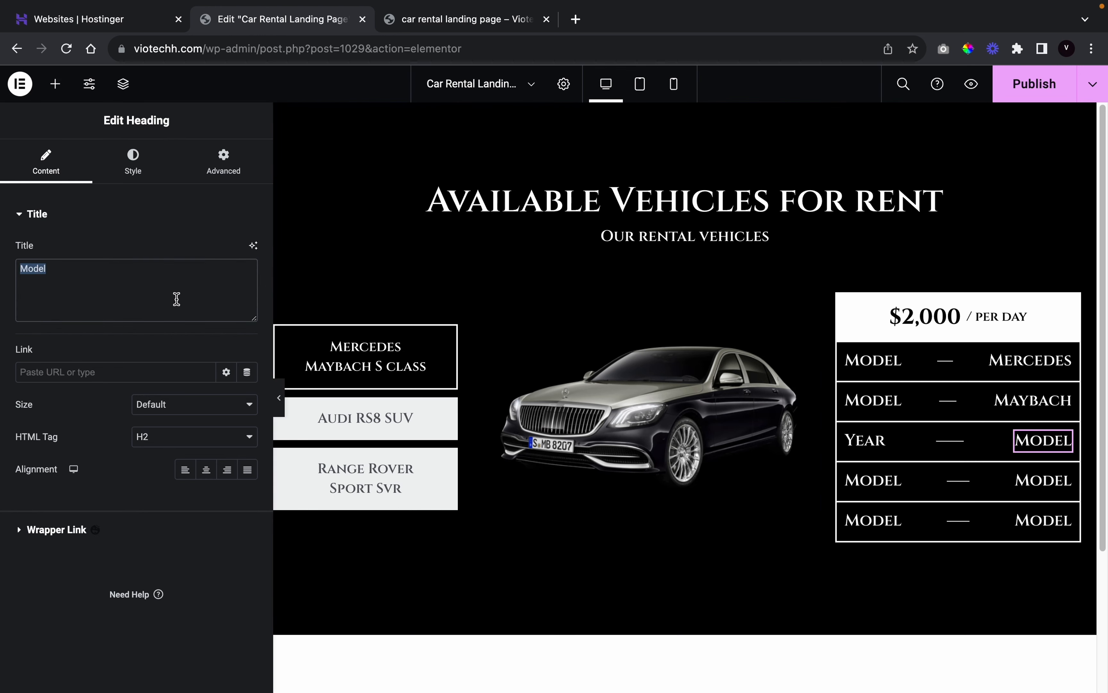
text(20223)
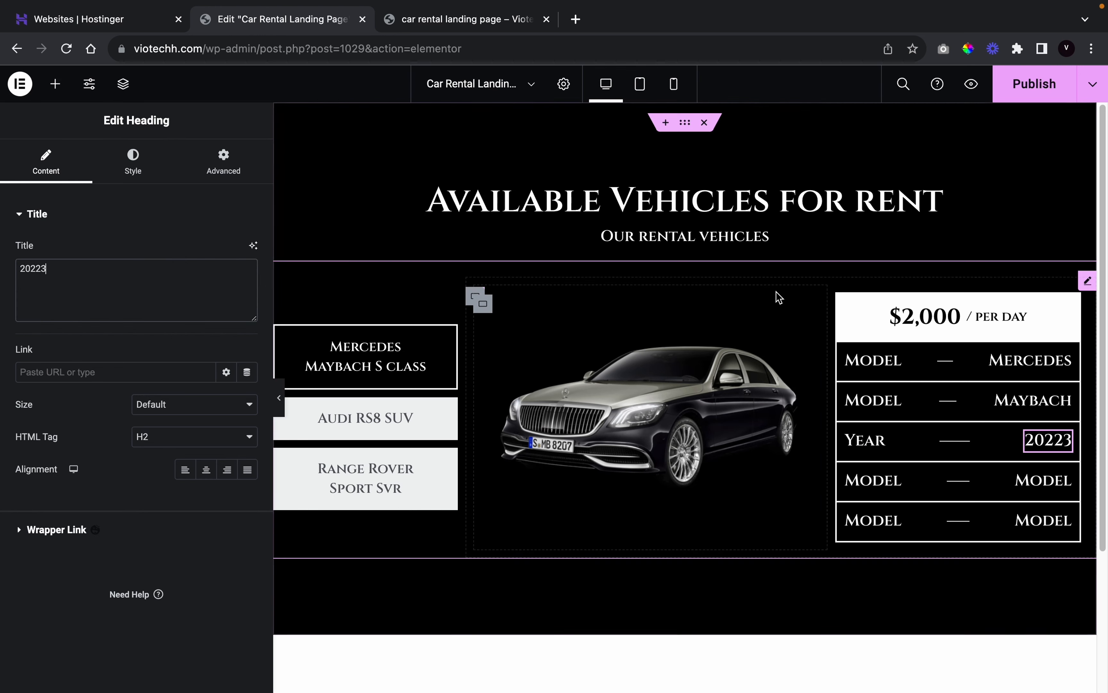
text(3)
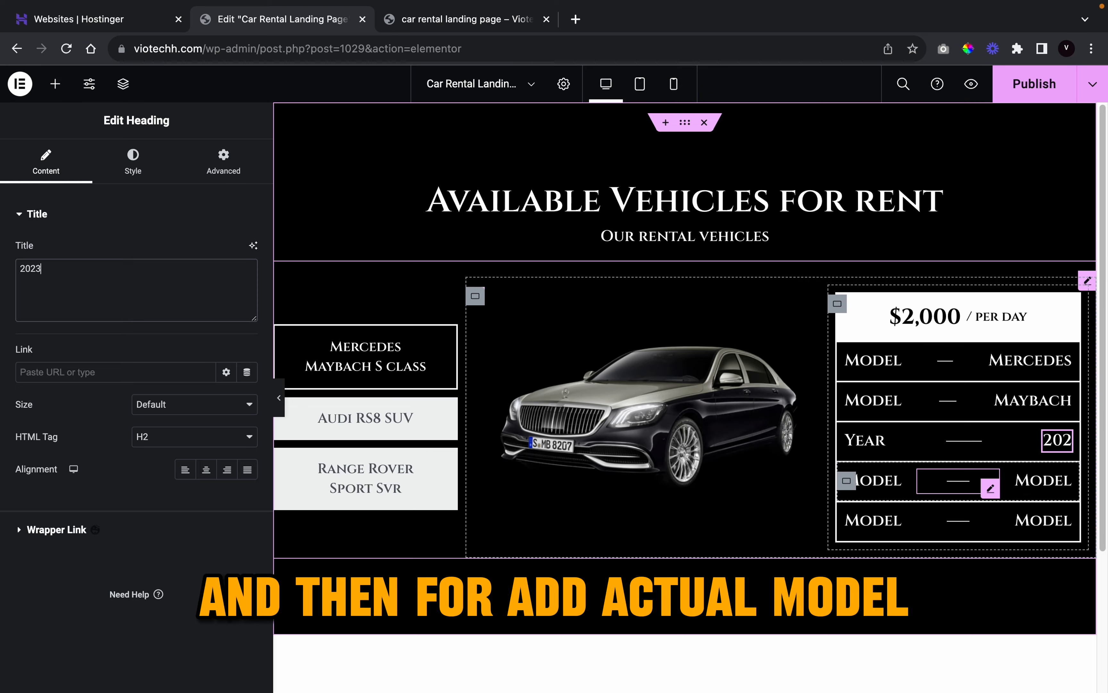
- Check the reference page and change the second specification row's label beside "Maybach" to "Make"
click(884, 402)
click(883, 398)
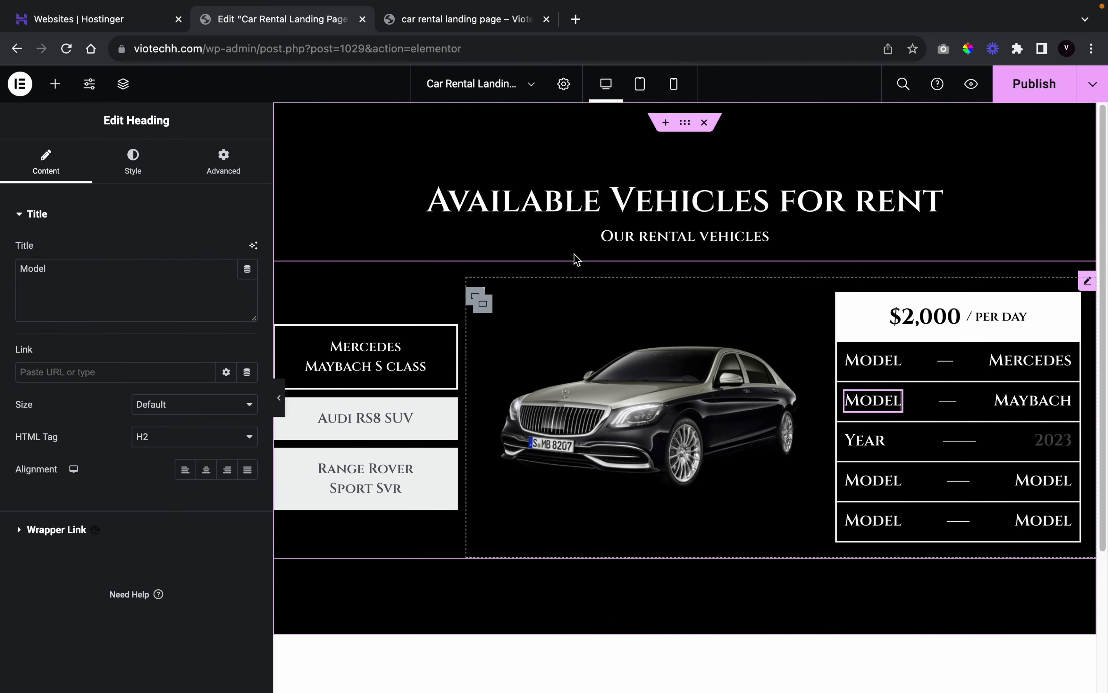
click(464, 17)
click(243, 19)
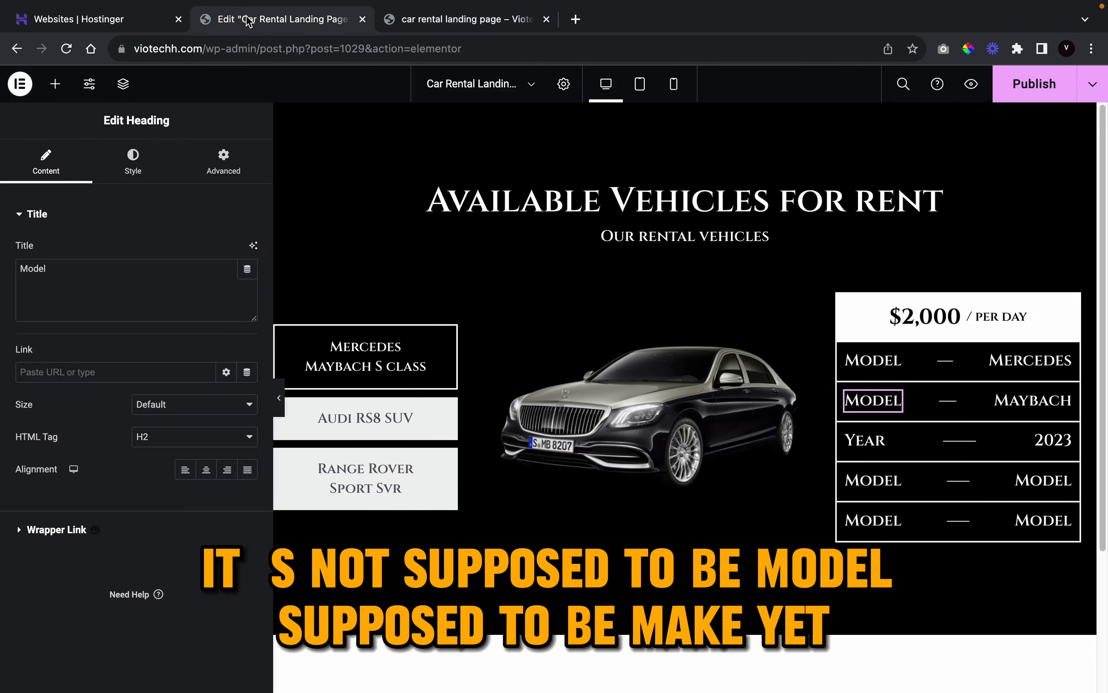
text(Make)
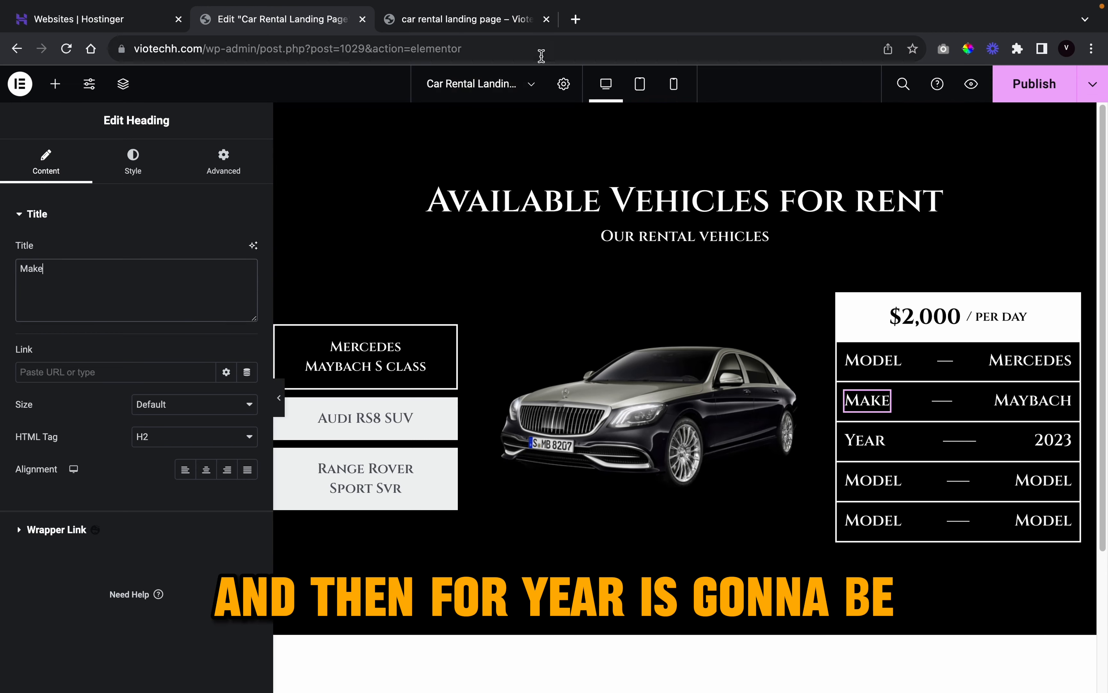
- Consult the reference page, then change the fourth specification row's label to "Transmission" and its value to "Petrol"
click(503, 26)
click(274, 27)
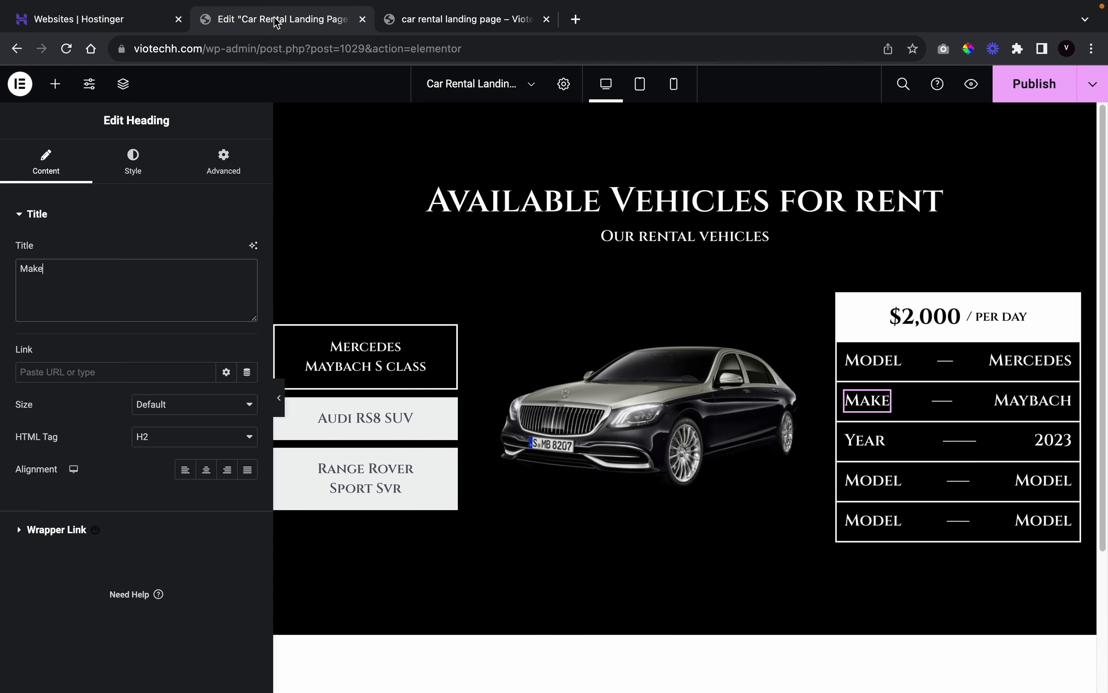
click(878, 483)
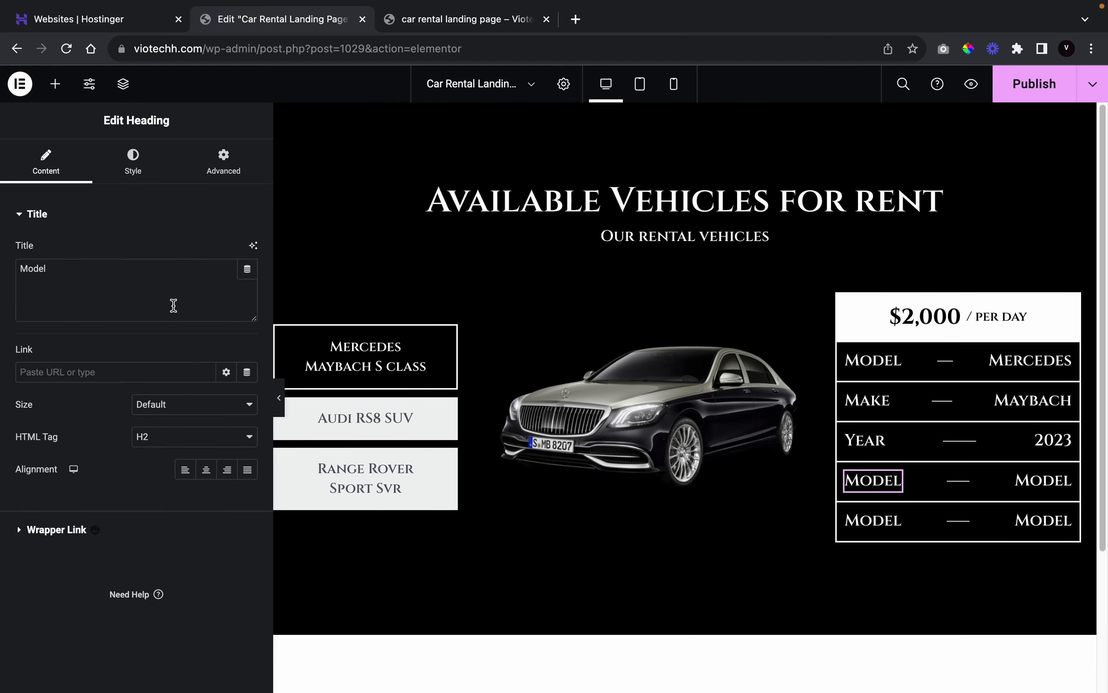
text(Transmission)
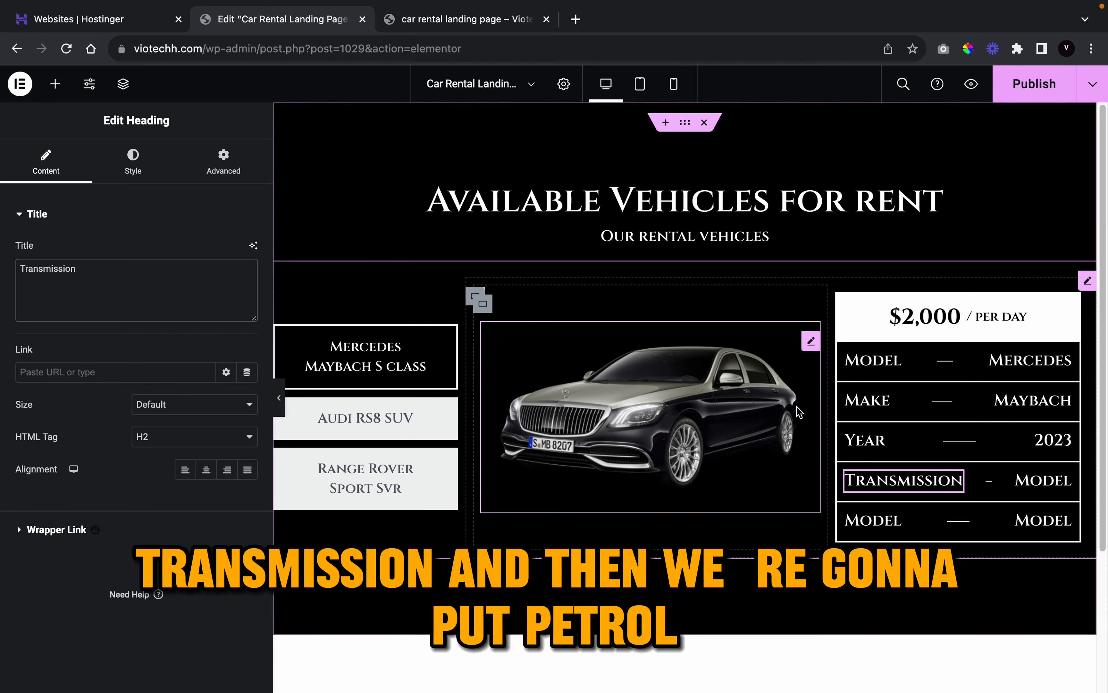
click(1044, 481)
double_click(88, 280)
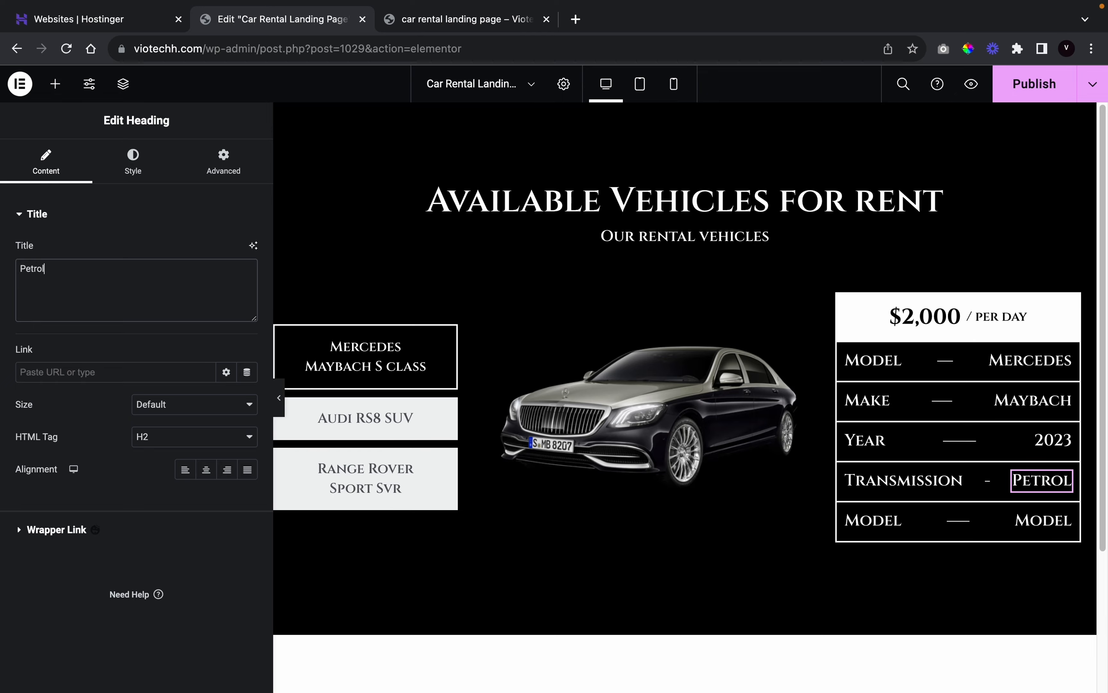
- Recheck the reference page and correct the Transmission row's value to "Automatic"
click(486, 42)
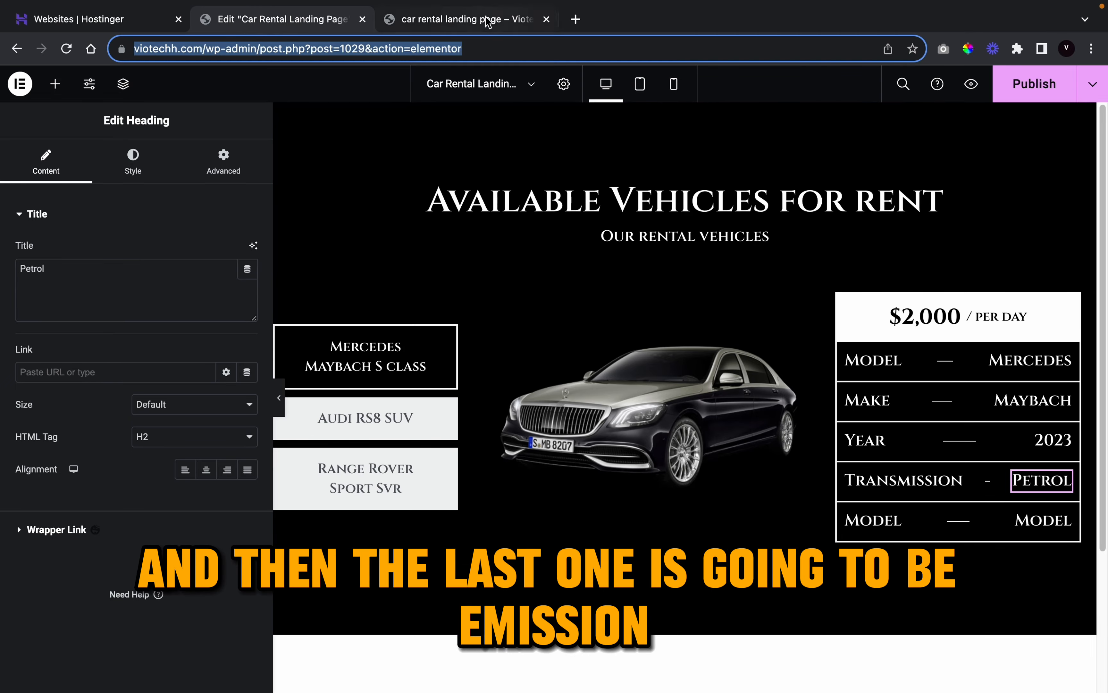
click(486, 20)
click(301, 26)
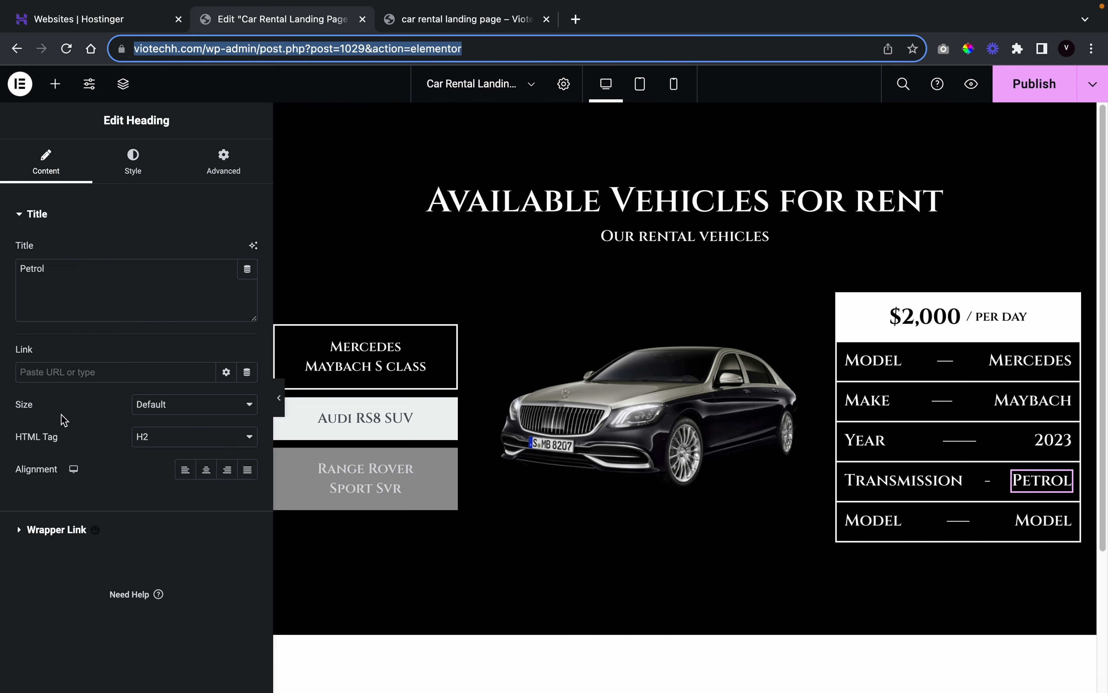
click(72, 294)
text(Aut)
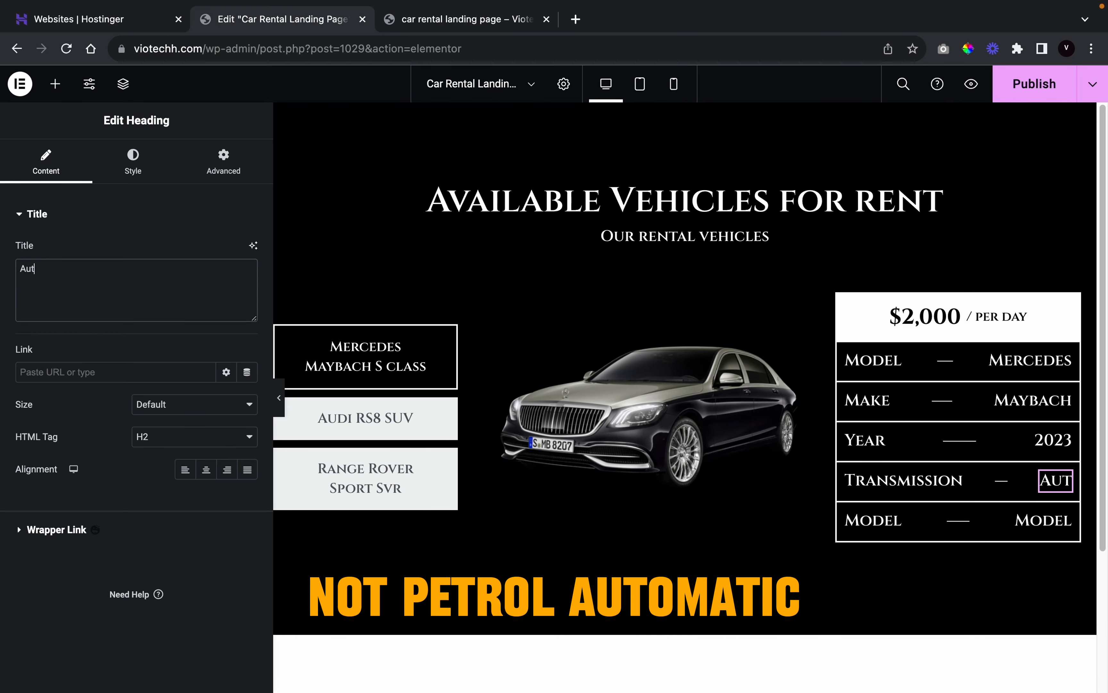
text(omatic)
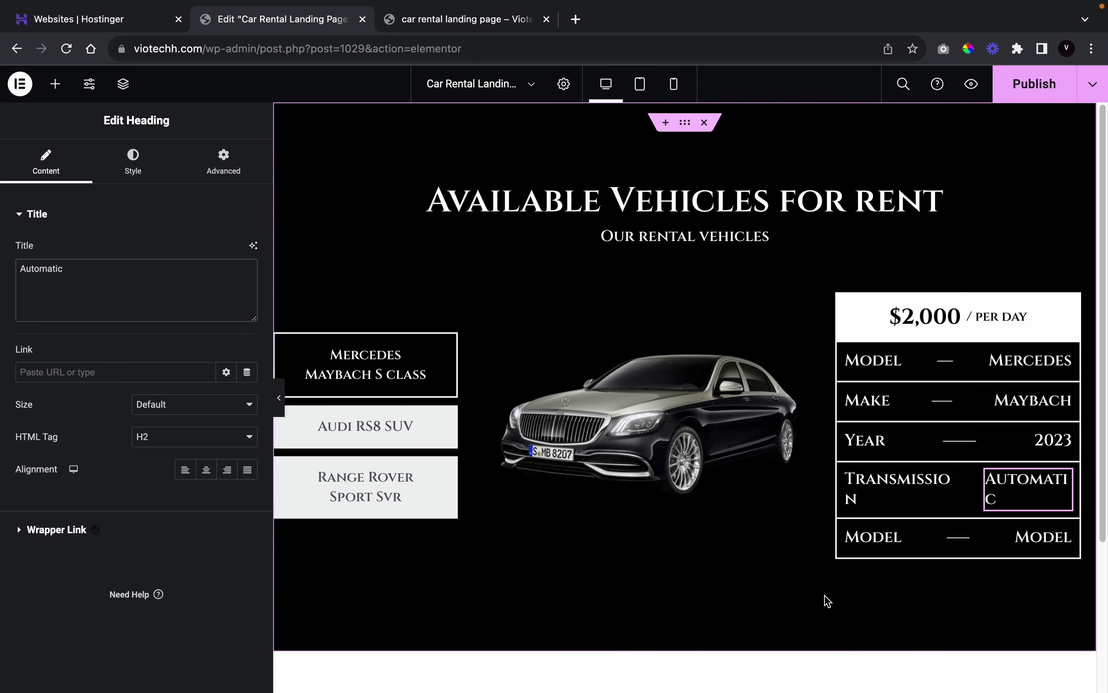
- Change the fifth specification row's label to "Emission" and its value to "Petrol"
click(861, 536)
key(super+a)
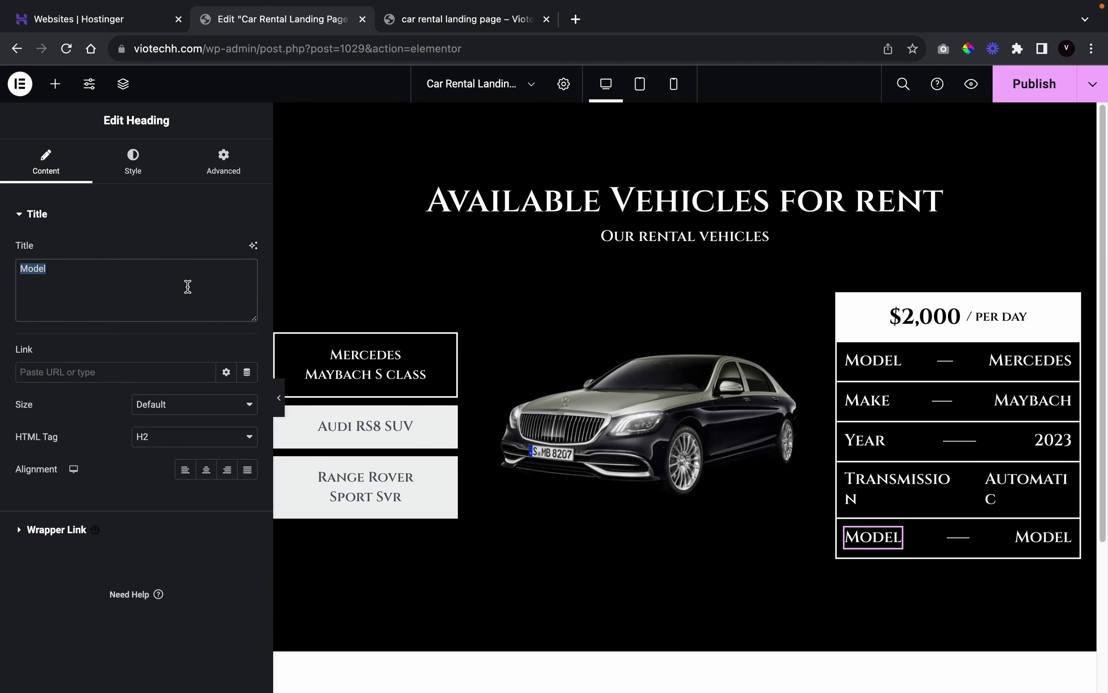
text(Emission)
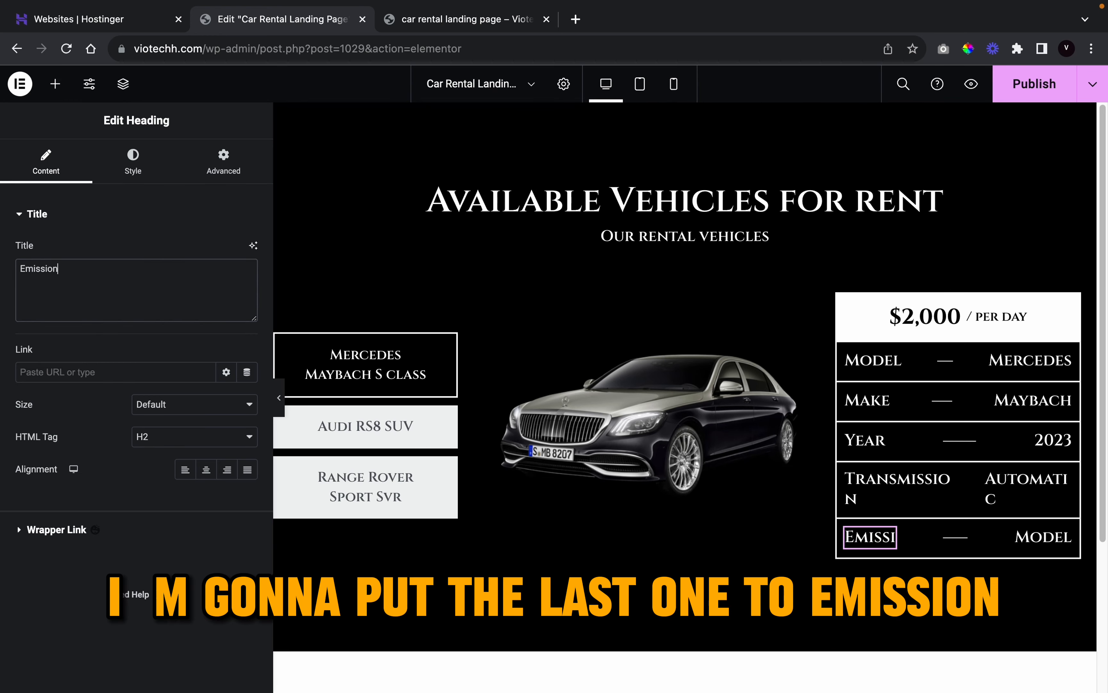
click(1043, 537)
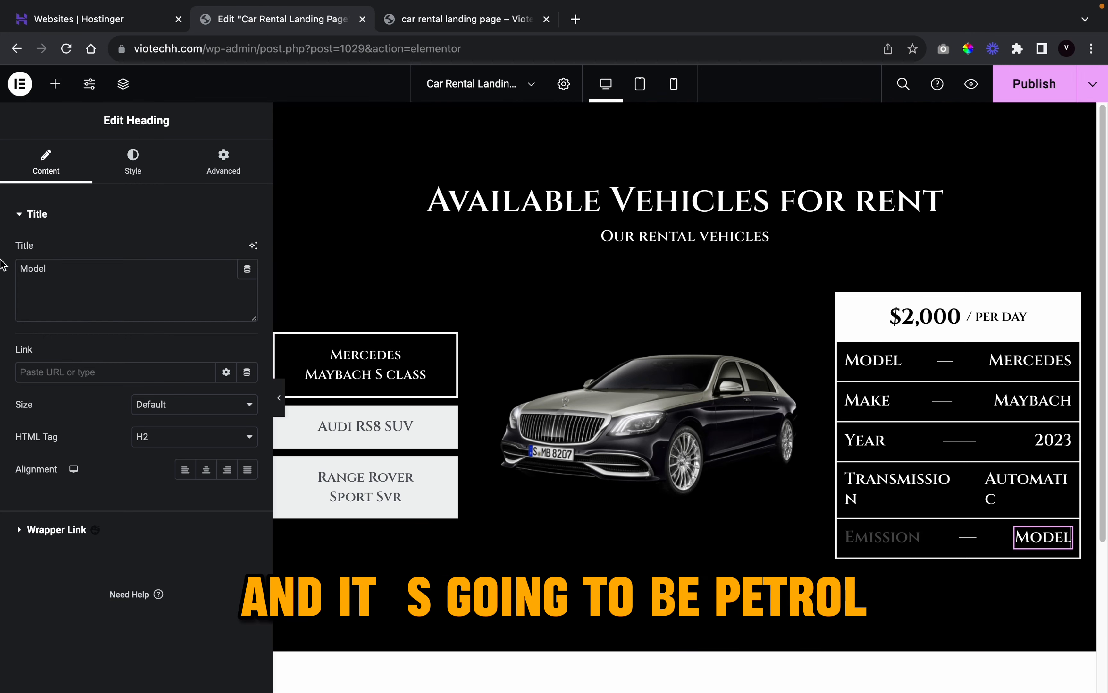
text(Petrol)
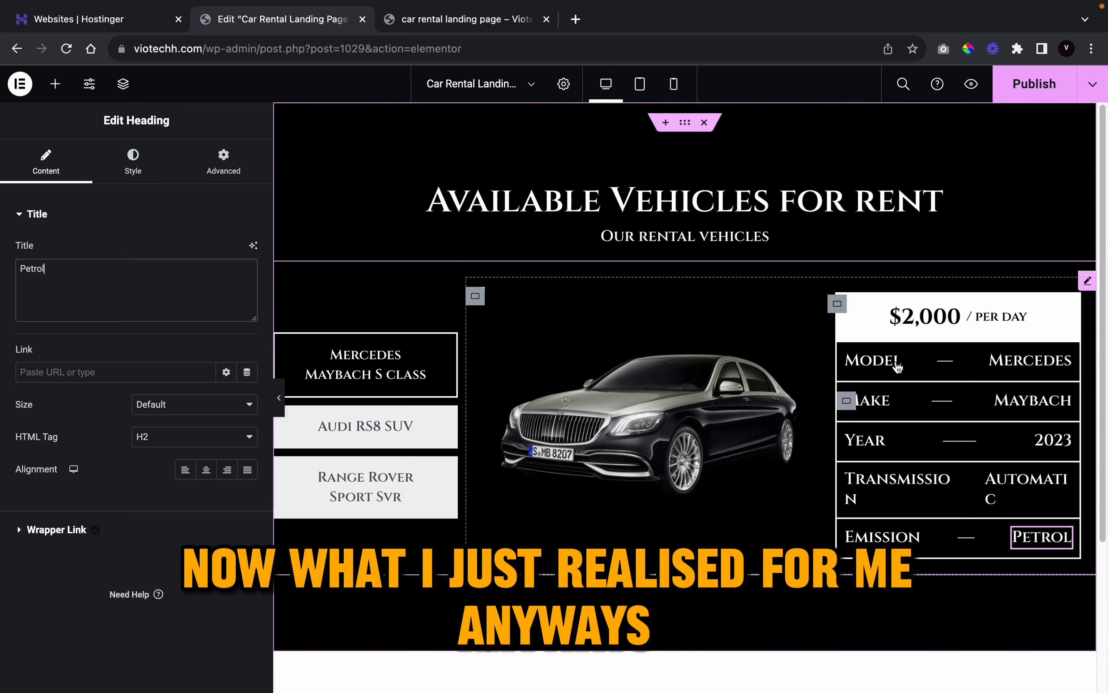
- Reduce the typography size of the Model label heading in the first specification row to 18 px
click(865, 367)
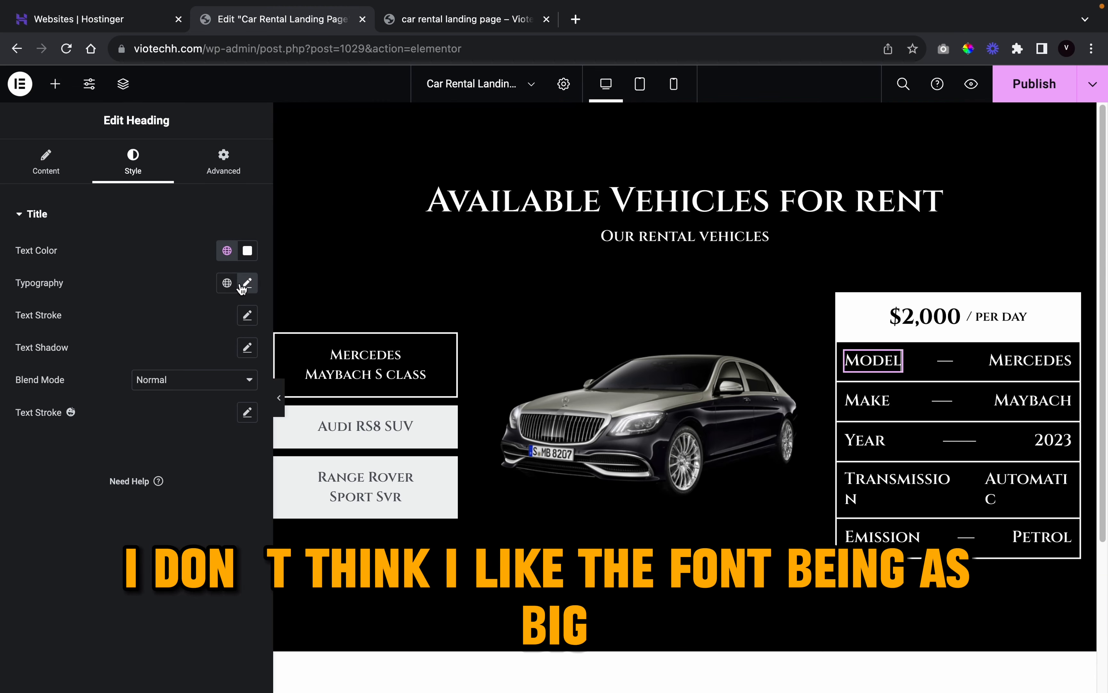
click(250, 282)
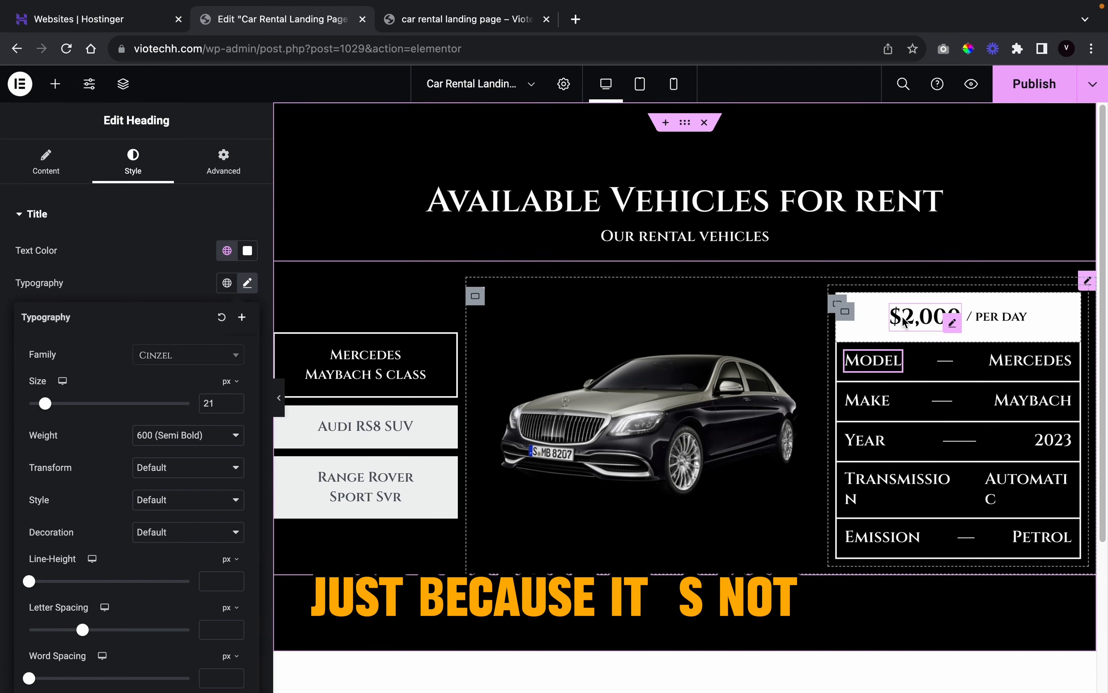
click(234, 406)
click(234, 407)
click(234, 407)
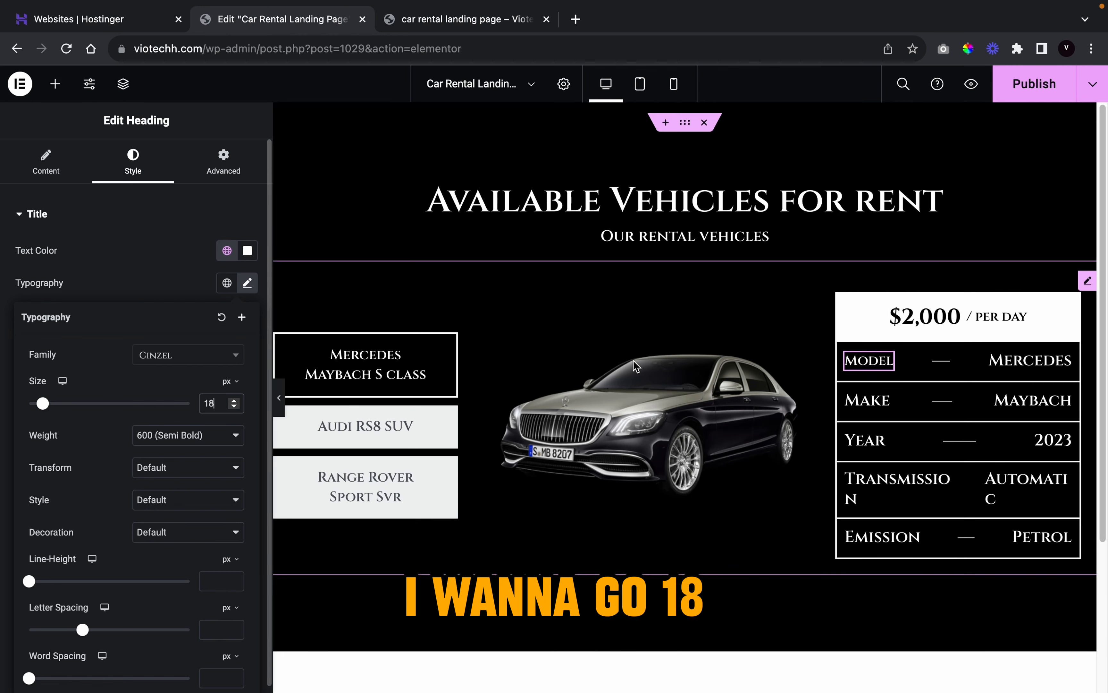
- Copy the Model label heading and paste its style onto all the other label and value headings in the specification rows
click(870, 363)
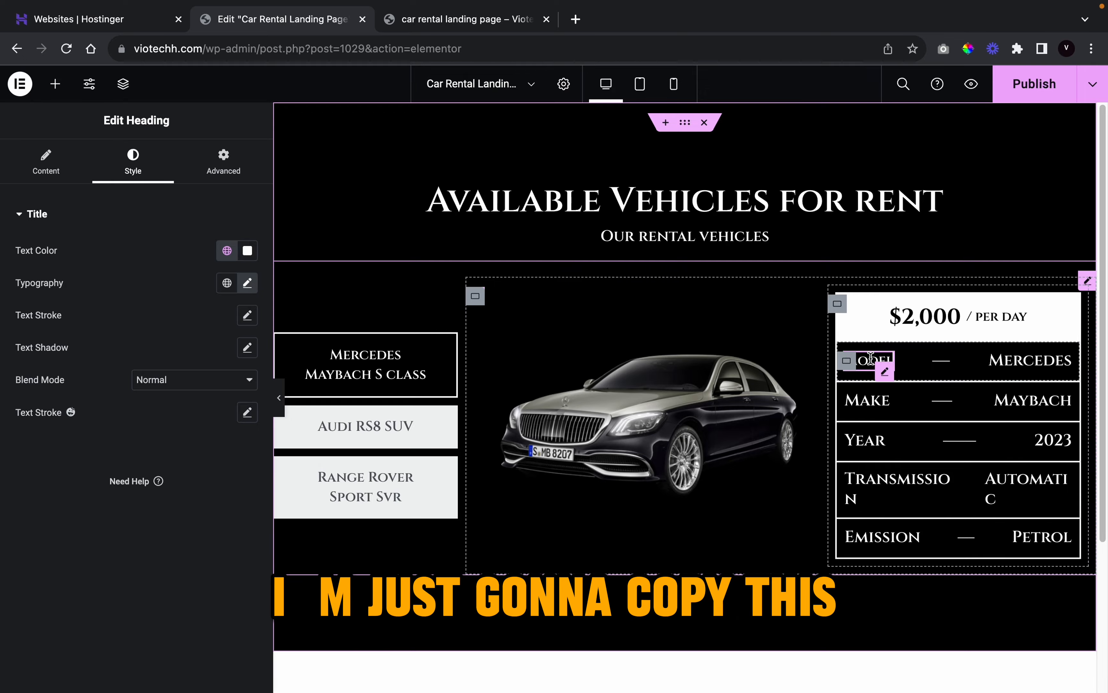
right_click(871, 362)
click(902, 433)
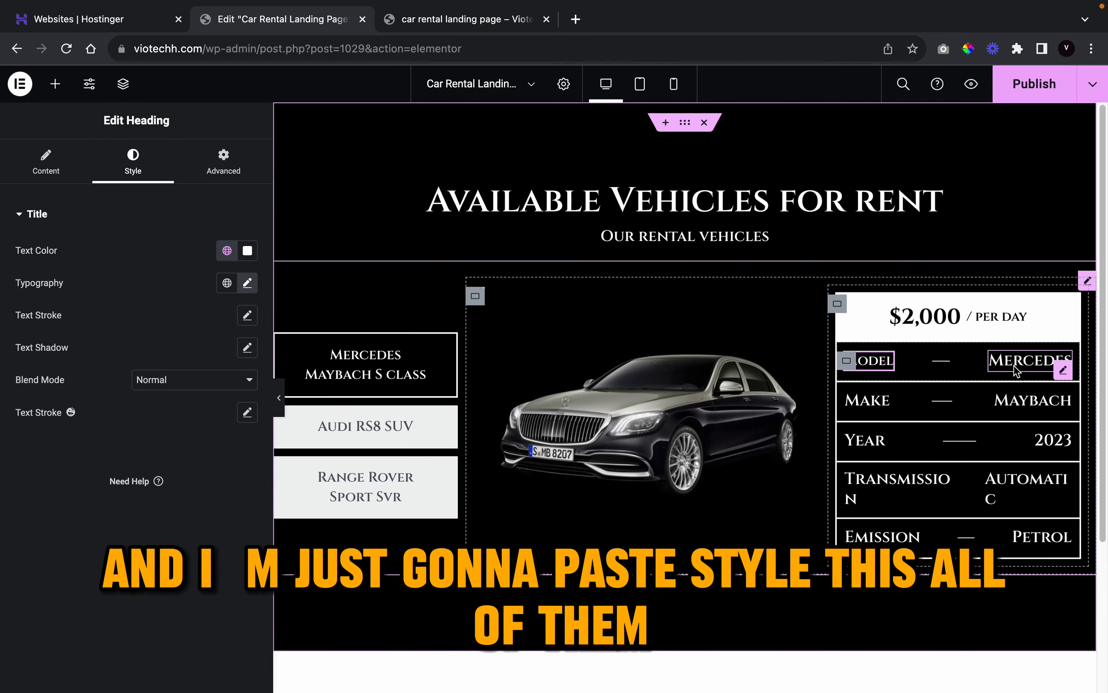
right_click(1030, 364)
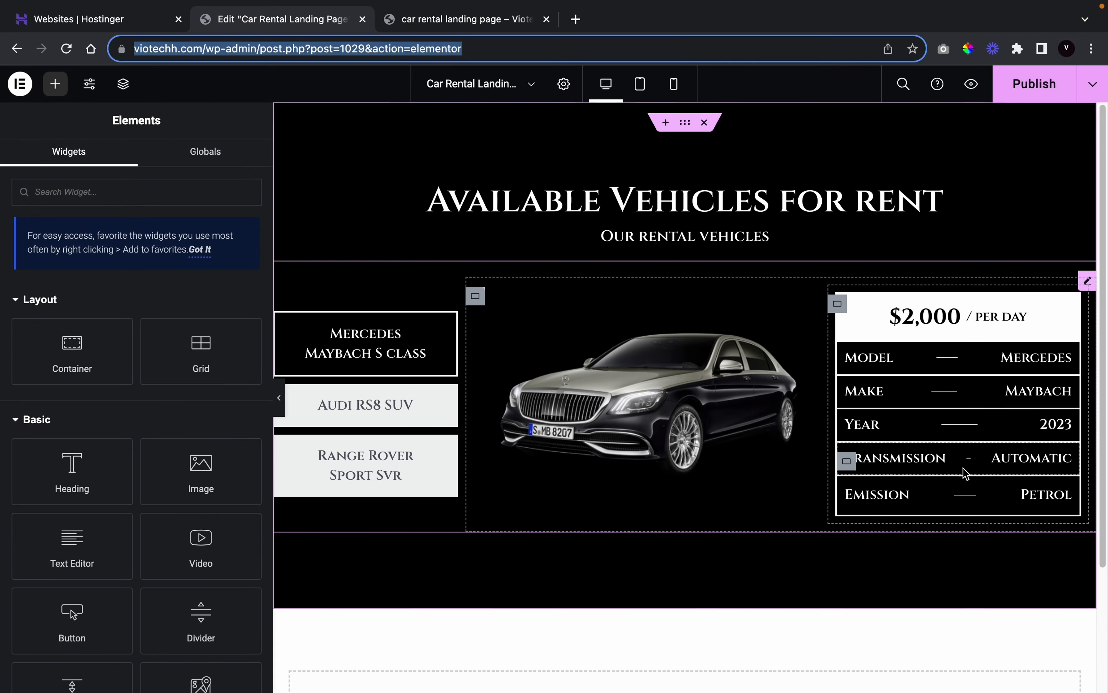
right_click(968, 465)
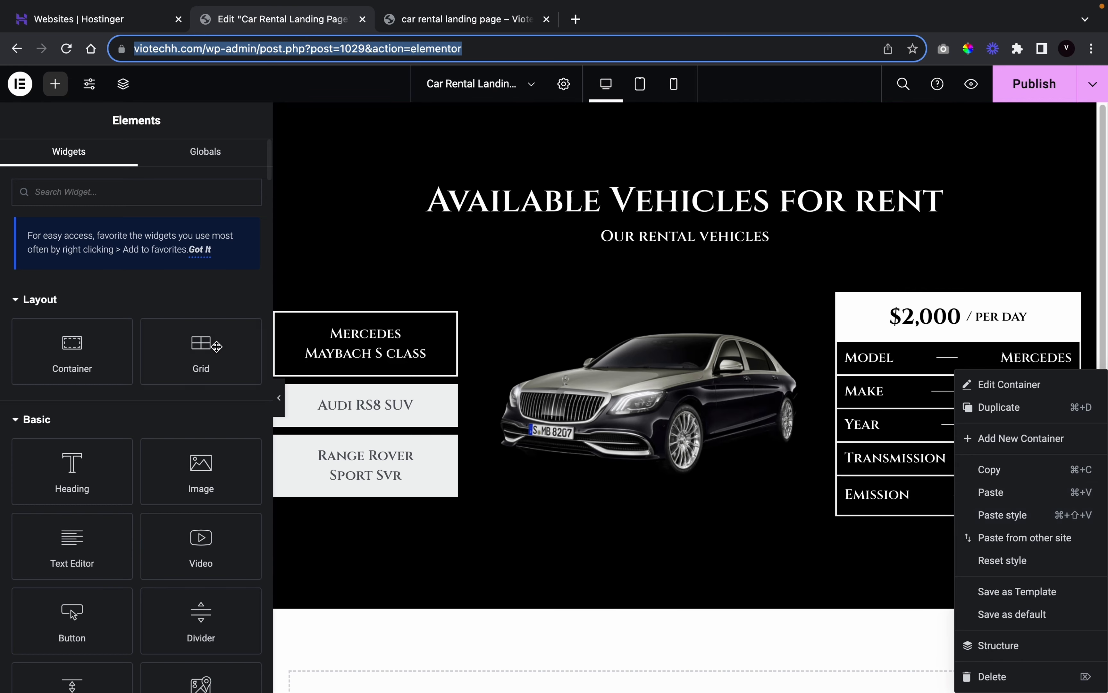
click(276, 400)
click(294, 404)
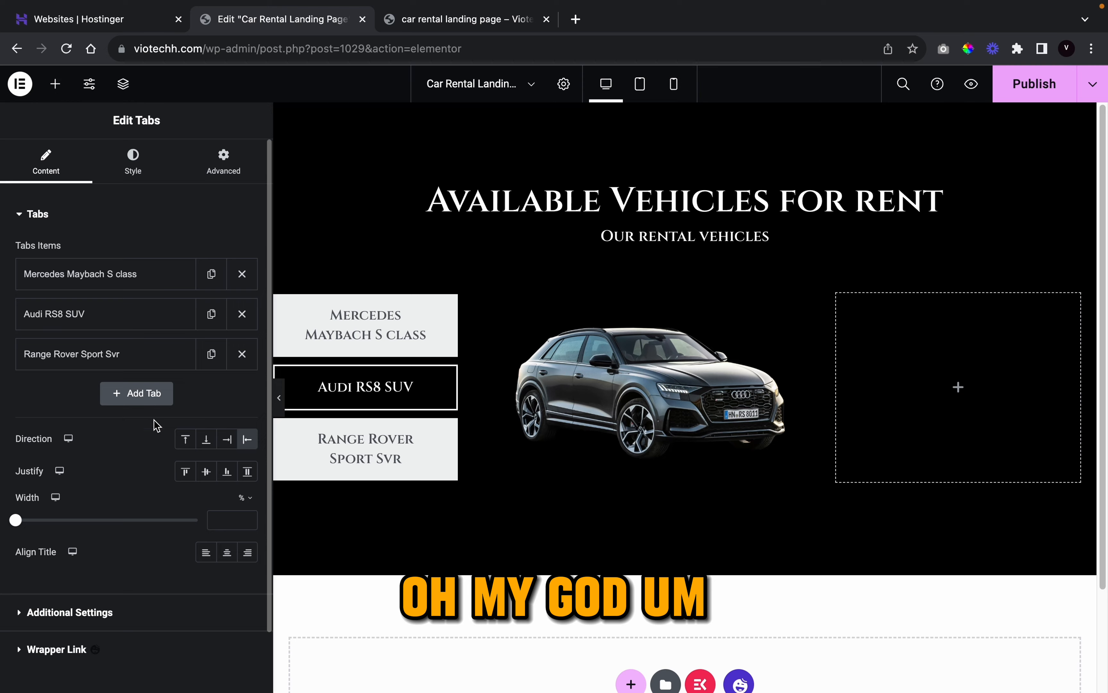
click(440, 323)
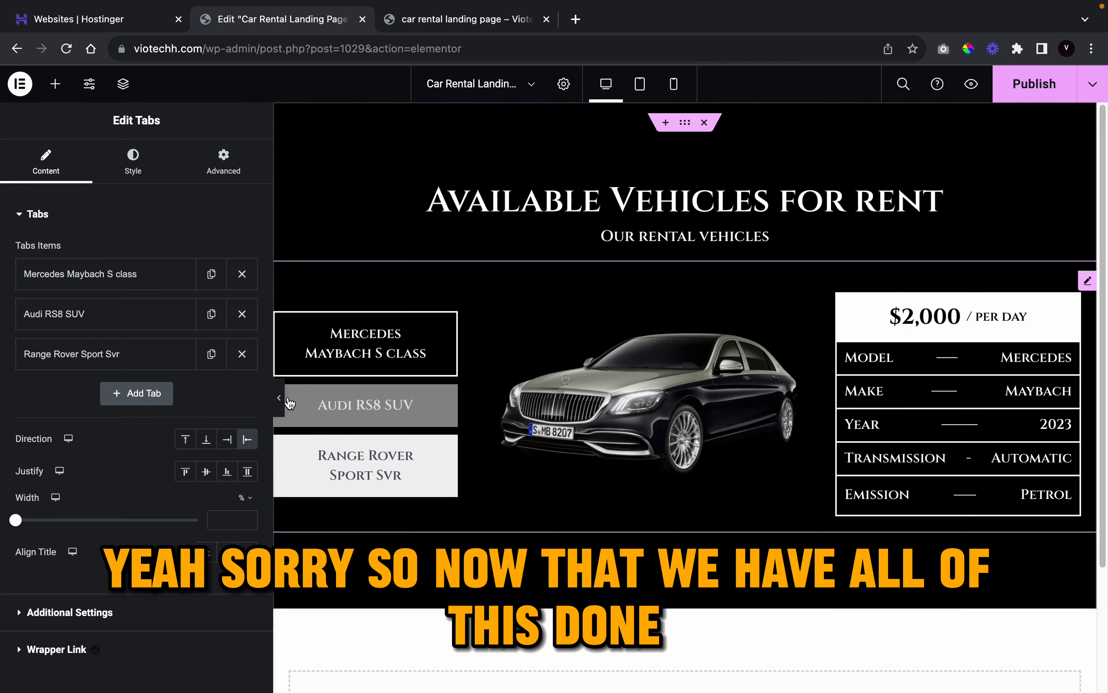
- Add a button below the specification rows in the Mercedes tab, set its alignment to justified and its text to "Book Today!"
click(279, 398)
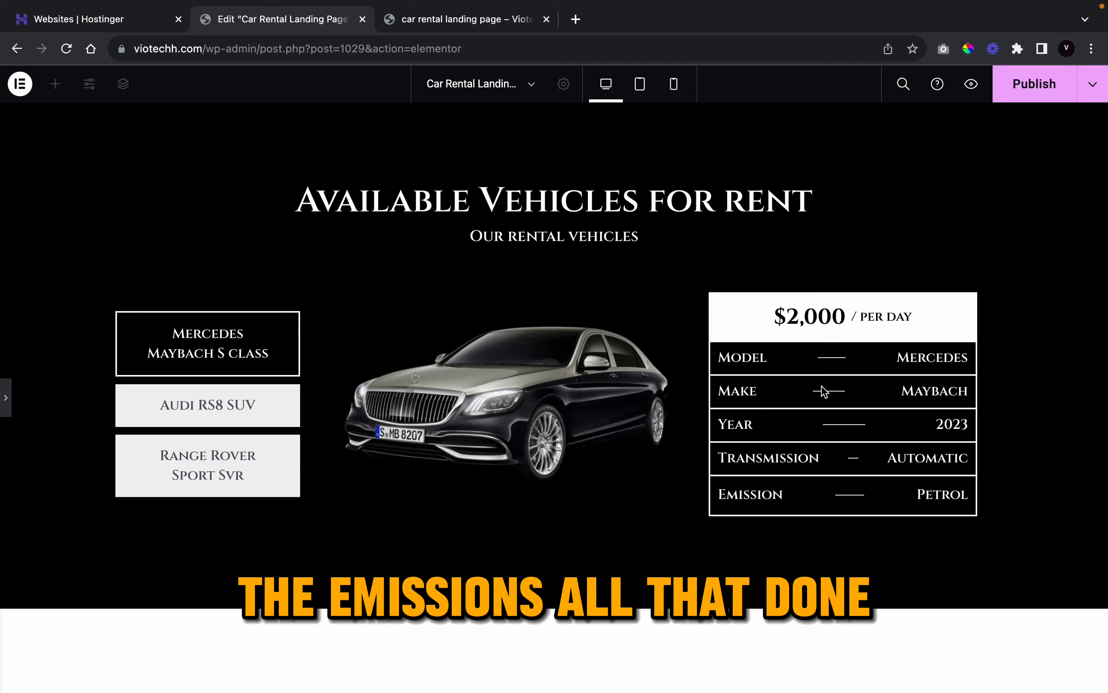
click(5, 396)
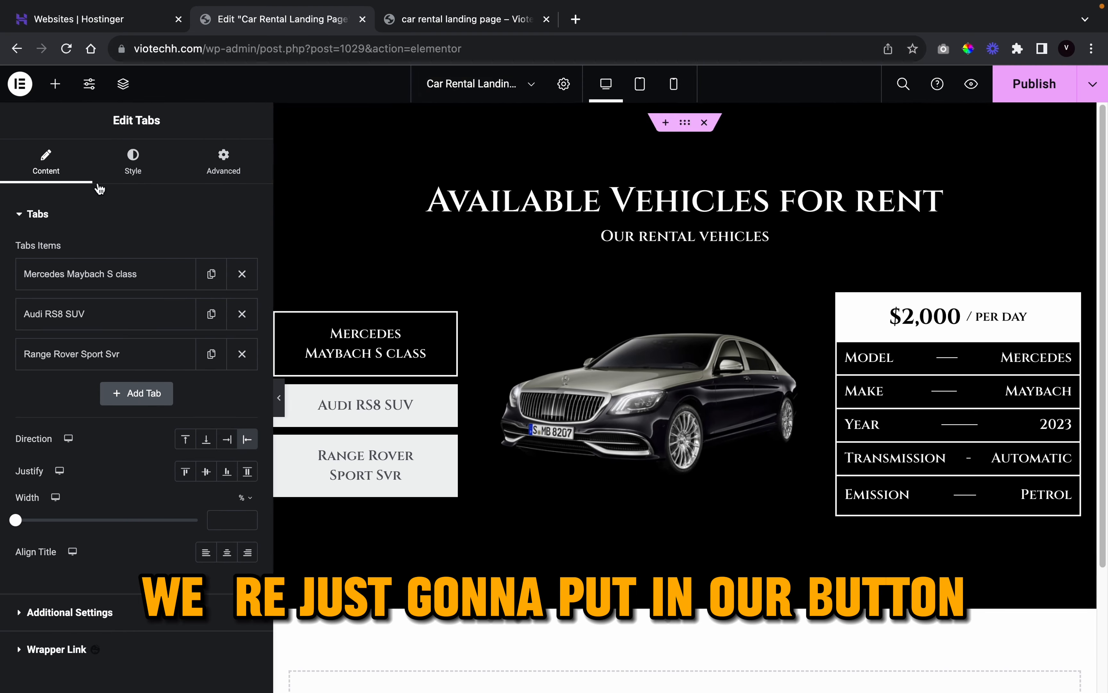
click(54, 87)
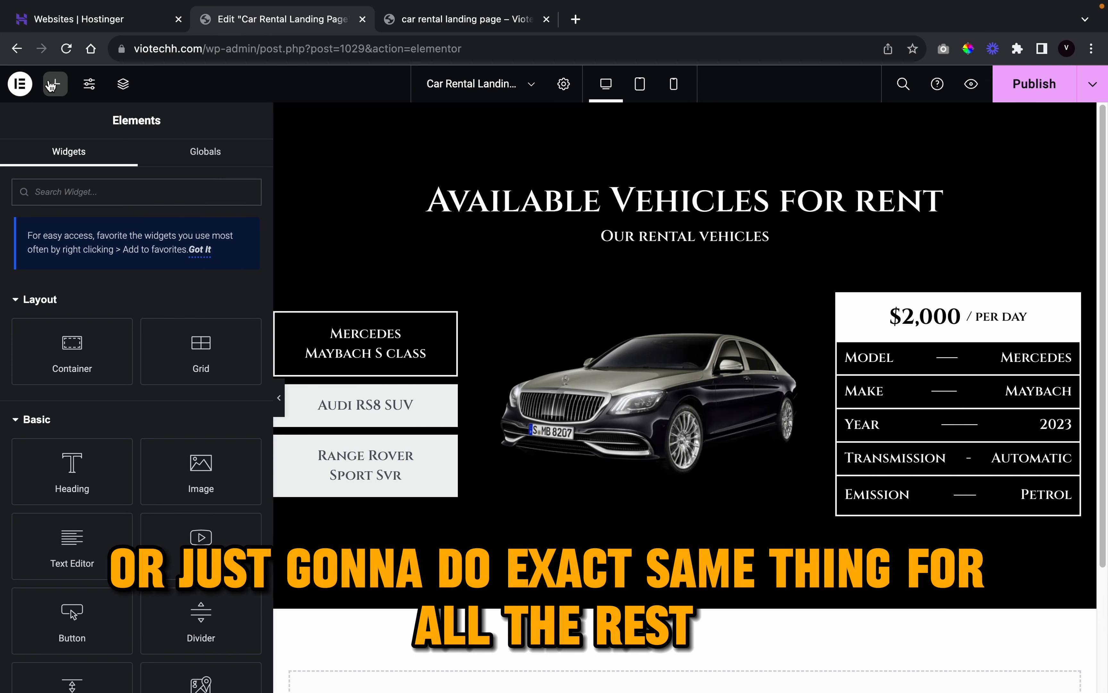
scroll(115, 218, down, 3)
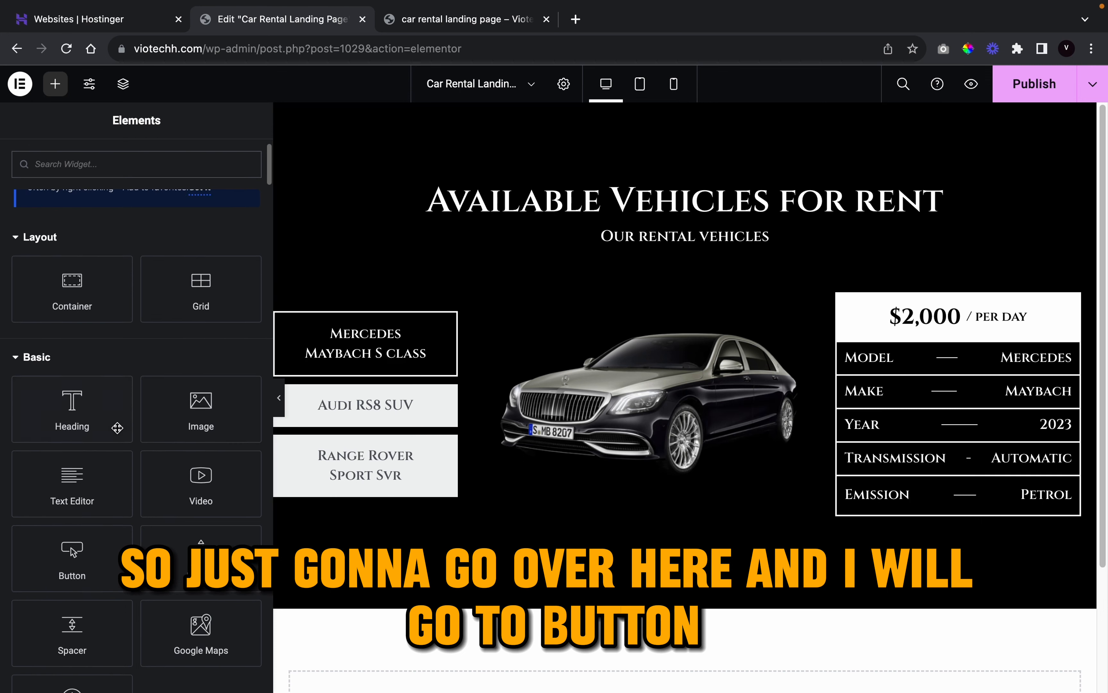
drag(234, 479, 944, 527)
click(247, 366)
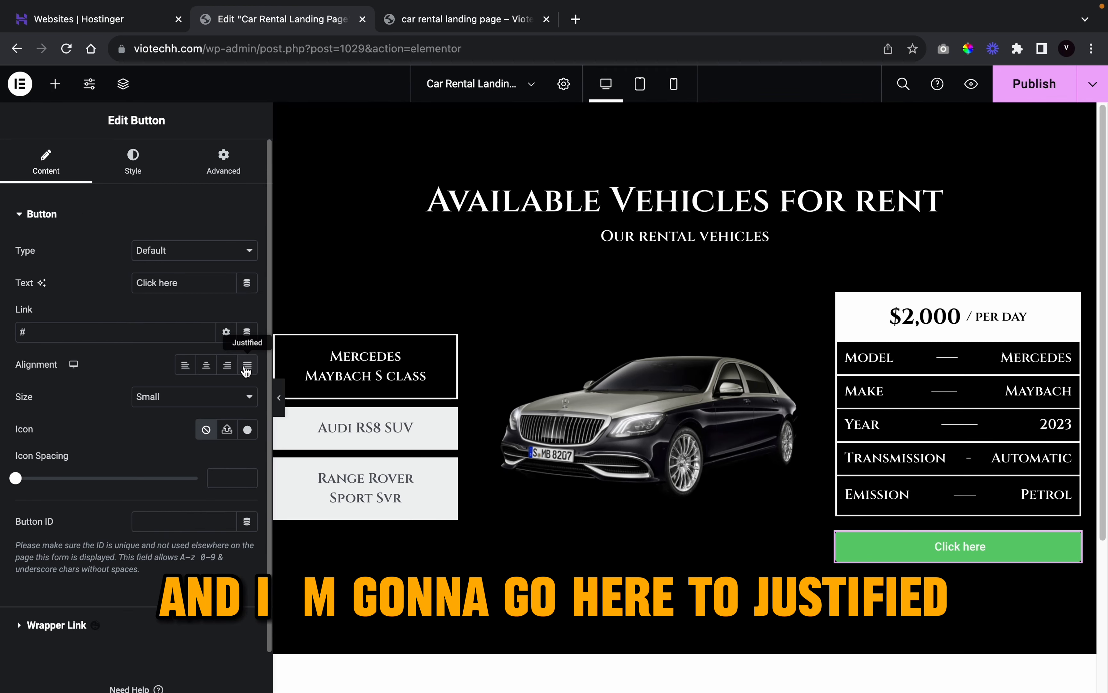
triple_click(199, 289)
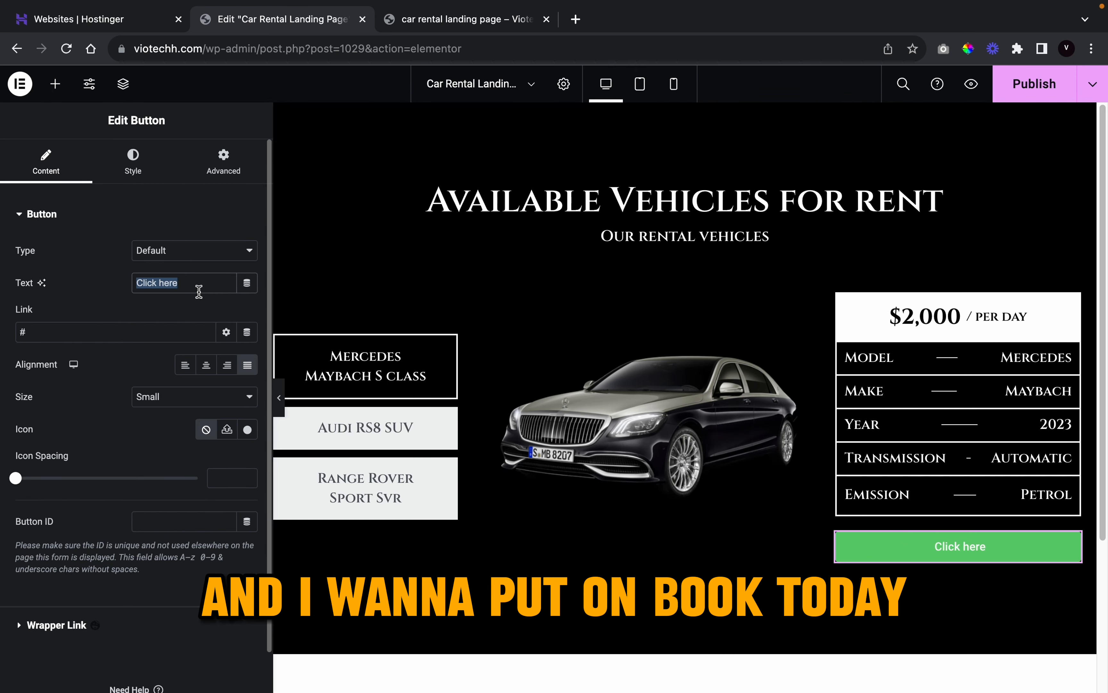
text(Book Today!)
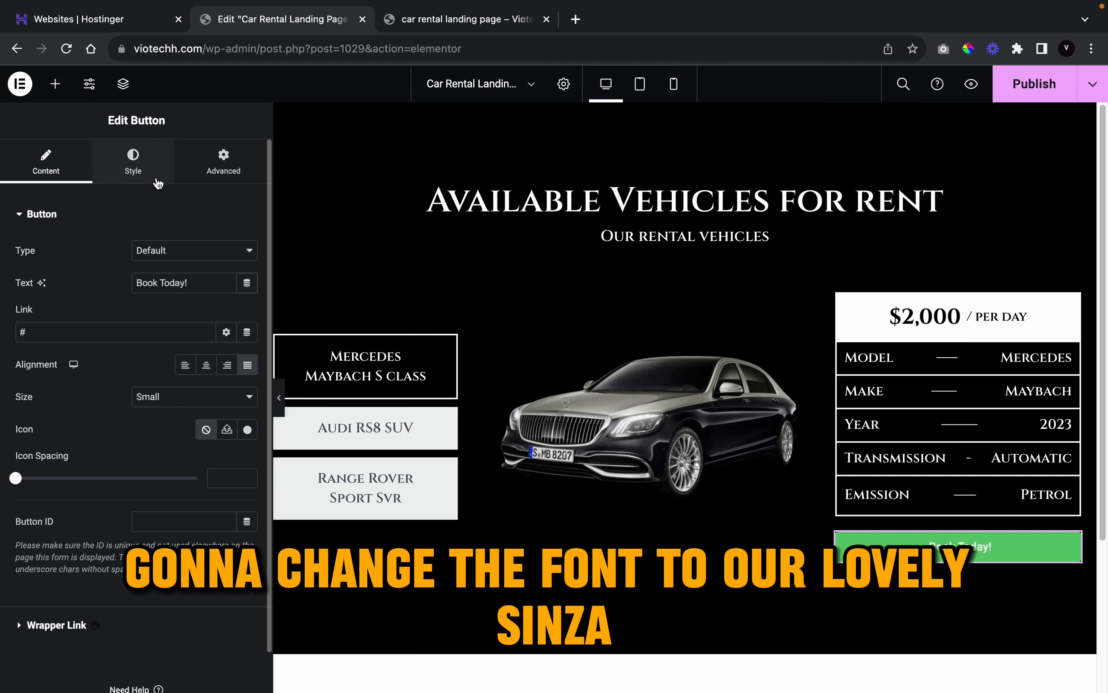
- Set the Book Today! button's typography to Cinzel, weight 600 (Semi Bold), size 20 px
click(133, 162)
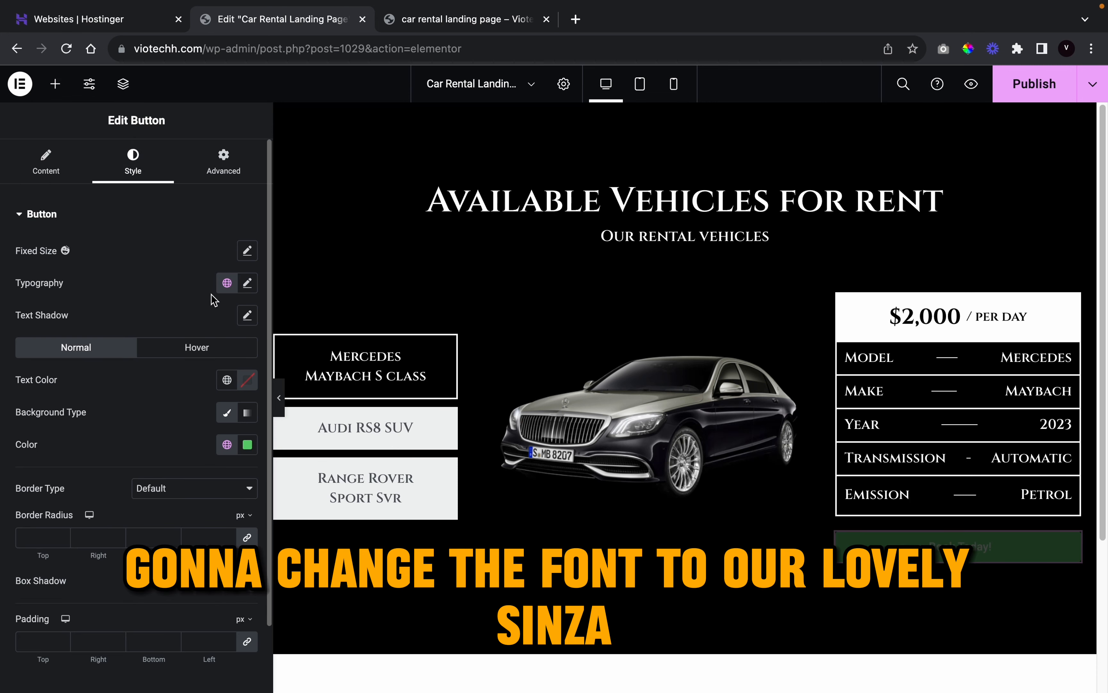
click(248, 283)
click(207, 351)
text(cin)
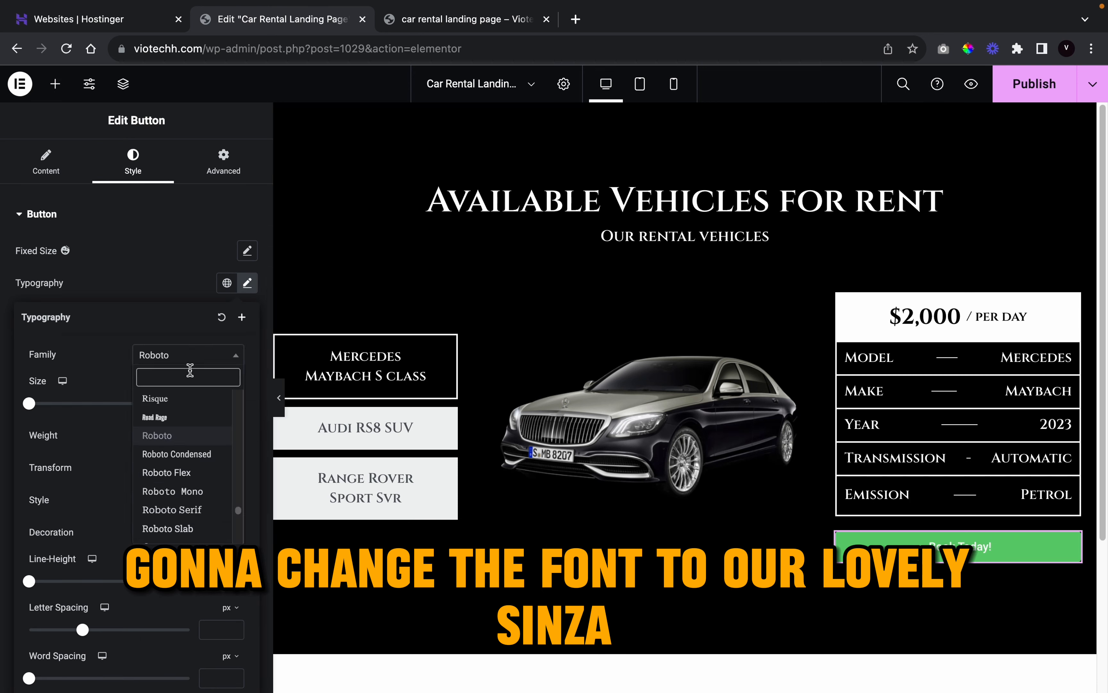
text(ze)
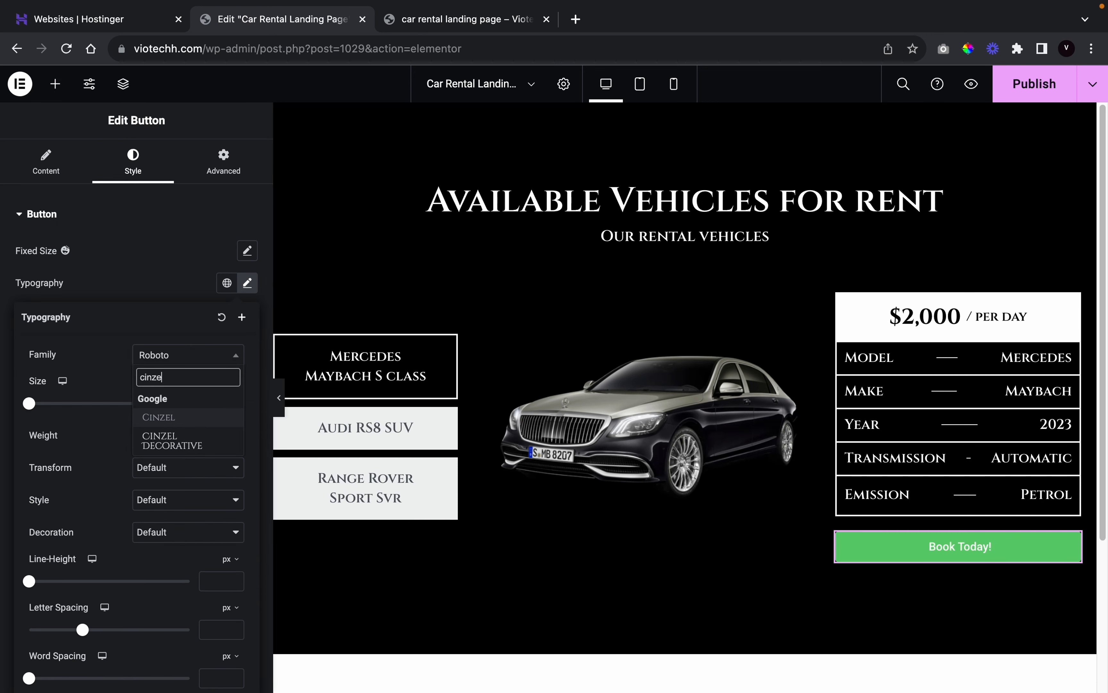
click(209, 424)
click(210, 435)
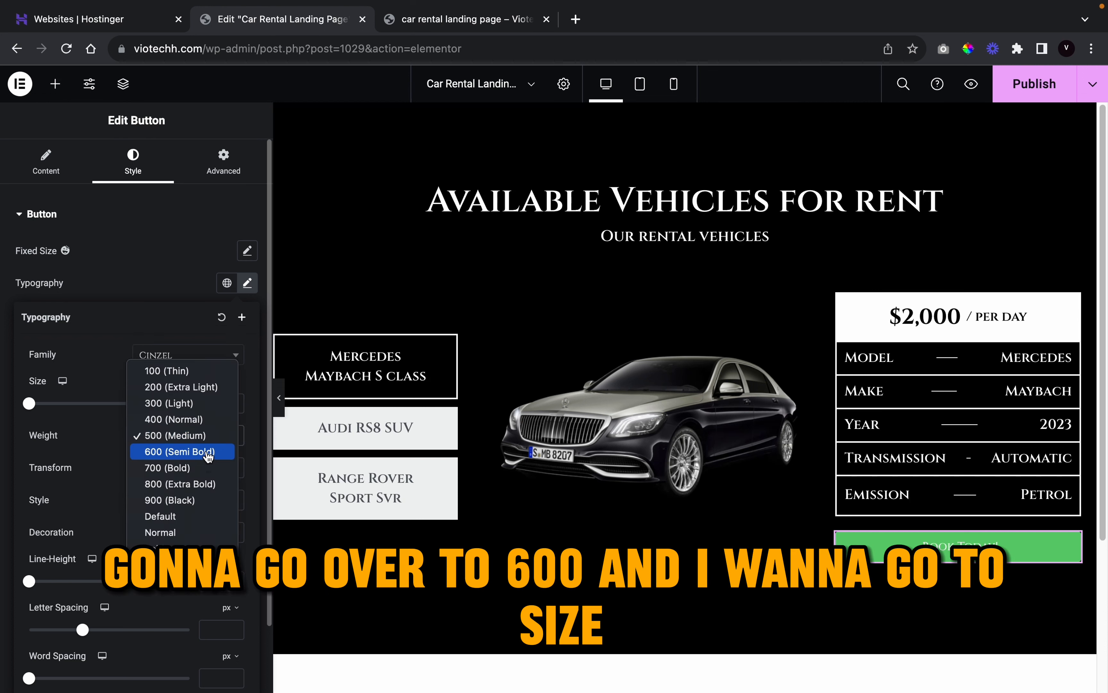
click(207, 453)
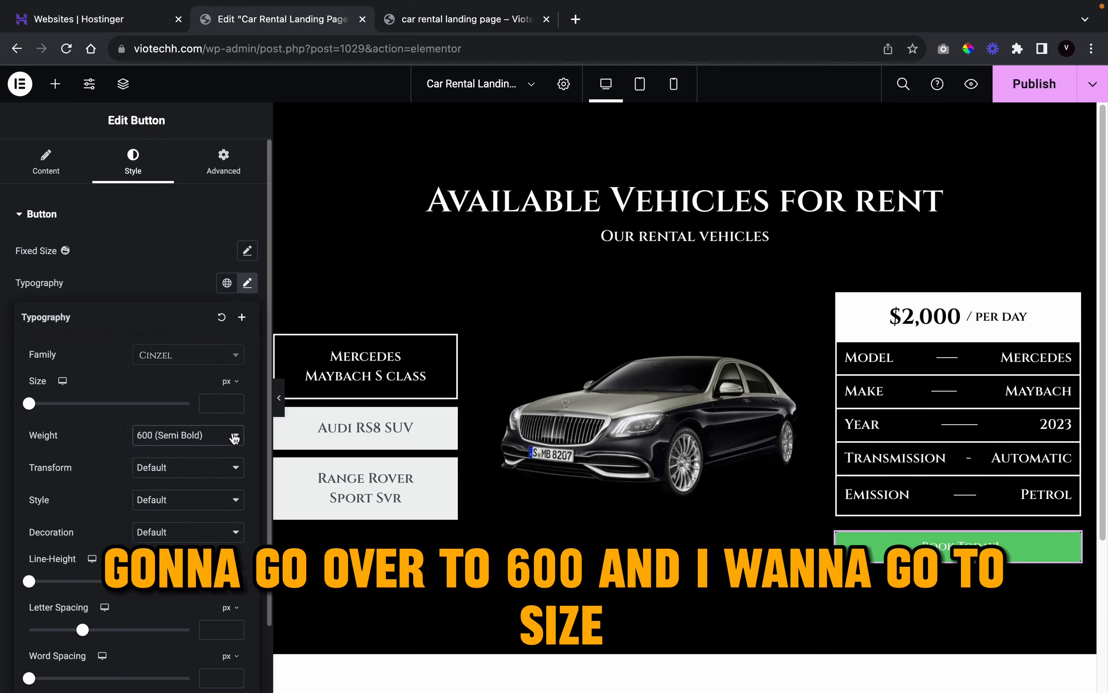
click(235, 401)
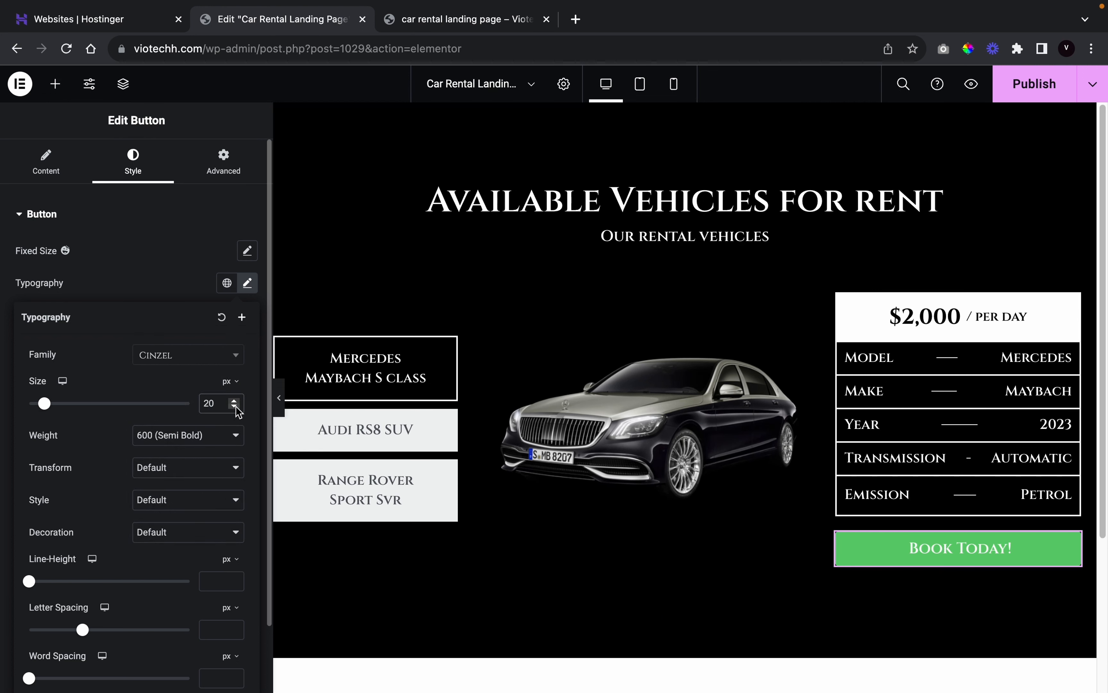
click(195, 447)
click(158, 308)
click(161, 302)
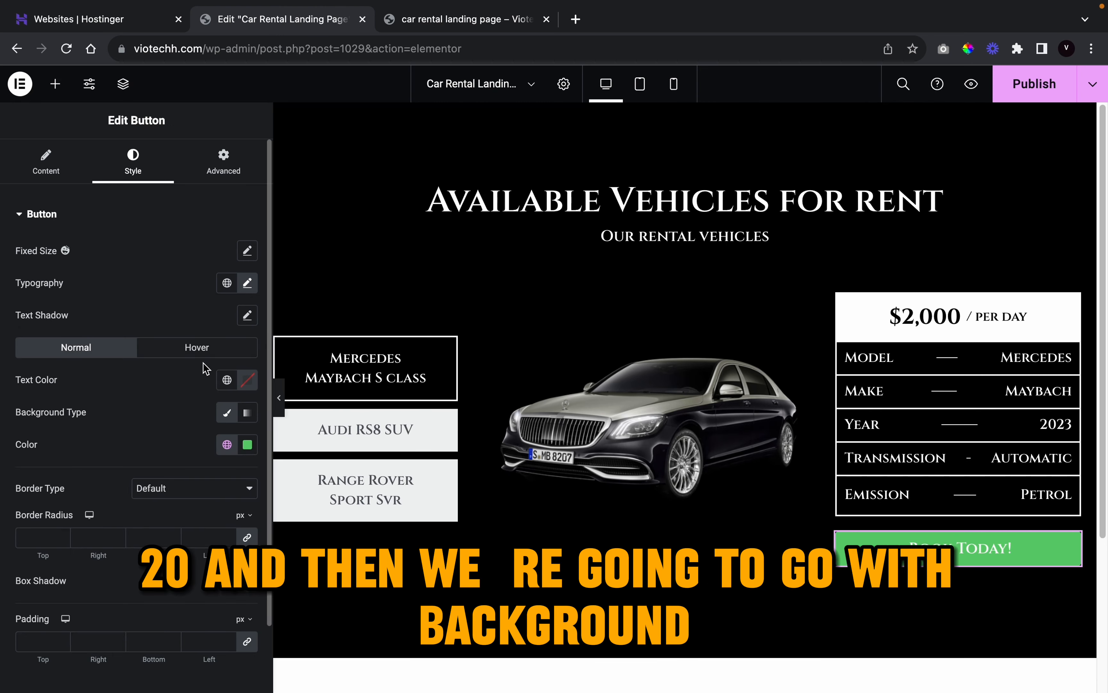
- Give the Book Today! button a white background and black text using the global colors
click(227, 444)
scroll(179, 403, down, 8)
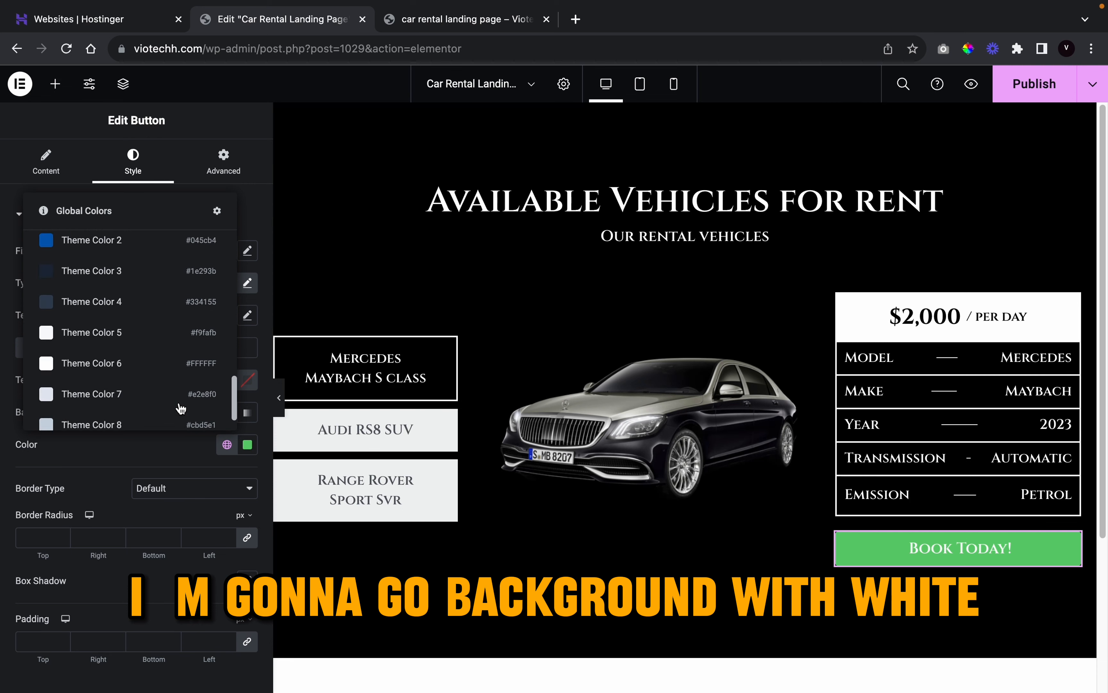
click(174, 316)
click(227, 380)
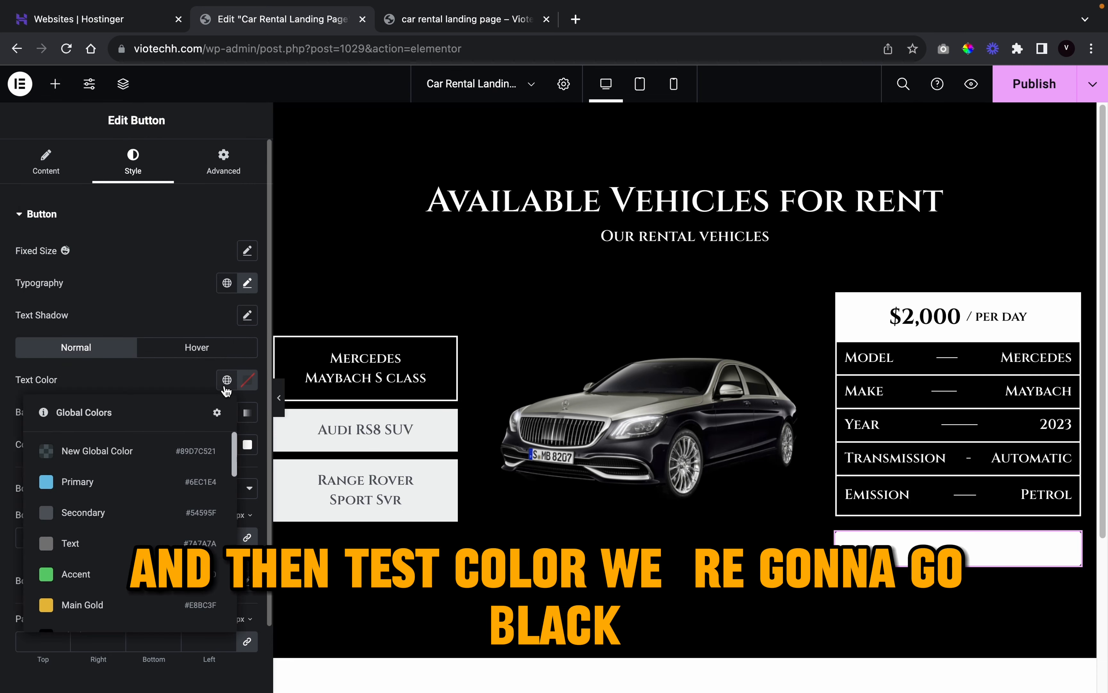
scroll(170, 463, down, 7)
scroll(168, 463, up, 2)
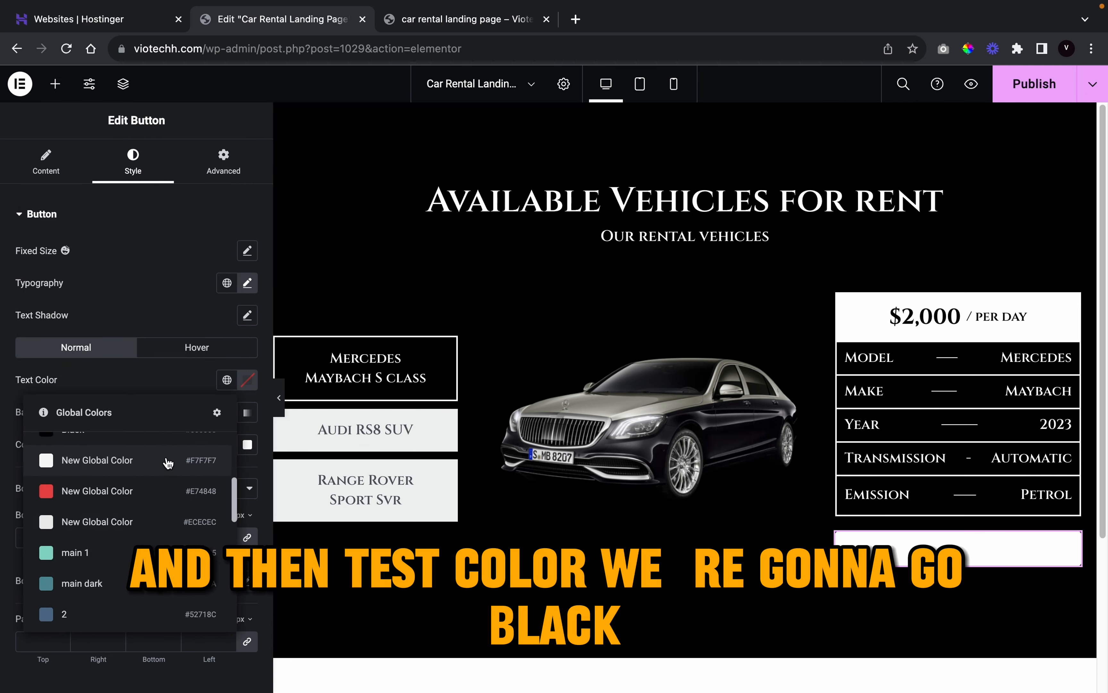
scroll(168, 463, up, 1)
click(166, 458)
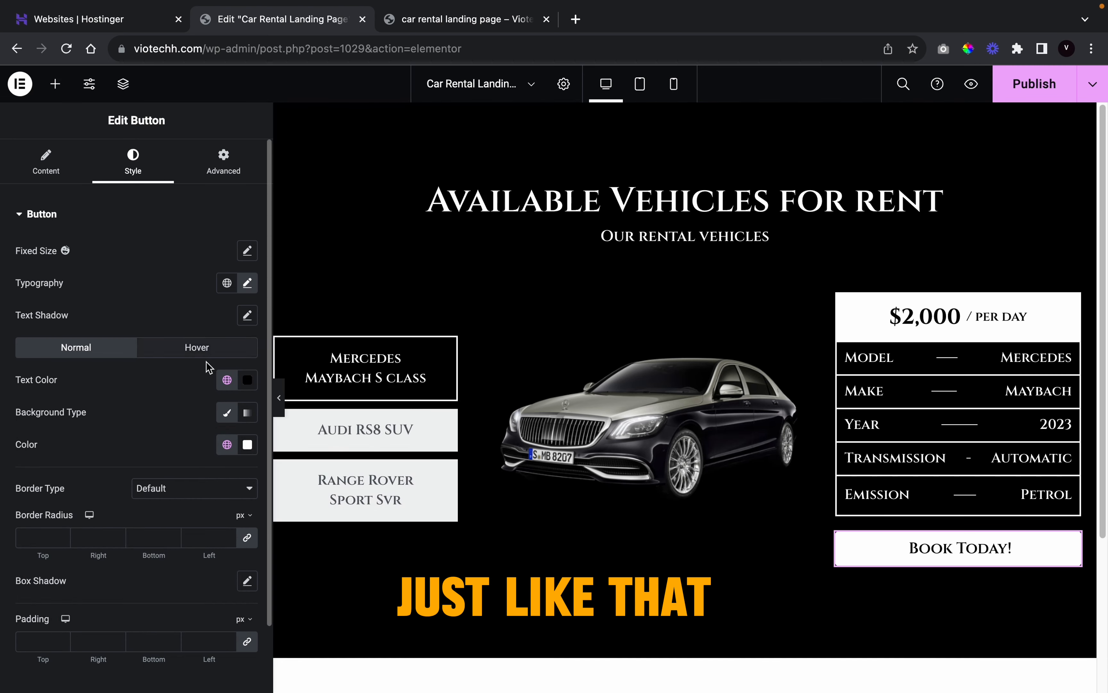
- Raise the Book Today! button's font weight to bold in its typography settings
click(247, 284)
click(186, 436)
click(181, 451)
click(179, 268)
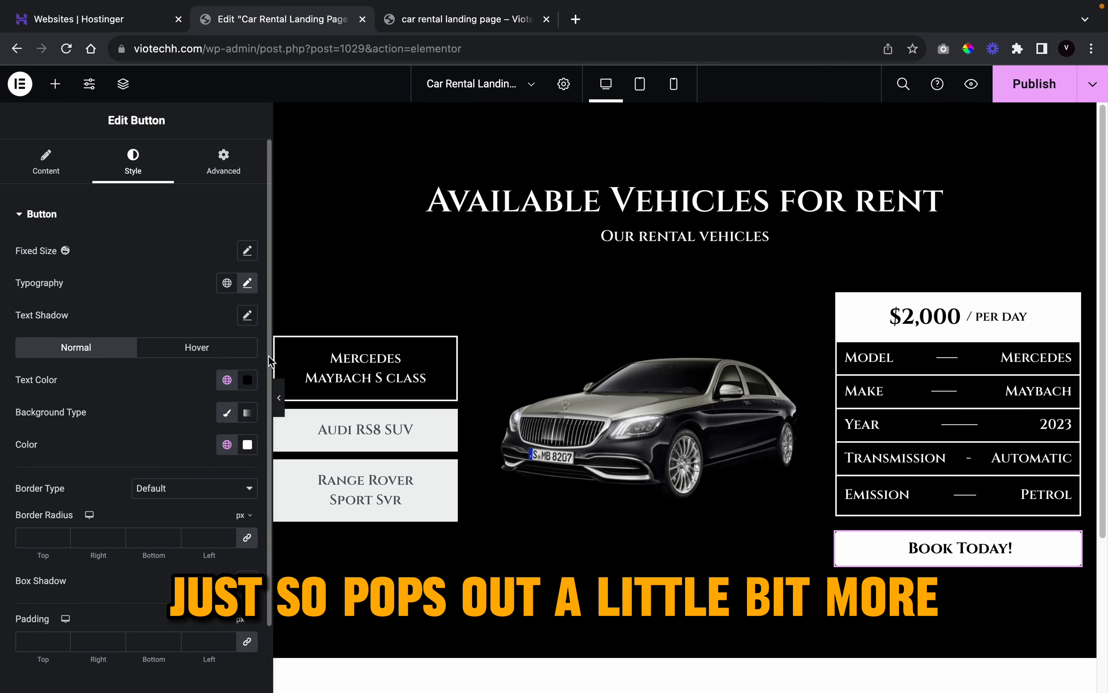
- Set the Book Today! button's border radius to 2 px on all corners
click(279, 399)
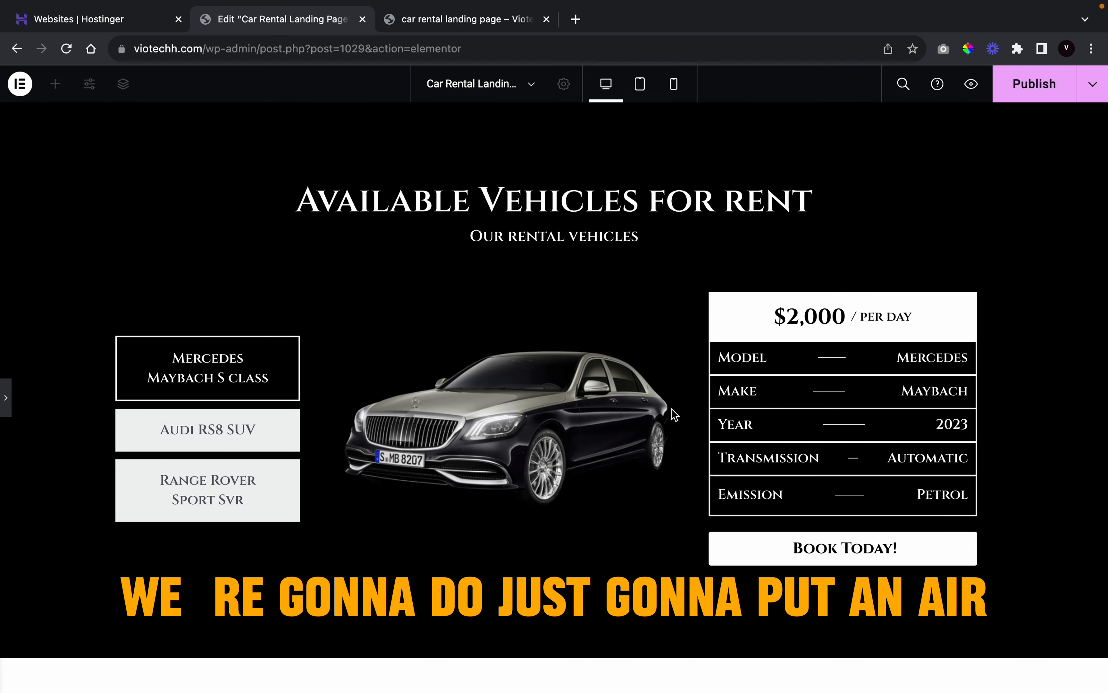
click(5, 398)
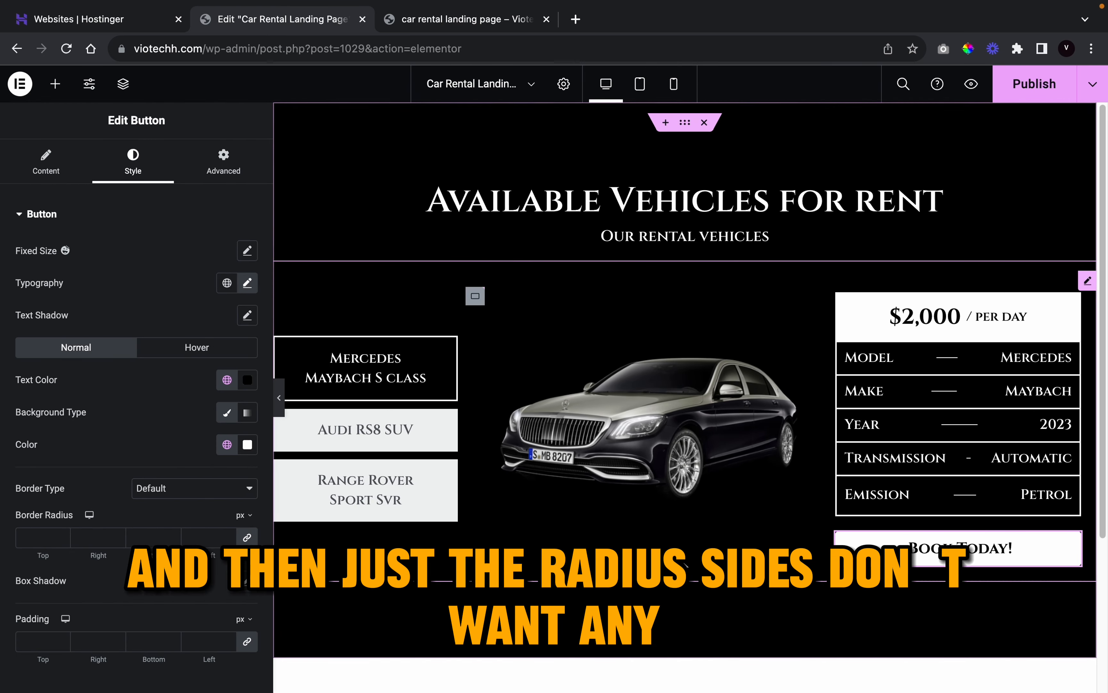
click(229, 534)
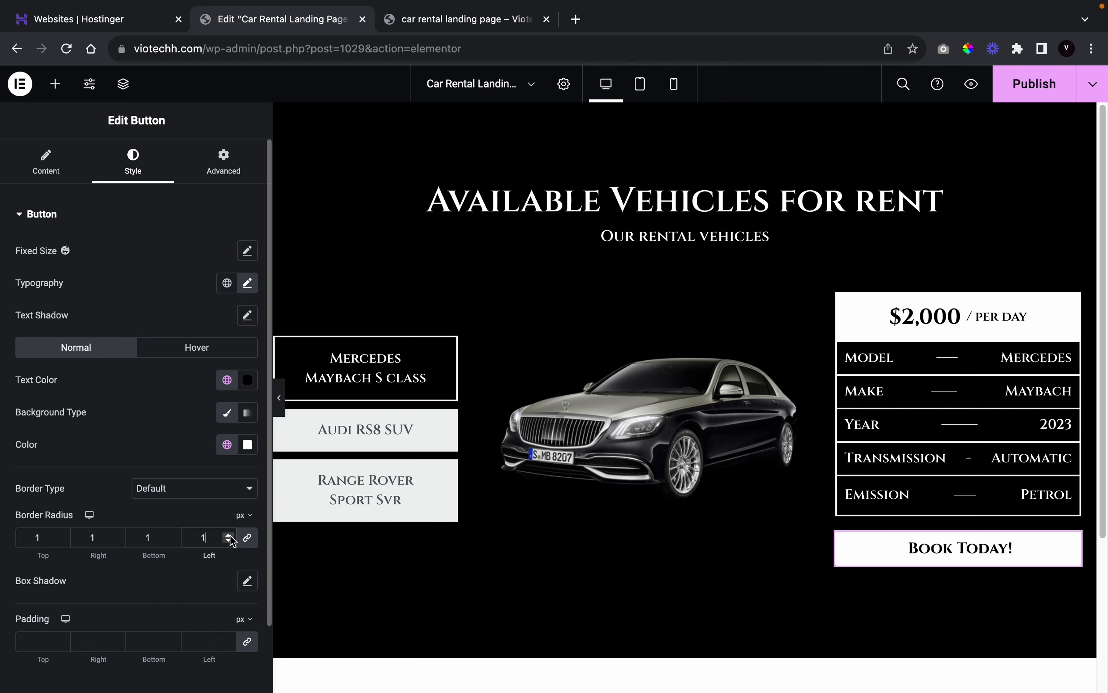
click(229, 540)
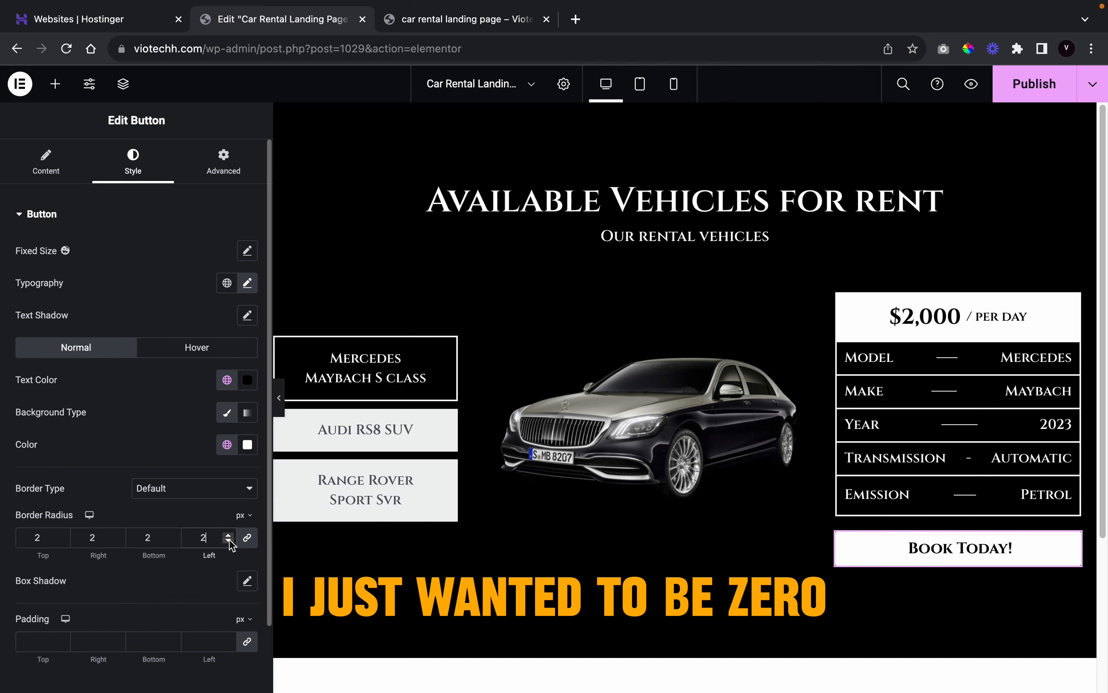
- Preview the section without the editing panel and check the content of the Mercedes, Audi and Range Rover tabs
click(279, 398)
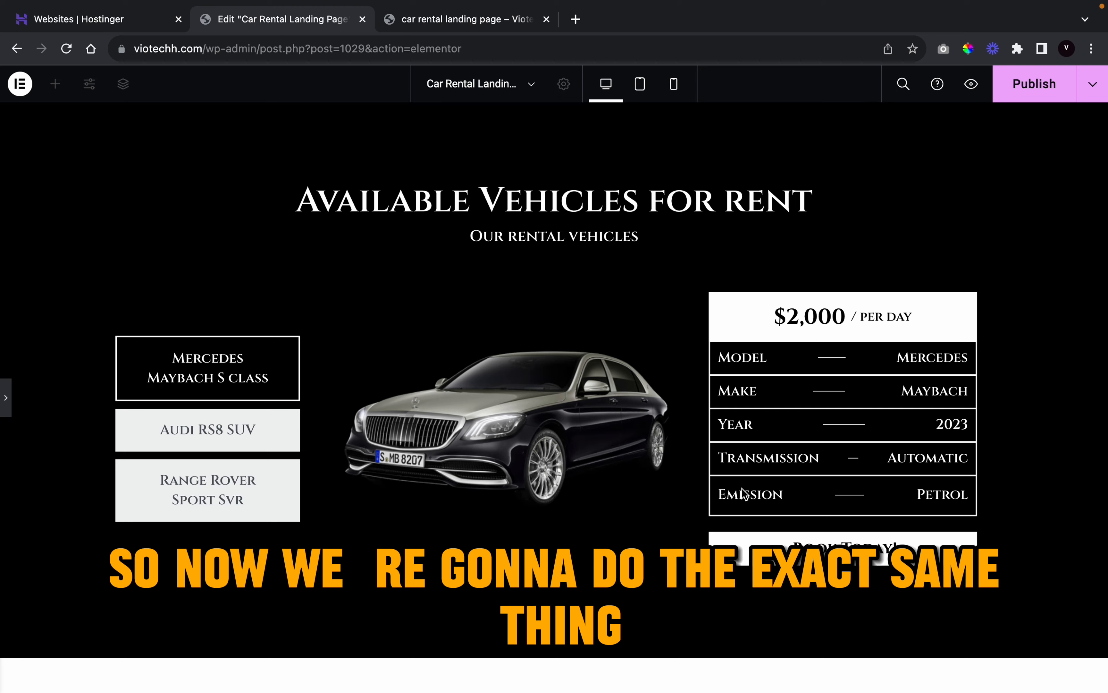
click(173, 448)
click(175, 465)
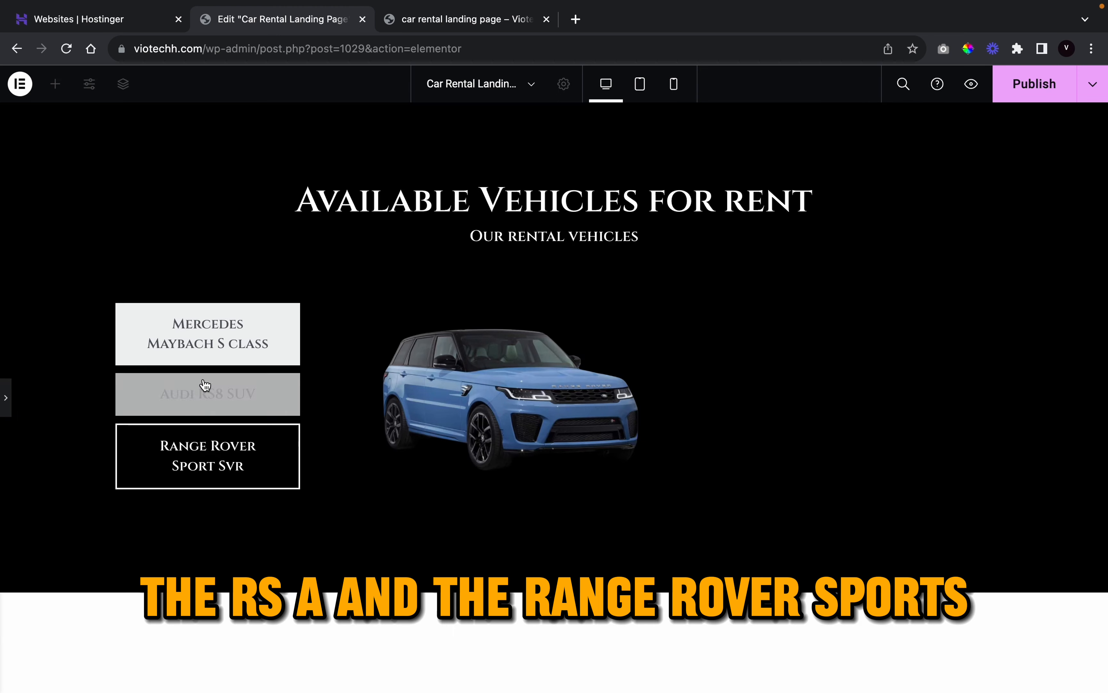
click(204, 386)
click(218, 333)
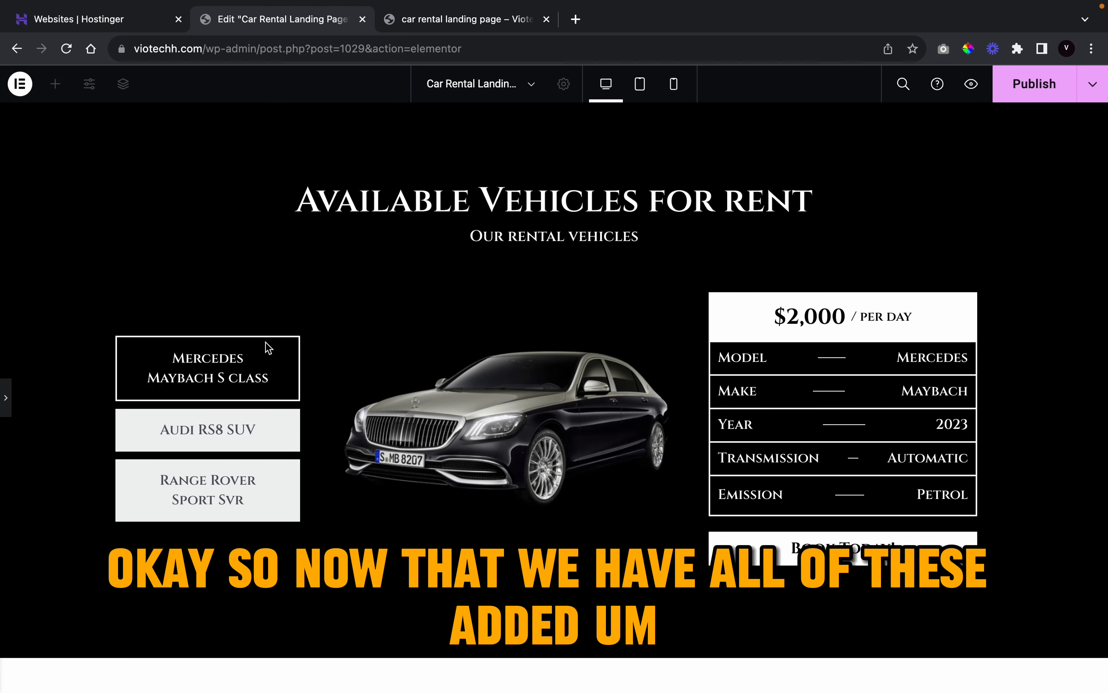
click(170, 422)
click(212, 492)
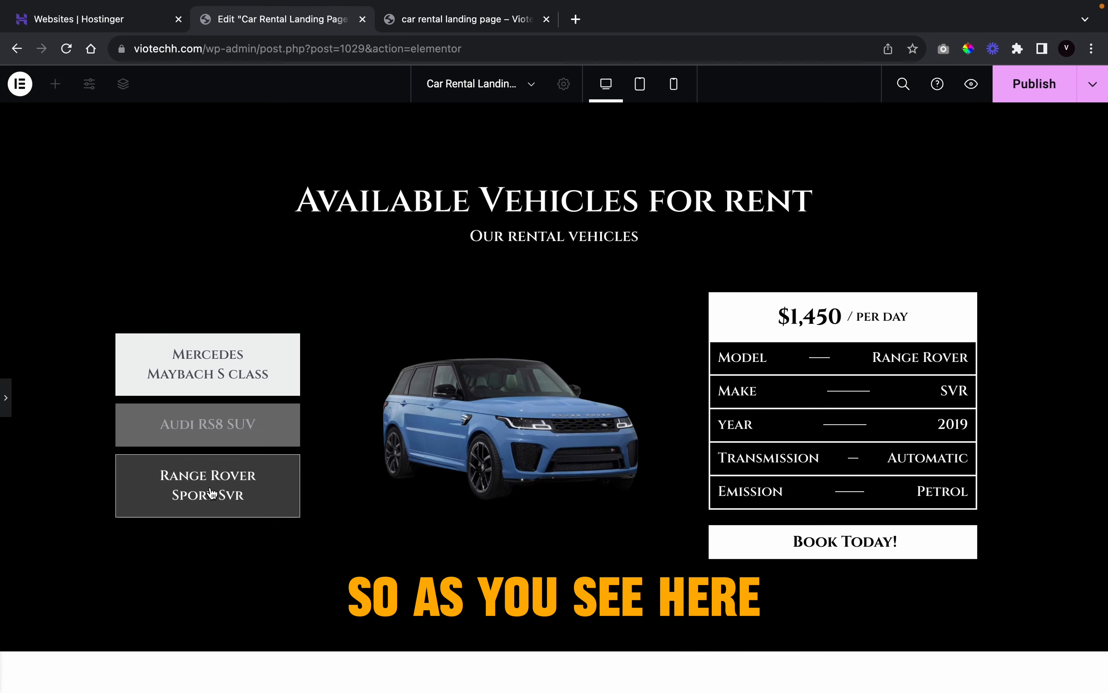
click(236, 428)
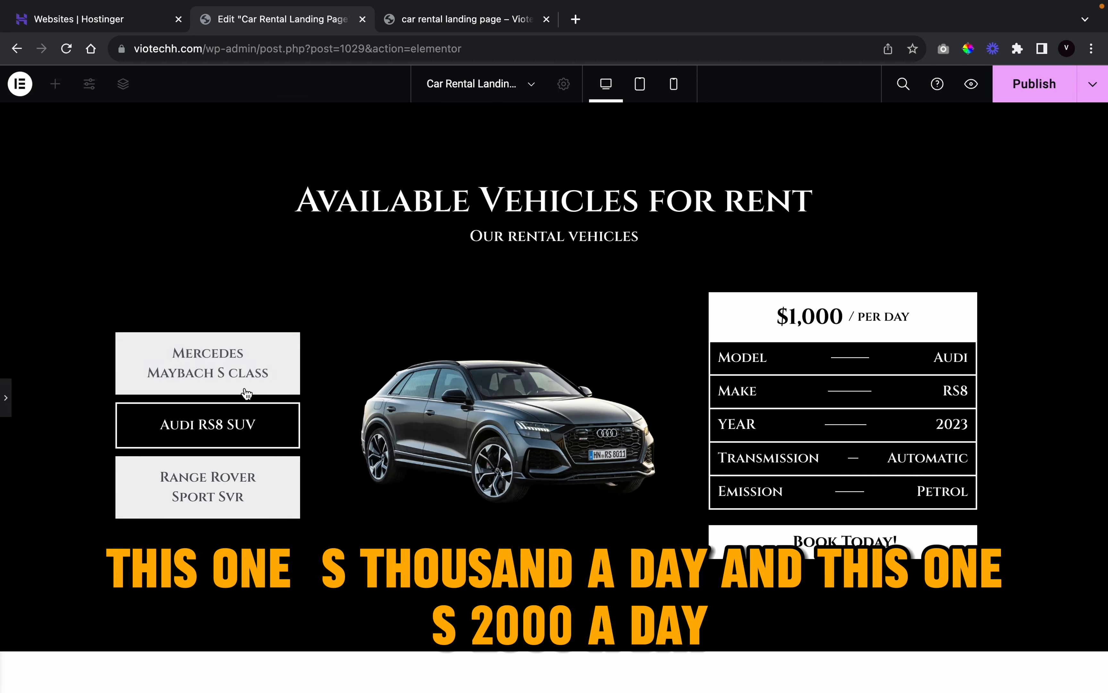
click(246, 388)
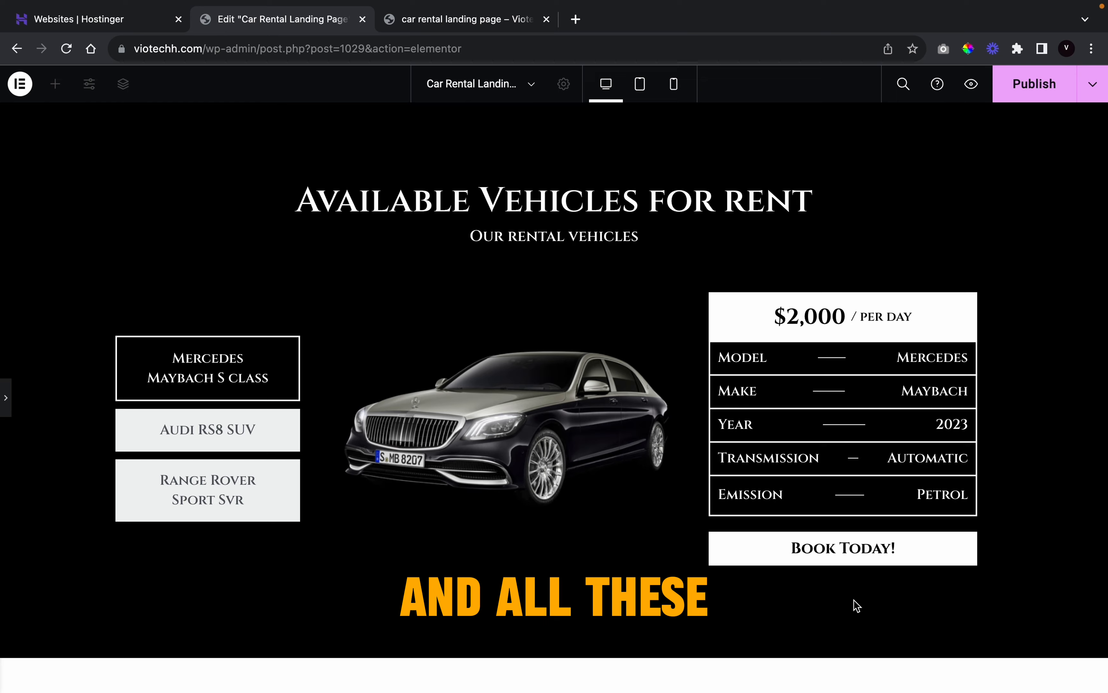
click(154, 426)
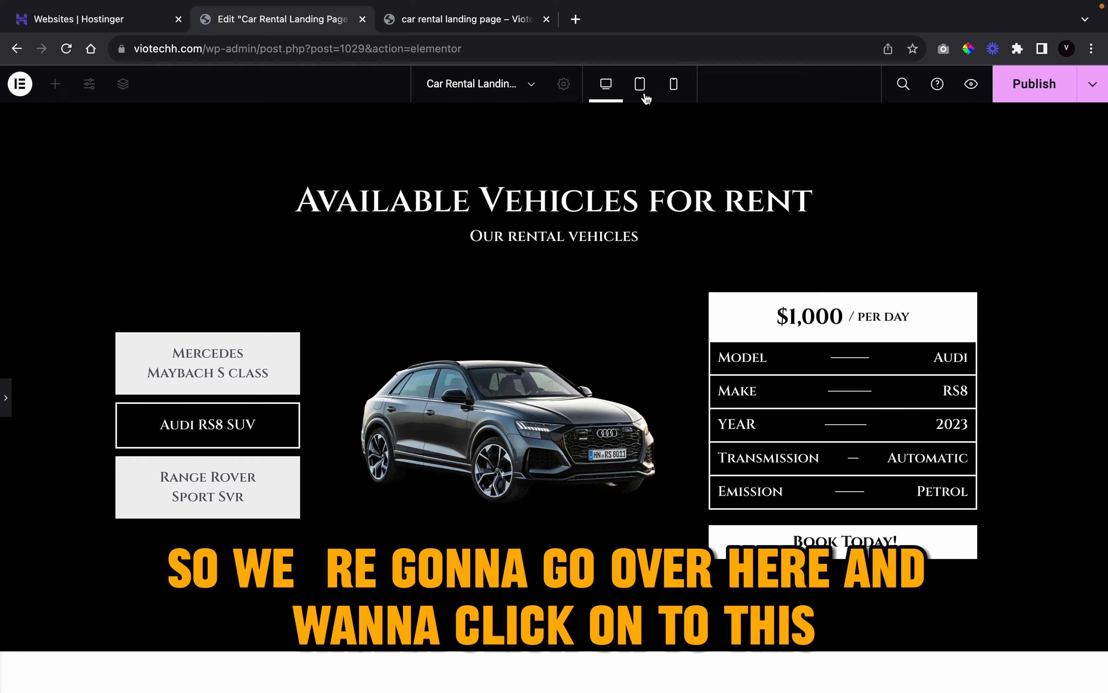
- Switch to the tablet layout, set the Tabs widget's tab width to 204 px and center-align the tab titles
click(641, 92)
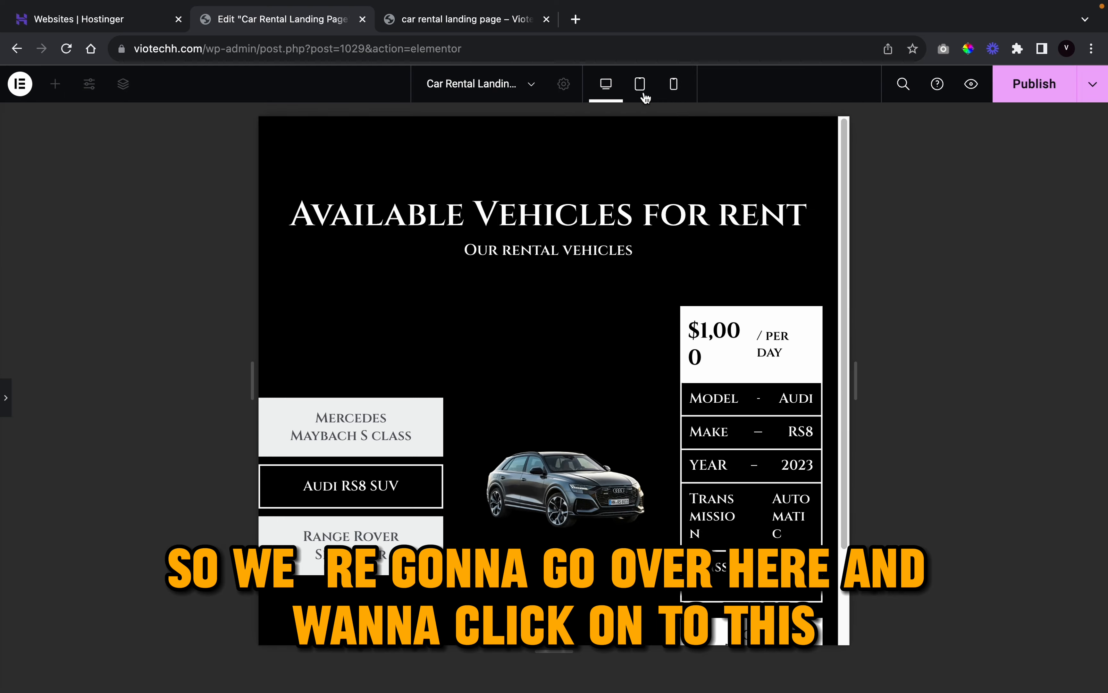
click(6, 398)
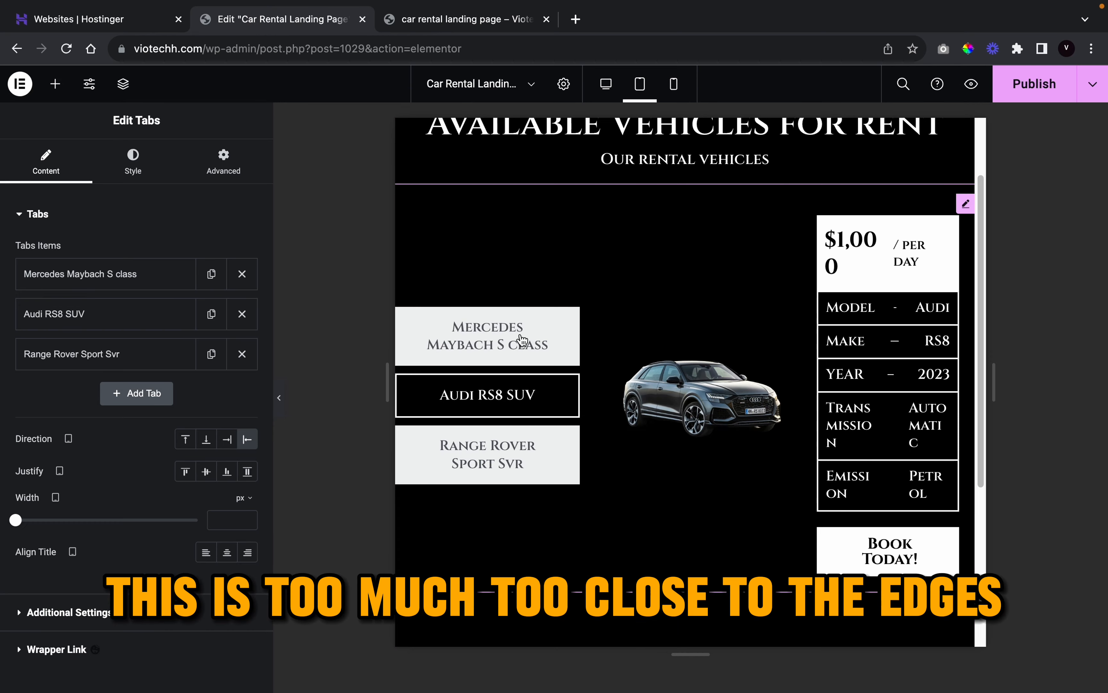
scroll(687, 320, up, 3)
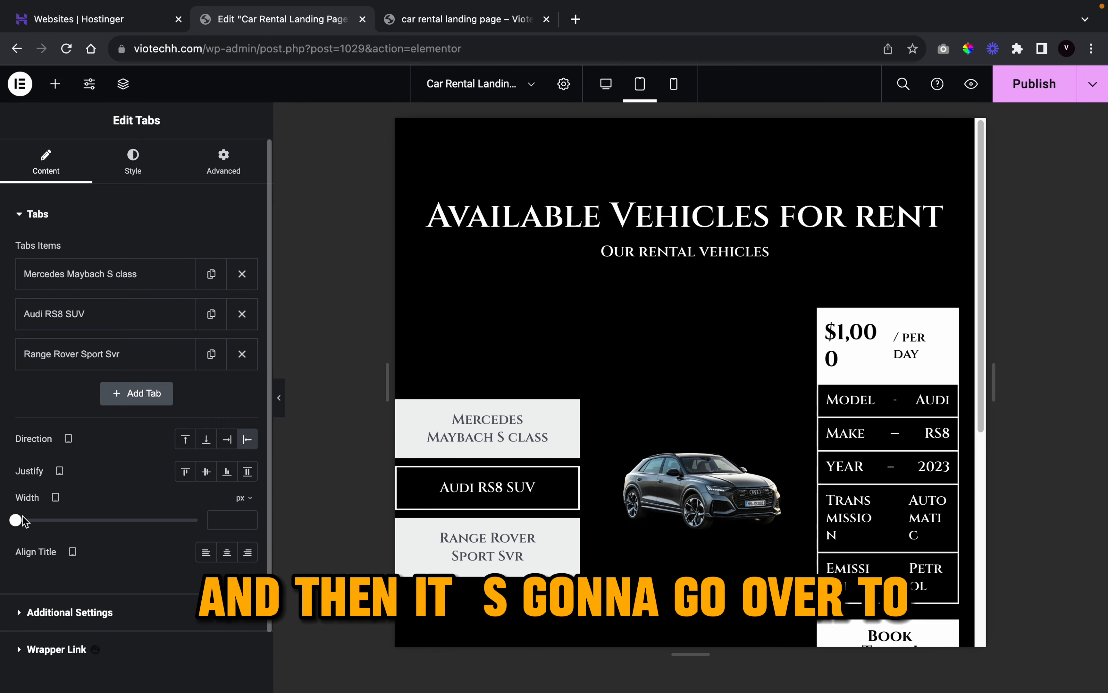
drag(15, 521, 71, 521)
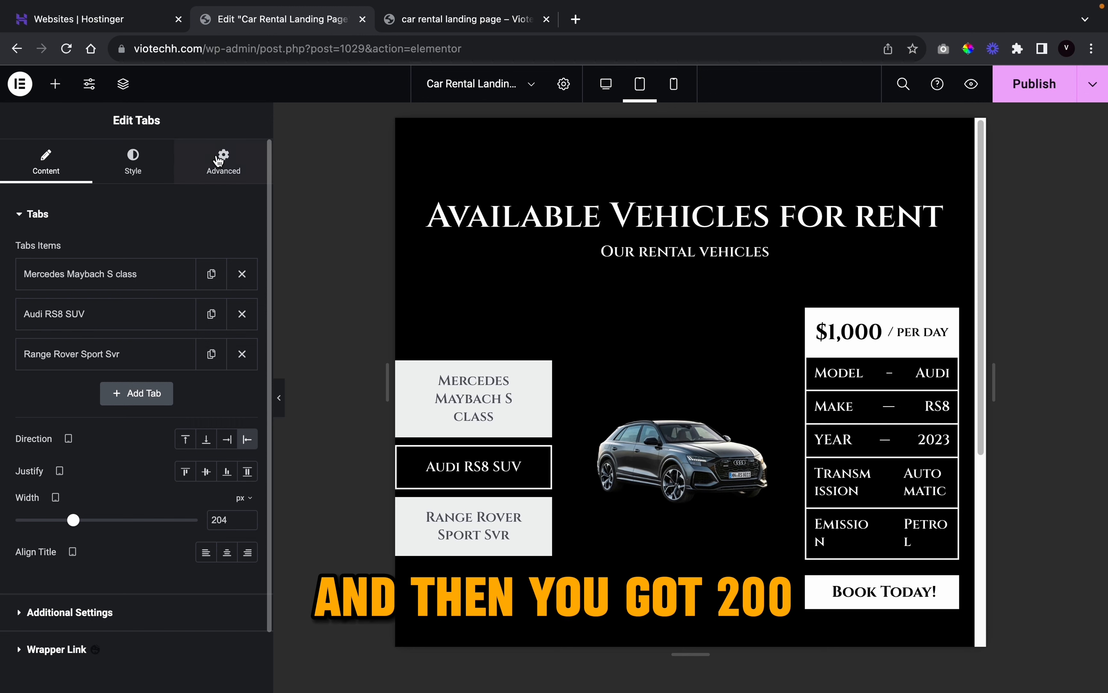
click(227, 555)
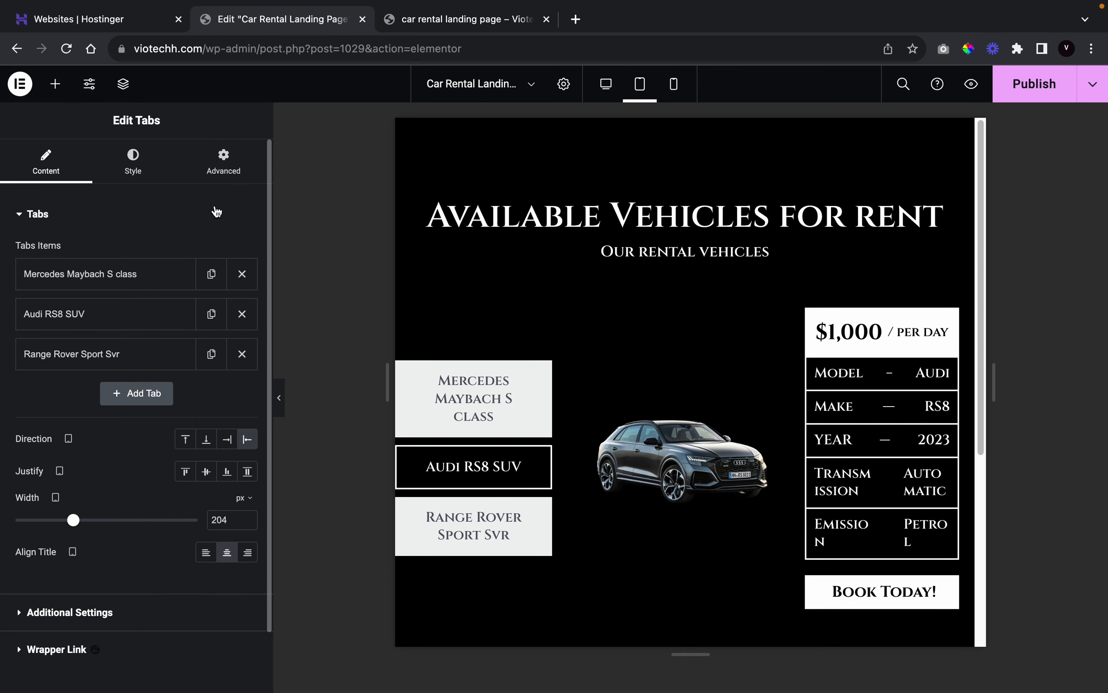
- Zero the Tabs widget's tablet margin on all sides, unlink its padding values, and set the left padding to 15 px
click(223, 151)
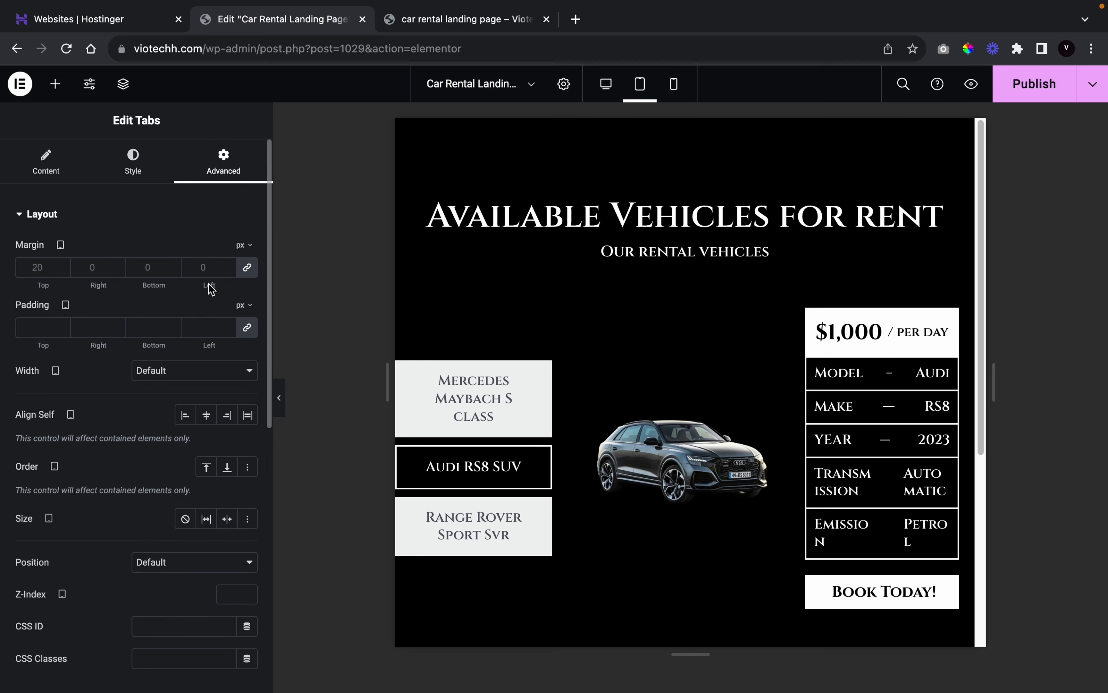
click(247, 271)
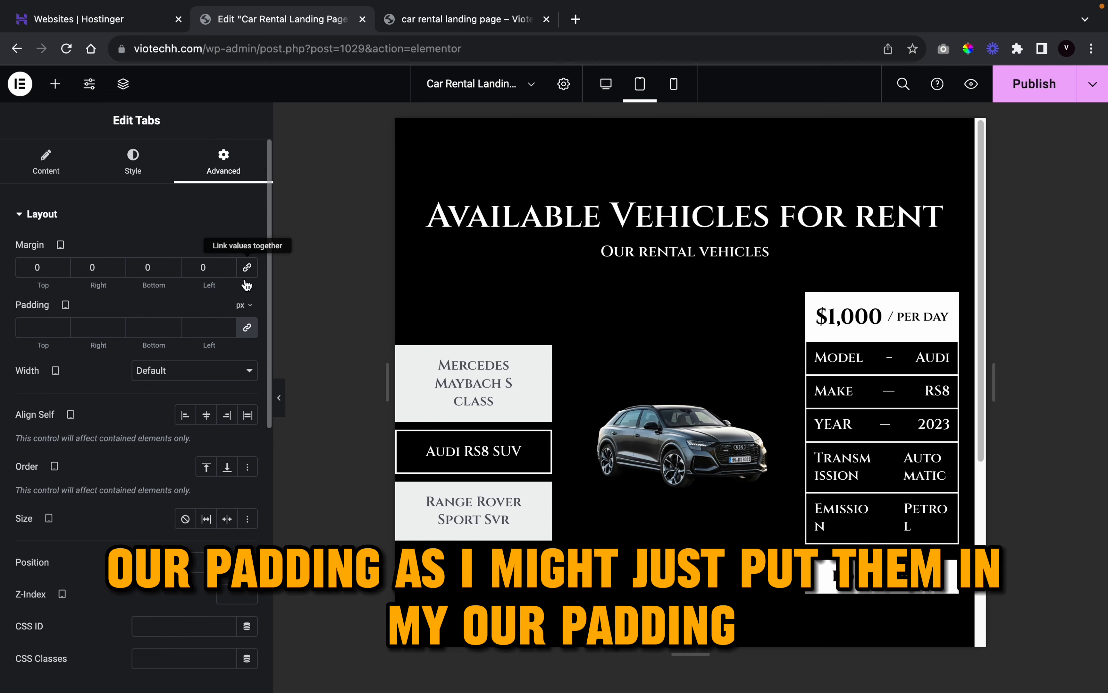
click(247, 327)
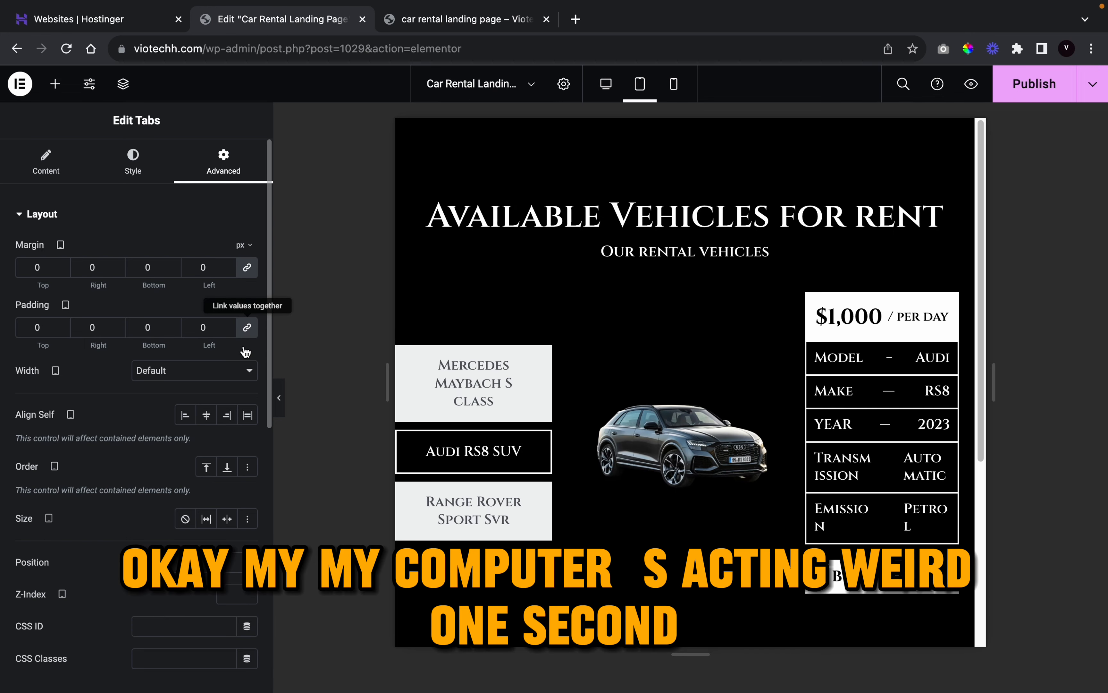
click(228, 326)
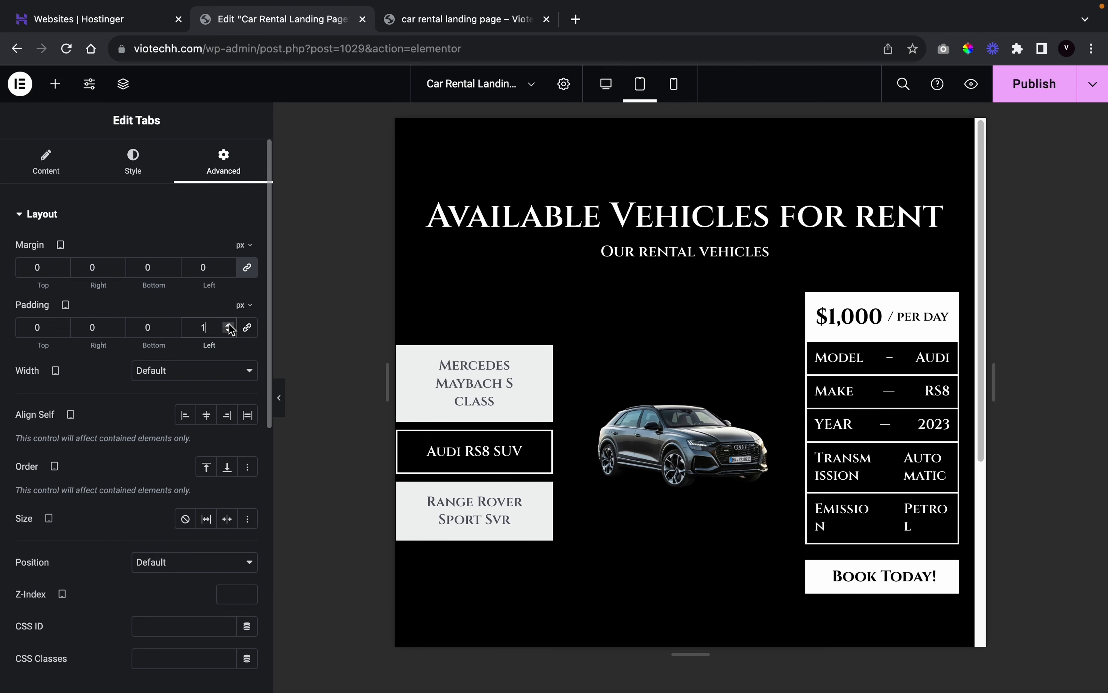
click(228, 326)
click(228, 326)
click(228, 324)
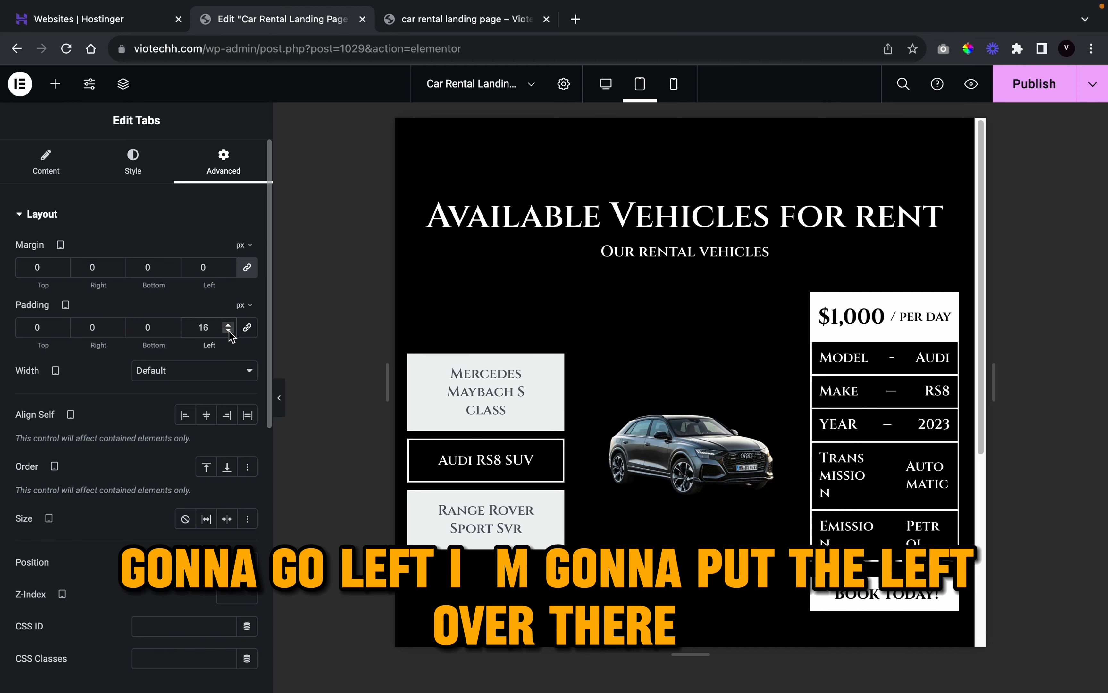
click(228, 331)
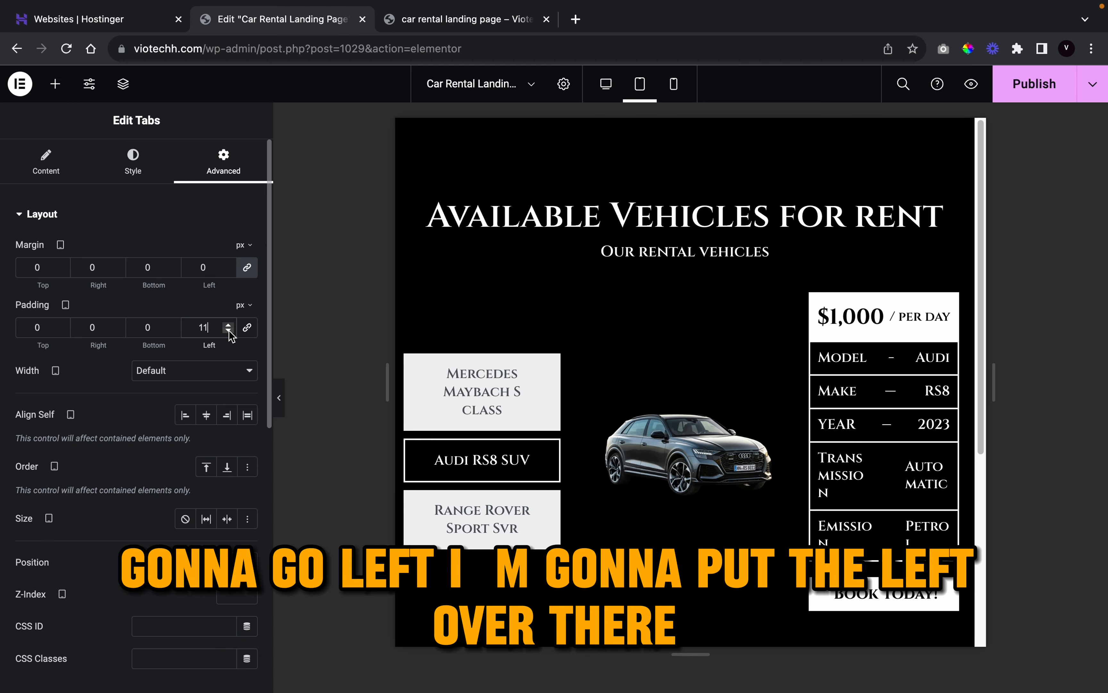
click(229, 323)
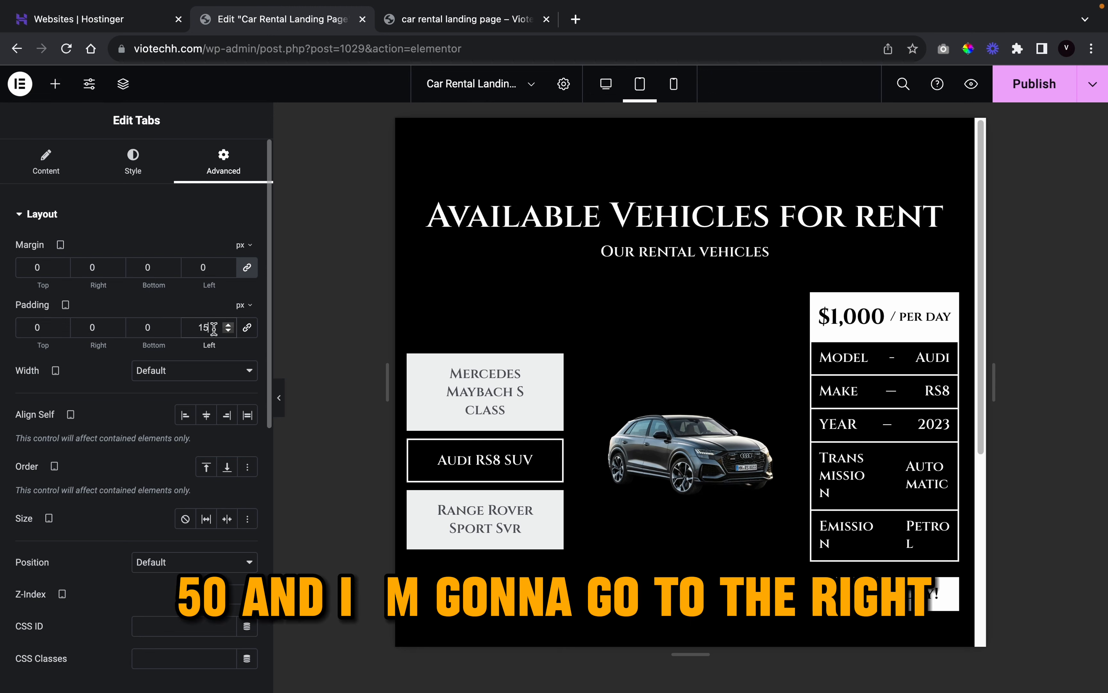
- Set the Tabs widget's right padding to 1 px in the tablet layout
click(119, 324)
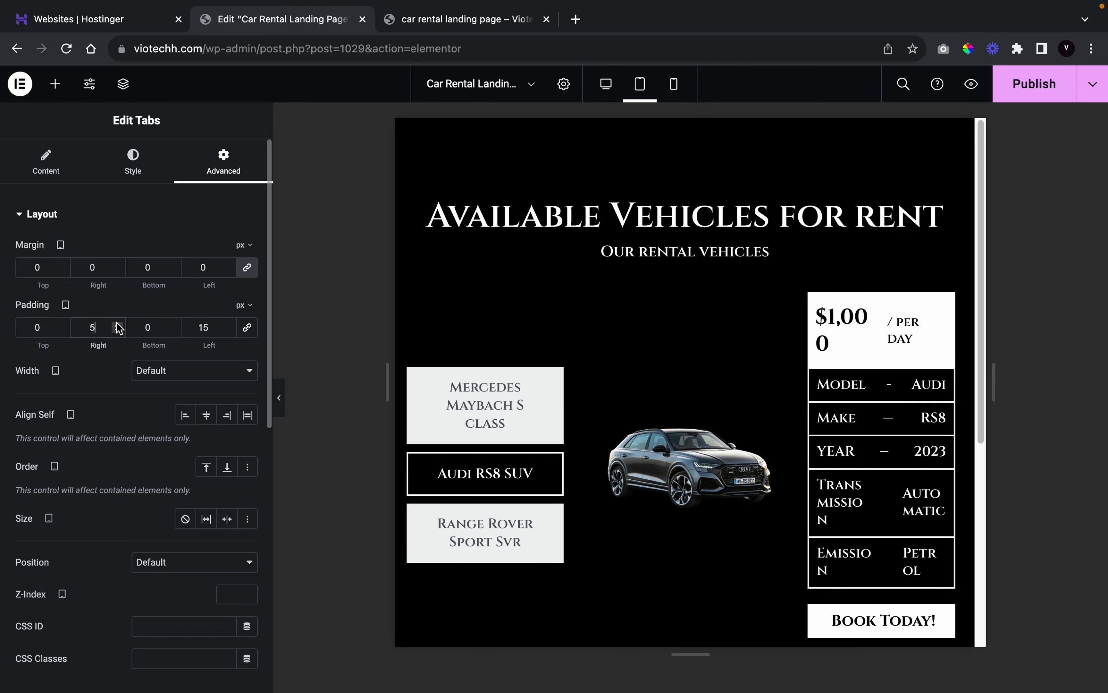
click(118, 331)
click(118, 331)
click(118, 330)
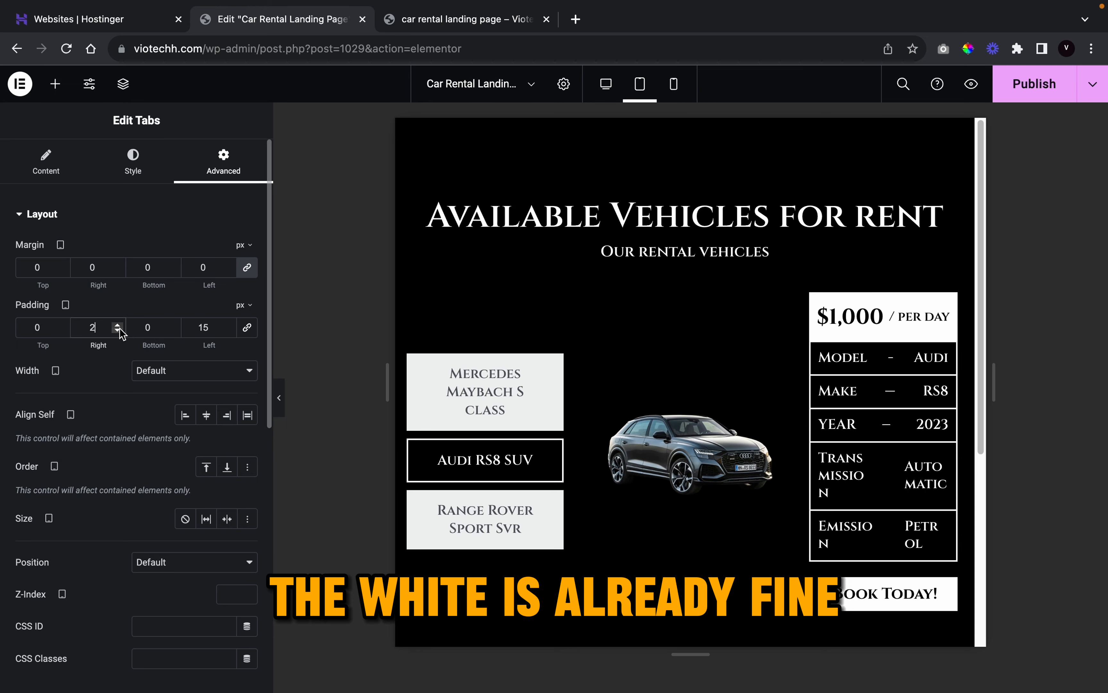
click(118, 331)
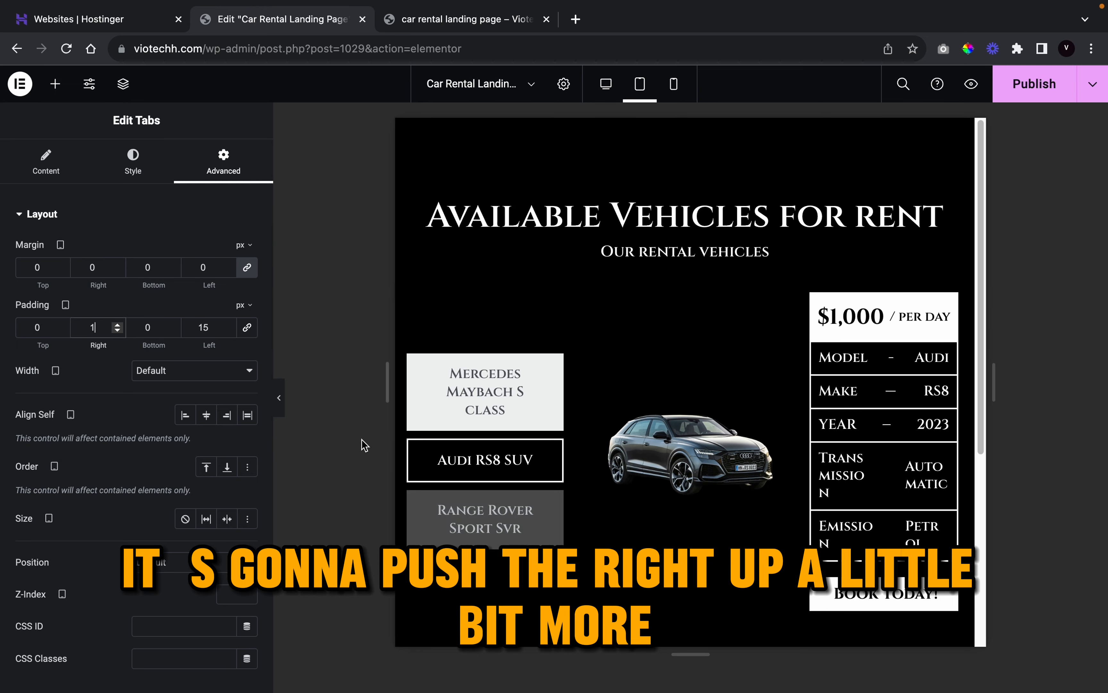
- Preview the tablet layout without the editing panel and check the Mercedes, Audi and Range Rover tabs, then restore the panel
click(280, 403)
scroll(637, 541, down, 2)
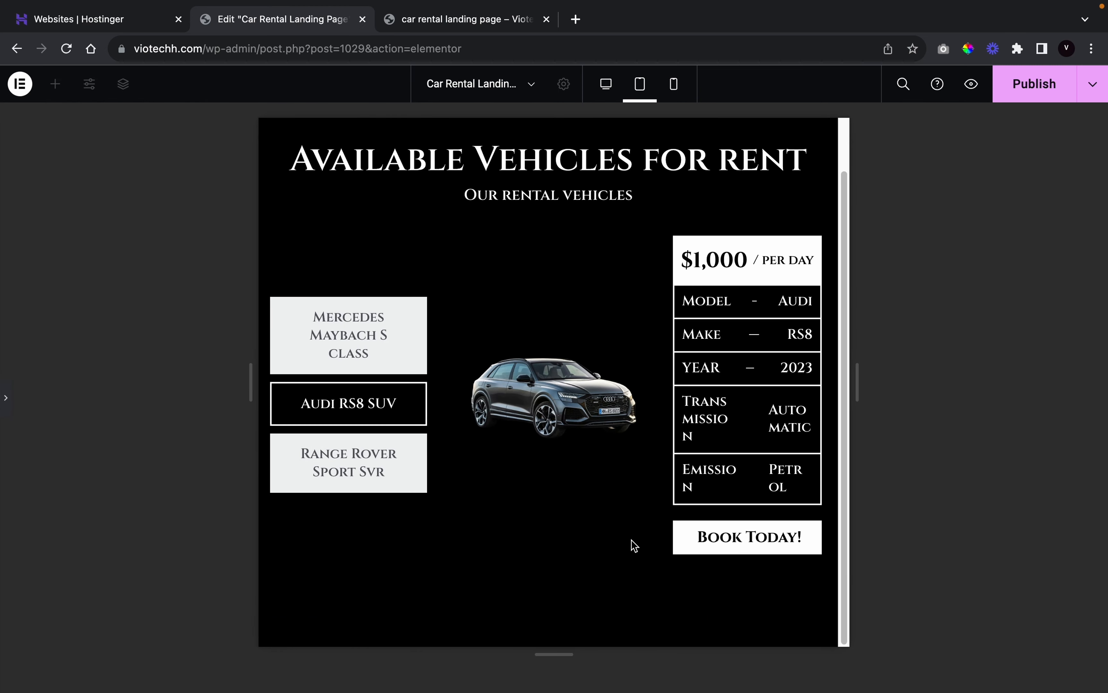
click(379, 364)
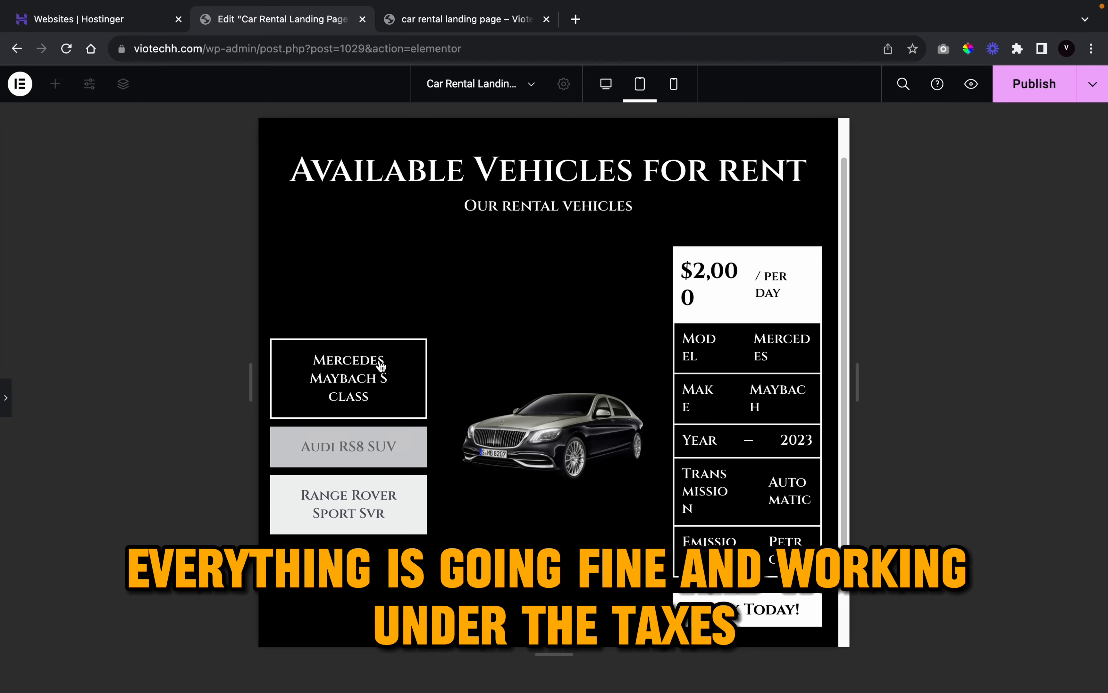
click(368, 447)
scroll(540, 376, up, 2)
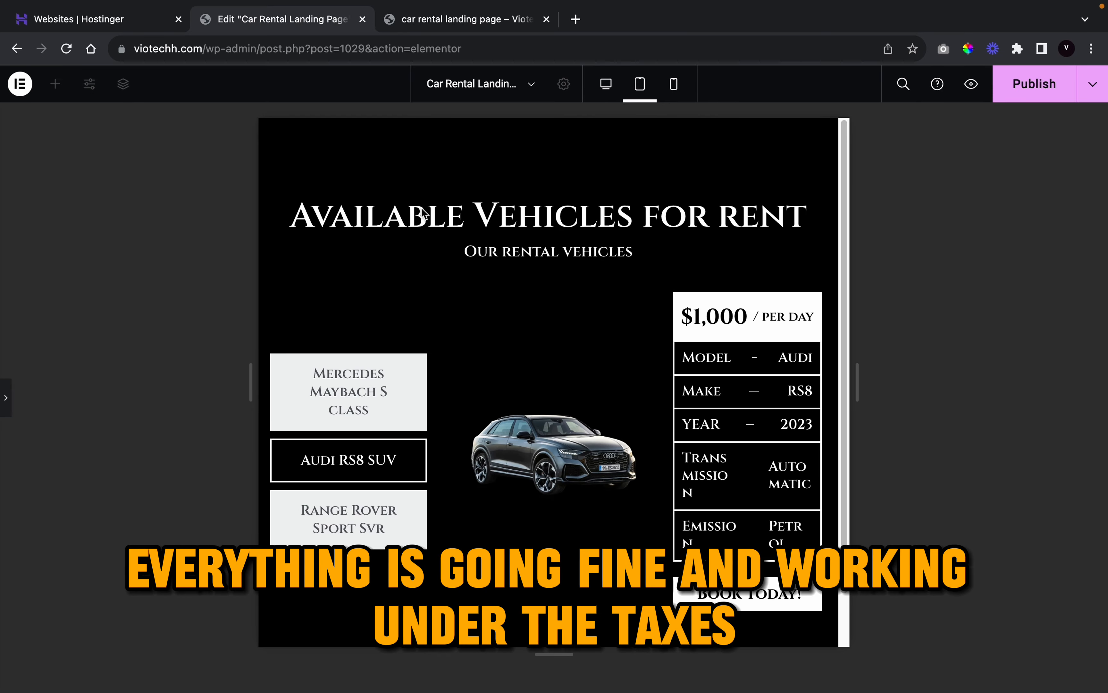
scroll(529, 347, down, 2)
click(316, 458)
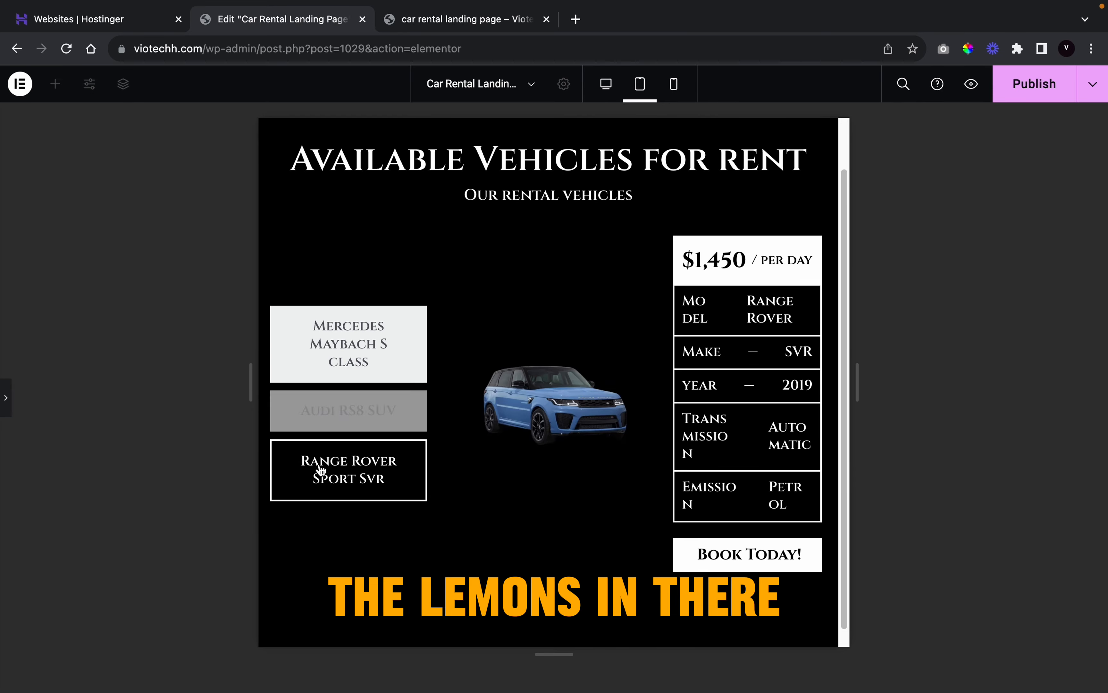
click(350, 336)
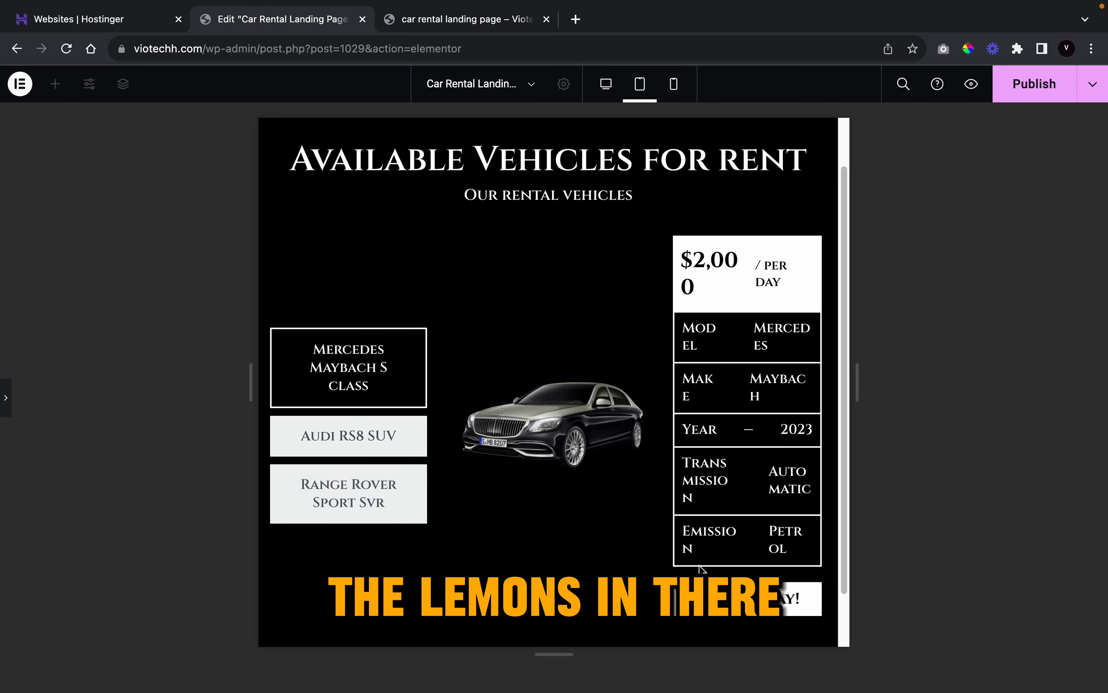
click(319, 438)
click(6, 418)
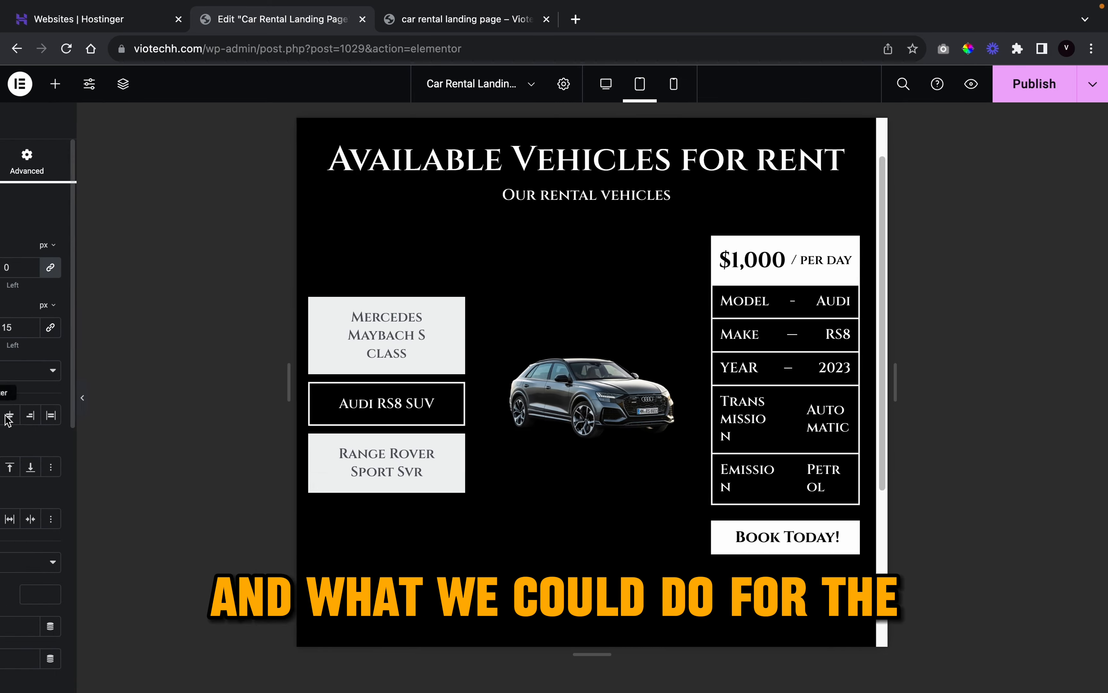
- Try reducing the font size of the Transmission label in the Audi tab to 16 px
click(847, 418)
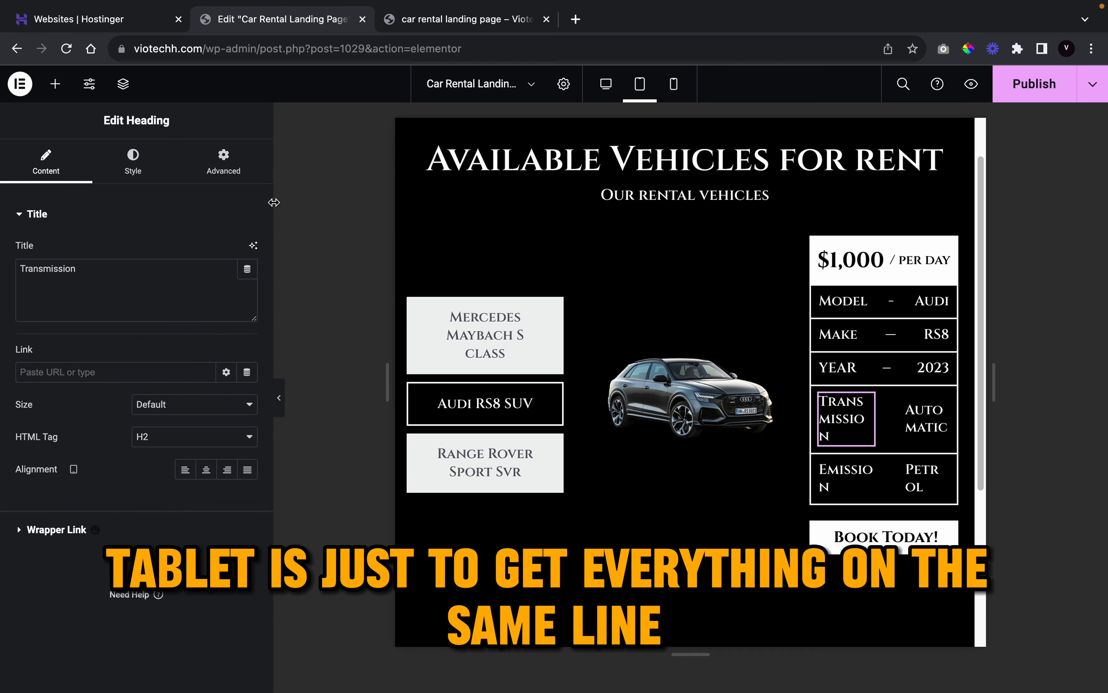
click(133, 170)
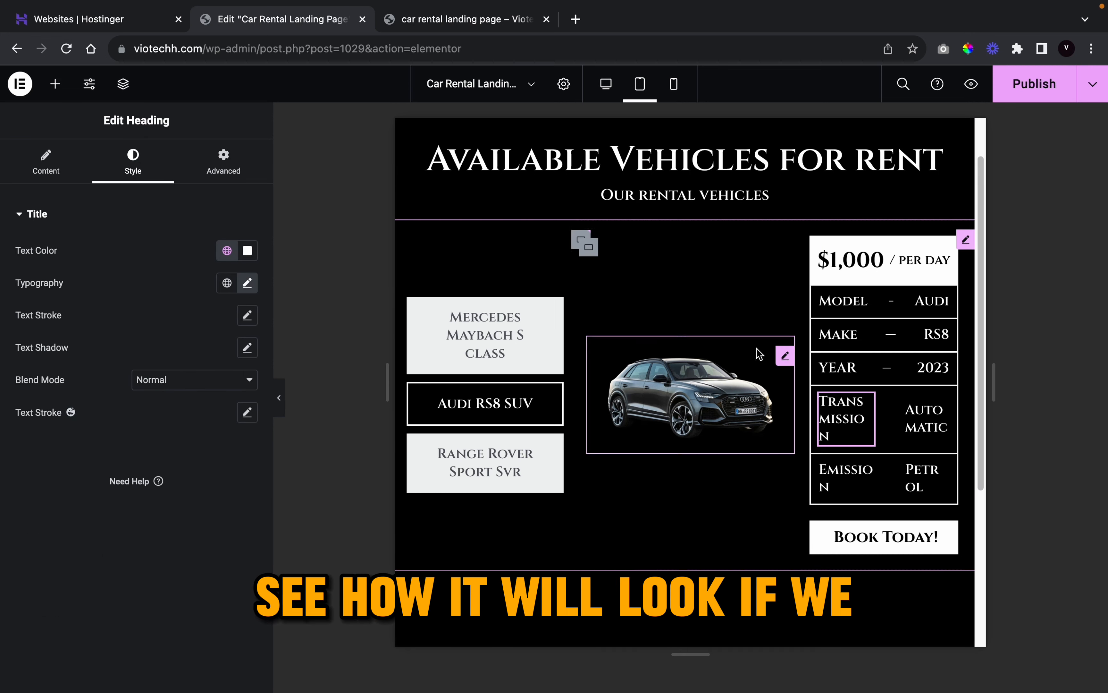
click(247, 283)
click(237, 404)
text(1)
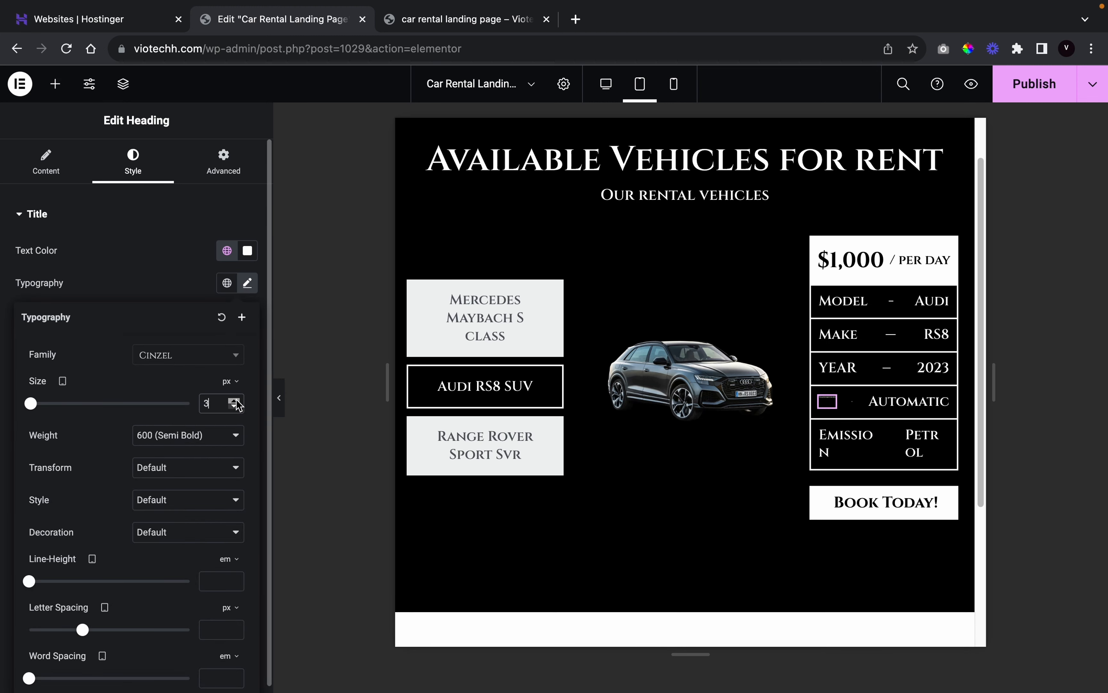
text(3)
click(233, 403)
click(233, 403)
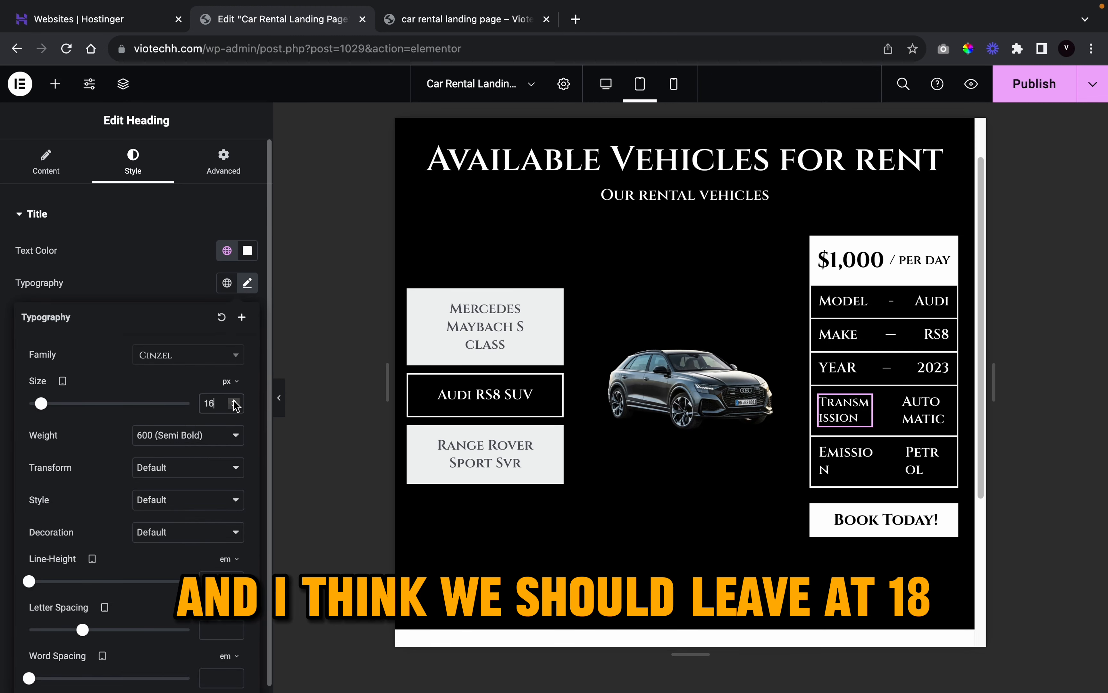
click(233, 403)
click(233, 402)
click(276, 400)
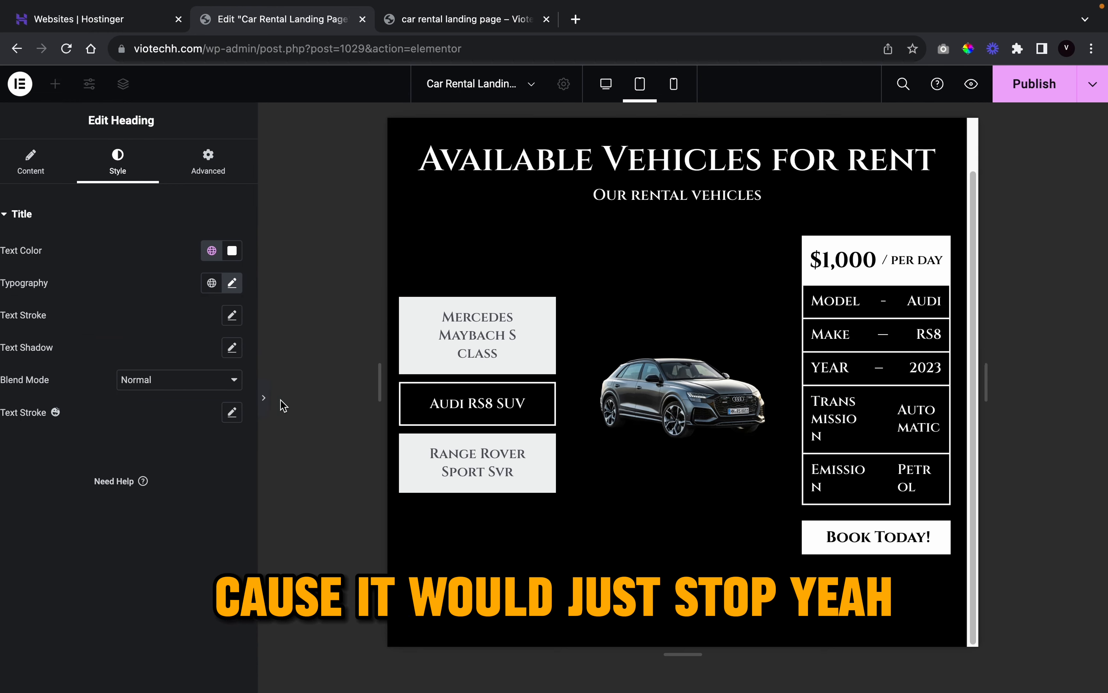
click(277, 399)
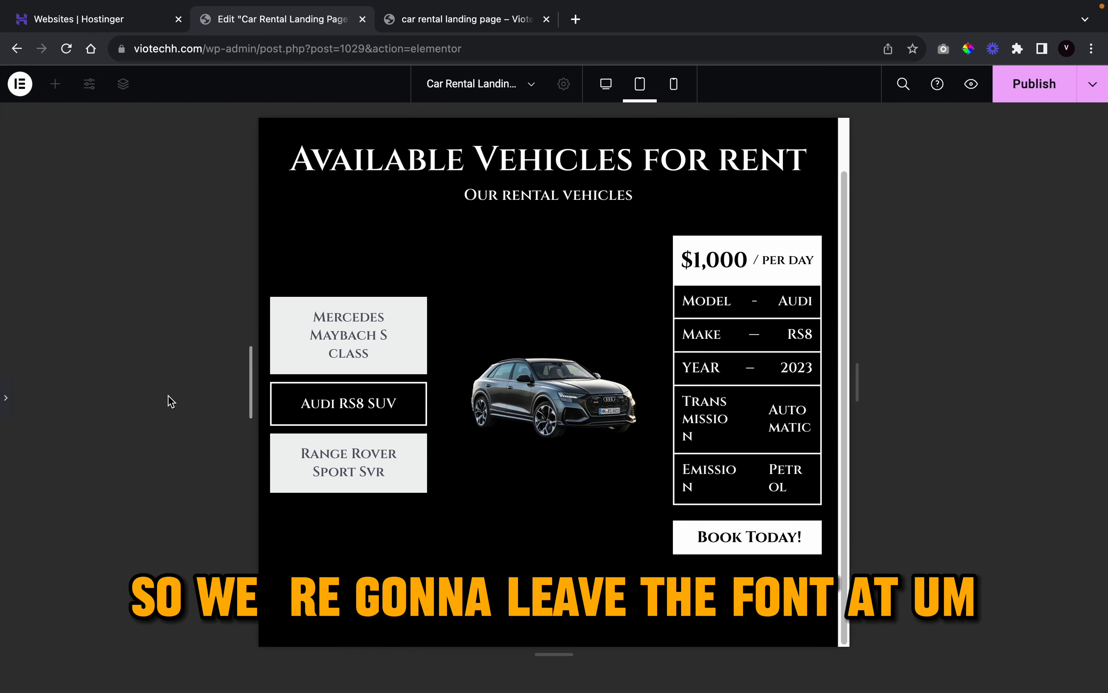
click(5, 400)
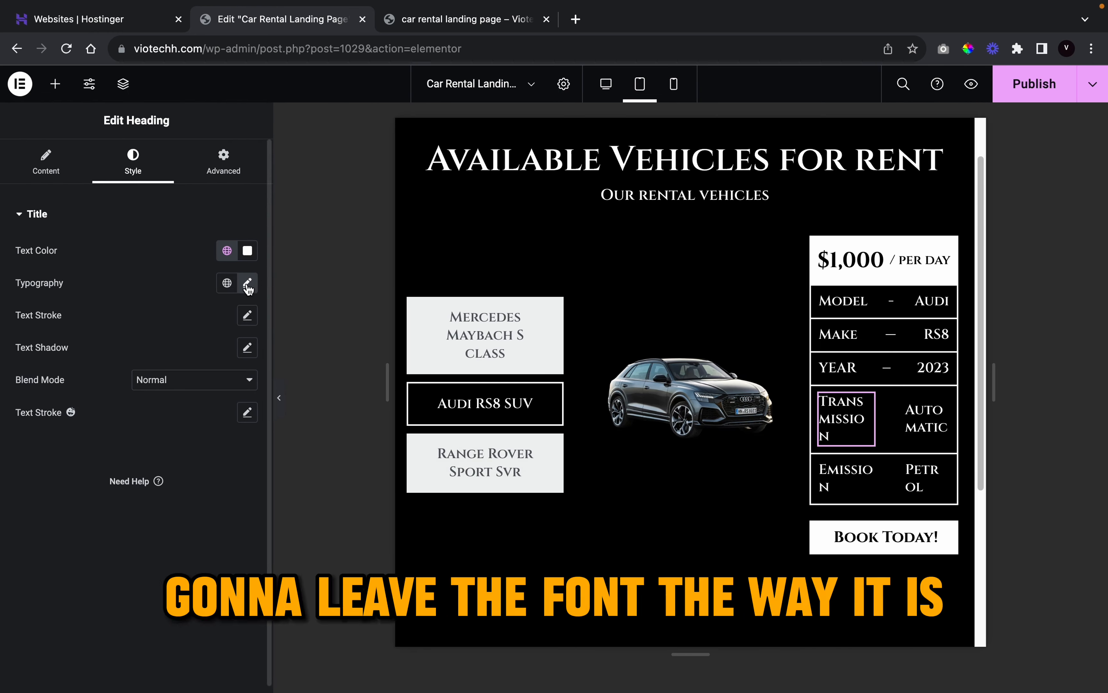
click(247, 282)
click(235, 408)
click(235, 409)
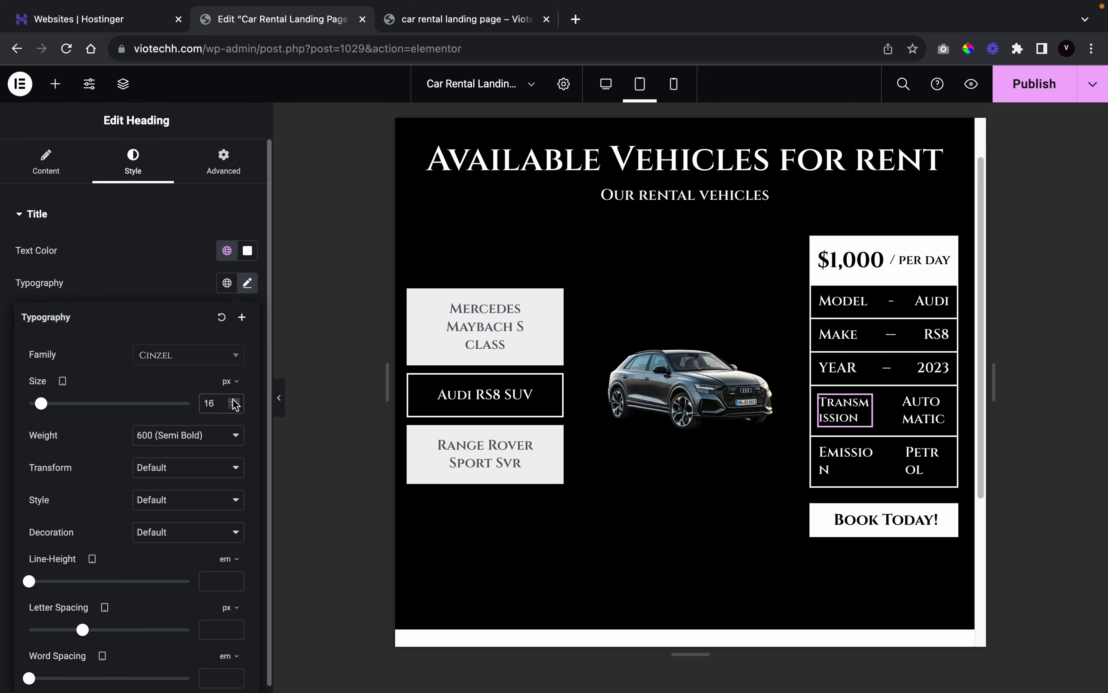
click(234, 401)
click(234, 400)
- Hide the editing panel and check that the Mercedes and Range Rover tabs switch properly in the tablet layout
click(276, 400)
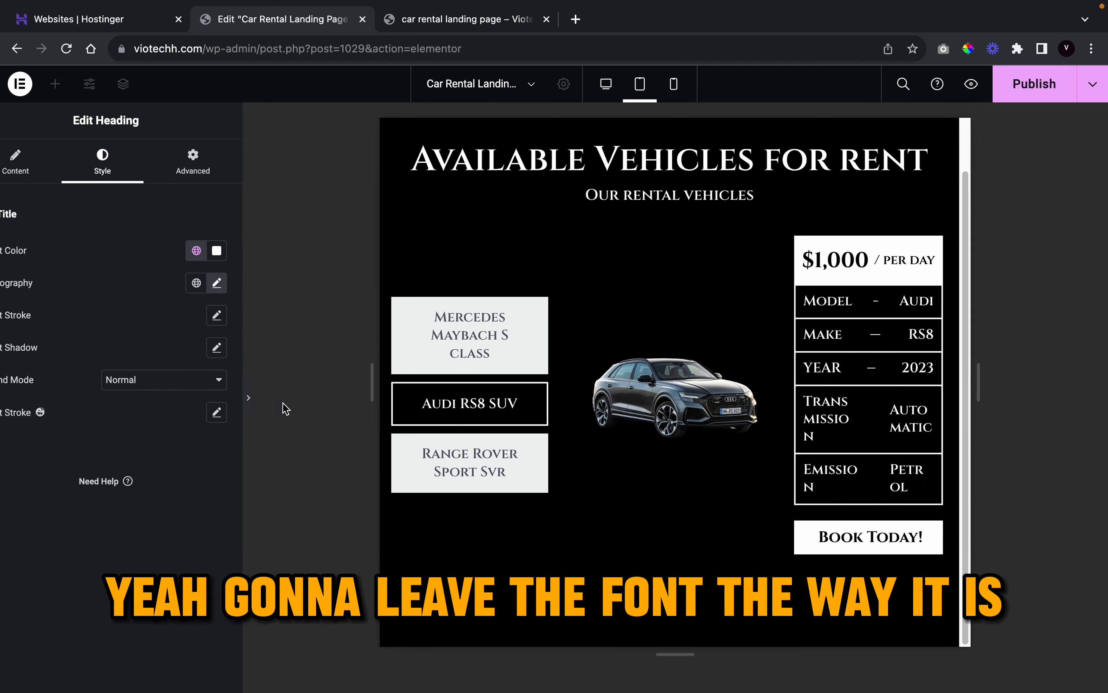
click(423, 325)
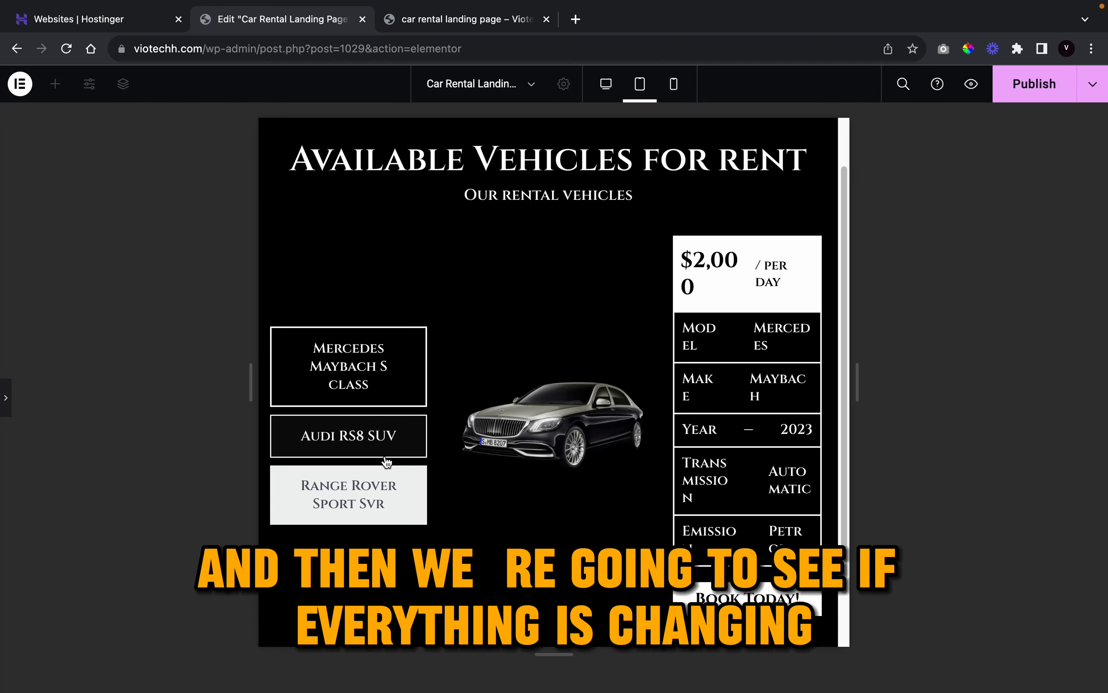
click(371, 489)
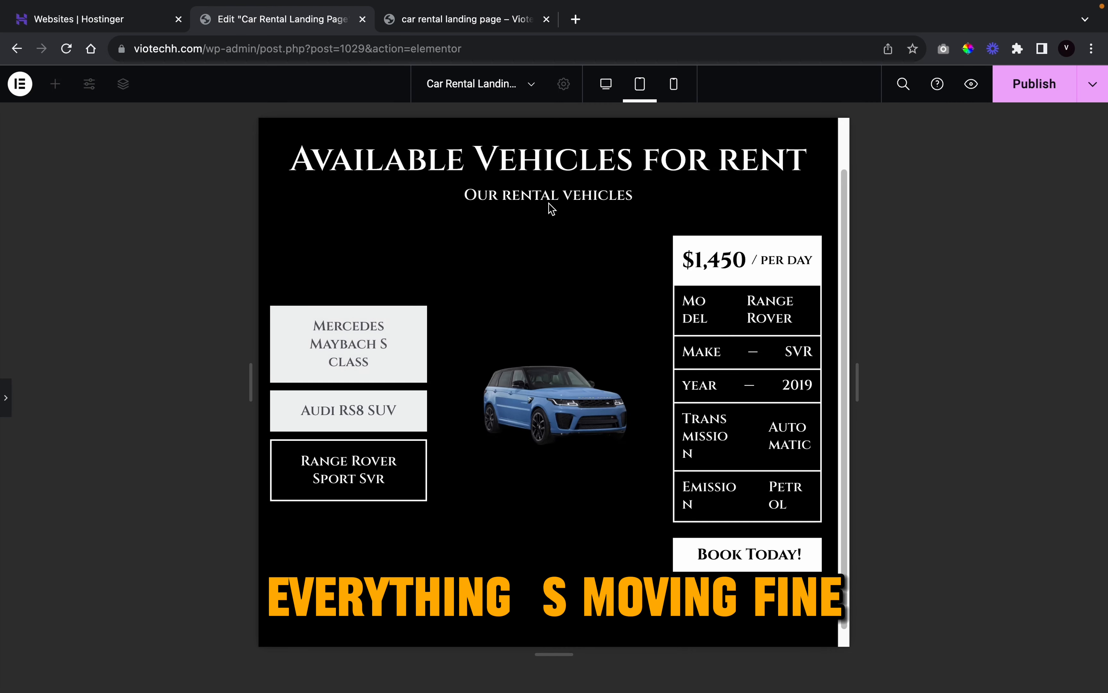
- Switch to the mobile layout and center-align the "Available Vehicles for rent" heading
click(673, 86)
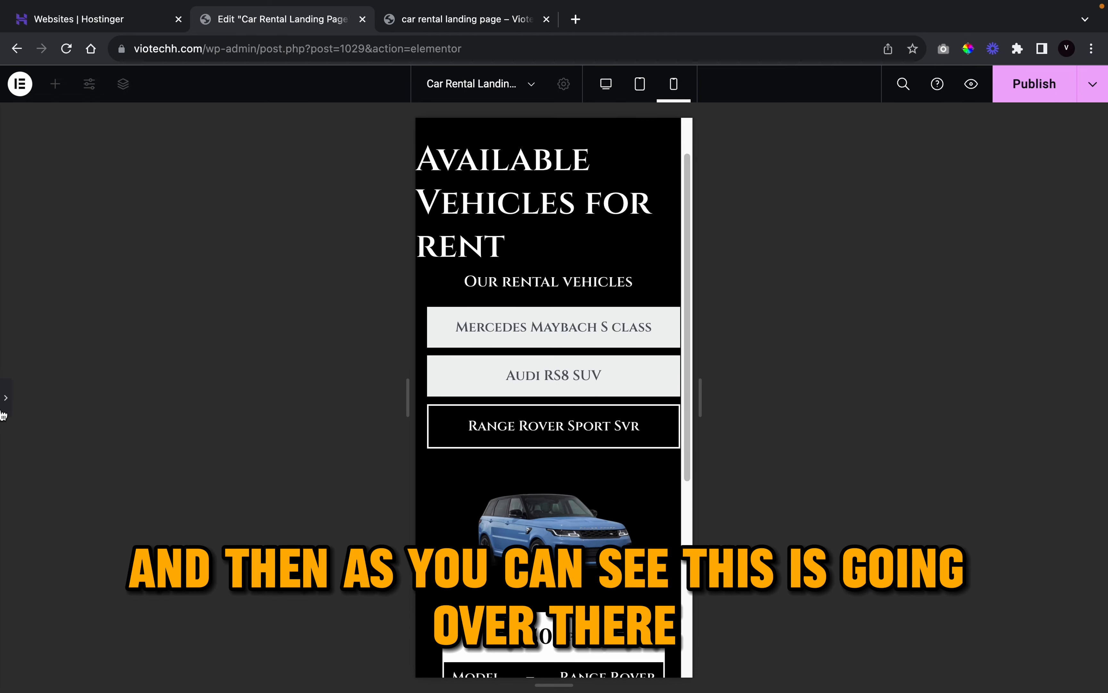
click(3, 414)
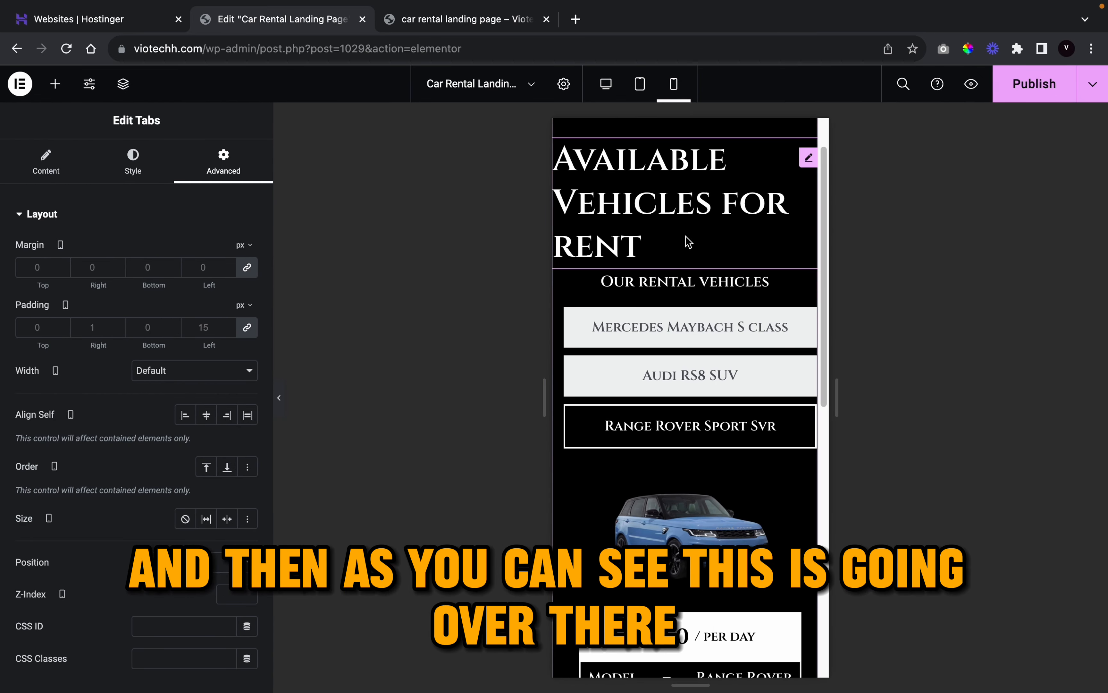
click(687, 241)
click(78, 158)
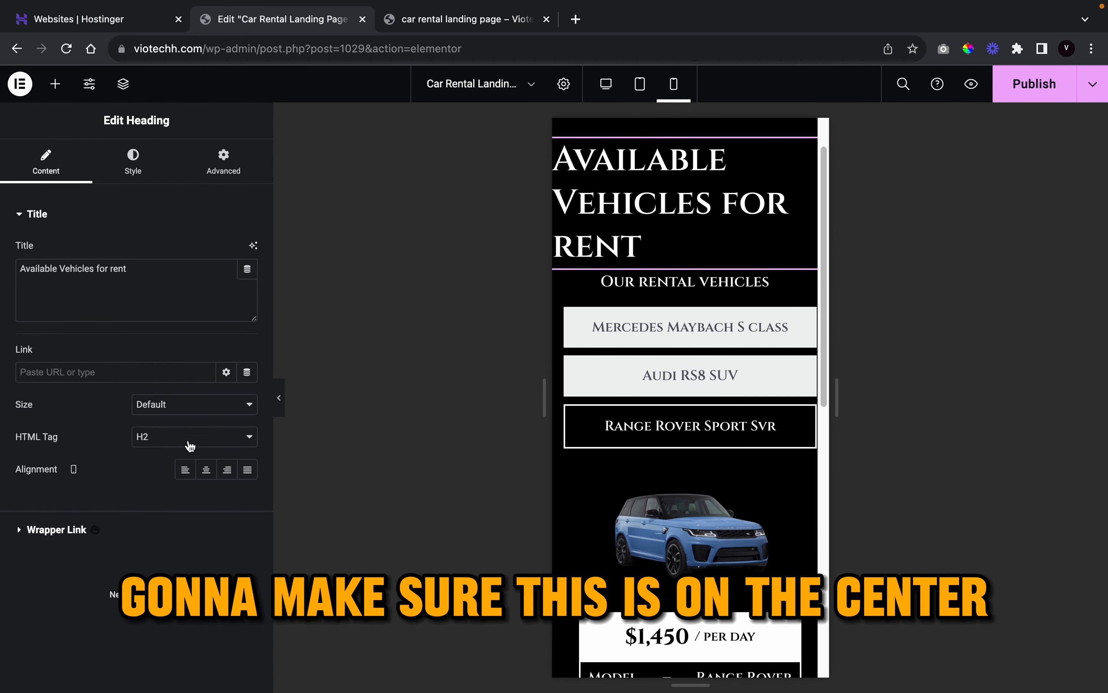
click(205, 471)
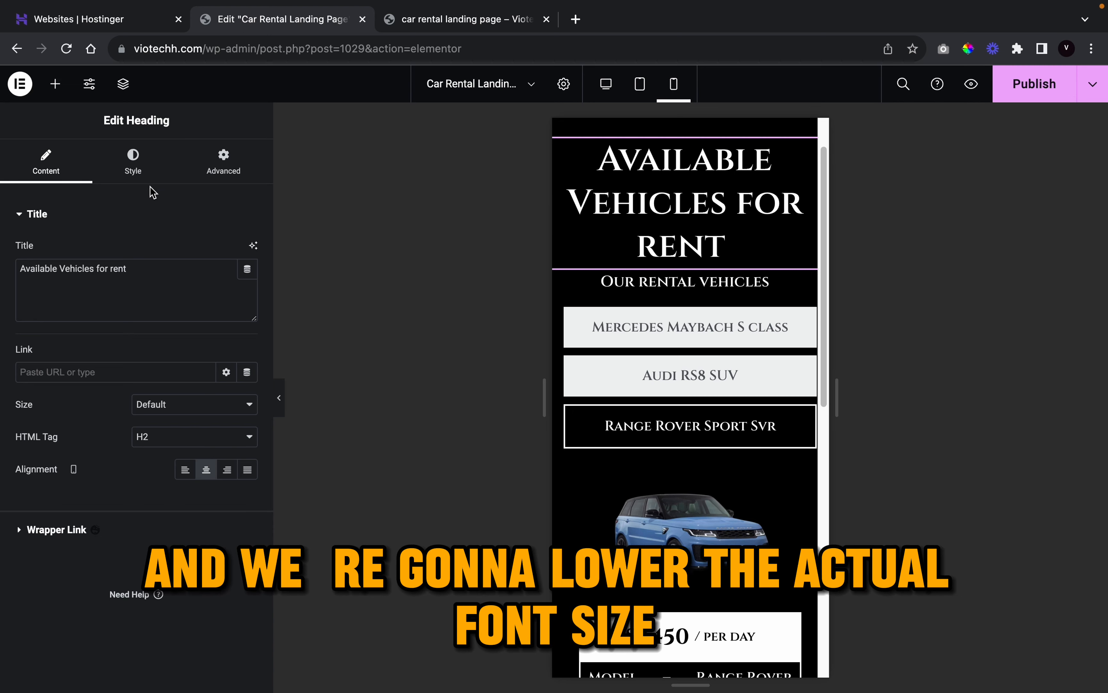
- Set the "Available Vehicles for rent" heading's mobile font size to 29 px
click(144, 173)
click(248, 283)
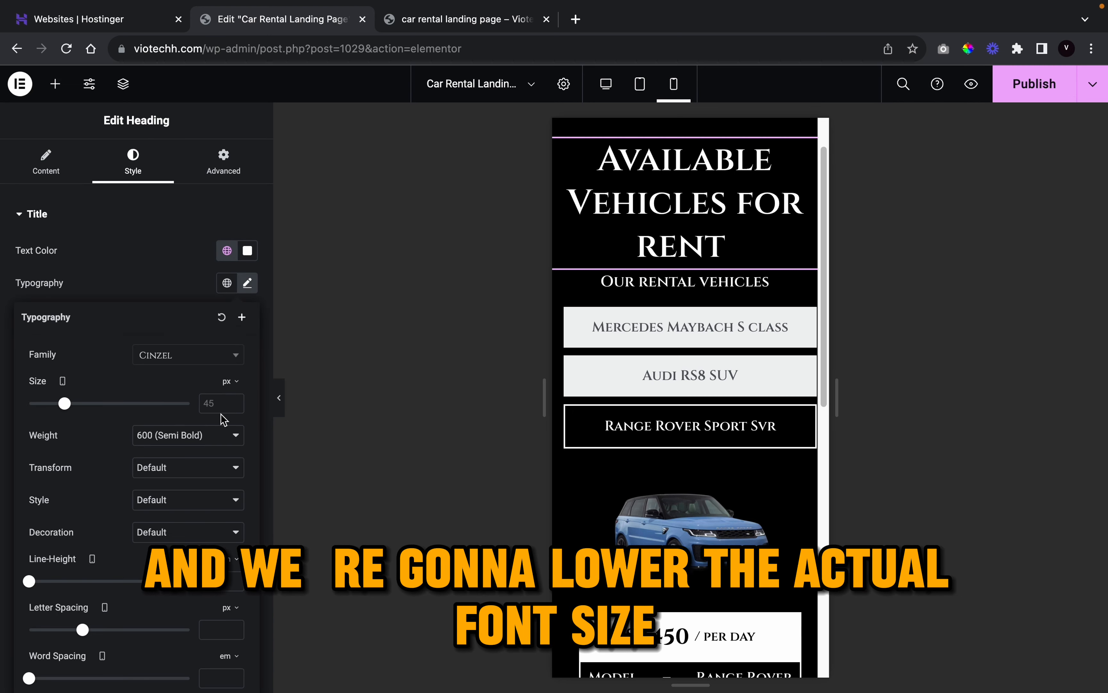
click(235, 400)
drag(234, 400, 236, 407)
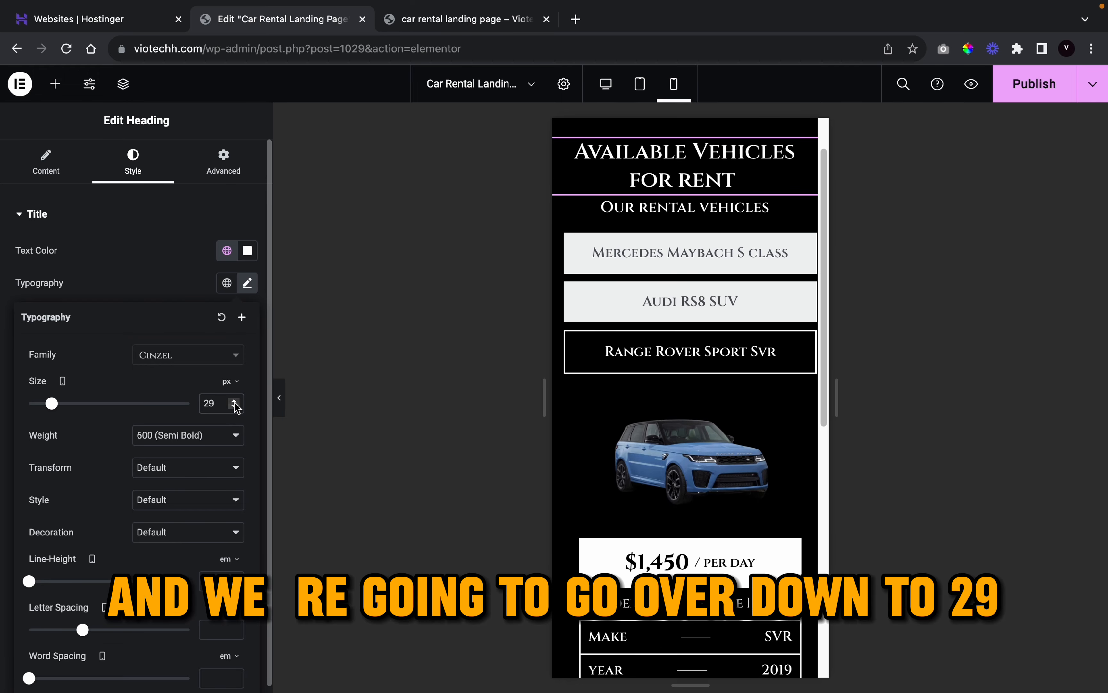
- Set the "Our rental vehicles" subheading's mobile font size to 14 px
click(667, 216)
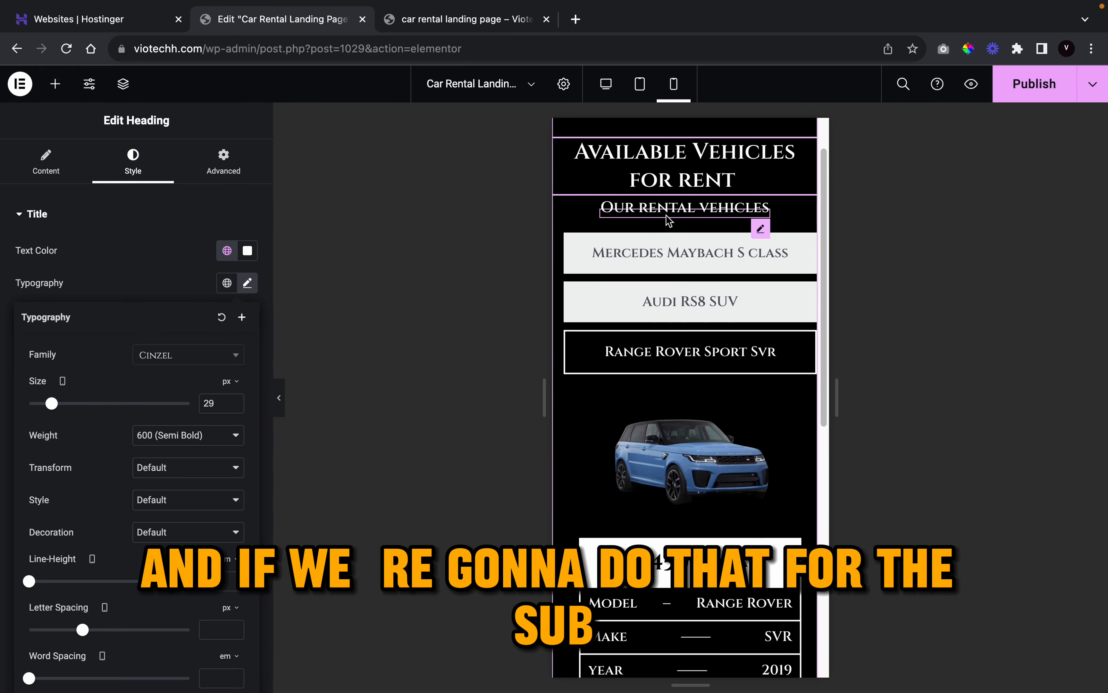
click(133, 165)
click(247, 282)
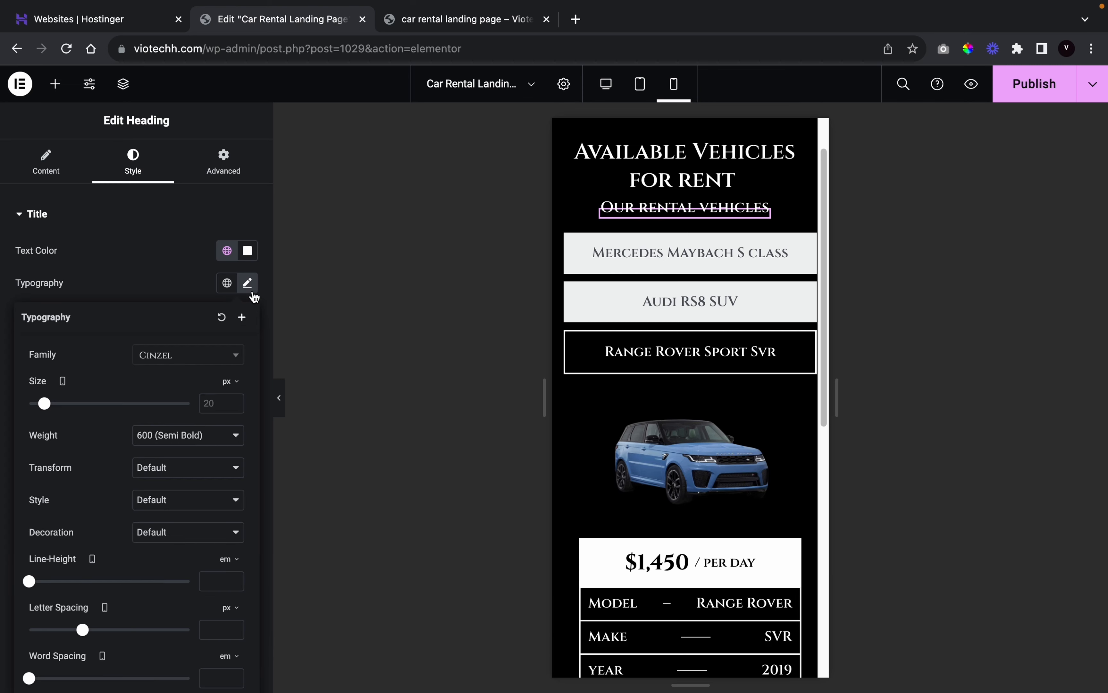
drag(233, 407, 234, 402)
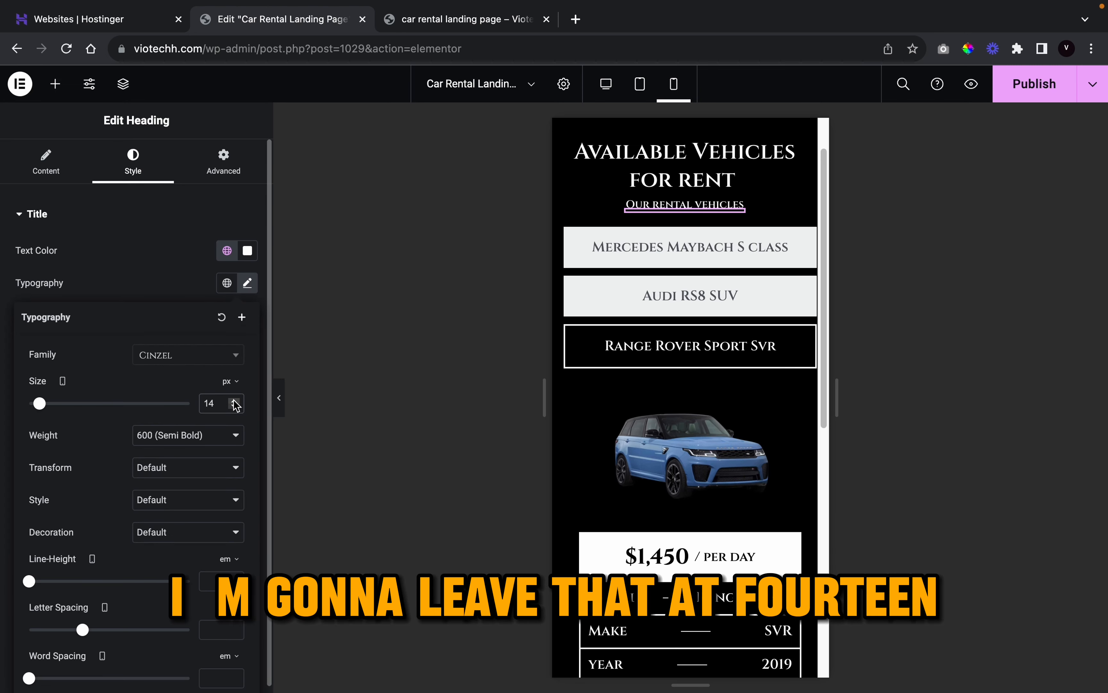
- Look through the mobile layout and check the content of the Audi and Mercedes tabs
scroll(770, 520, down, 2)
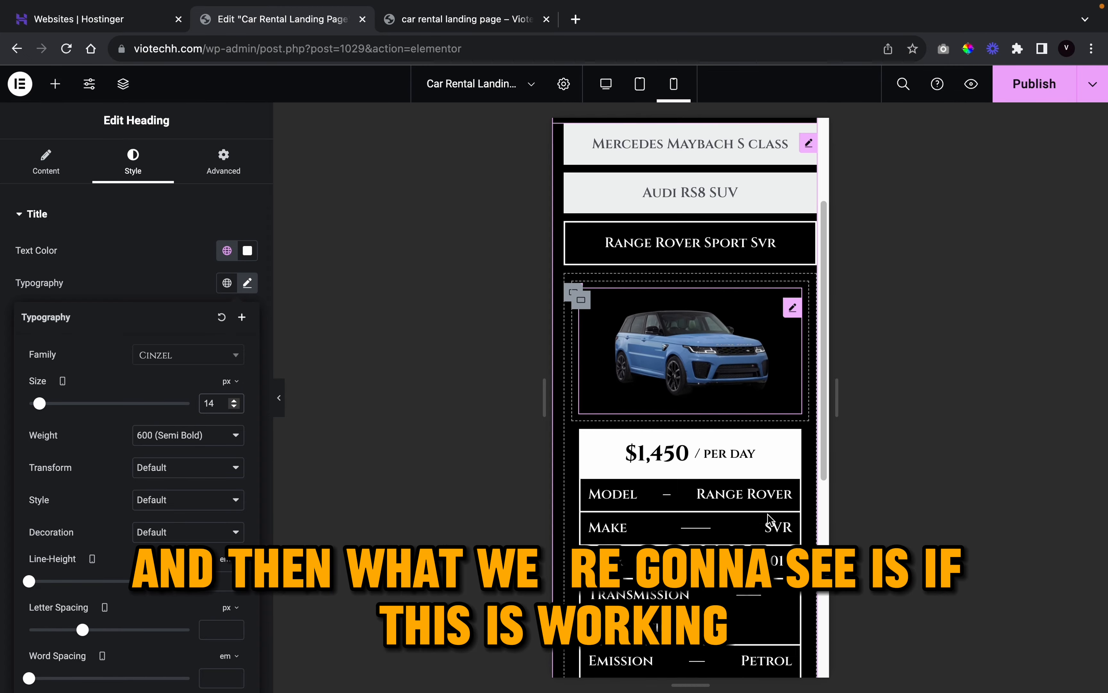
scroll(767, 520, down, 5)
scroll(767, 520, up, 8)
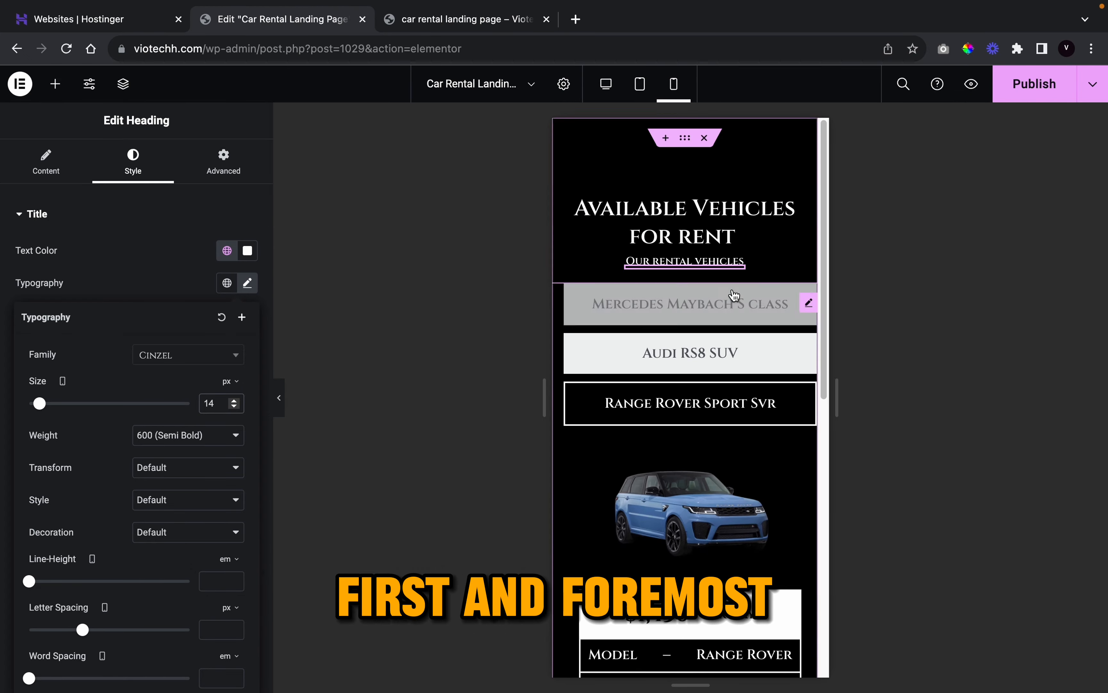
click(721, 351)
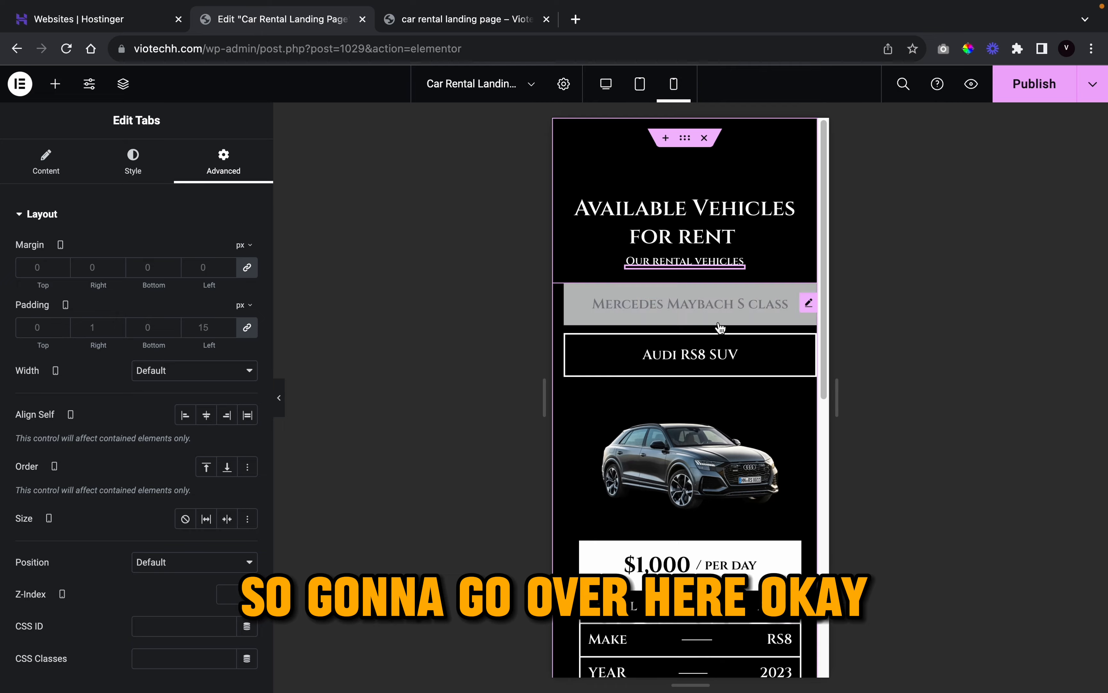
click(718, 324)
scroll(718, 458, down, 7)
scroll(718, 458, up, 6)
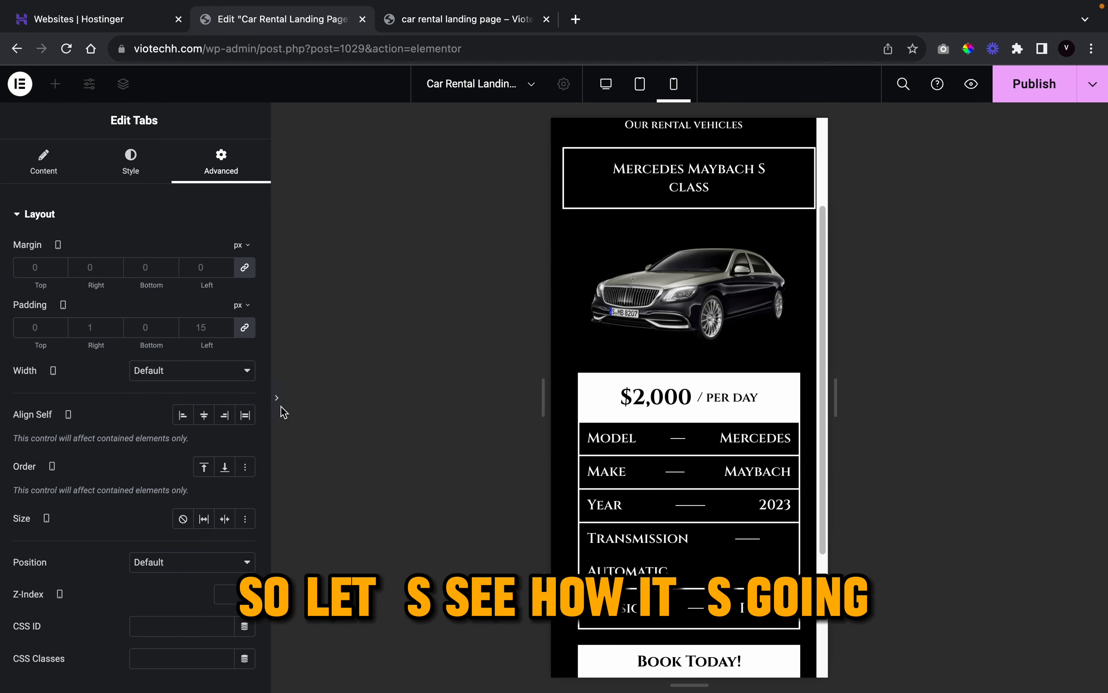
- Hide the editing panel and check how the Mercedes, Audi and Range Rover tabs display in the mobile layout
click(281, 408)
scroll(549, 403, up, 3)
scroll(552, 531, down, 6)
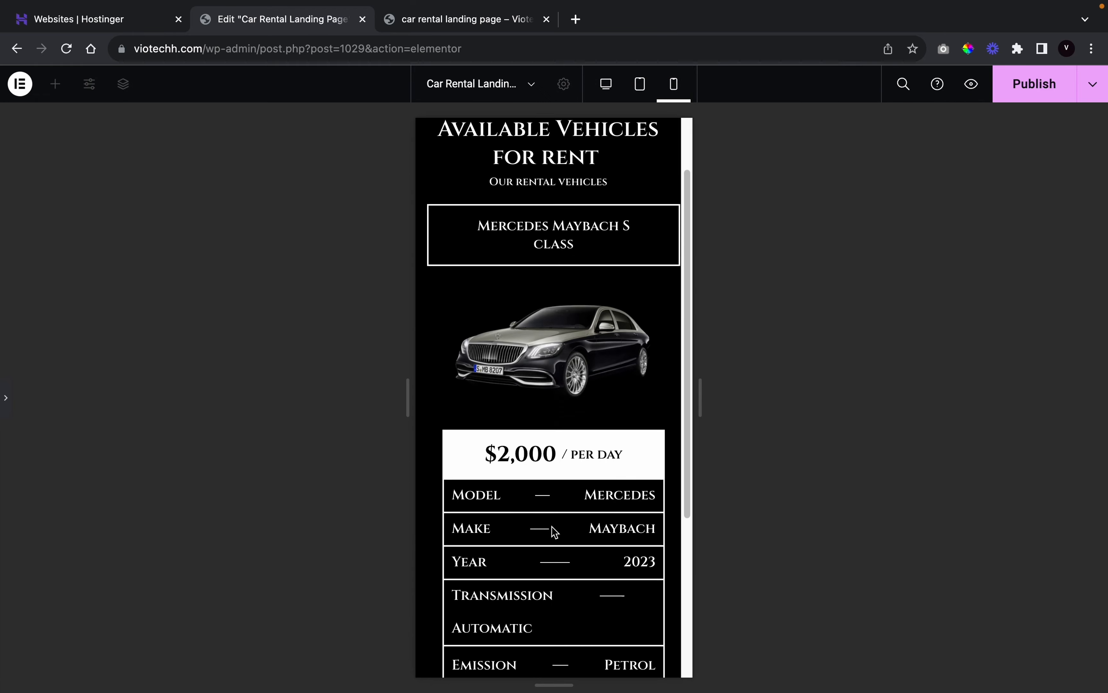
click(554, 532)
scroll(549, 547, down, 7)
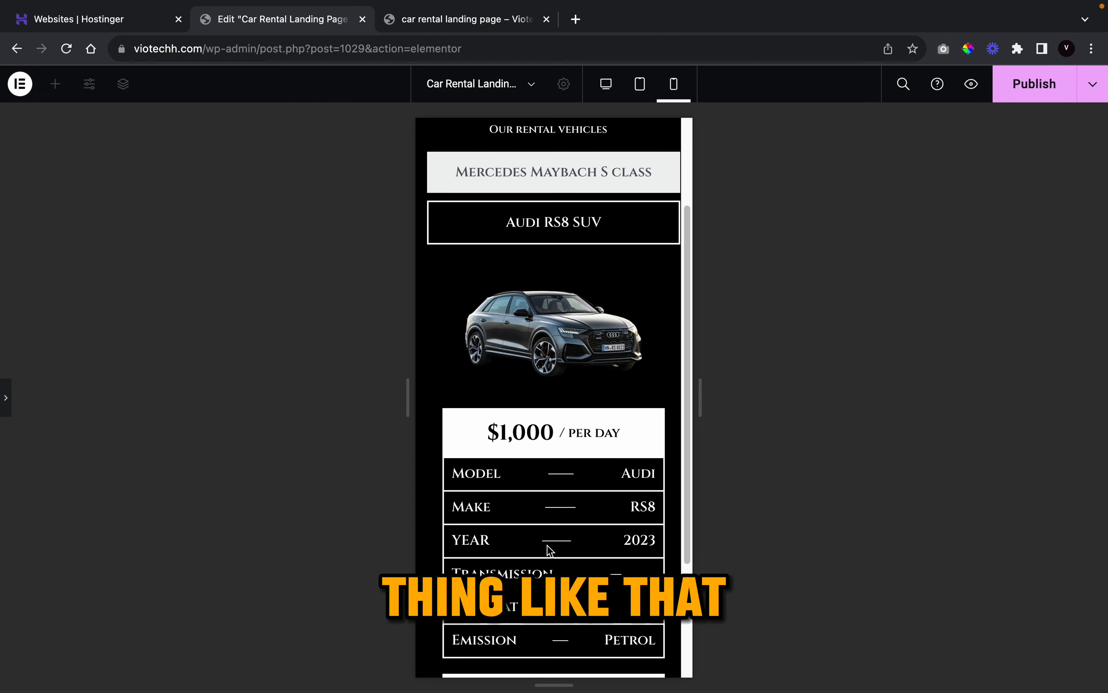
click(555, 575)
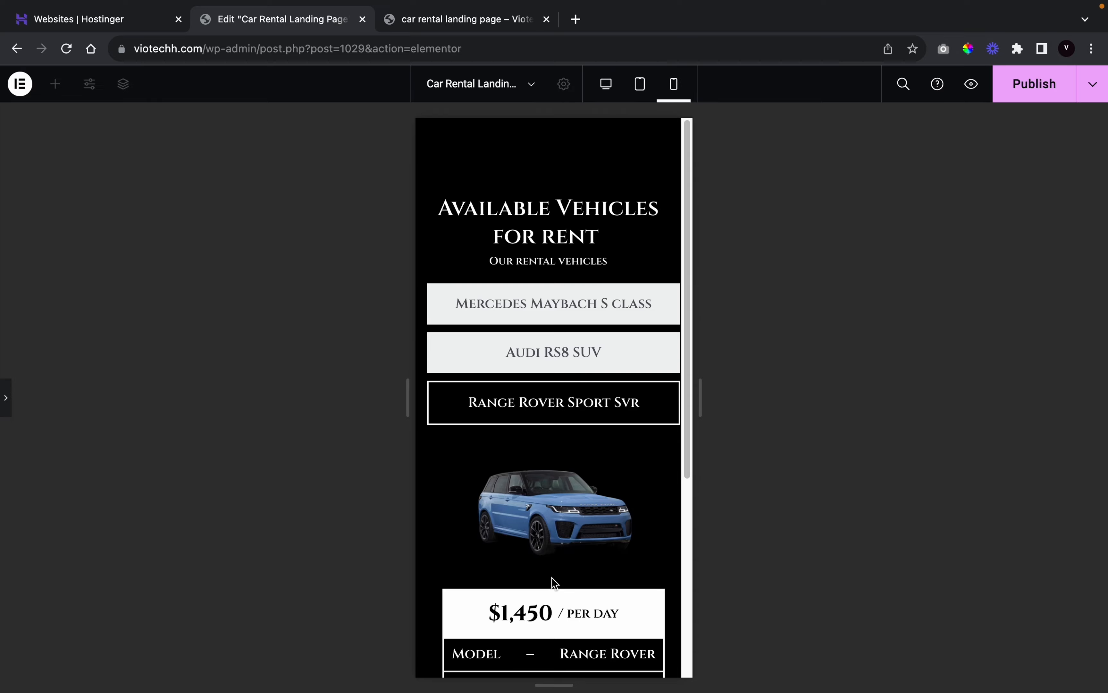
scroll(556, 584, down, 6)
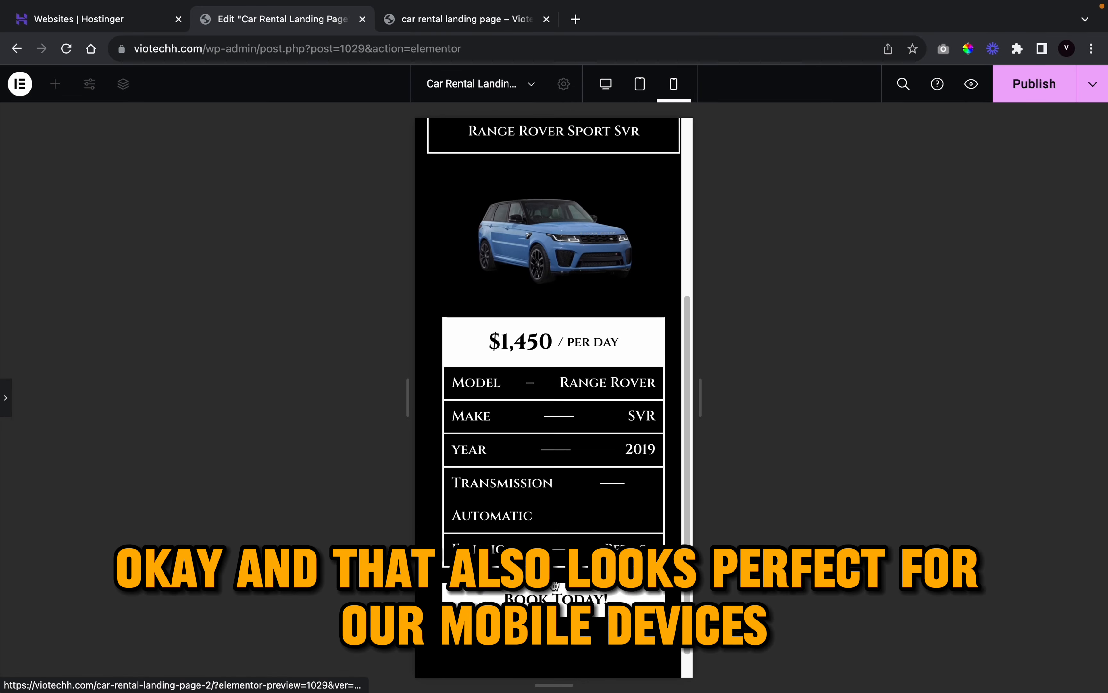
scroll(555, 586, up, 6)
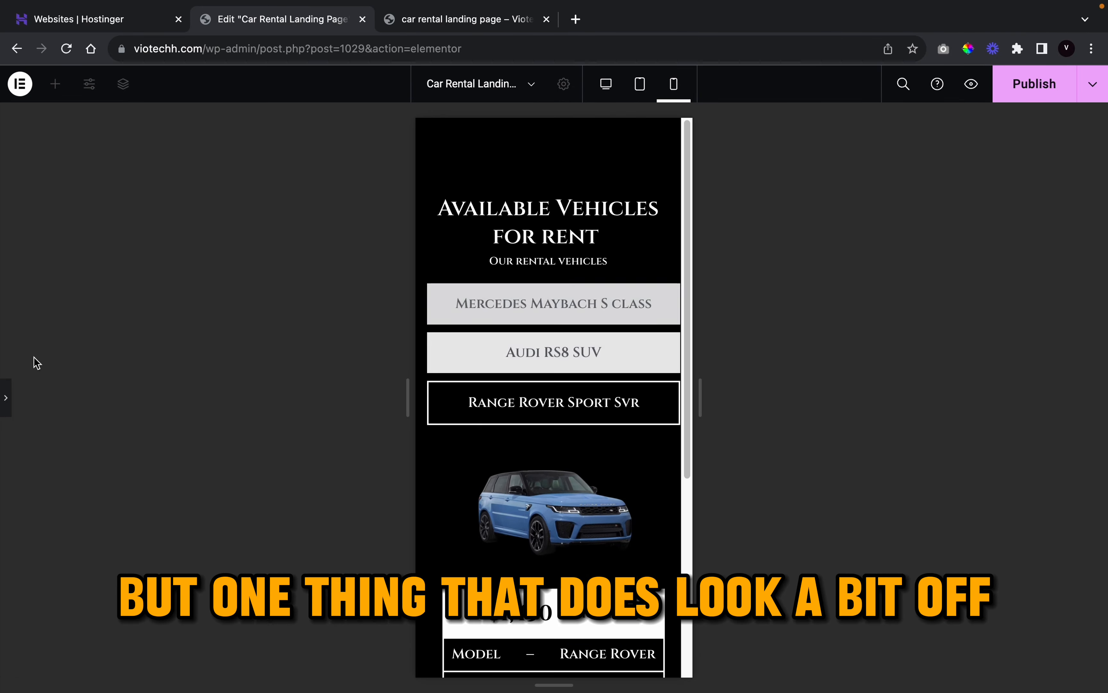
- Enlarge the "Available Vehicles for rent" heading's mobile font size to about 40 px and view it without the editing panel
click(6, 398)
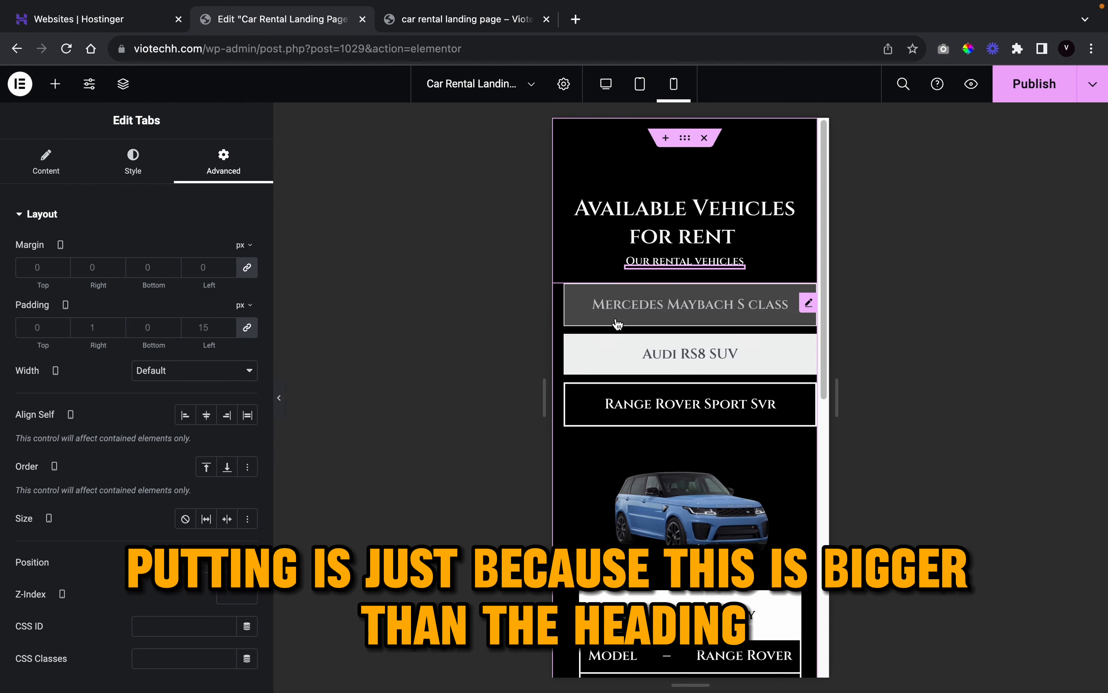
click(685, 222)
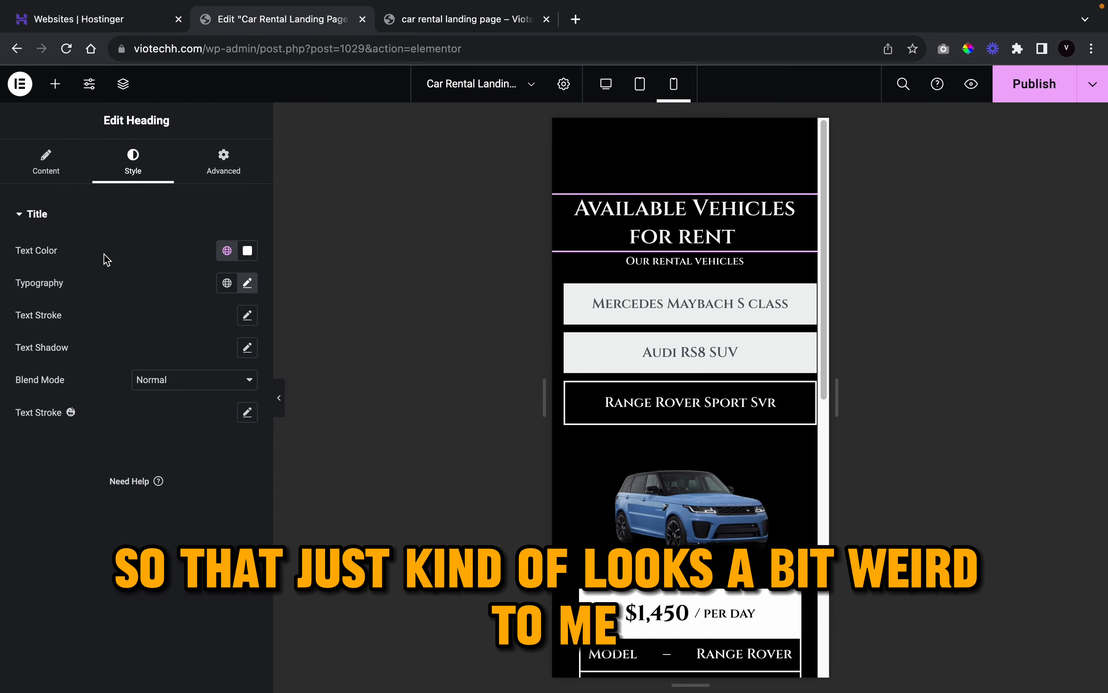
click(247, 283)
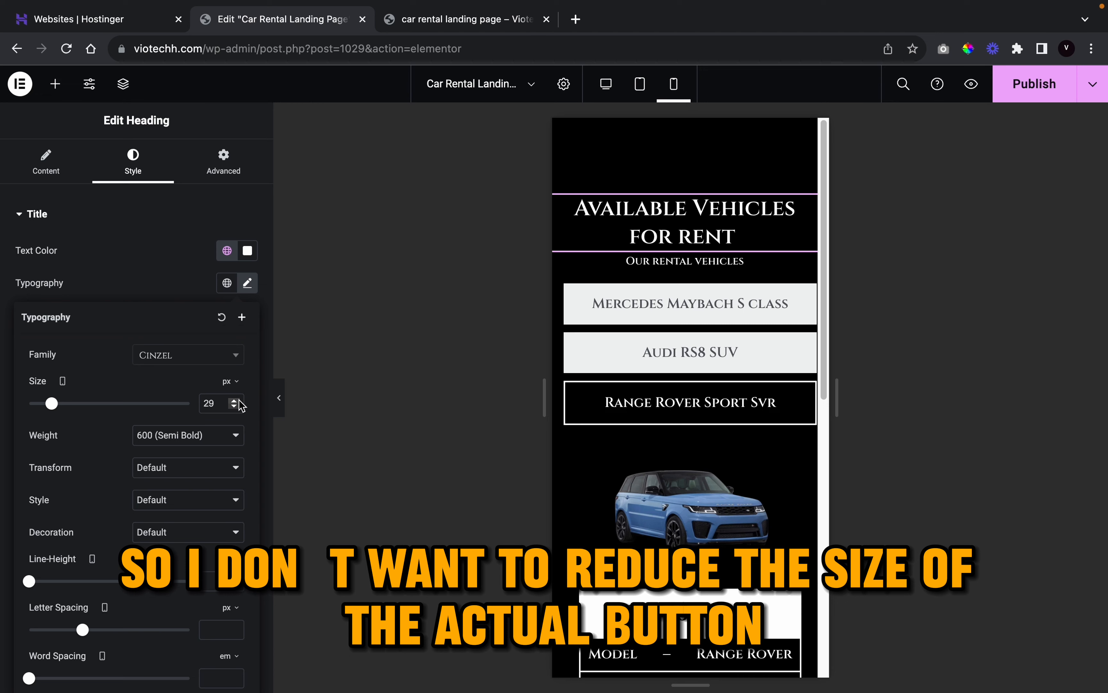
click(238, 401)
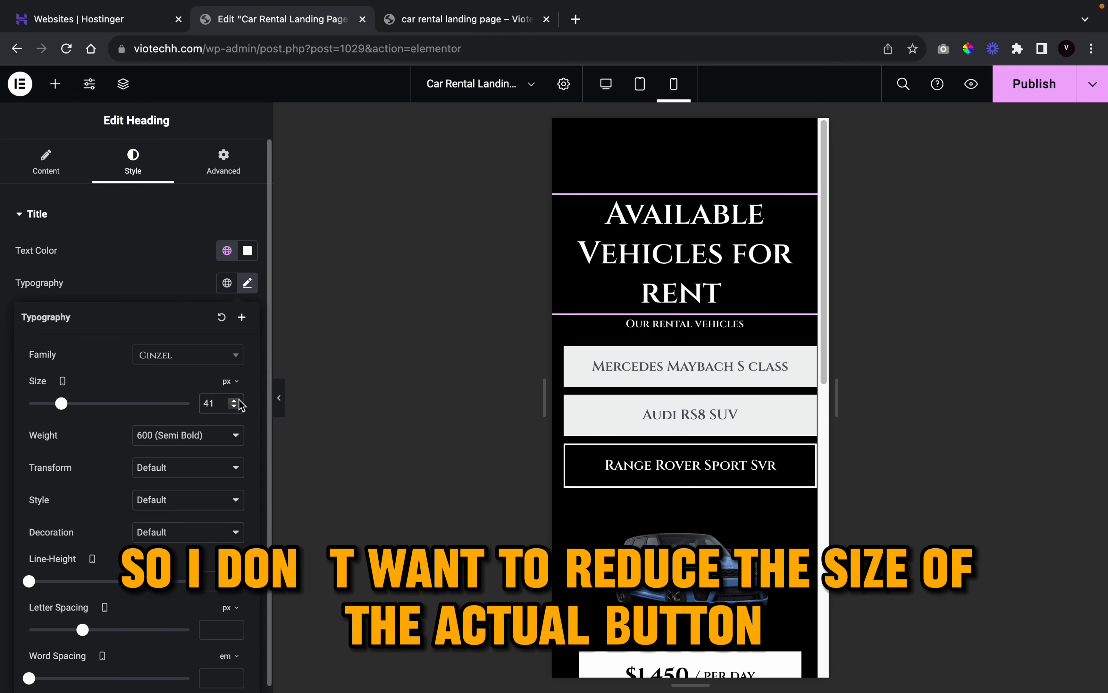
click(239, 402)
click(239, 401)
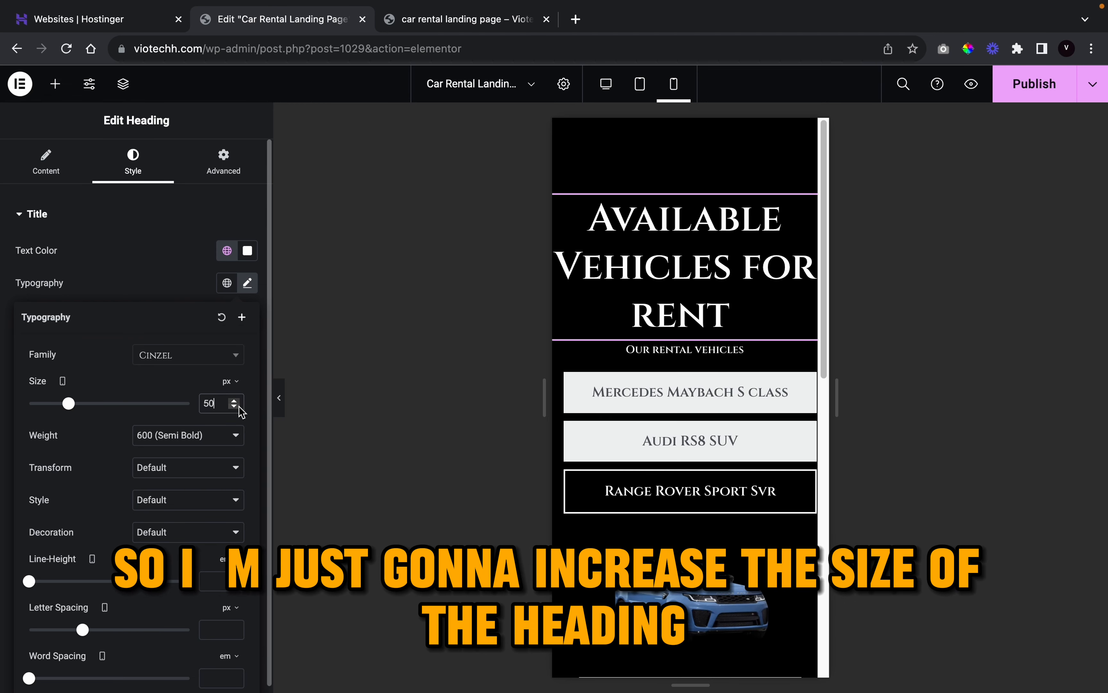
click(235, 407)
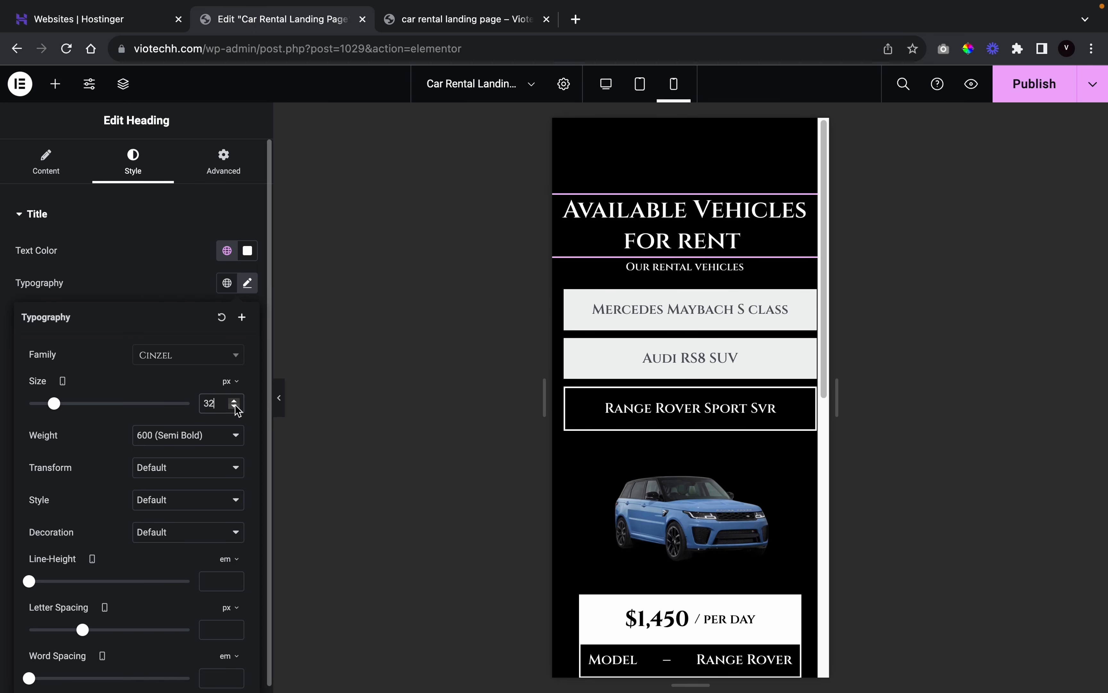
click(235, 408)
click(239, 401)
click(239, 402)
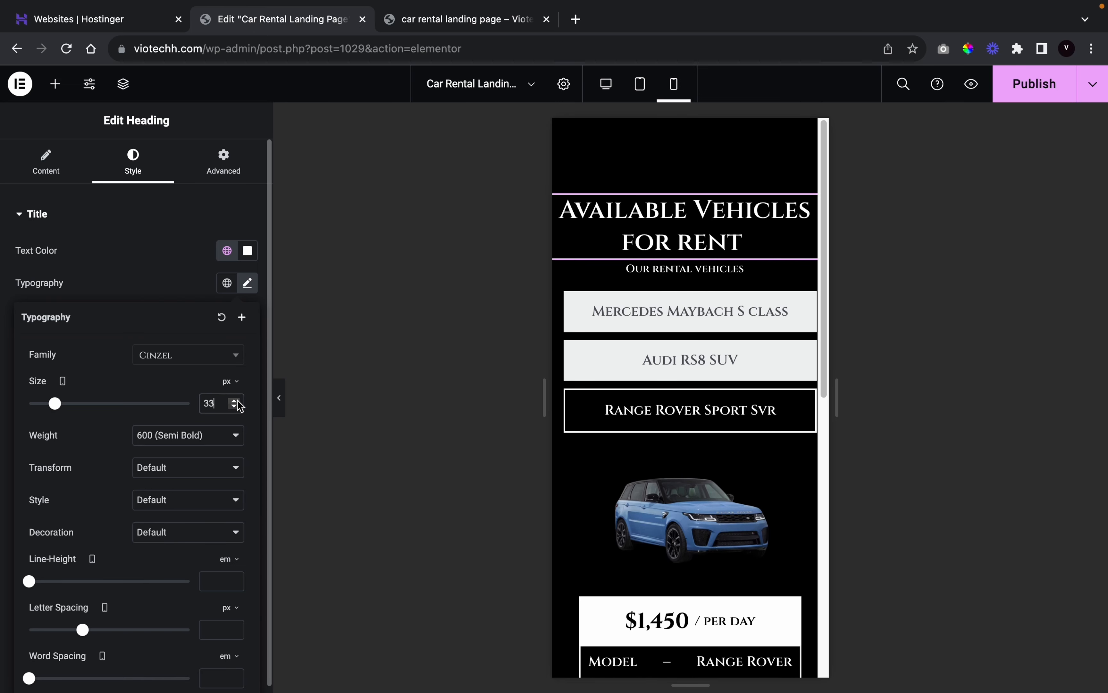
click(239, 401)
click(239, 401)
click(238, 402)
click(238, 401)
click(238, 401)
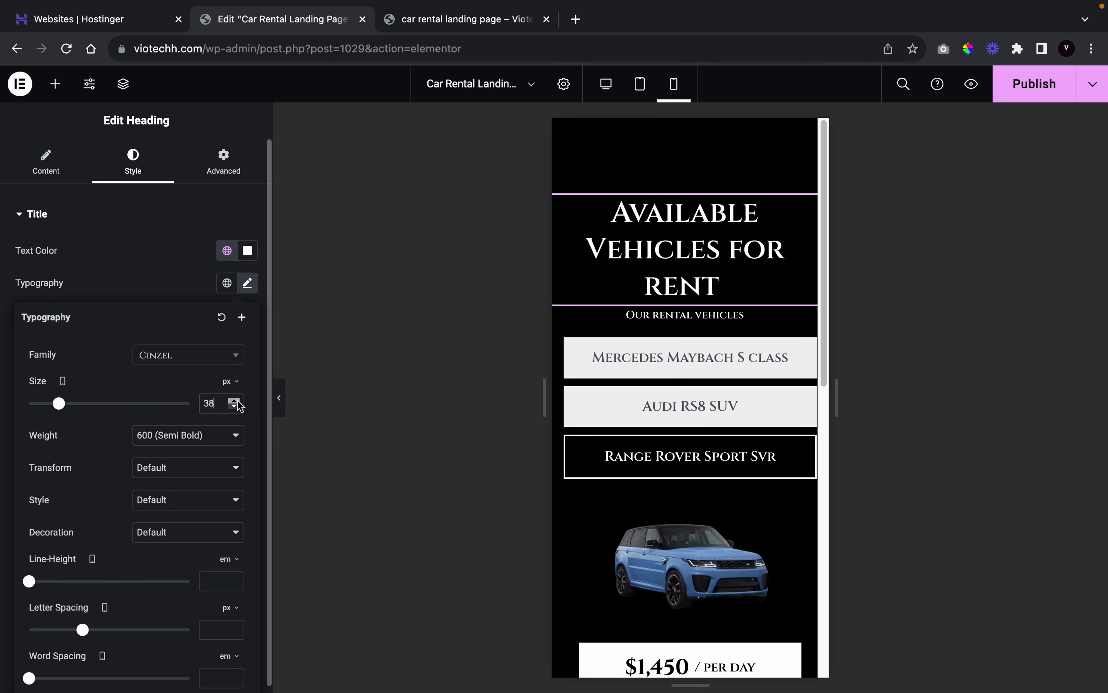
click(239, 401)
click(239, 401)
click(279, 403)
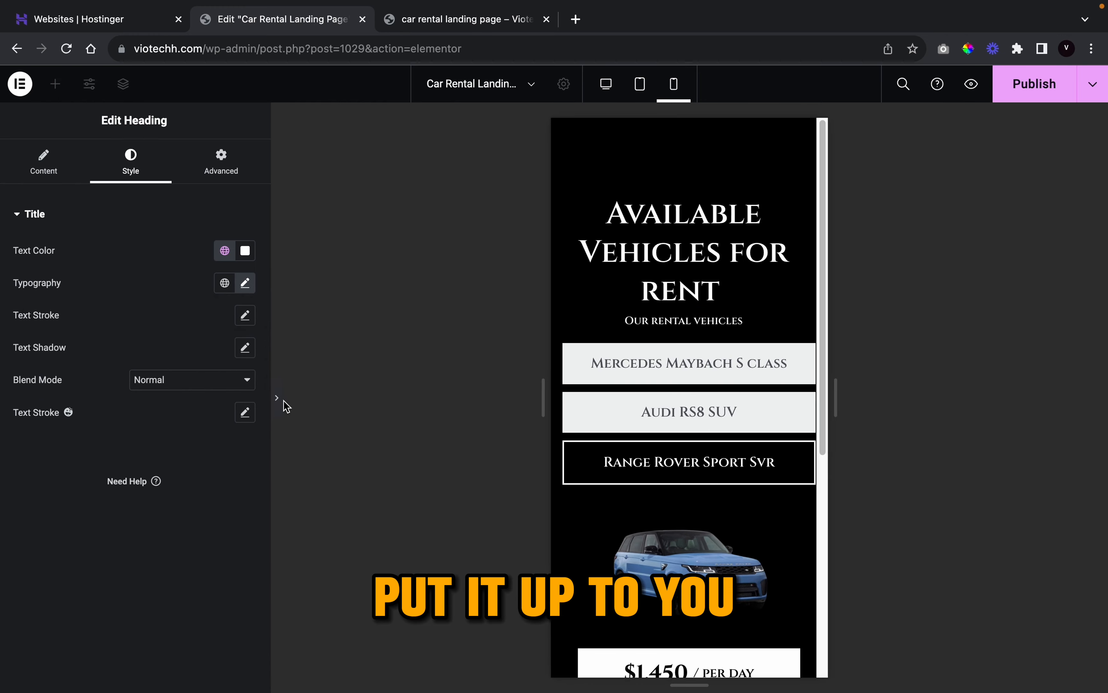
scroll(537, 415, down, 1)
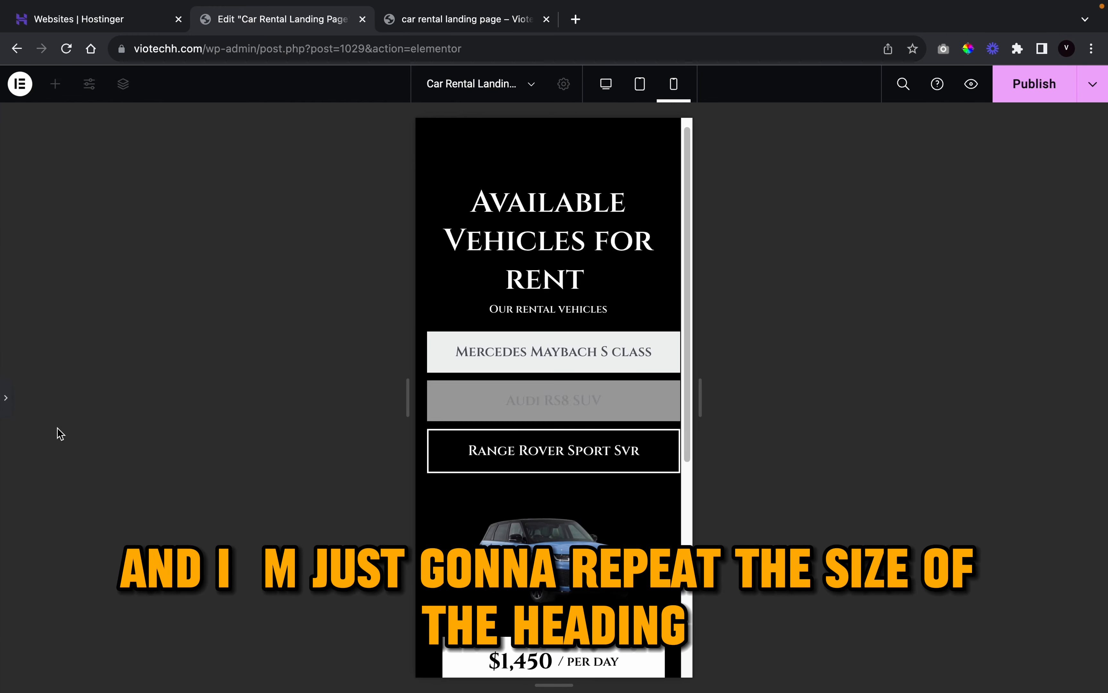
- Set the "Our rental vehicles" subheading's mobile font size to 16 px and review the mobile page with the editing panel hidden
click(5, 398)
click(661, 309)
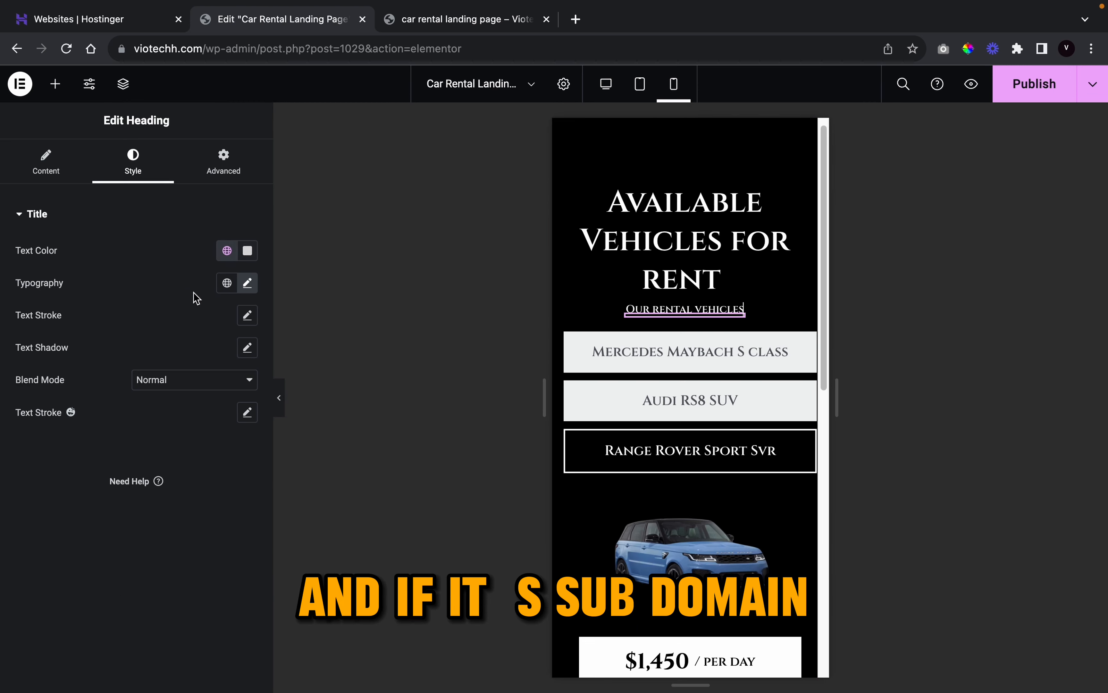
click(248, 282)
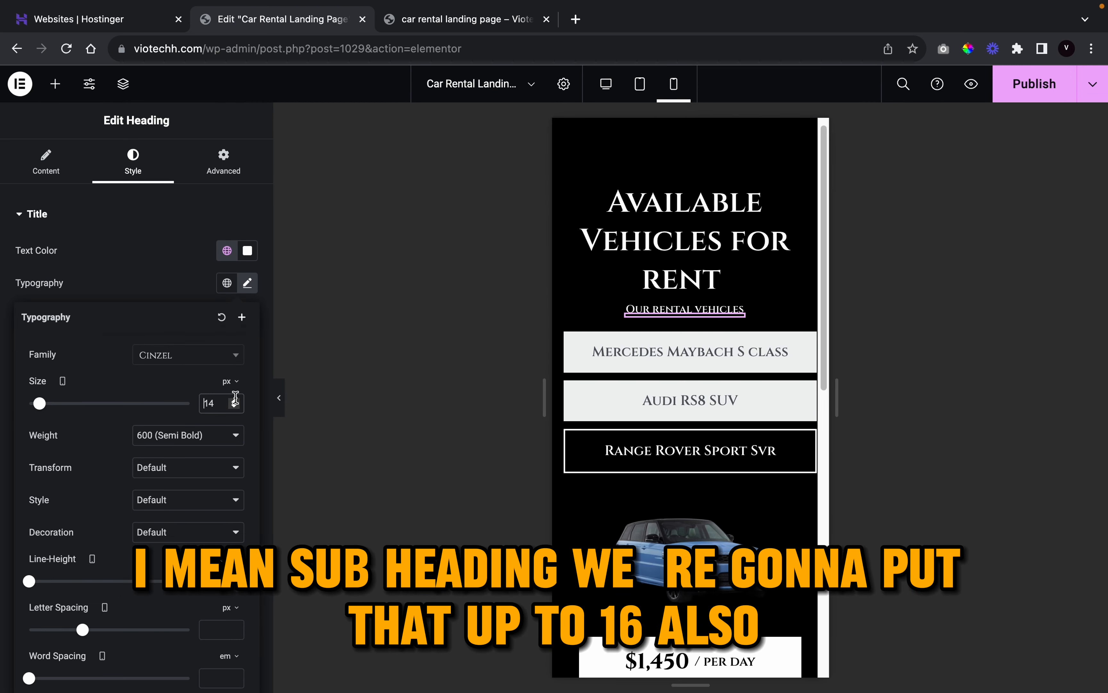
text(16)
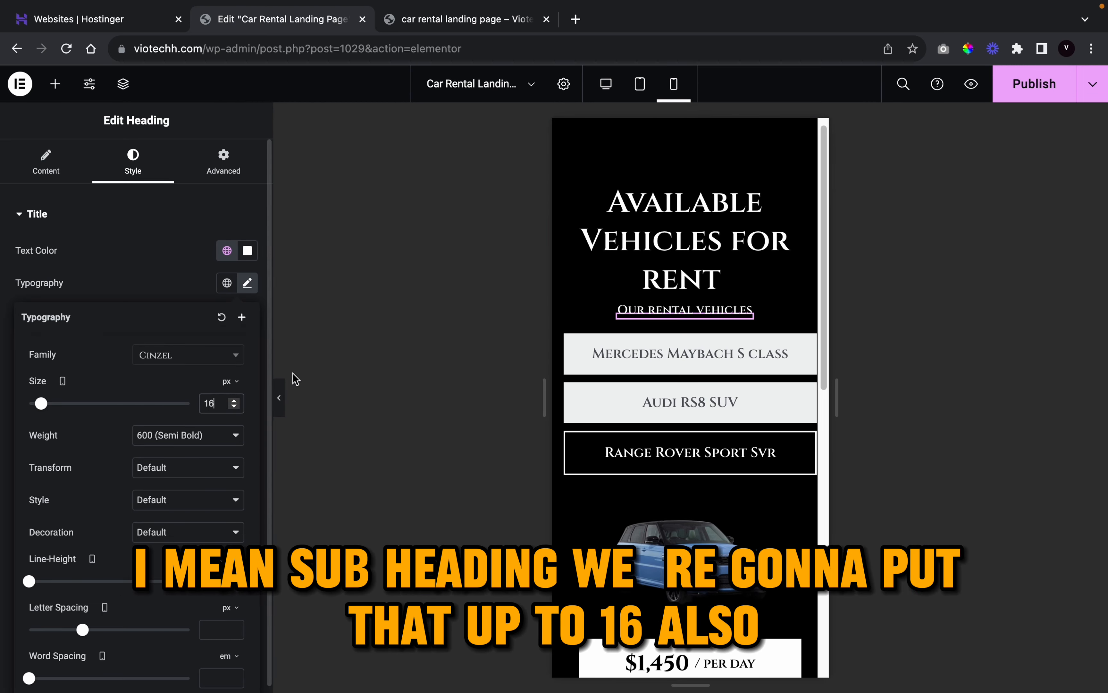
click(279, 397)
scroll(477, 460, down, 2)
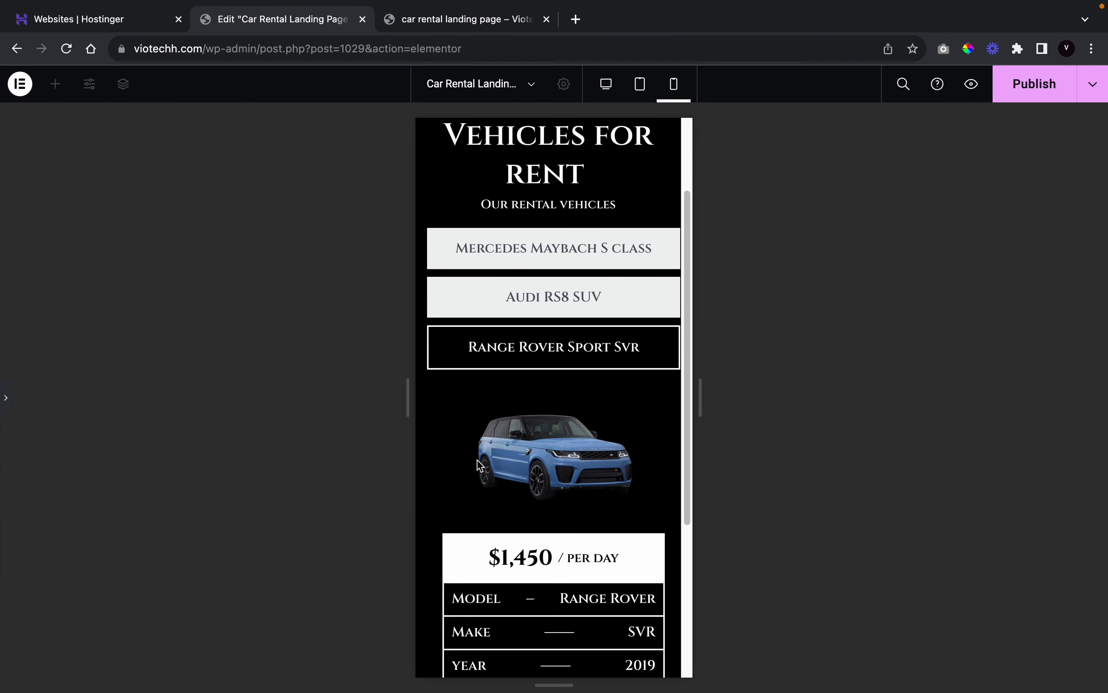
scroll(477, 460, down, 3)
scroll(477, 460, up, 4)
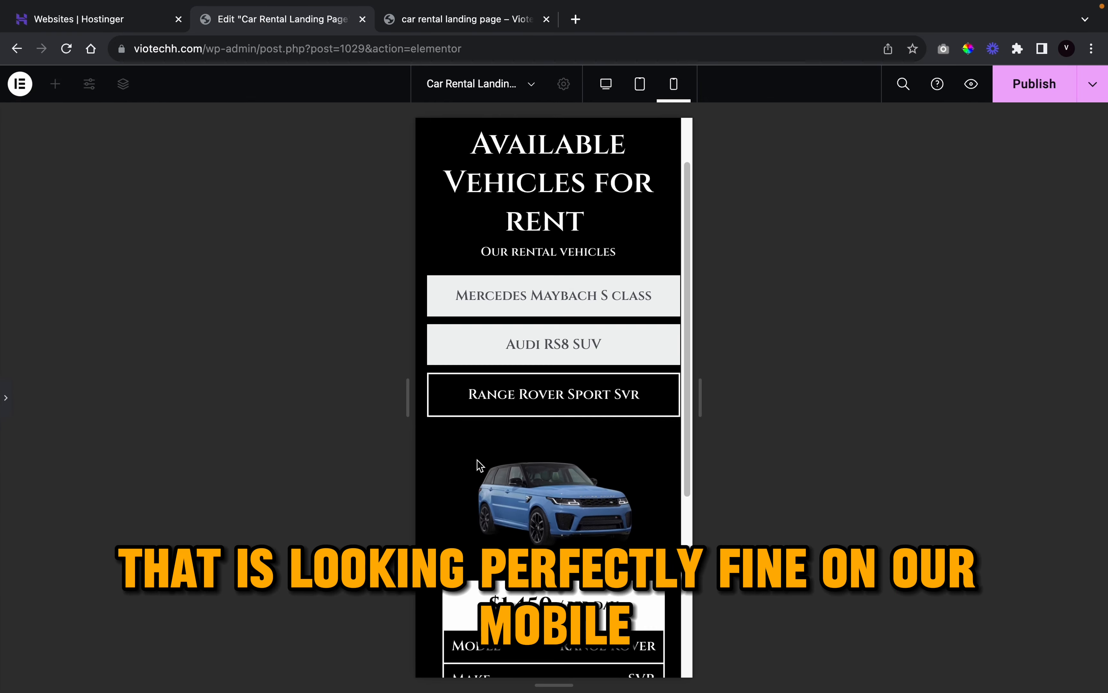
scroll(477, 464, up, 2)
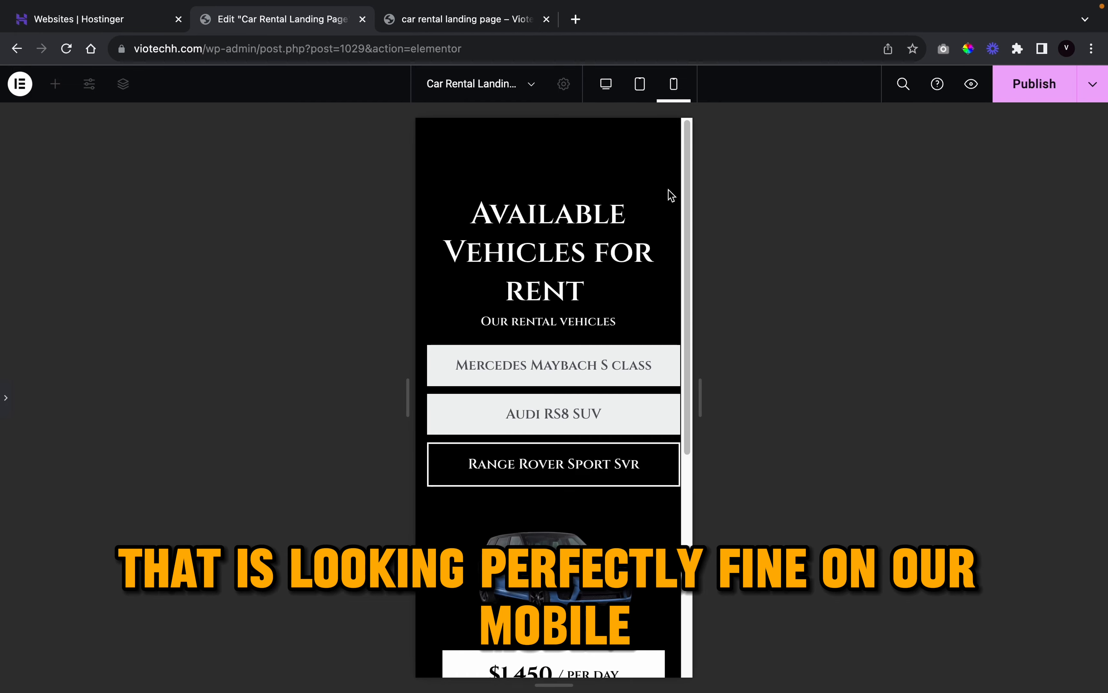
- Return to the desktop layout, then publish the page and open its preview
click(616, 83)
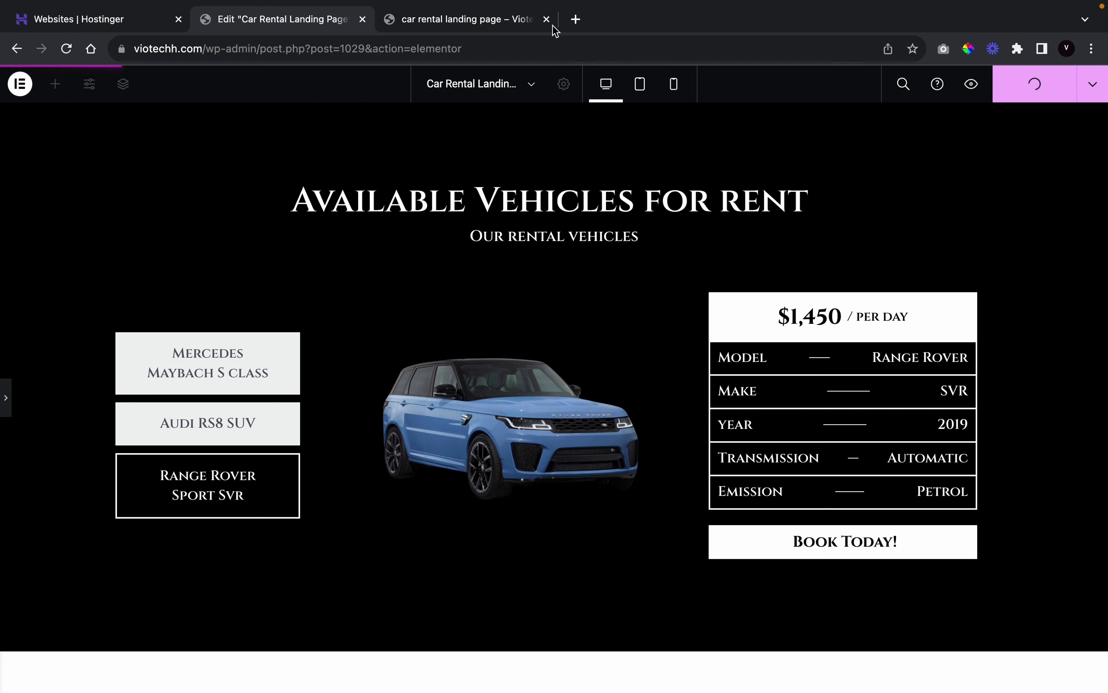
click(967, 87)
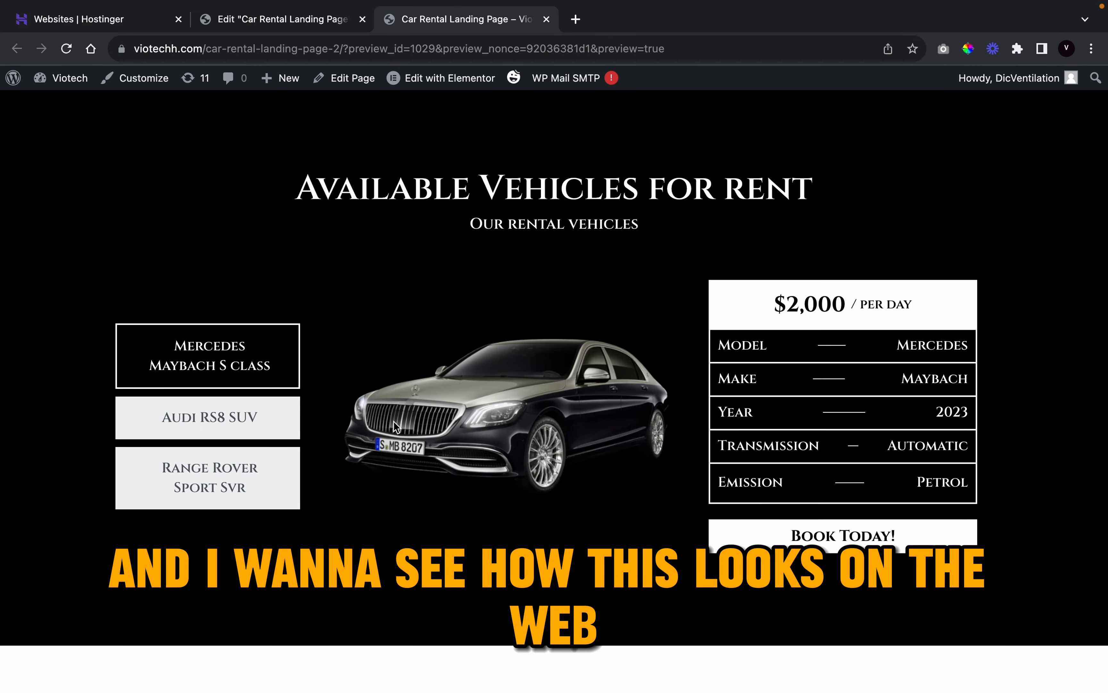
- Check in the page preview that the Audi, Range Rover and Mercedes tabs switch to the matching vehicle
click(289, 438)
click(267, 462)
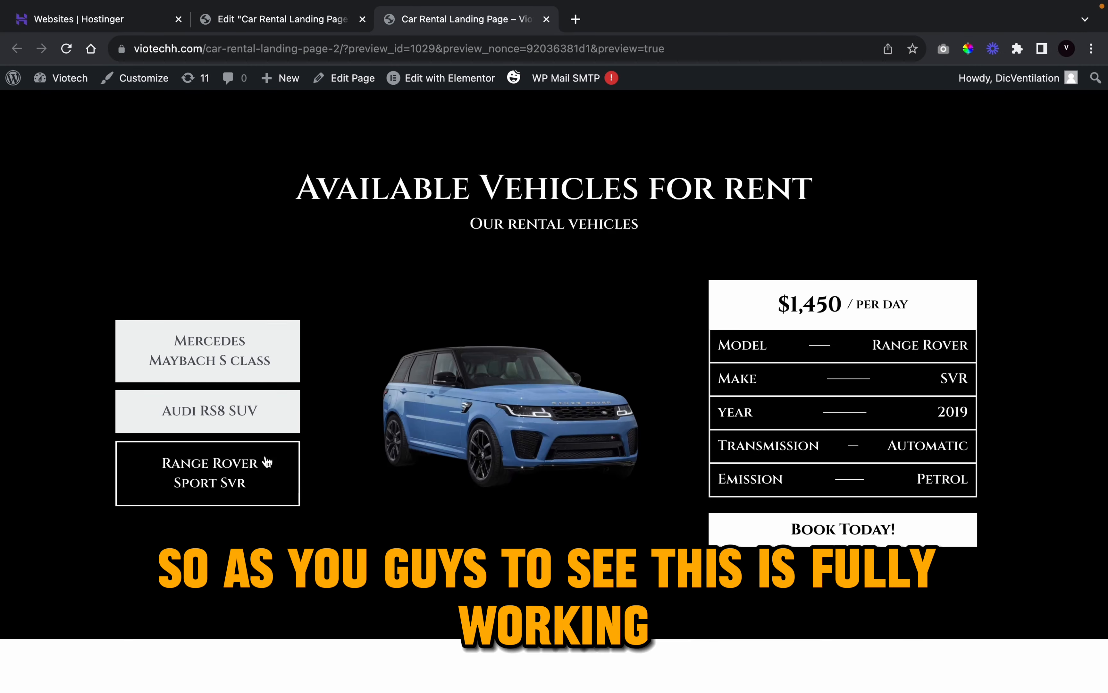
click(244, 412)
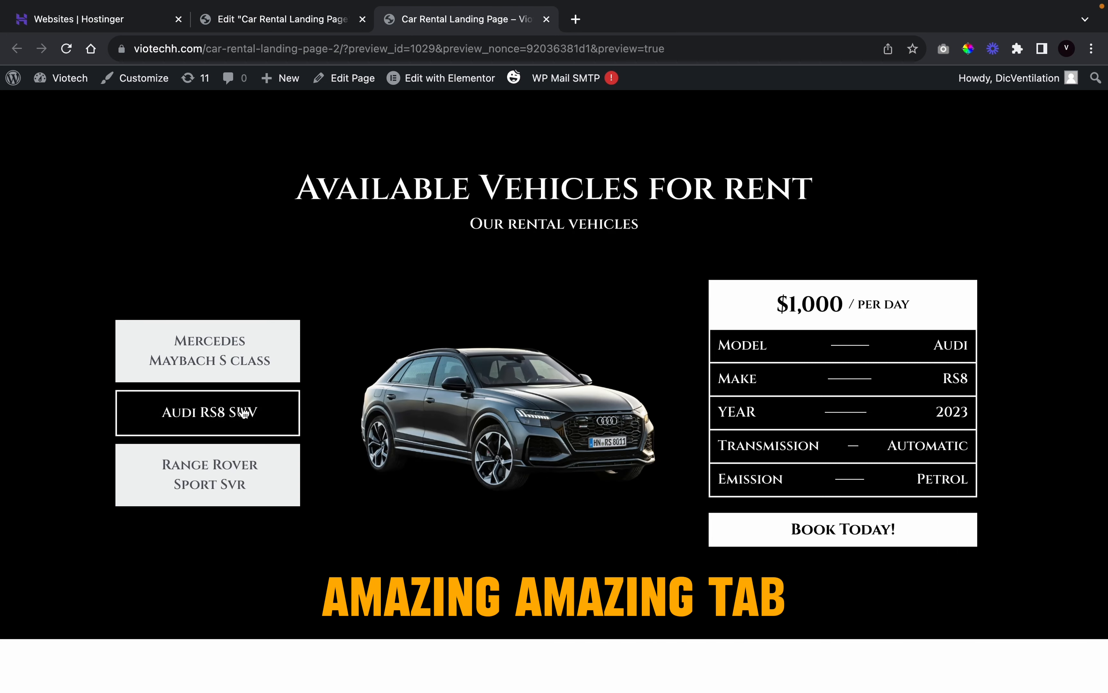
click(251, 380)
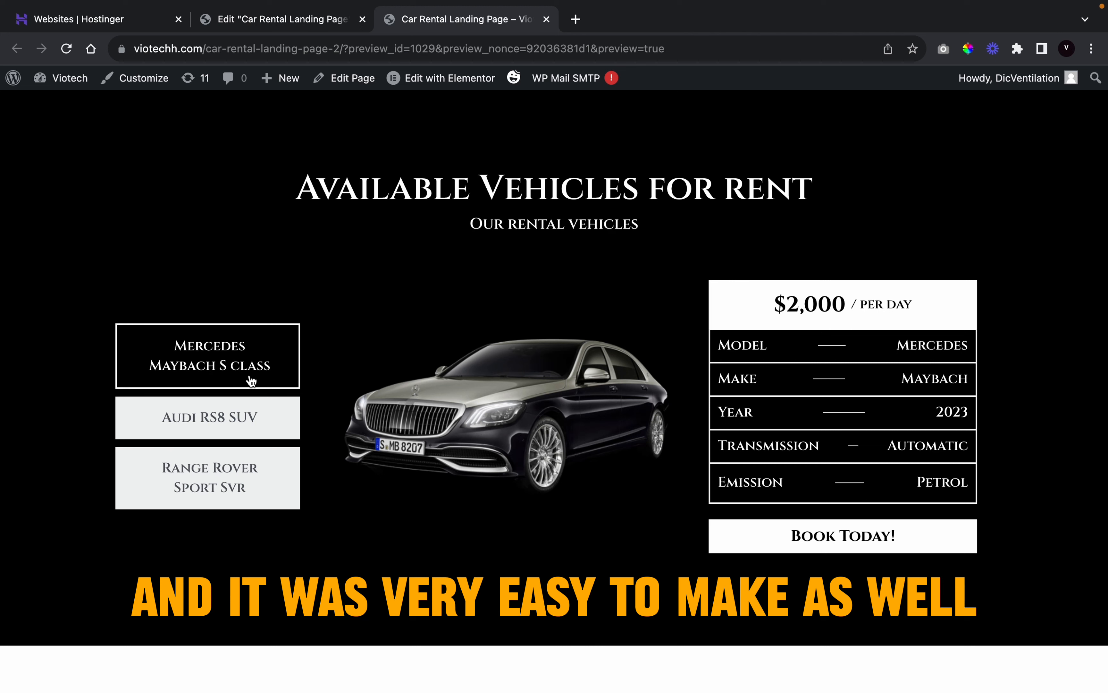